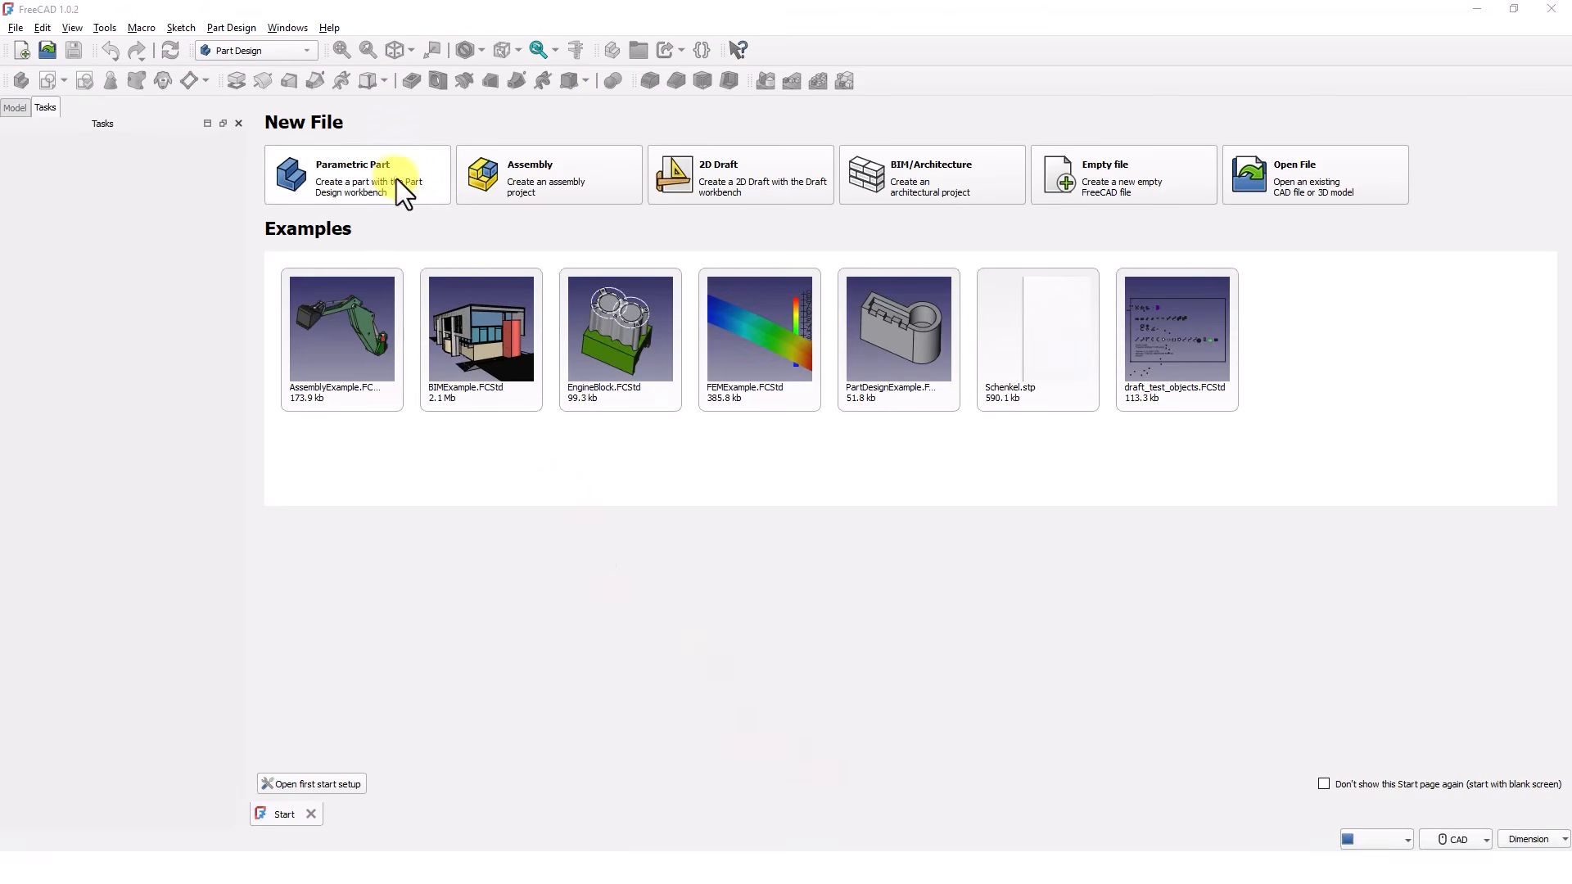
# Step: Create a new parametric part and start a sketch on the XY plane
pyautogui.click(394, 175)
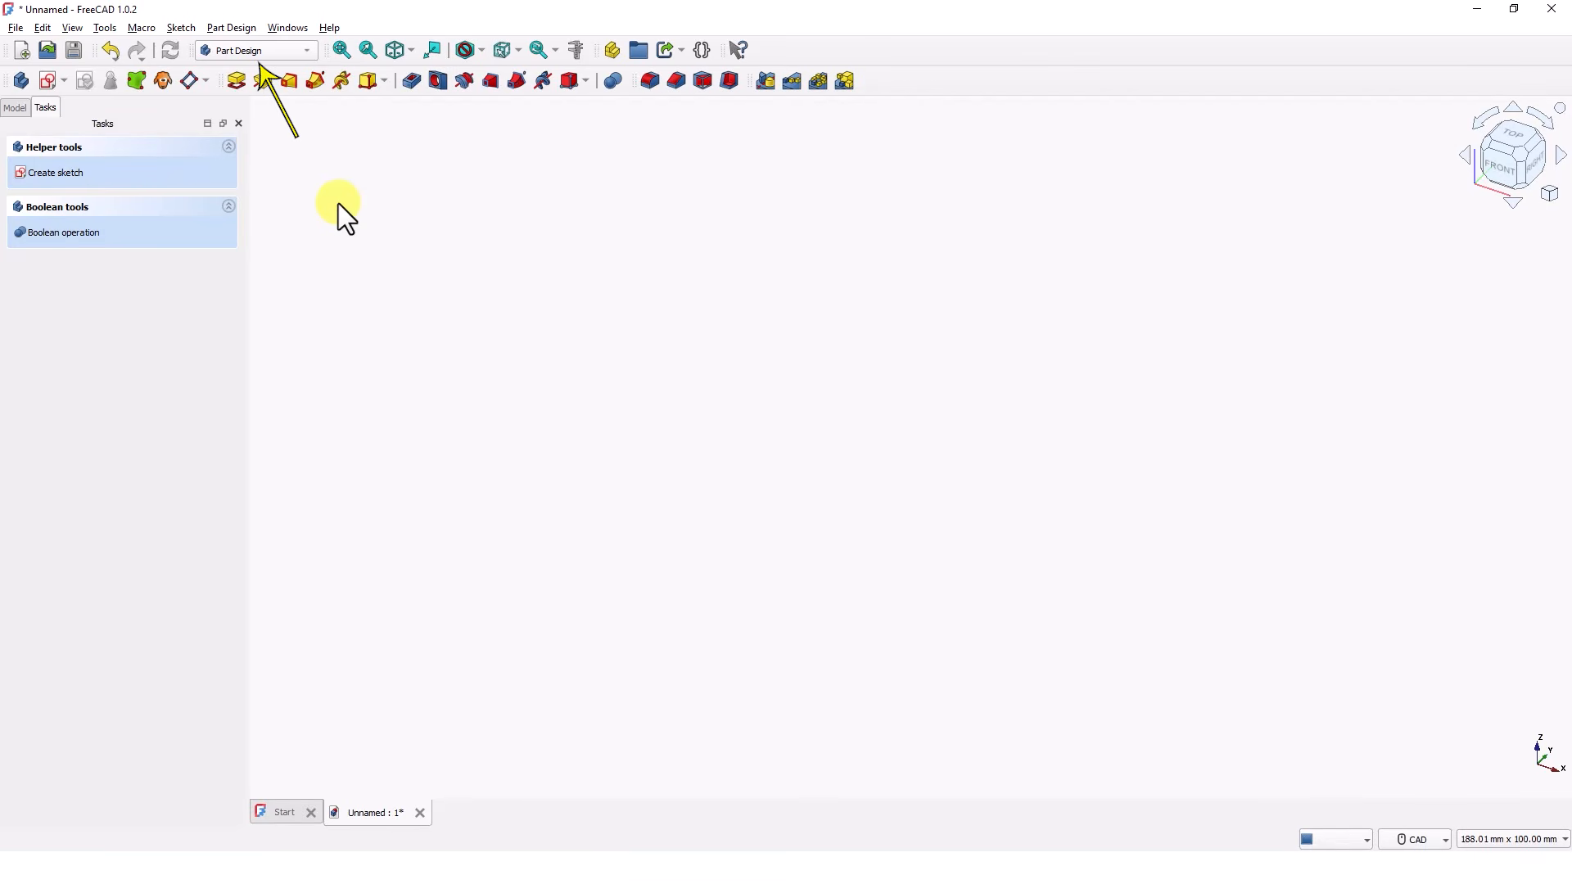
pyautogui.click(47, 85)
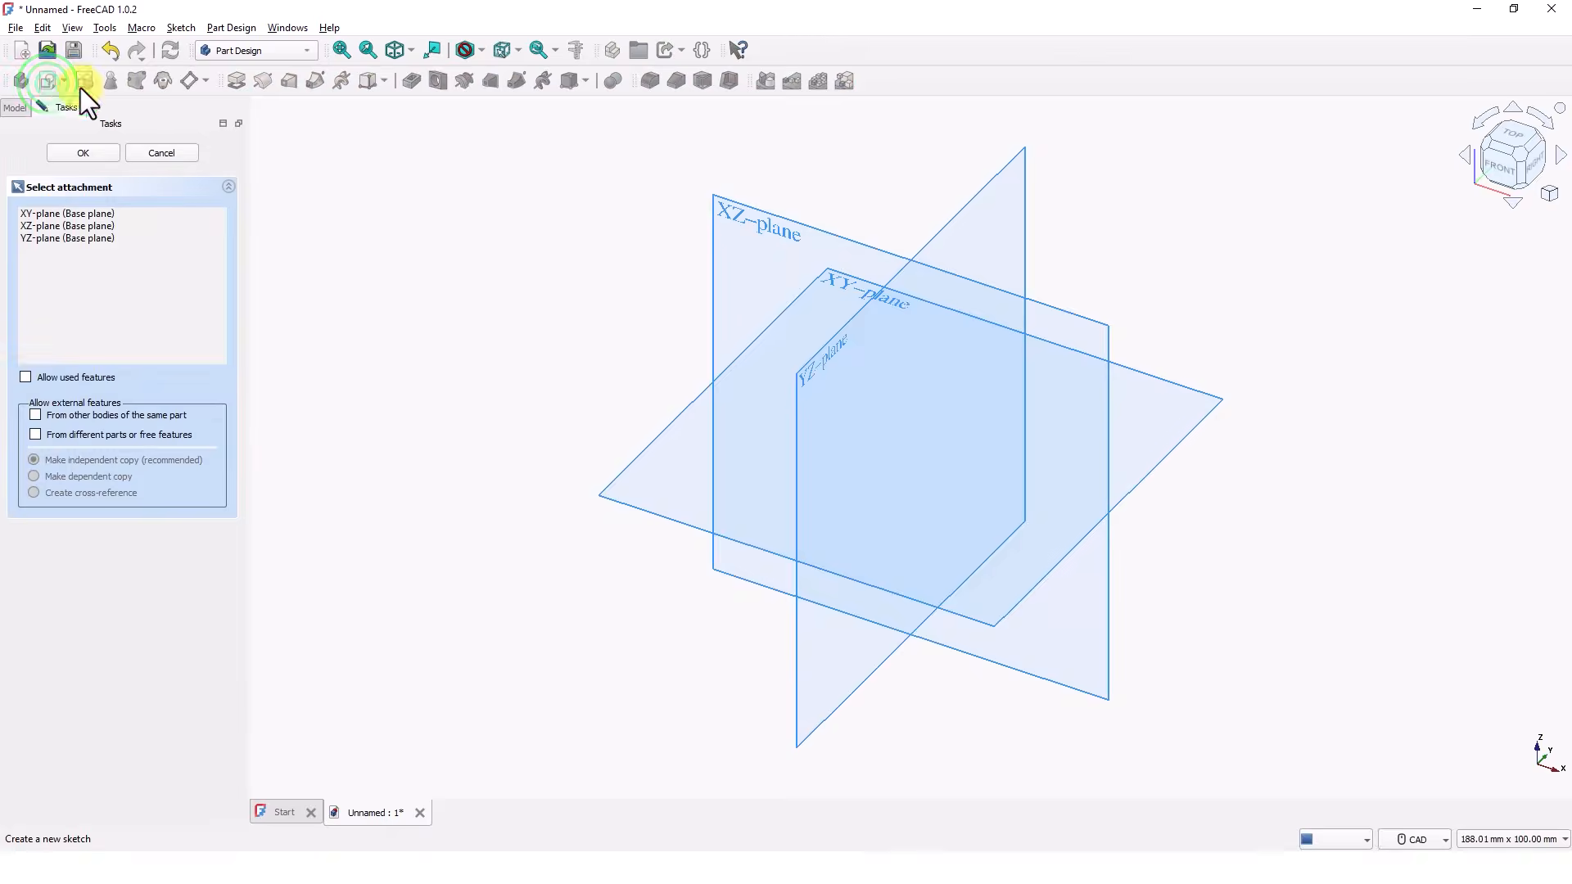
pyautogui.click(641, 455)
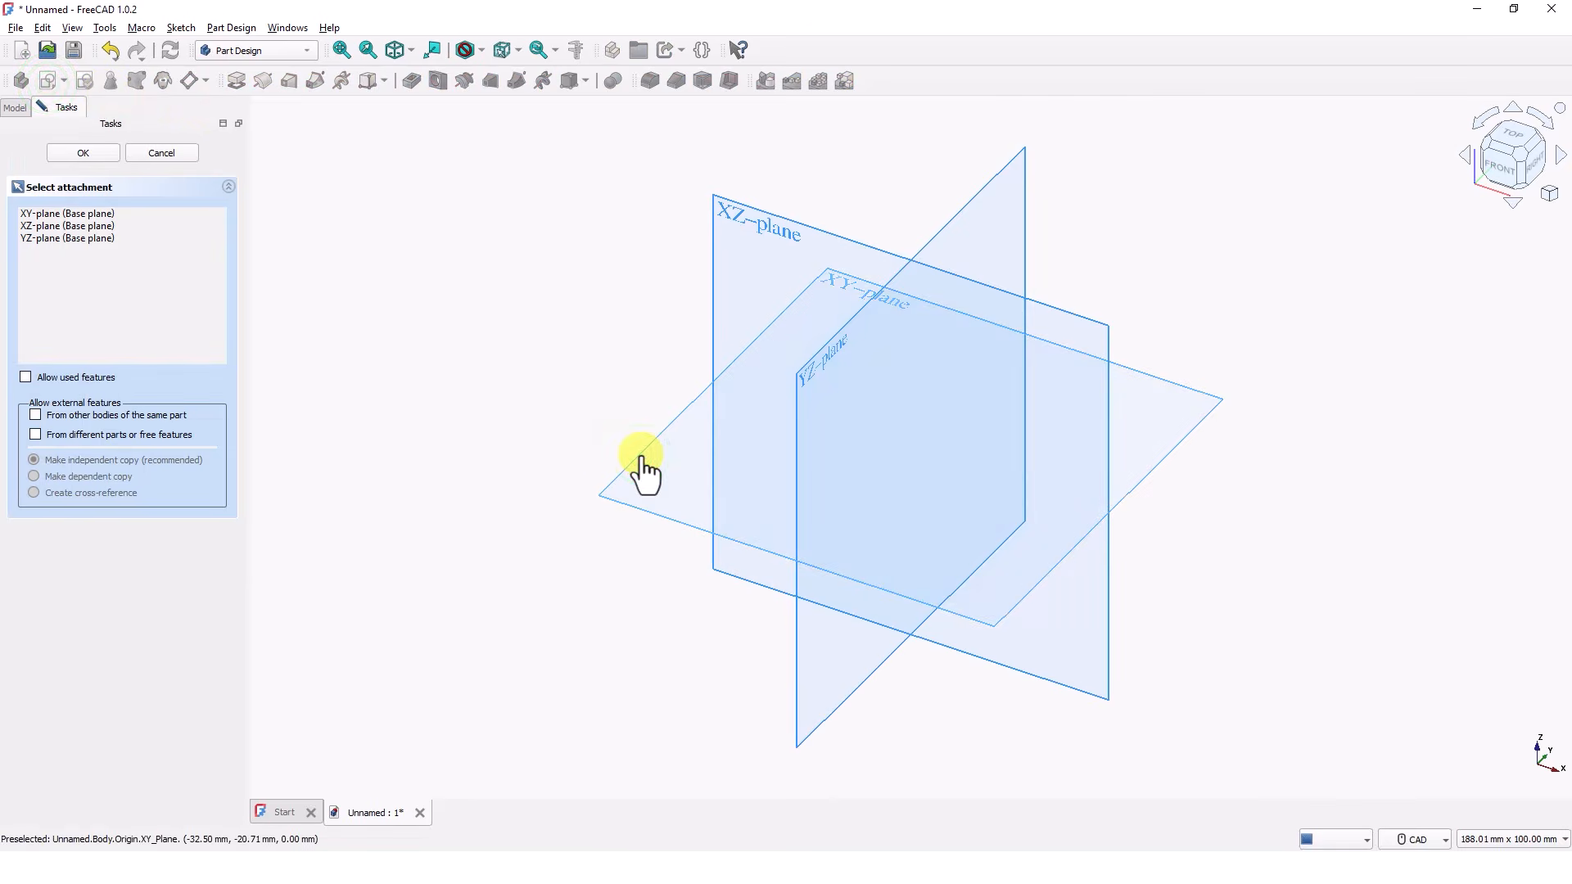
pyautogui.click(641, 457)
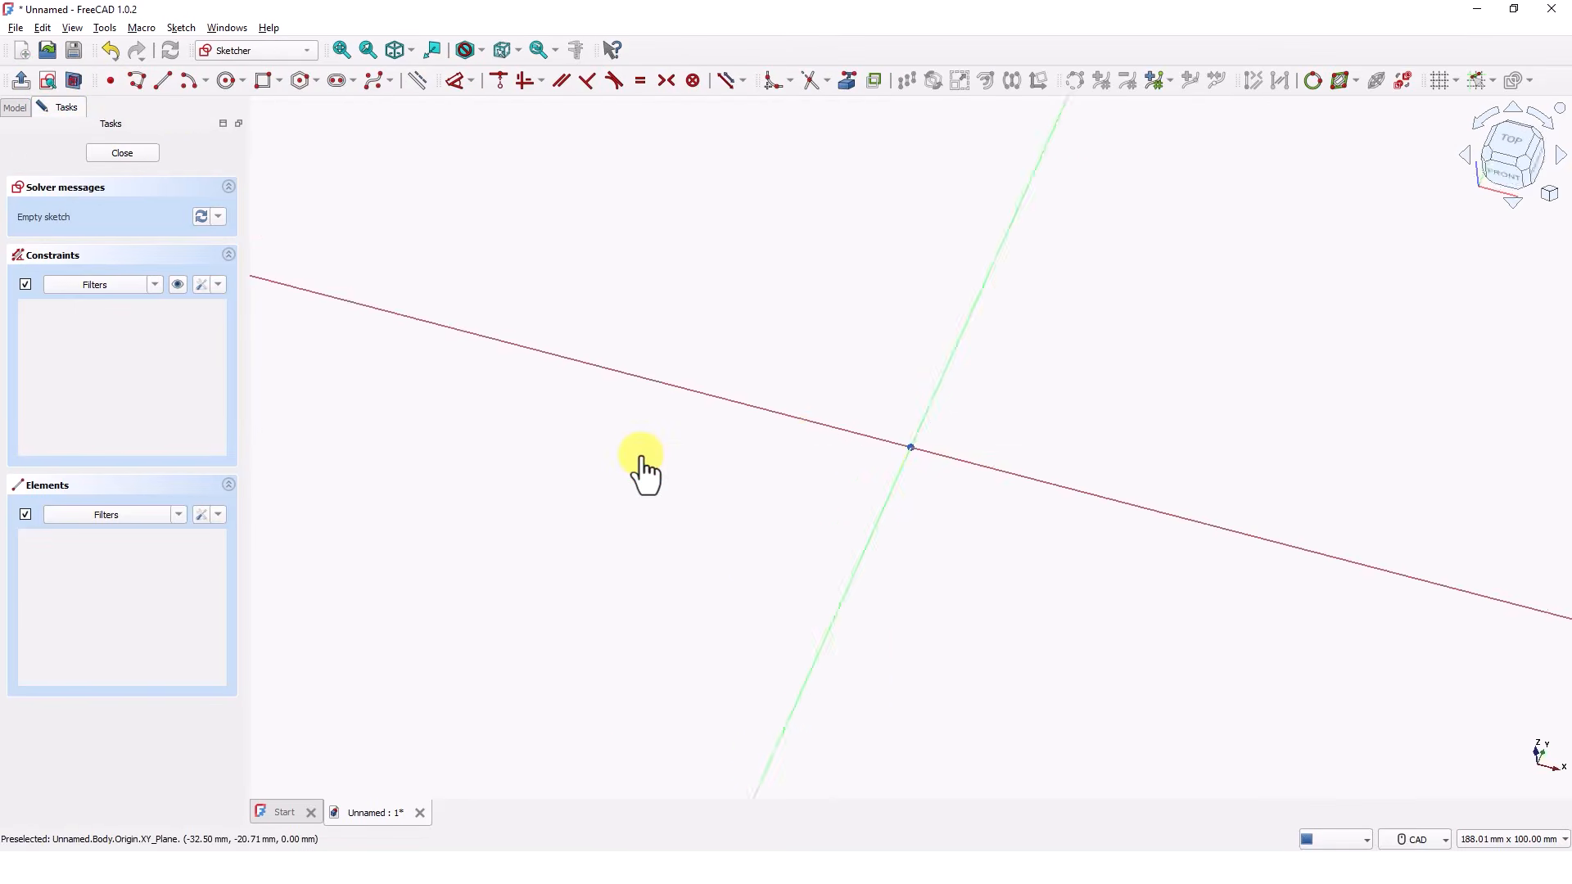
# Step: Draw a rectangle 300 mm wide and 150 mm high with its lower-left corner at the origin
pyautogui.click(267, 86)
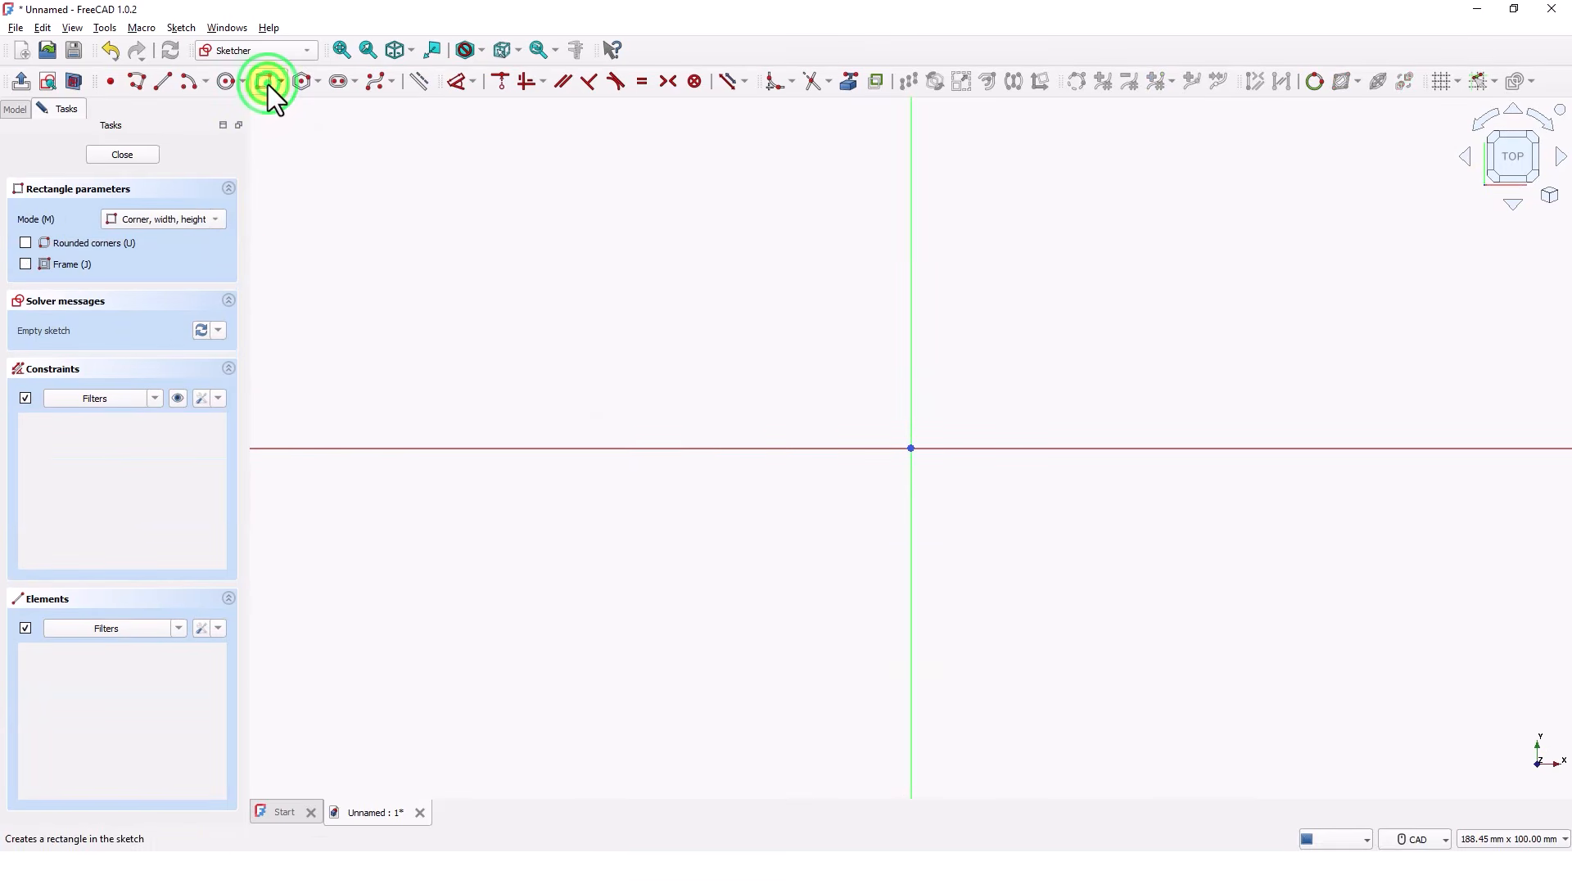
pyautogui.click(910, 448)
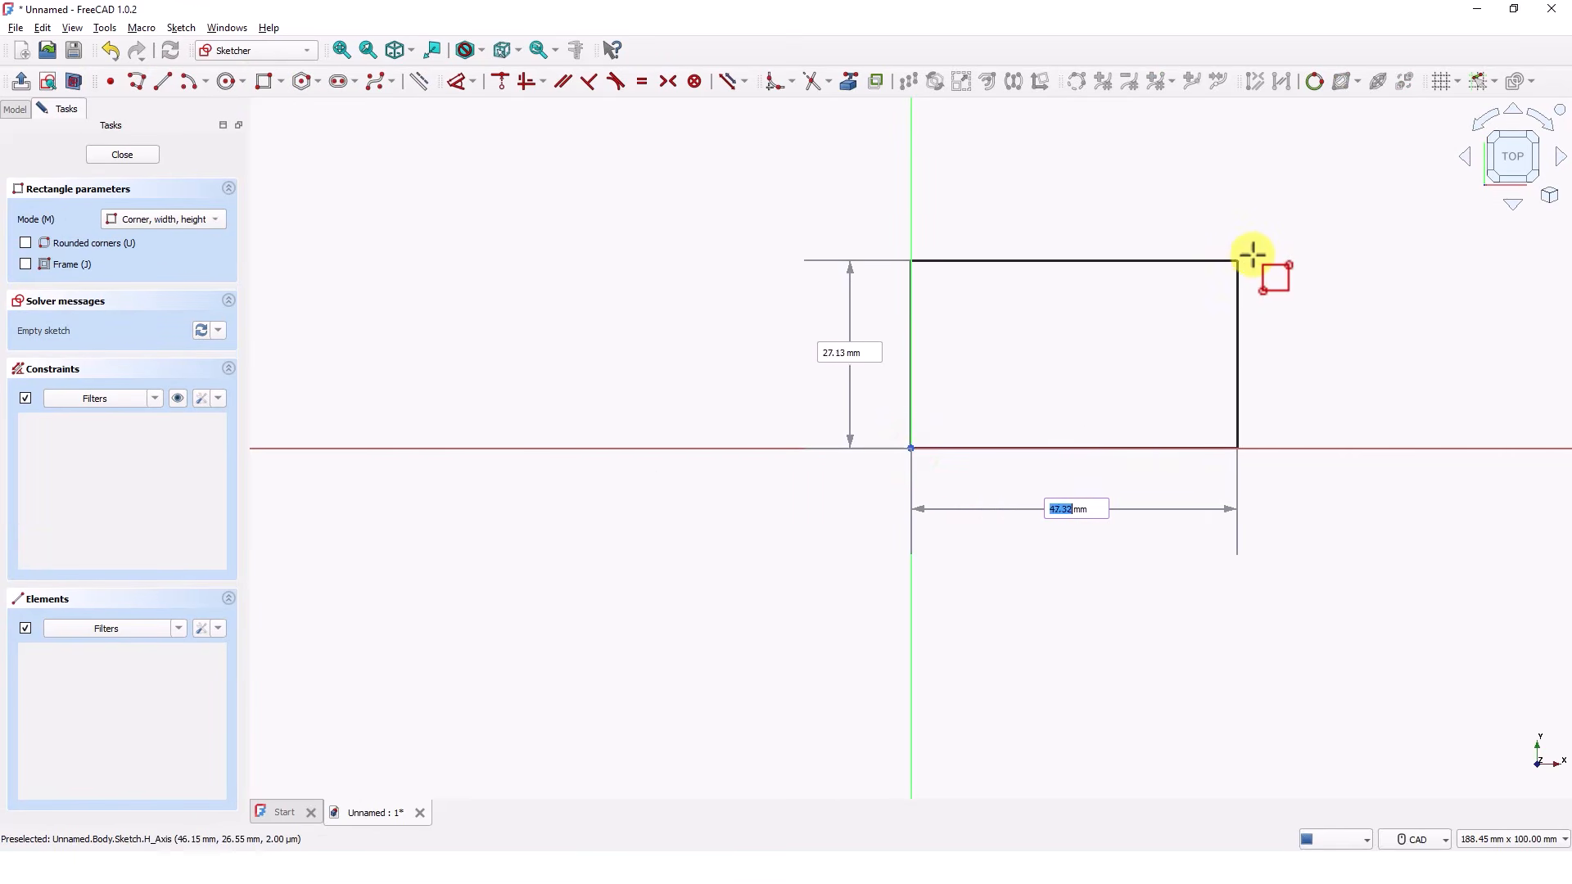
pyautogui.write('300')
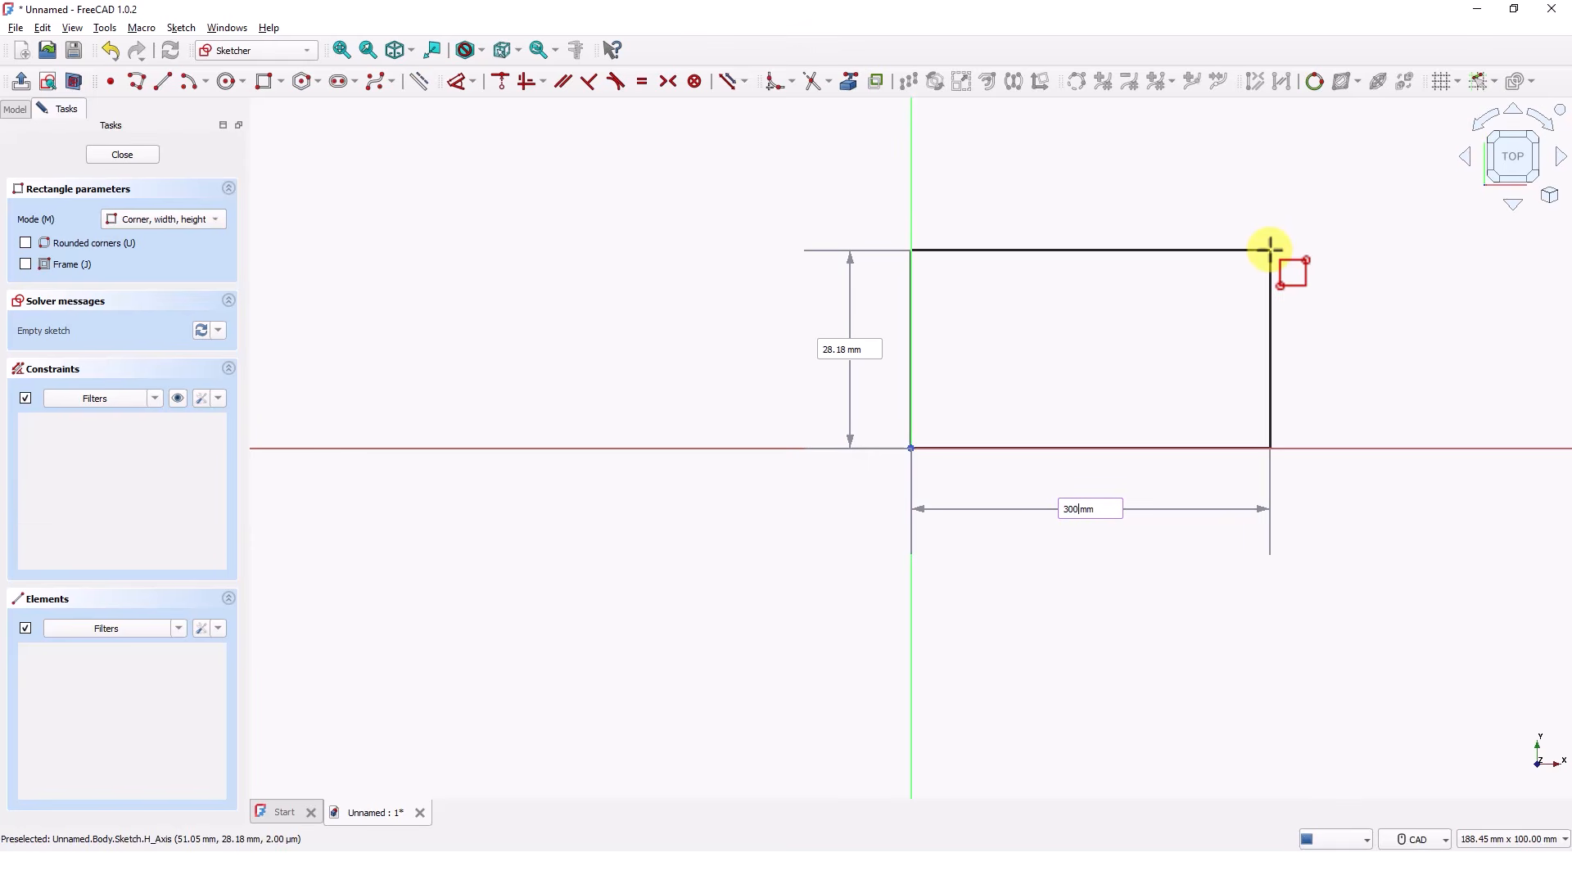
pyautogui.press('Tab')
pyautogui.write('15')
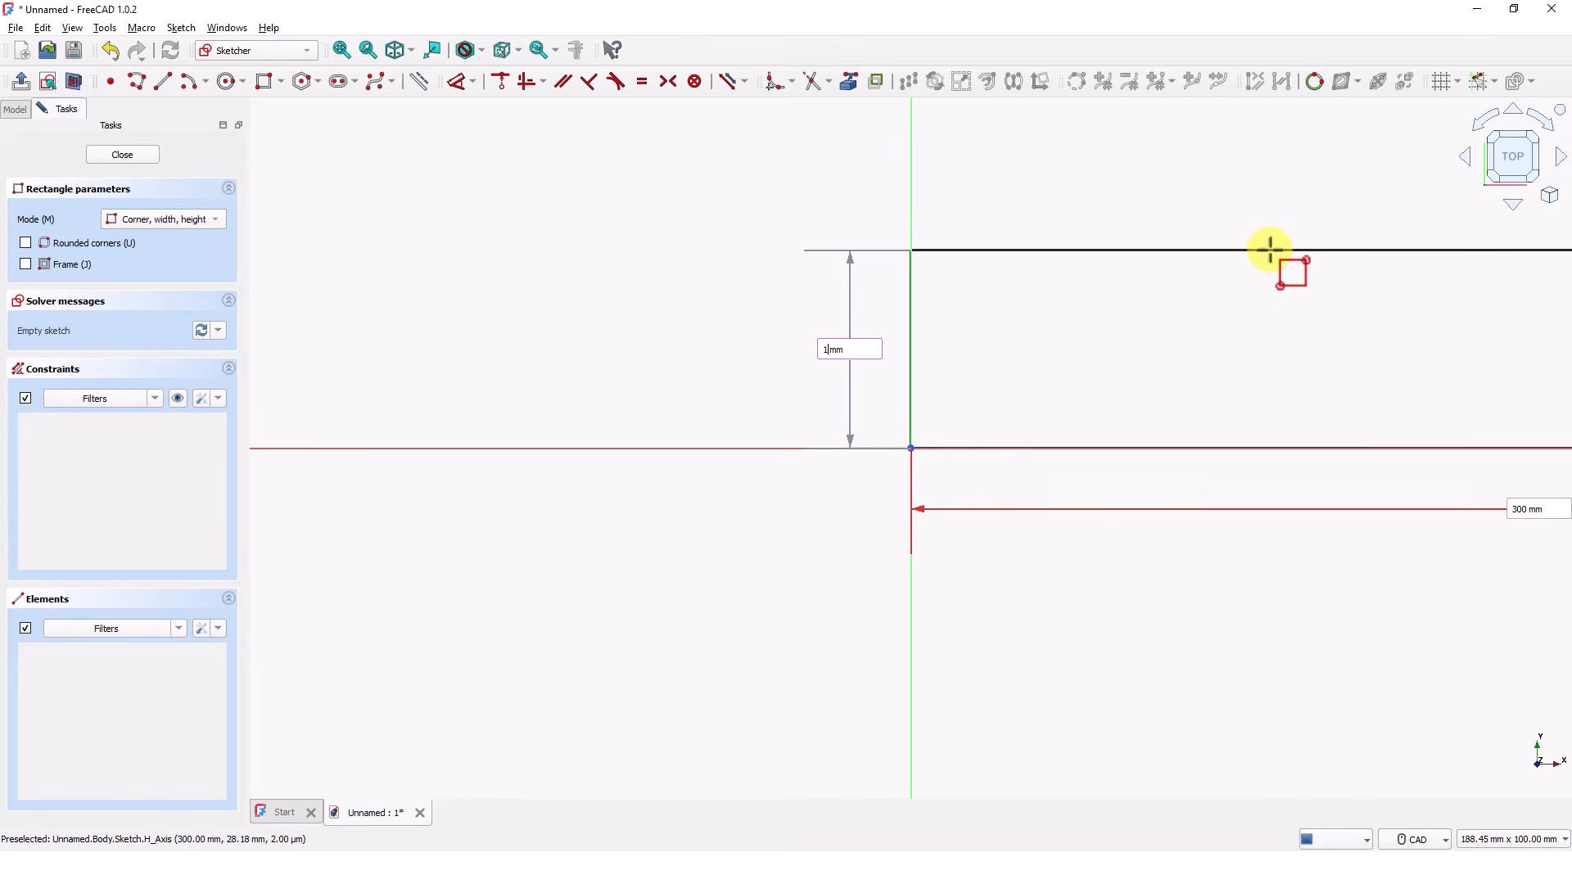
pyautogui.write('0')
pyautogui.press('Return')
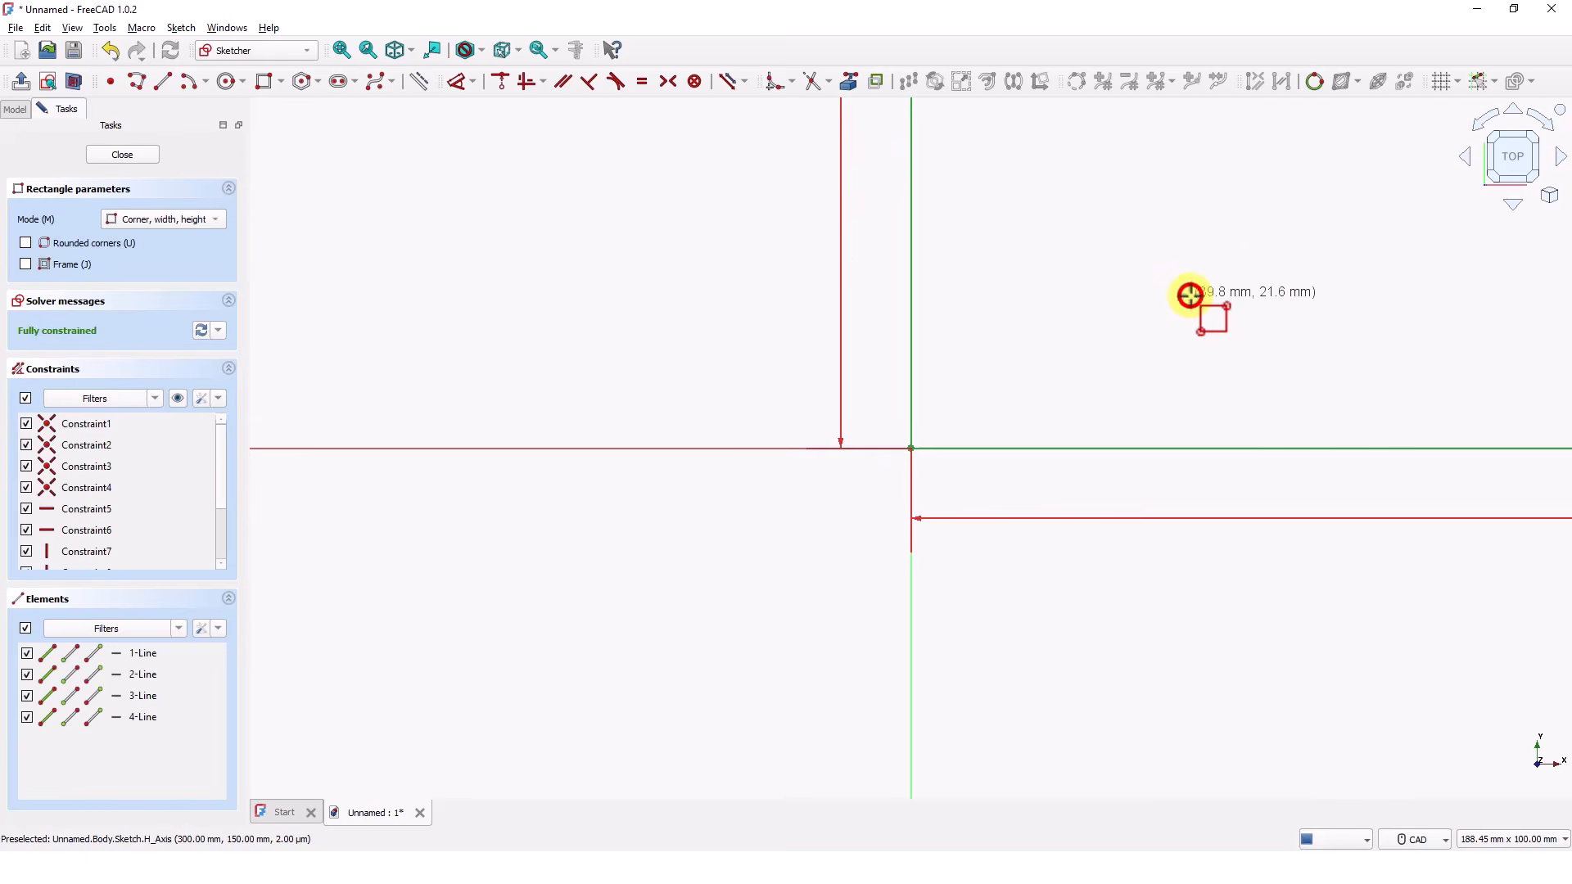
pyautogui.rightClick(1191, 297)
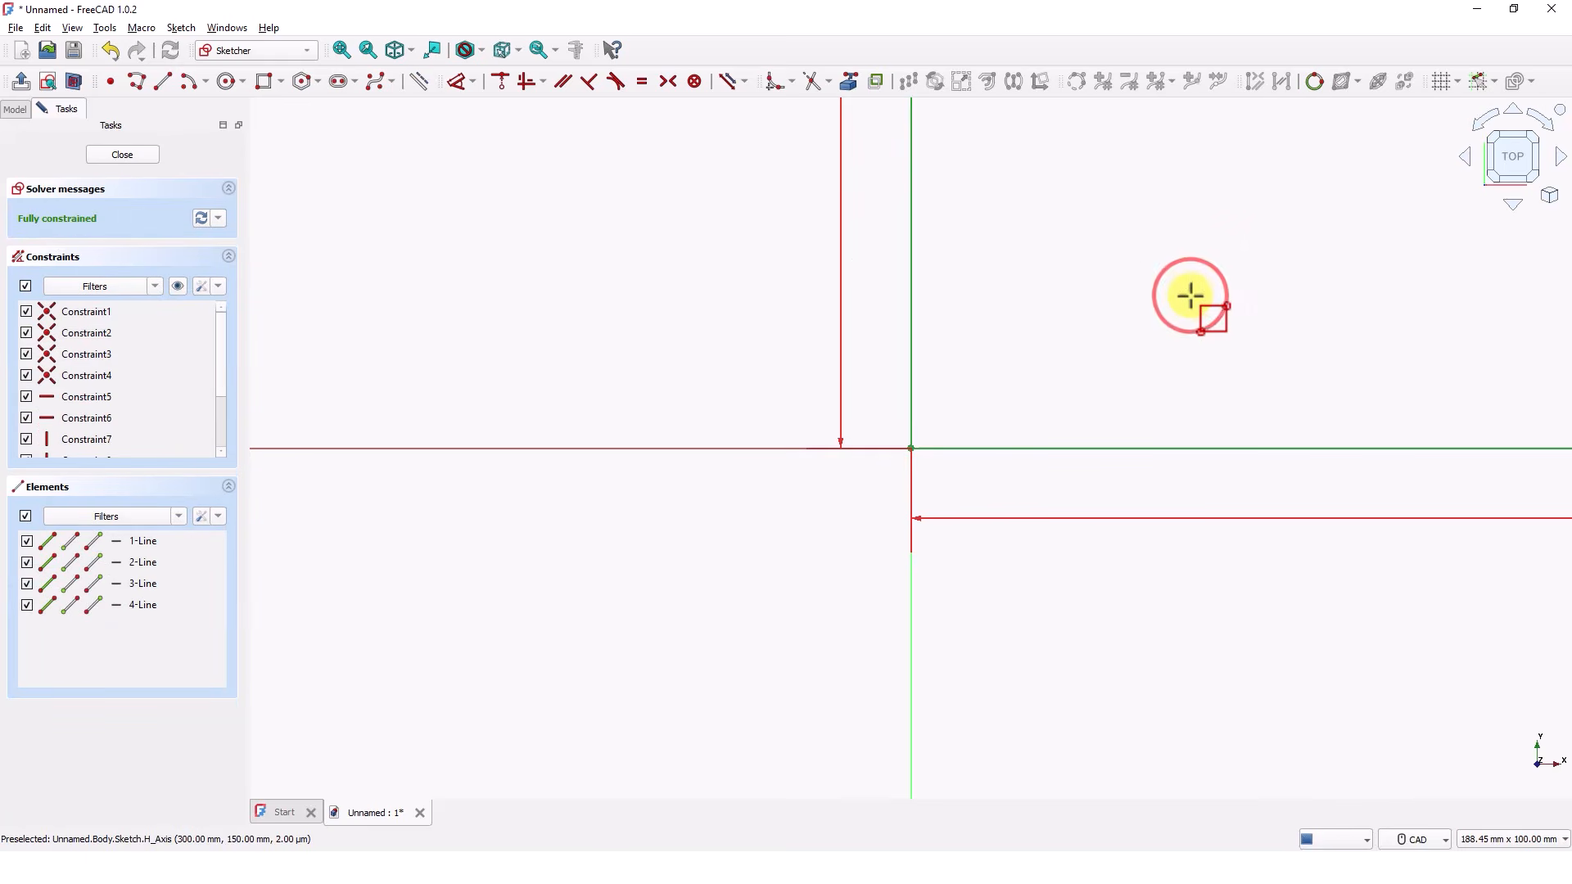
pyautogui.rightClick(1058, 606)
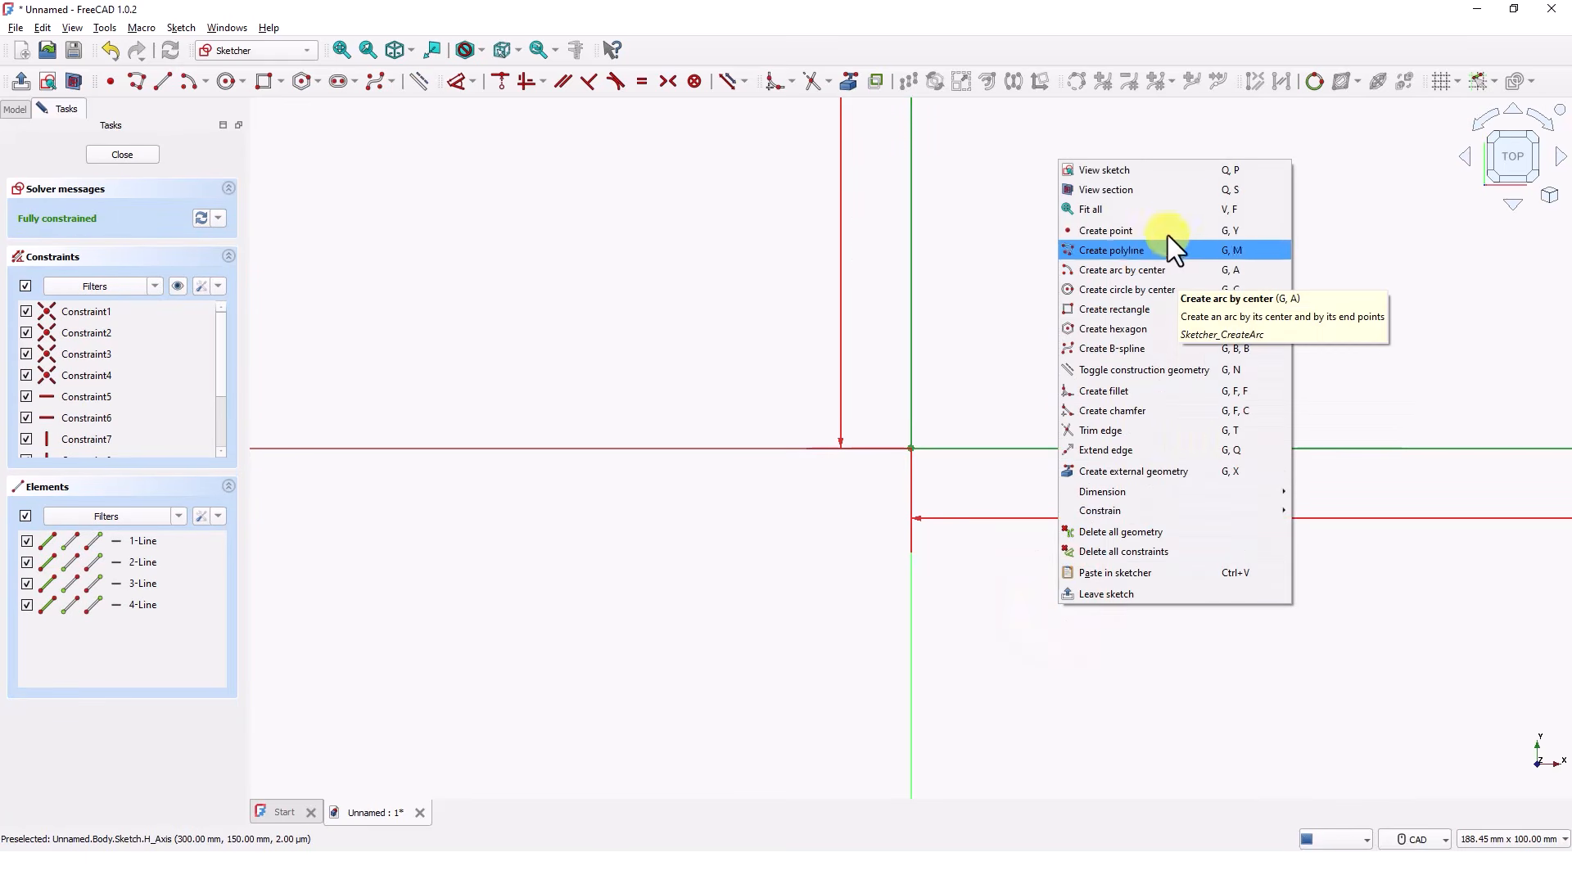
pyautogui.click(1157, 215)
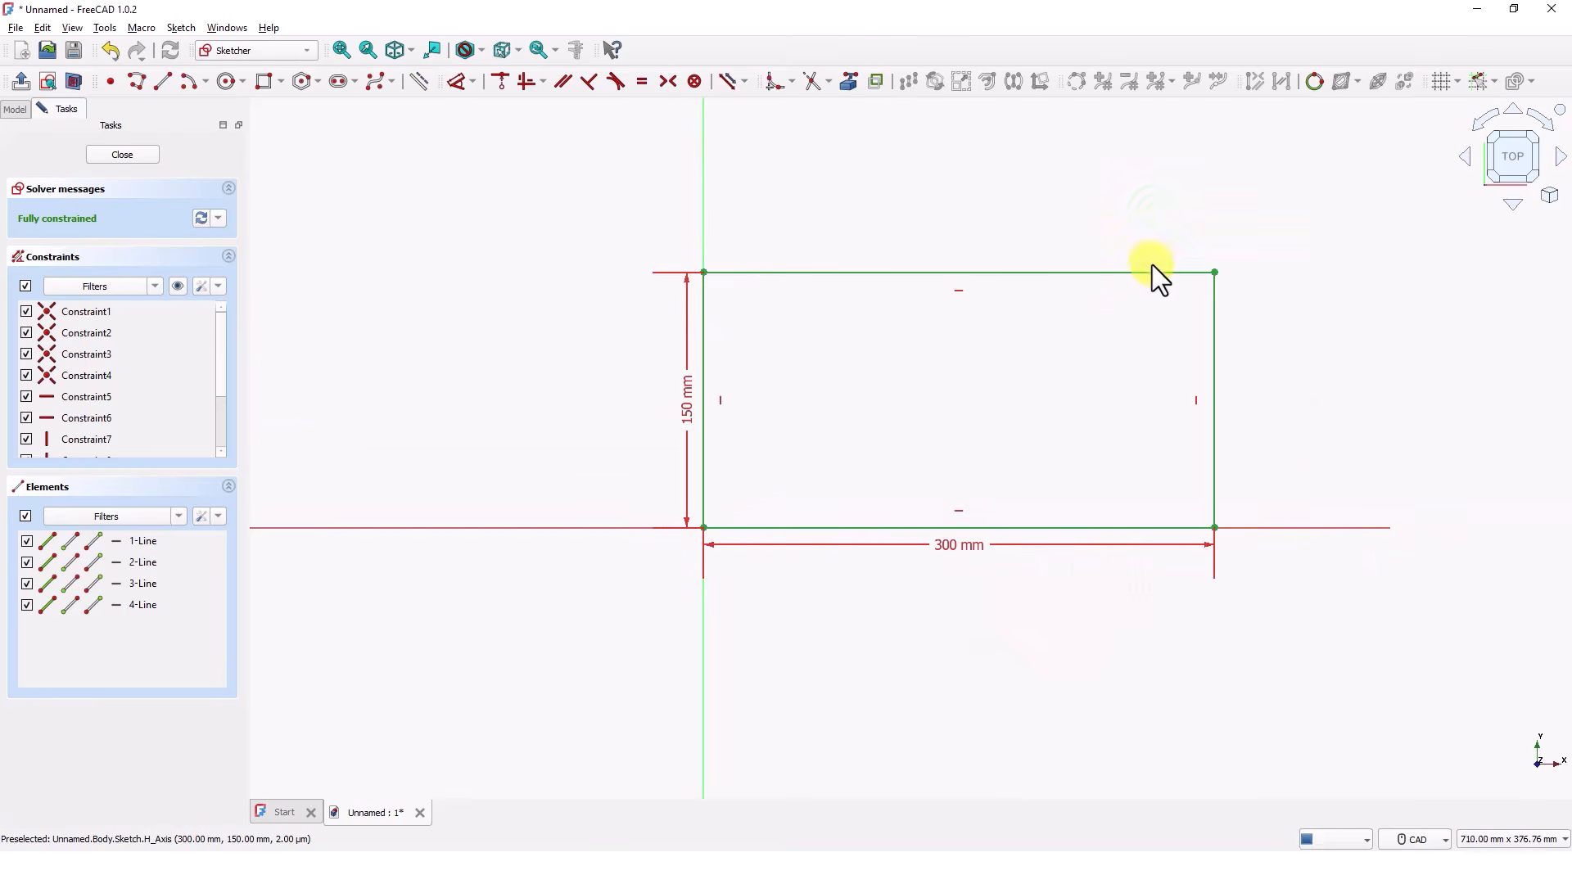
# Step: Draw a circle about 112 mm in diameter, centred on the rectangle's left edge and passing through its upper-left corner
pyautogui.click(230, 88)
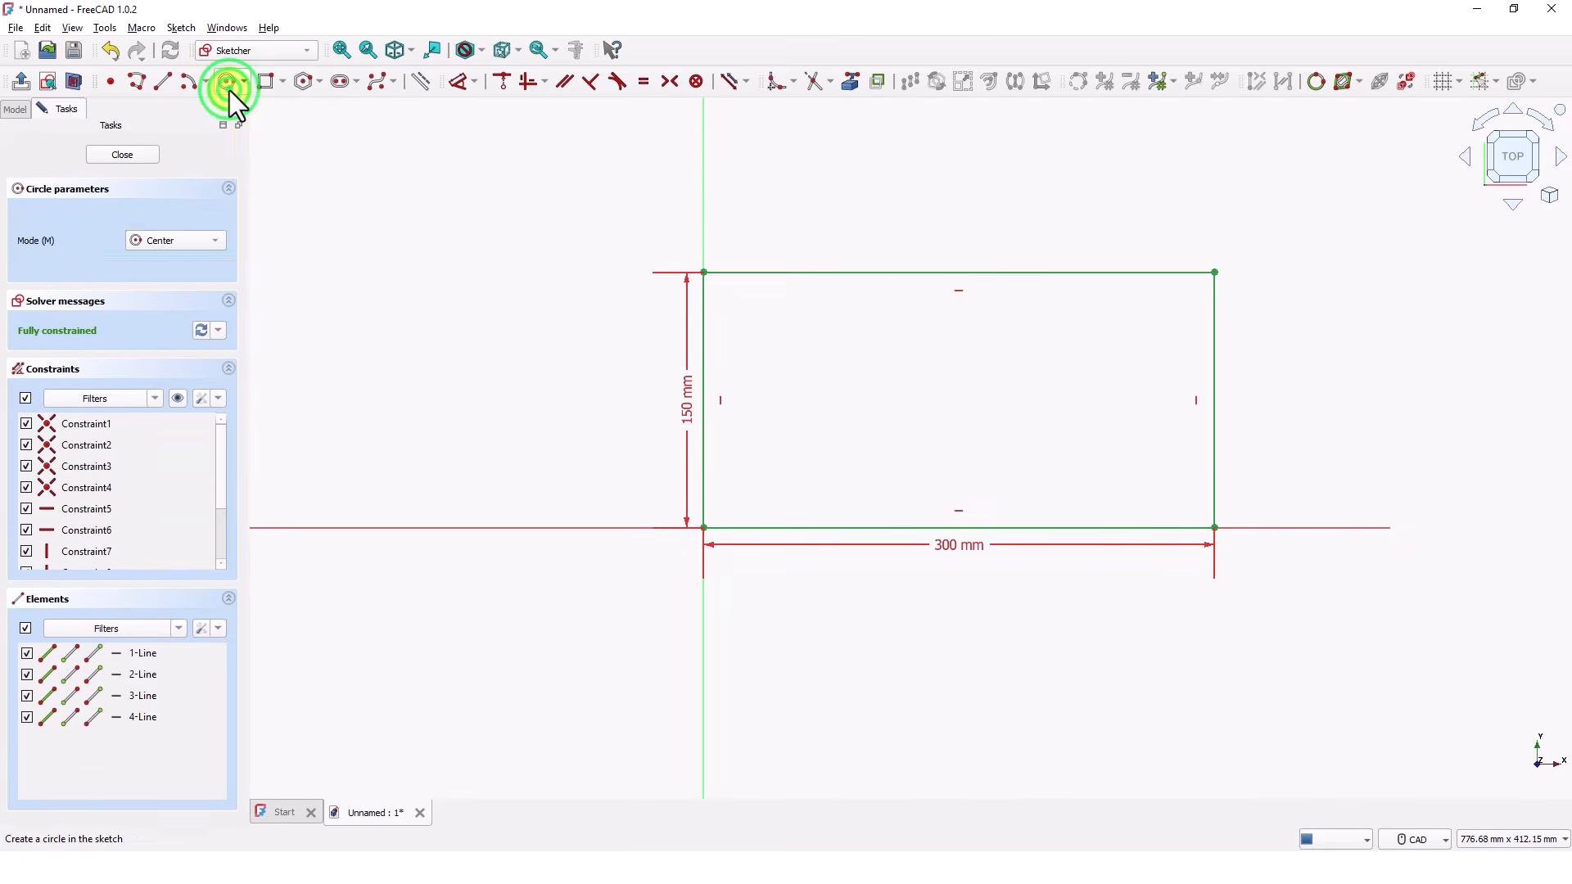
pyautogui.click(702, 363)
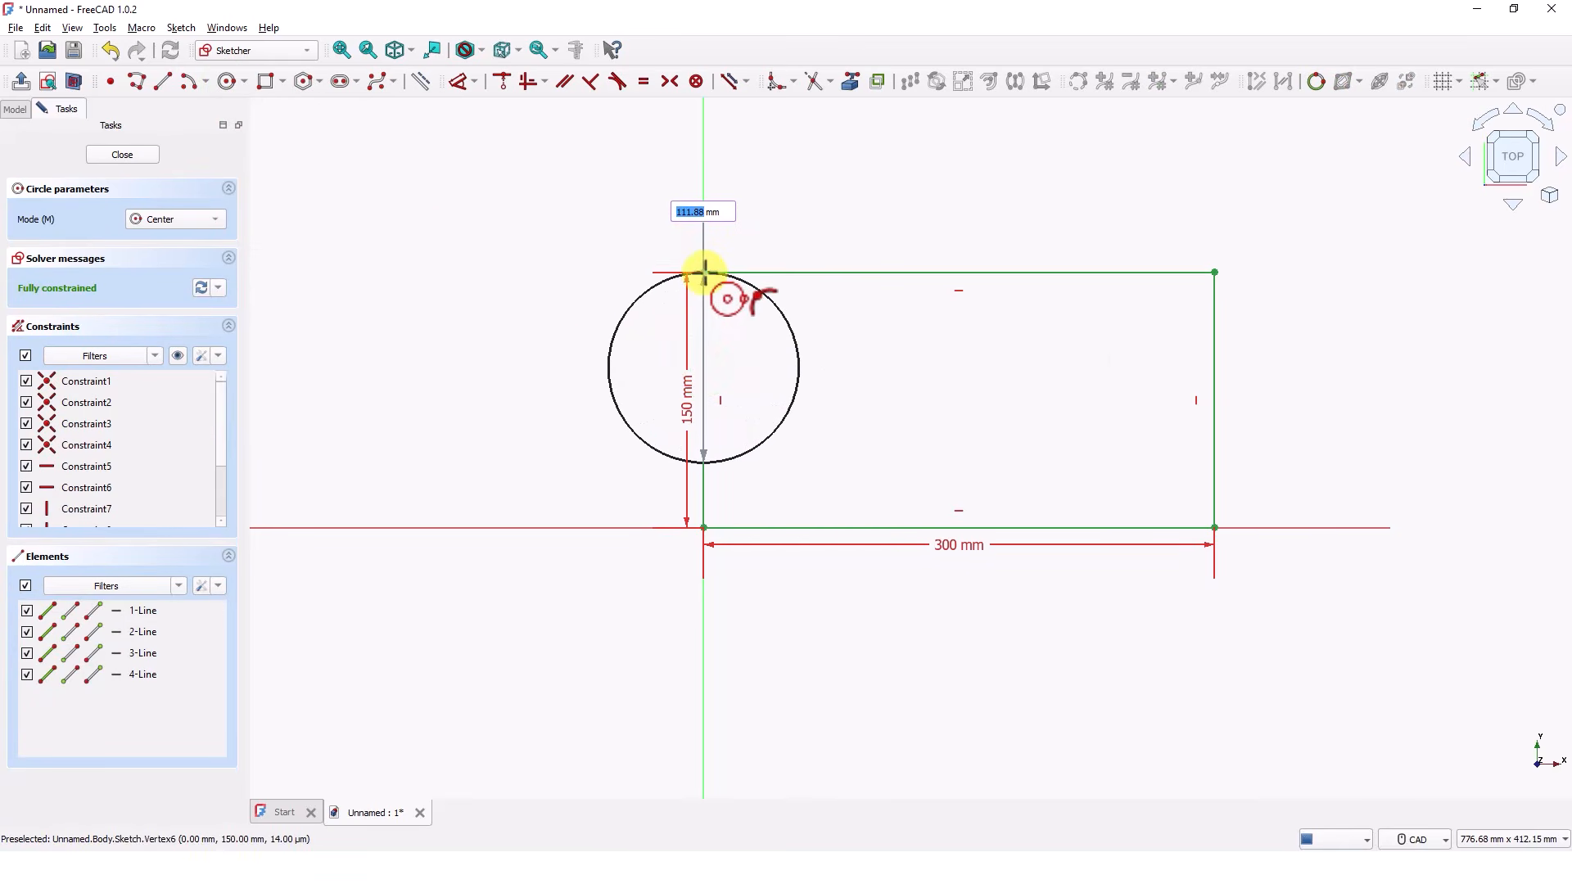
pyautogui.click(704, 273)
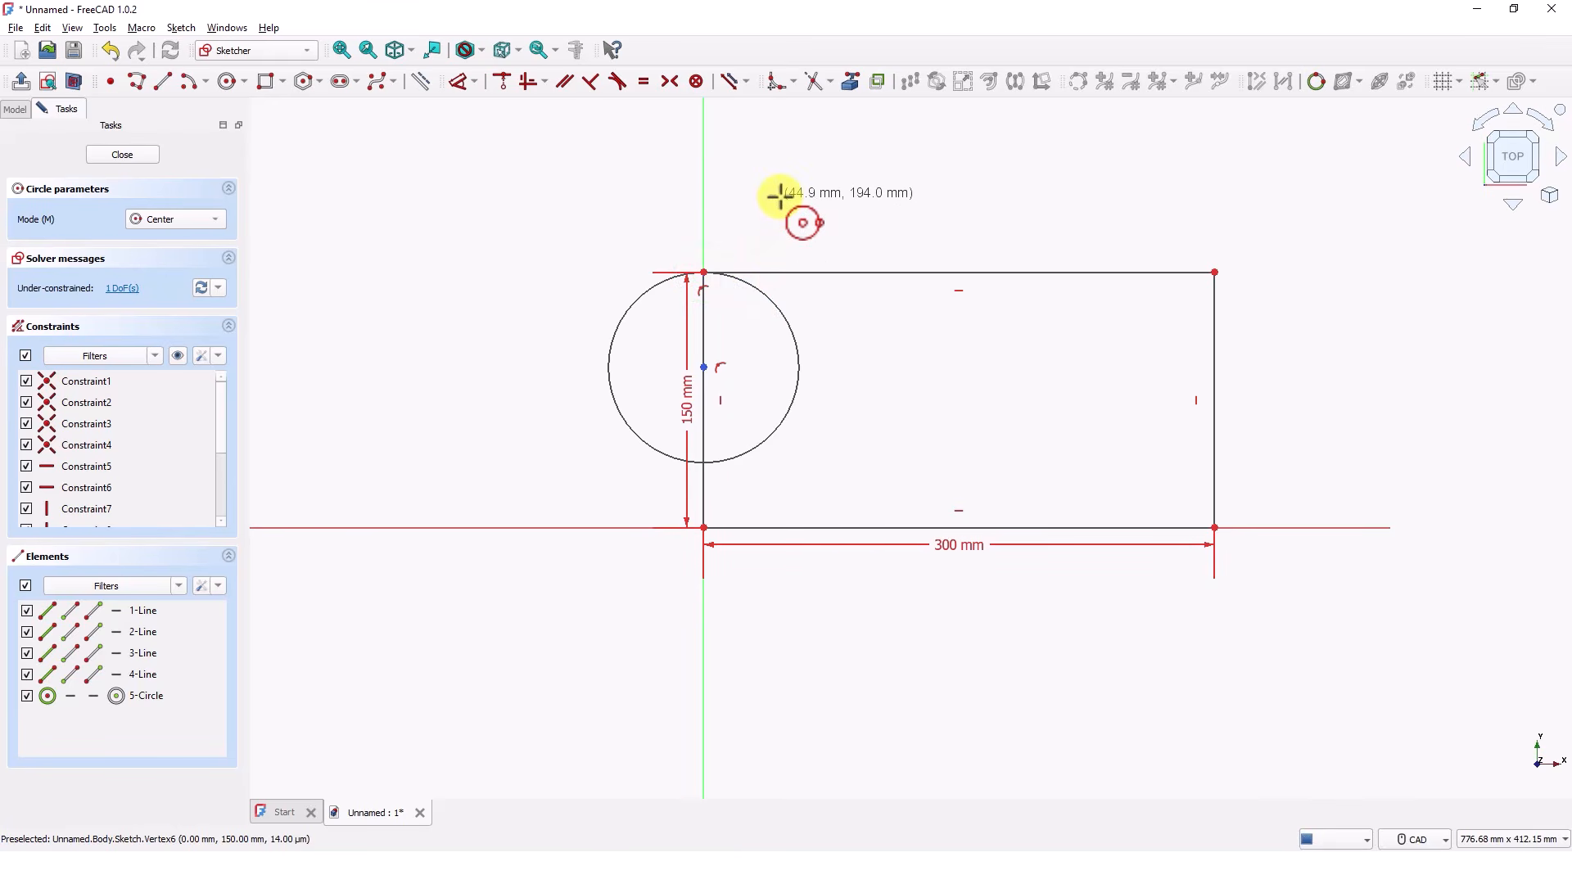
# Step: Dimension the circle's diameter at 80 mm and close the sketch
pyautogui.click(460, 82)
pyautogui.click(611, 341)
pyautogui.click(497, 321)
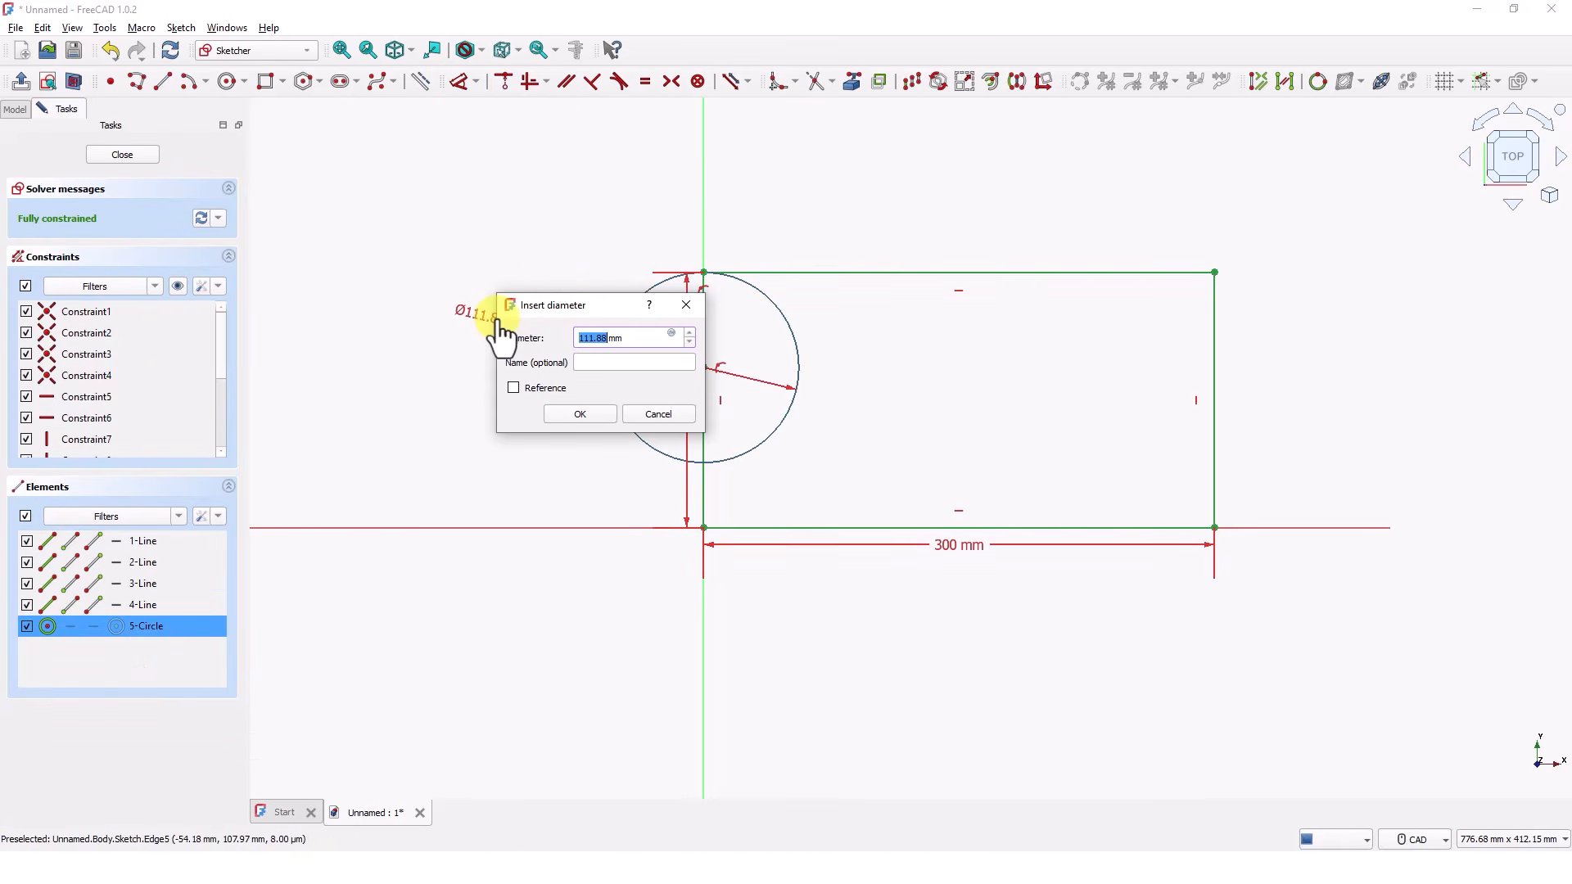
pyautogui.write('80')
pyautogui.press('Return')
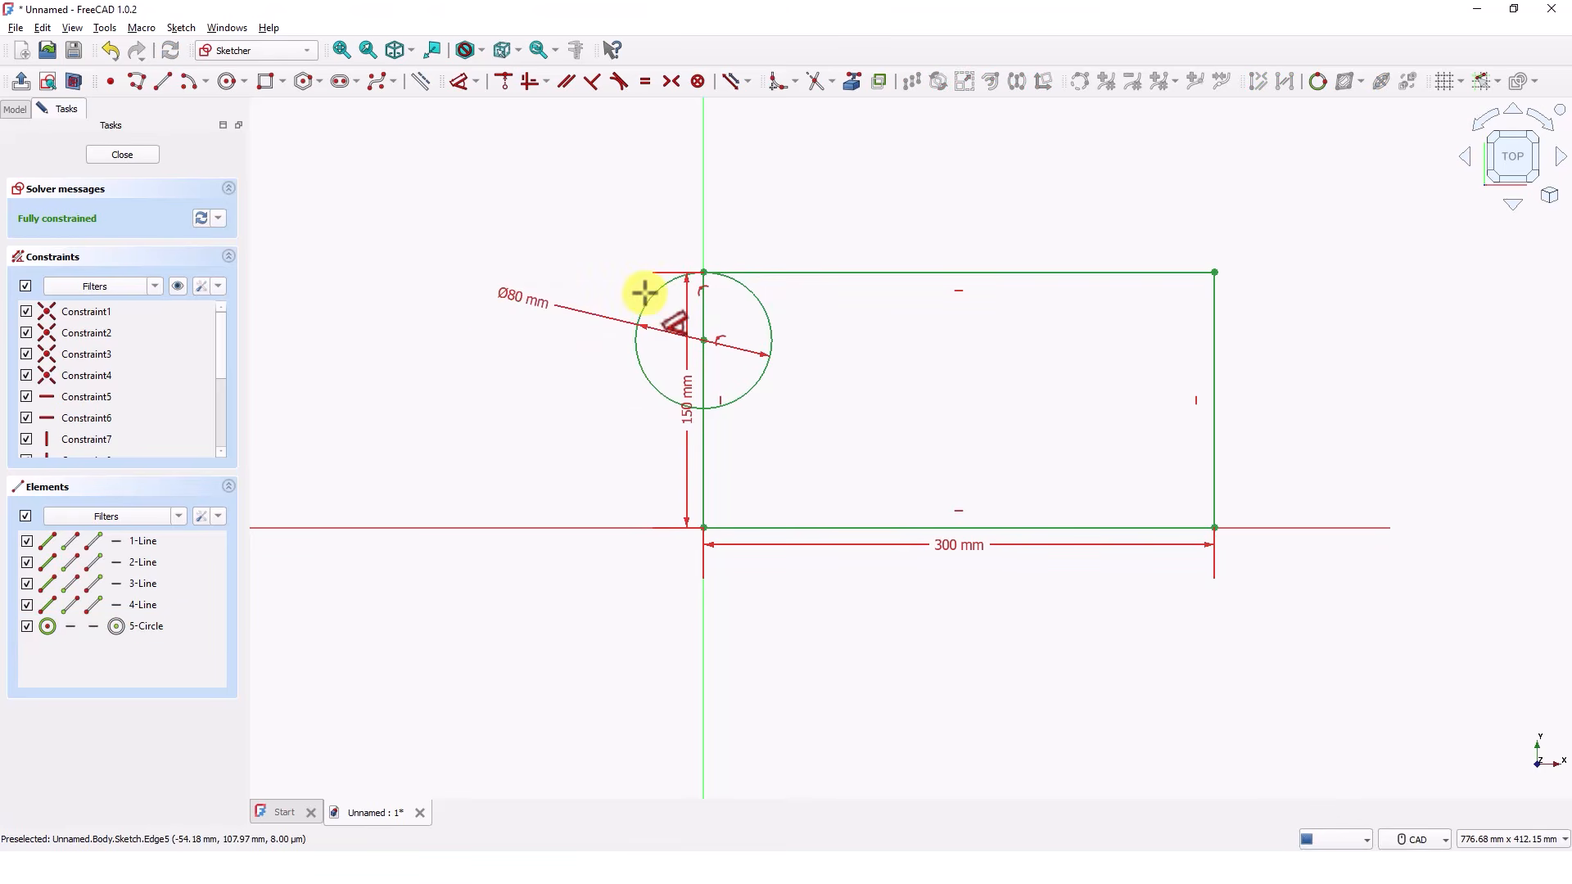
pyautogui.click(560, 220)
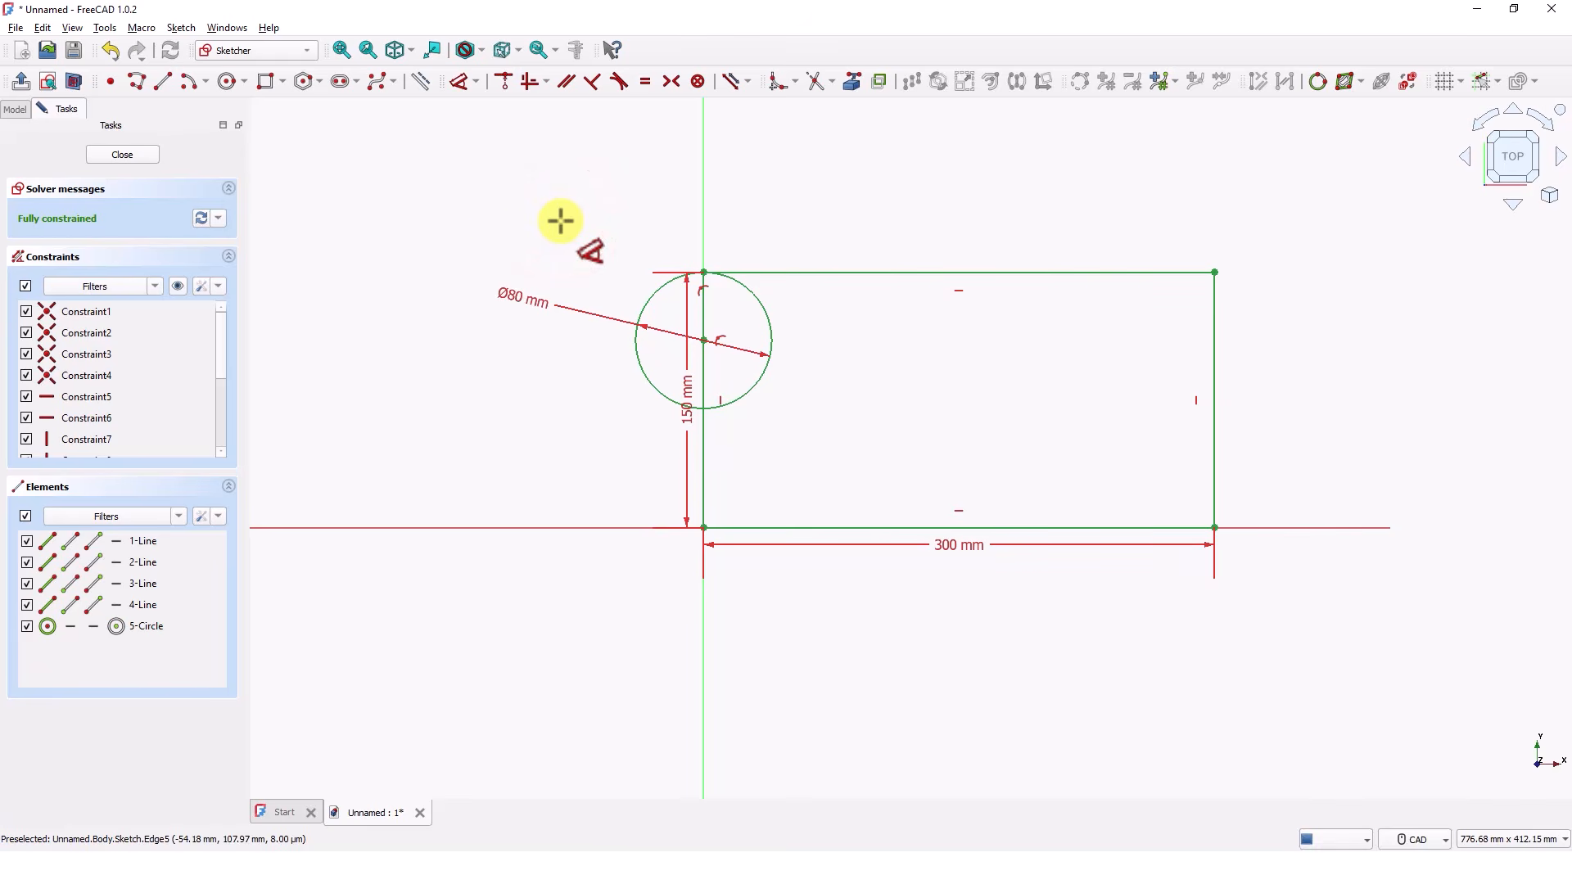
pyautogui.click(137, 157)
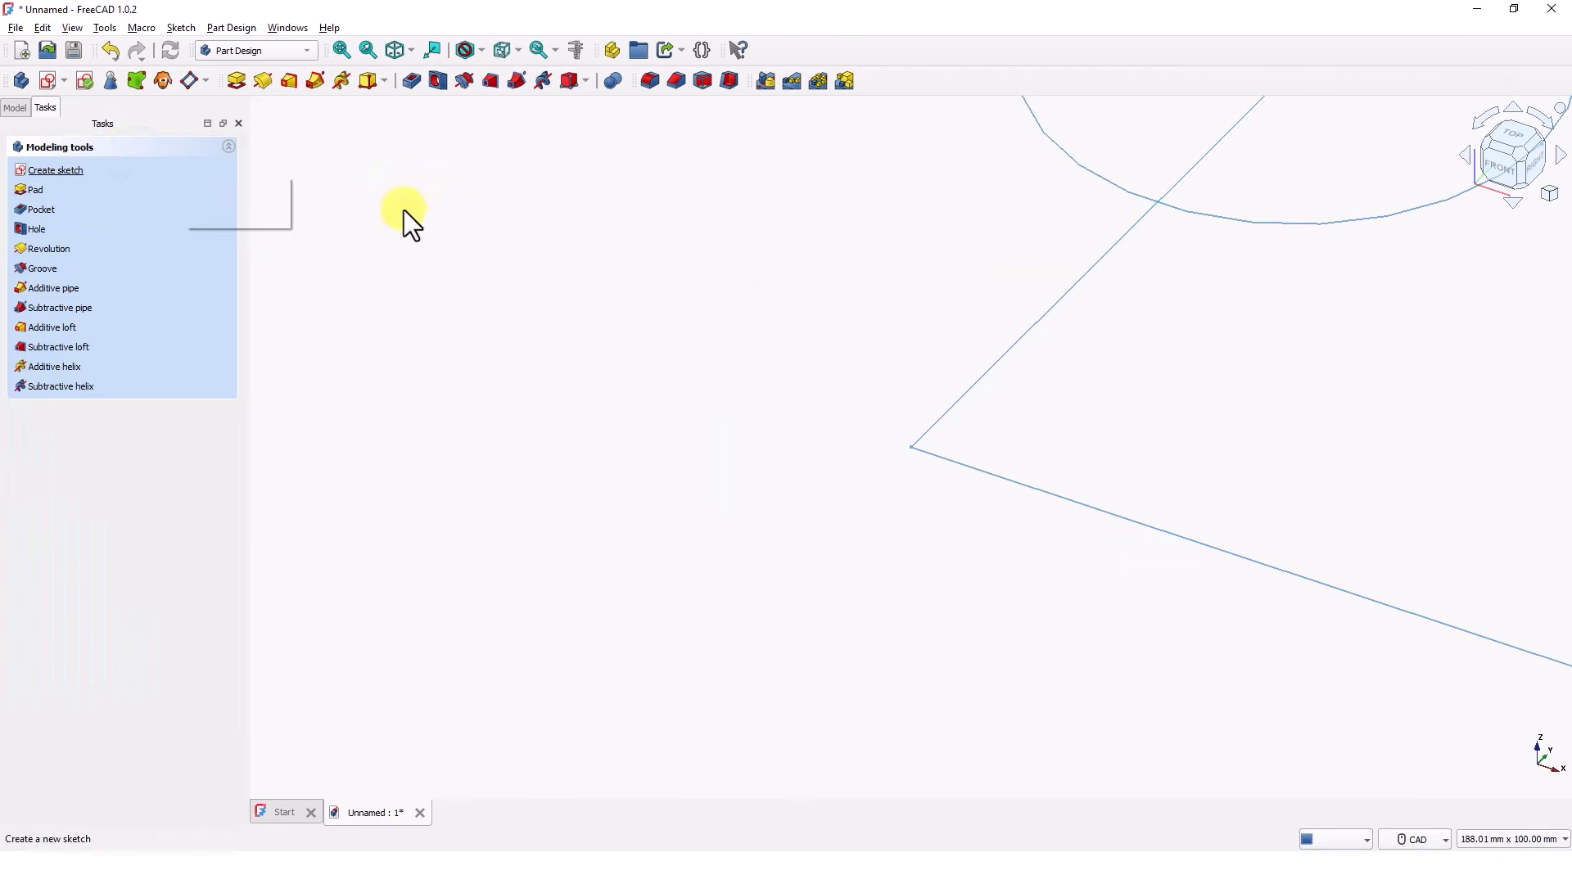
# Step: Pad only the sketch's four rectangle edges, leaving out the circle, to a length of 100 mm
pyautogui.rightClick(524, 308)
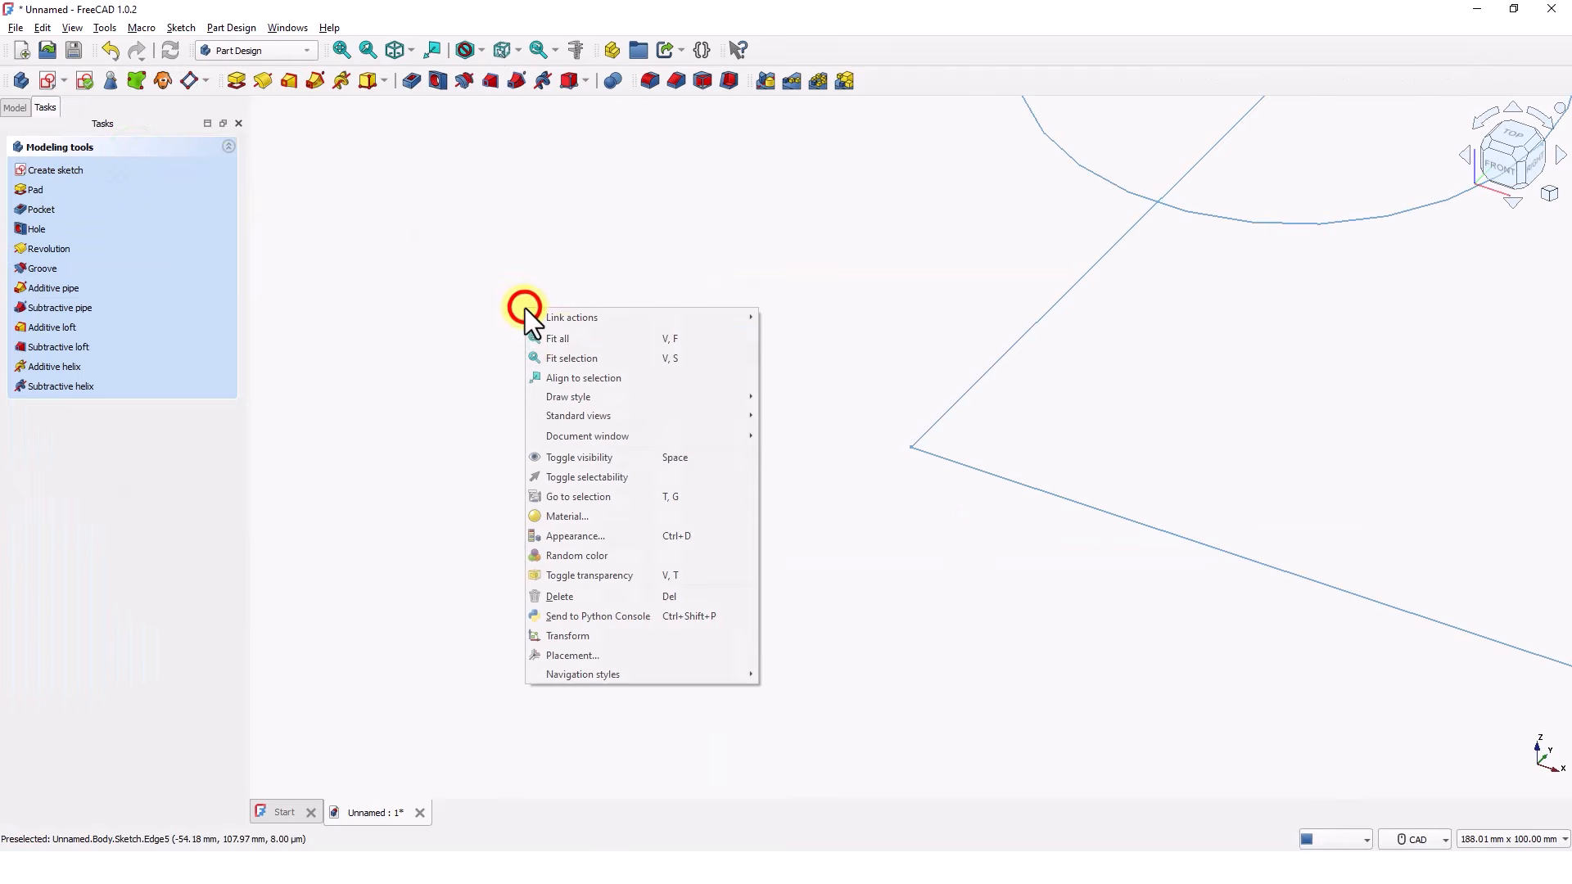
pyautogui.click(562, 338)
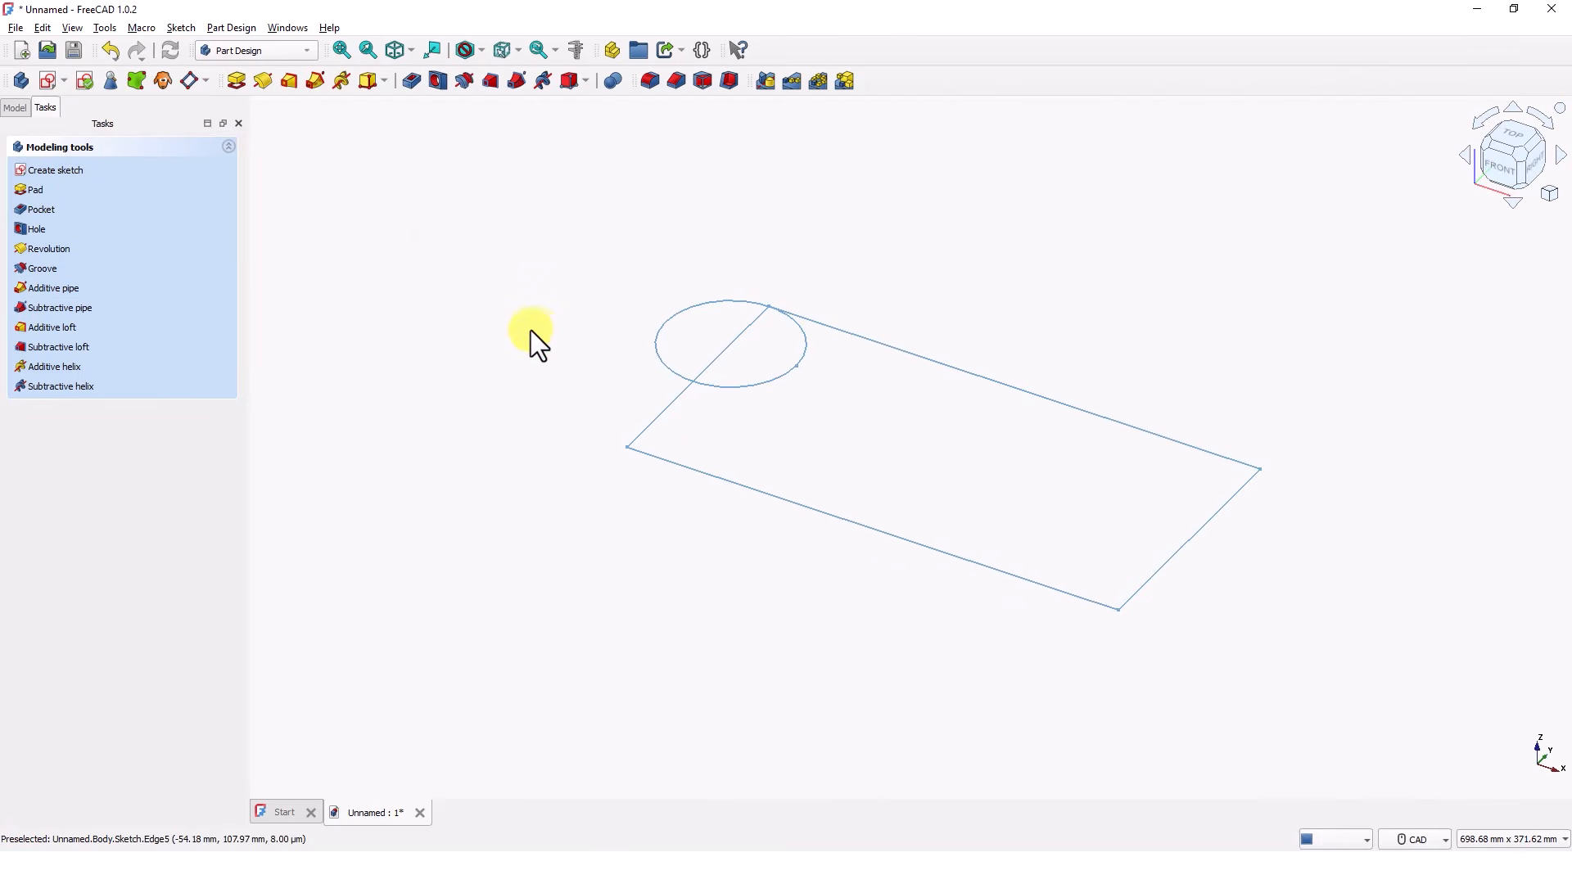
pyautogui.click(12, 108)
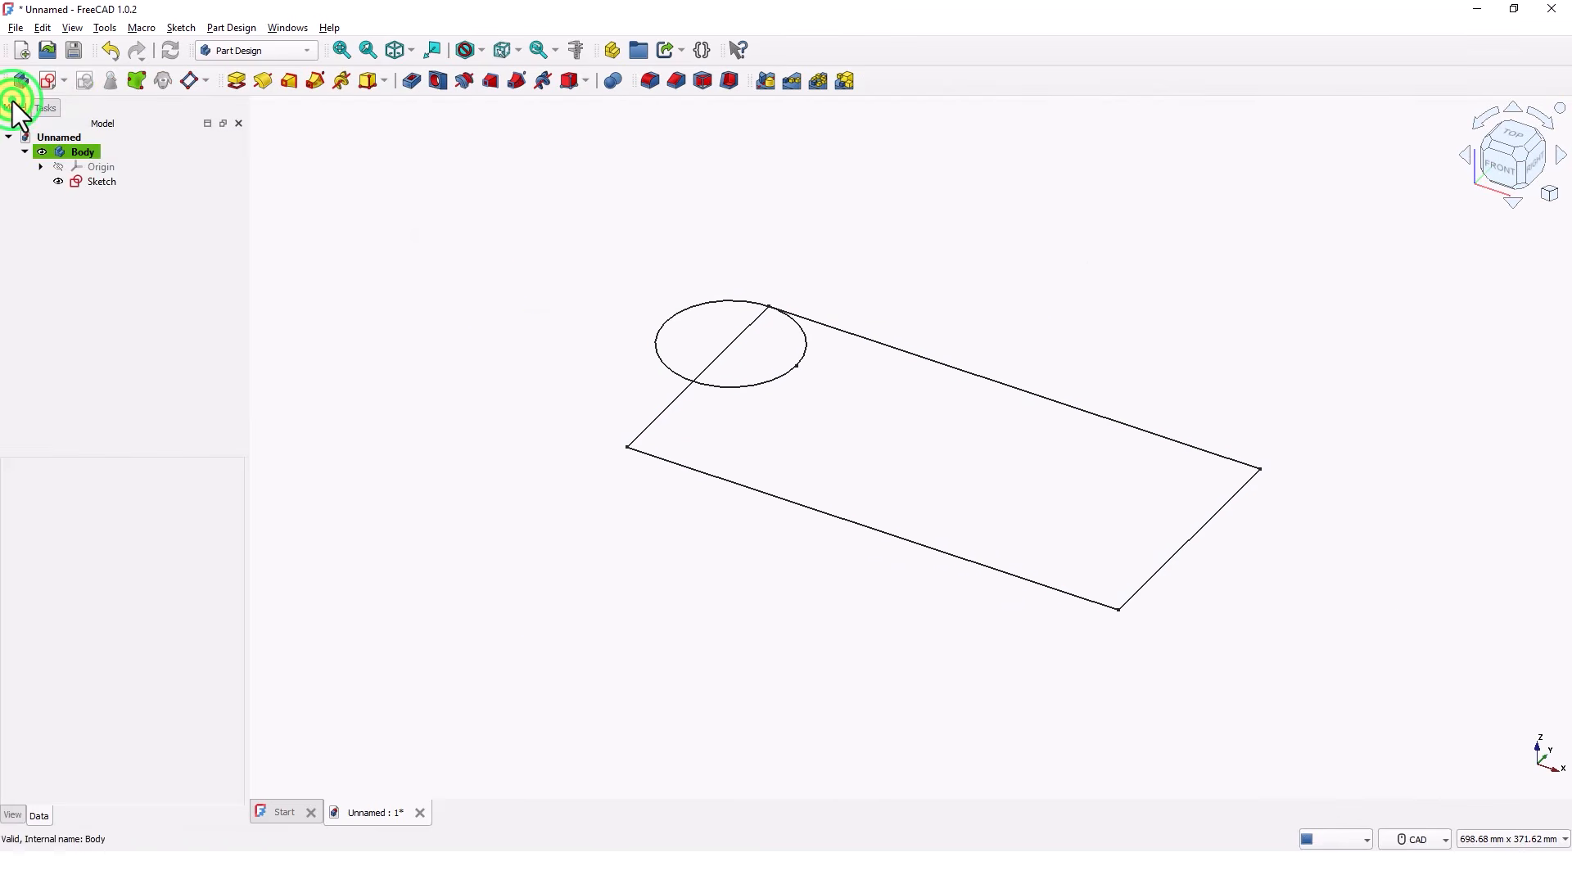
pyautogui.keyDown('ctrl'); pyautogui.click(488, 565); pyautogui.keyUp('ctrl')
pyautogui.click(681, 470)
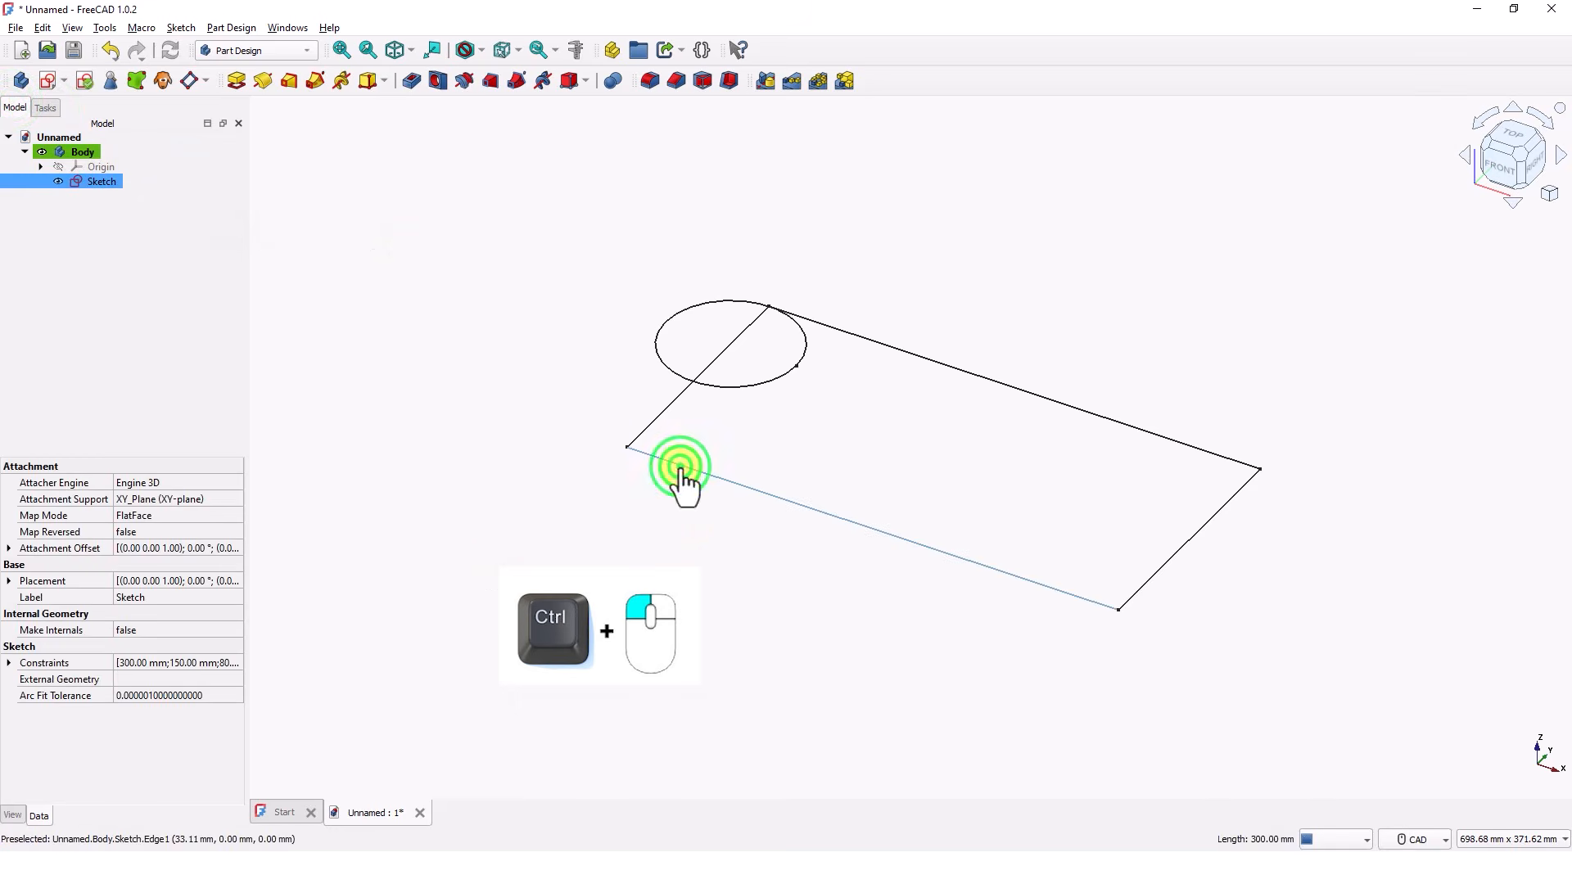
pyautogui.keyDown('ctrl'); pyautogui.click(647, 429); pyautogui.keyUp('ctrl')
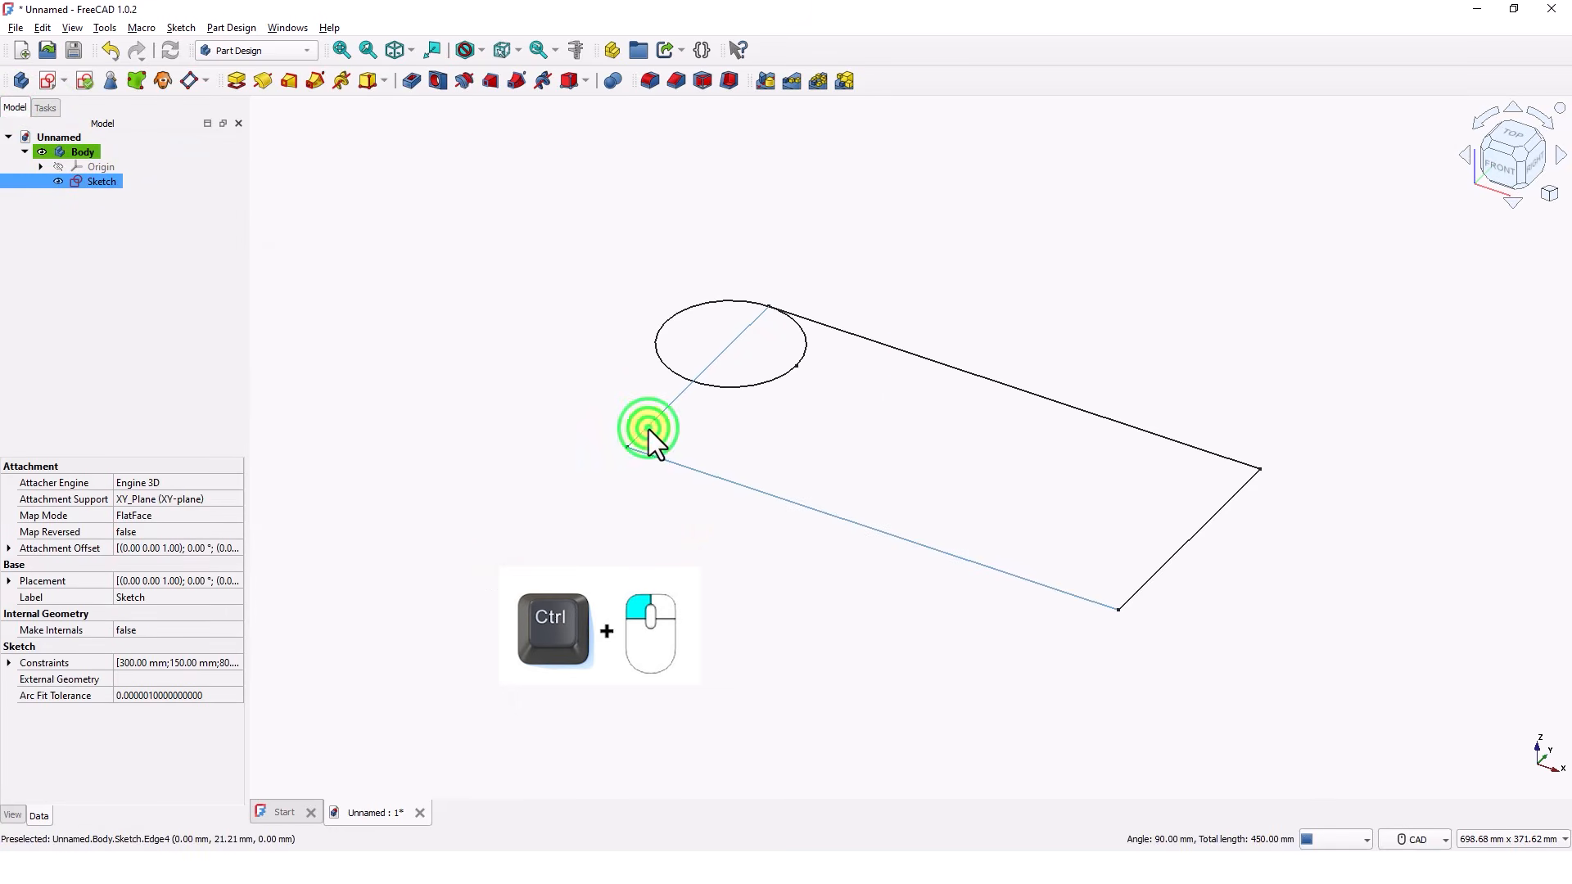
pyautogui.keyDown('ctrl'); pyautogui.click(912, 356); pyautogui.keyUp('ctrl')
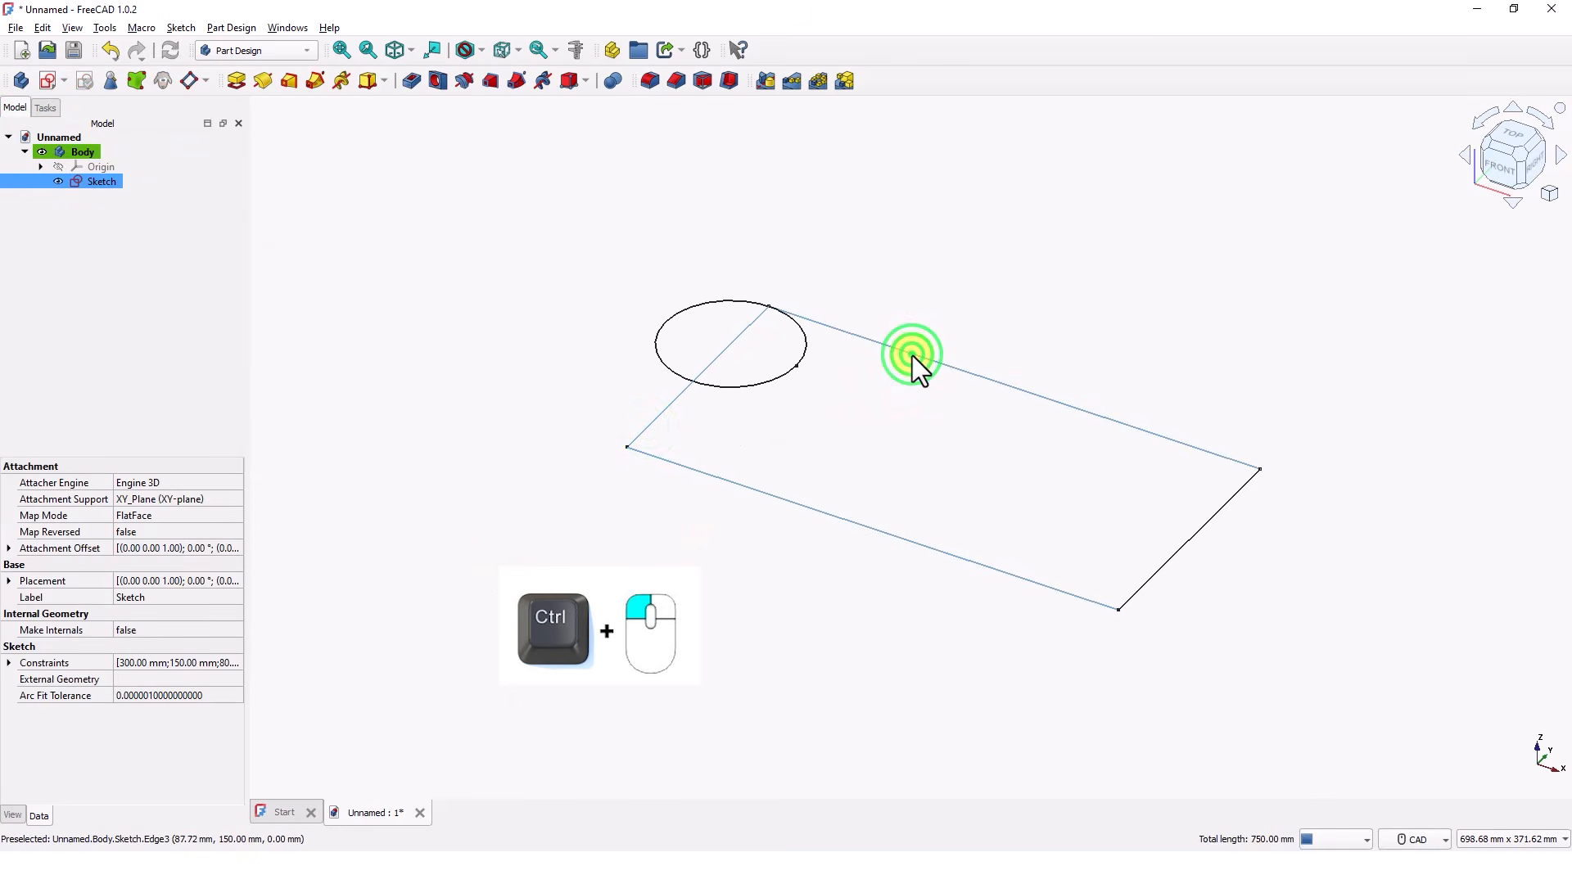
pyautogui.keyDown('ctrl'); pyautogui.click(1162, 566); pyautogui.keyUp('ctrl')
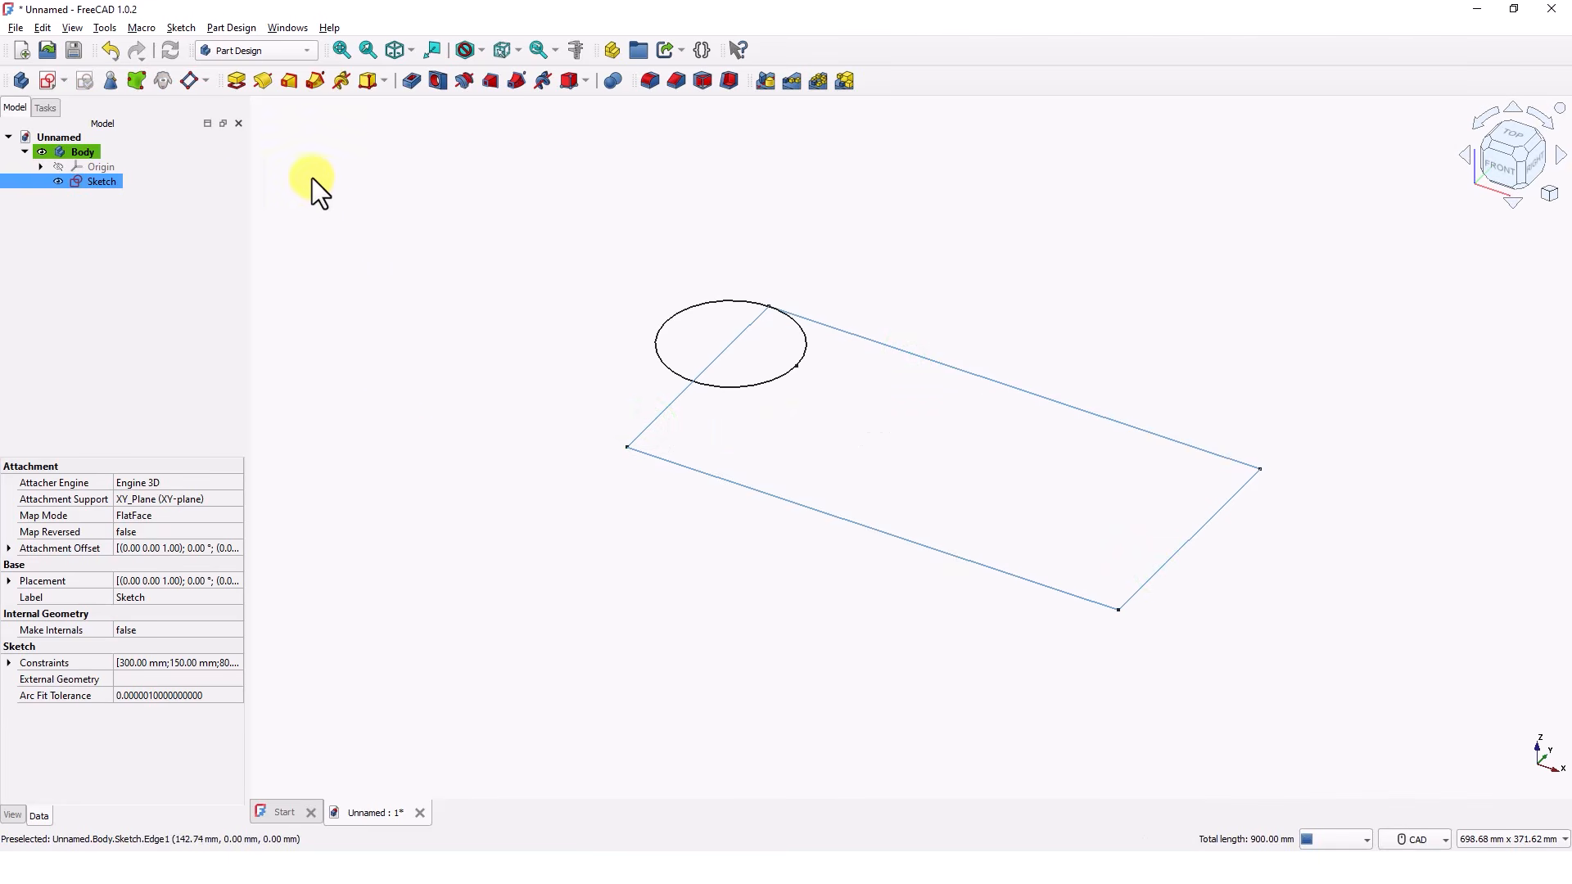
pyautogui.click(239, 81)
pyautogui.write('1')
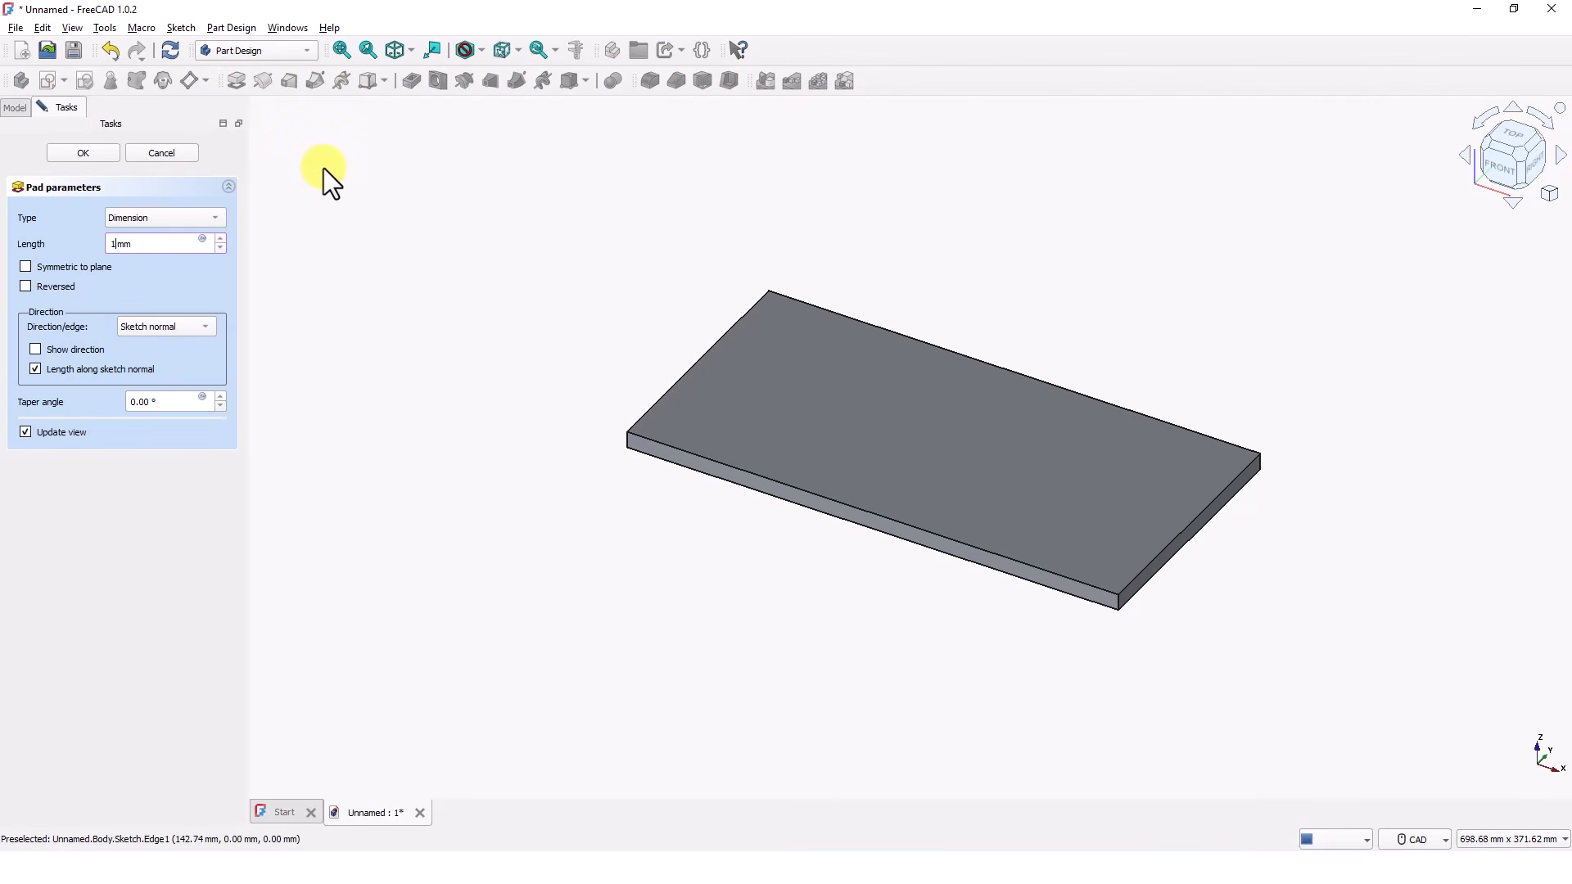
pyautogui.write('00')
pyautogui.press('Return')
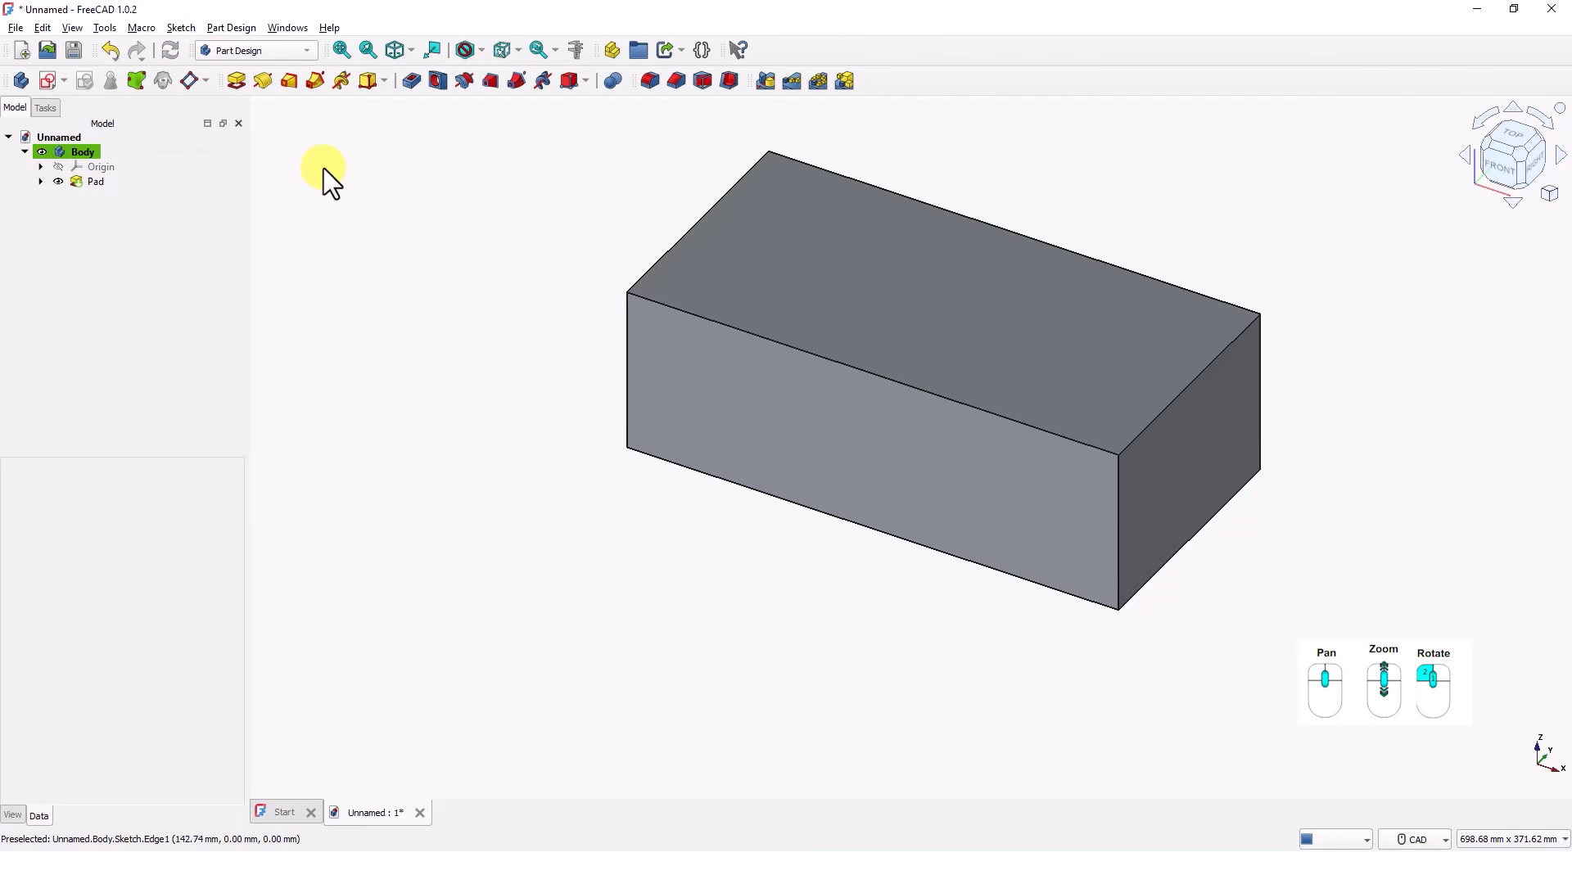
# Step: Fillet the lower 150 mm edge at the block's right end with a 40 mm radius
pyautogui.moveTo(440, 251); pyautogui.dragTo(1108, 625, button='middle')
pyautogui.click(970, 597)
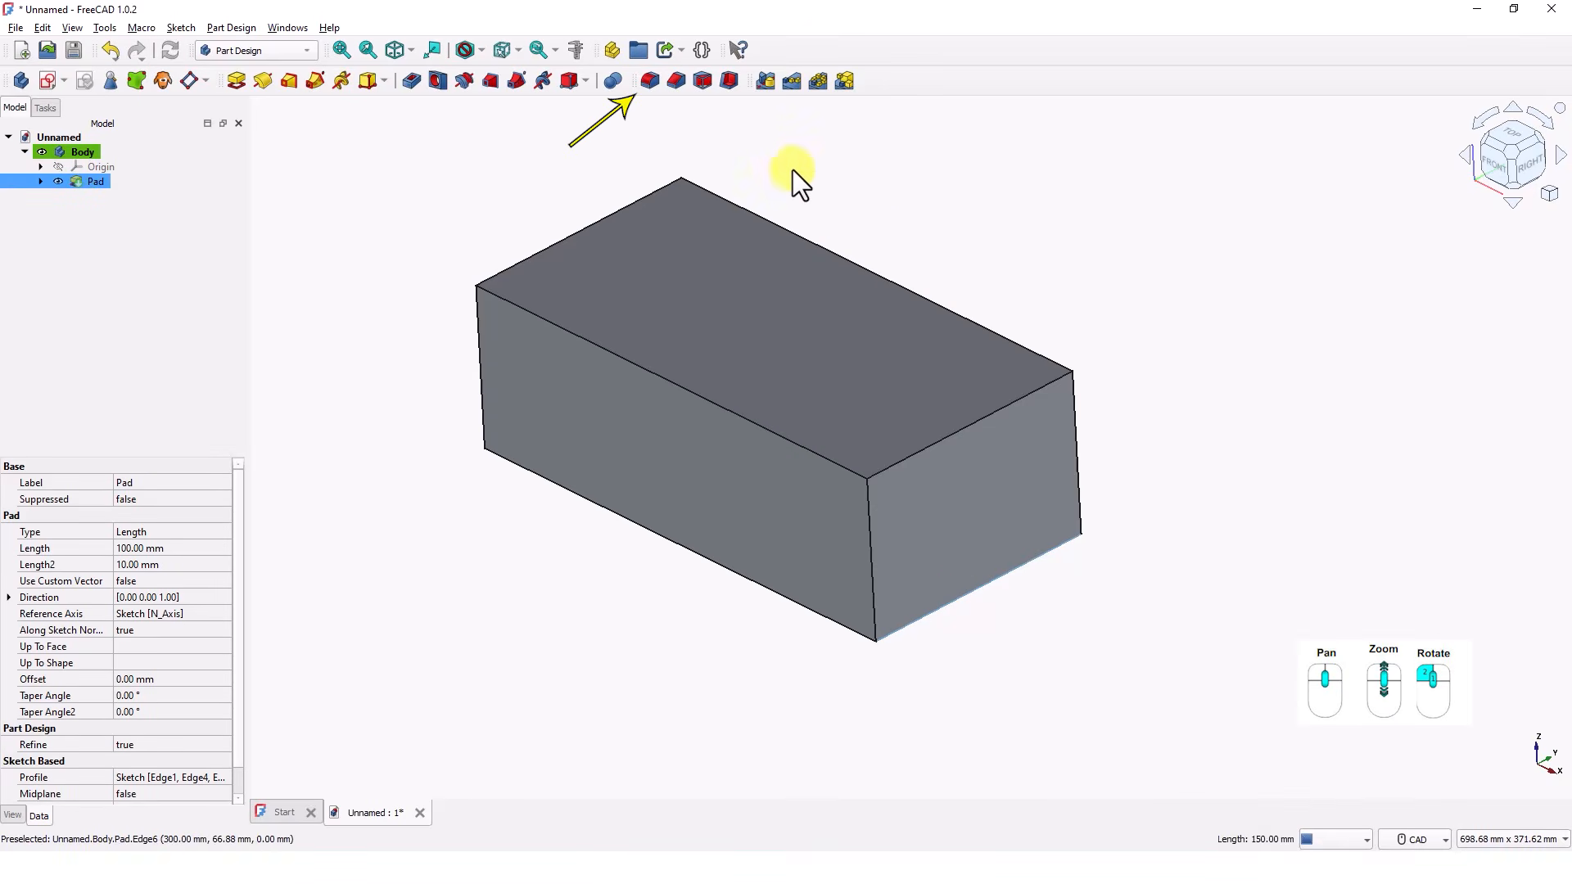
pyautogui.click(647, 80)
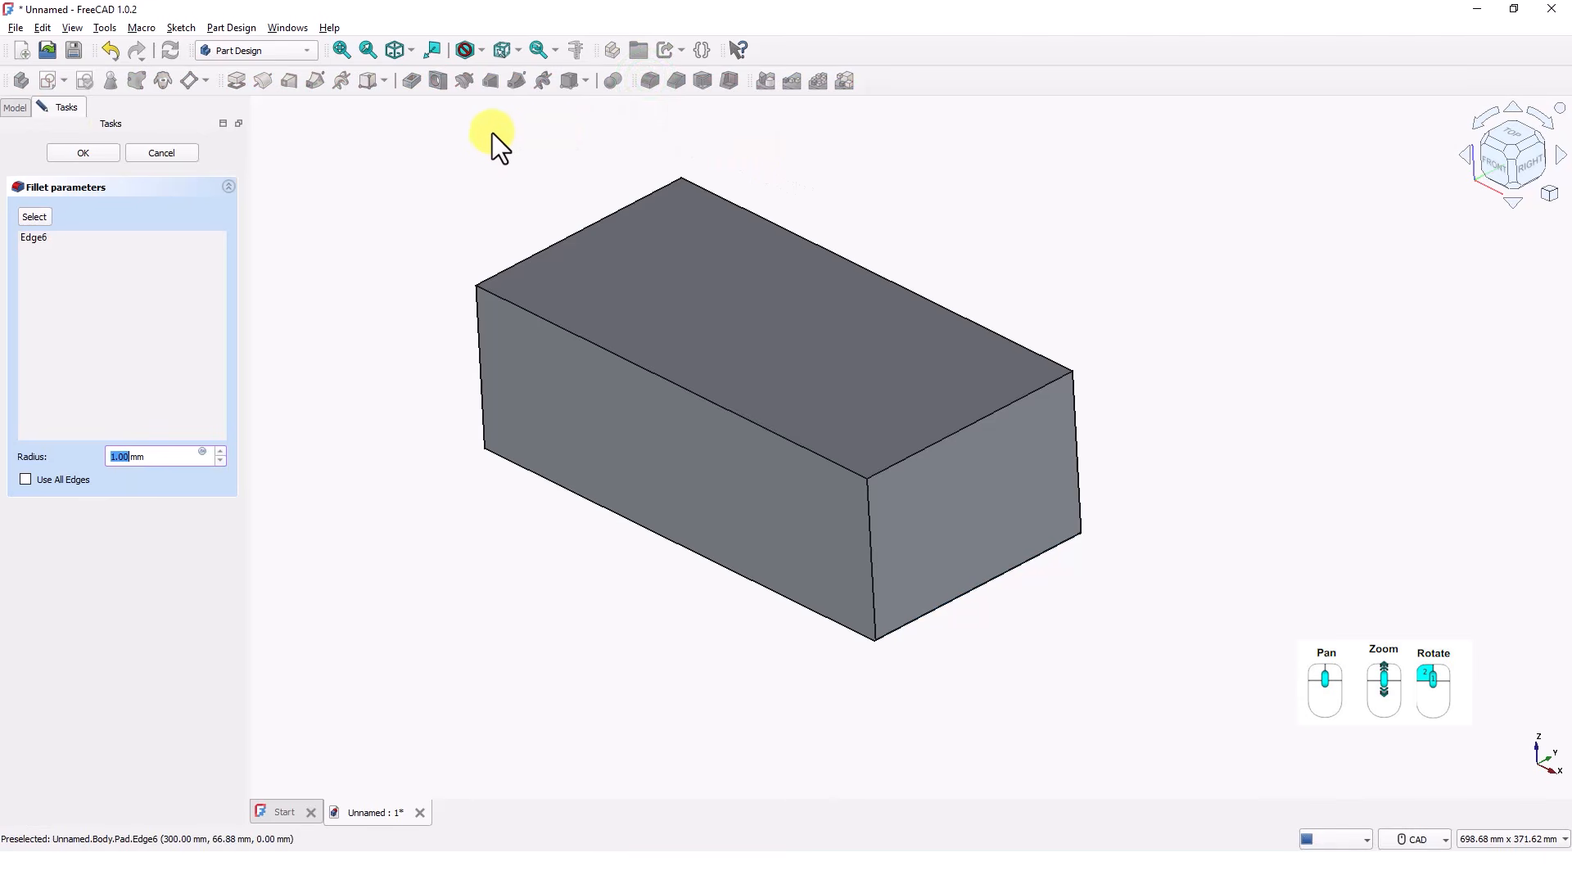
pyautogui.write('4')
pyautogui.press('Return')
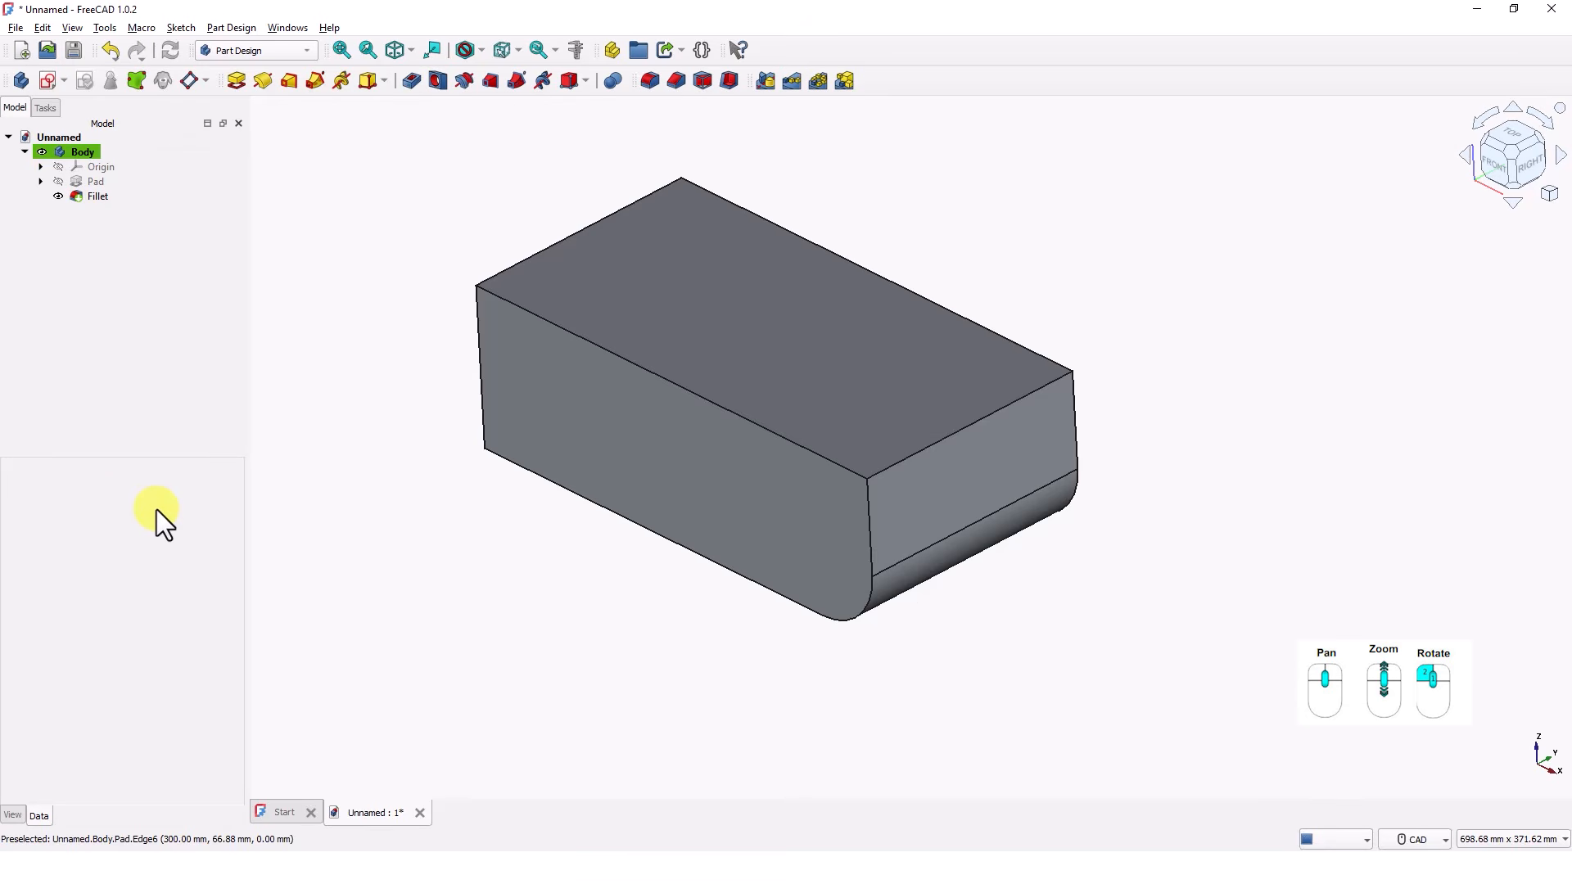
# Step: Fillet the long front face's lower edge, its curved corner edge and the adjoining vertical edge together with a 30 mm radius
pyautogui.scroll(-2, 694, 562)
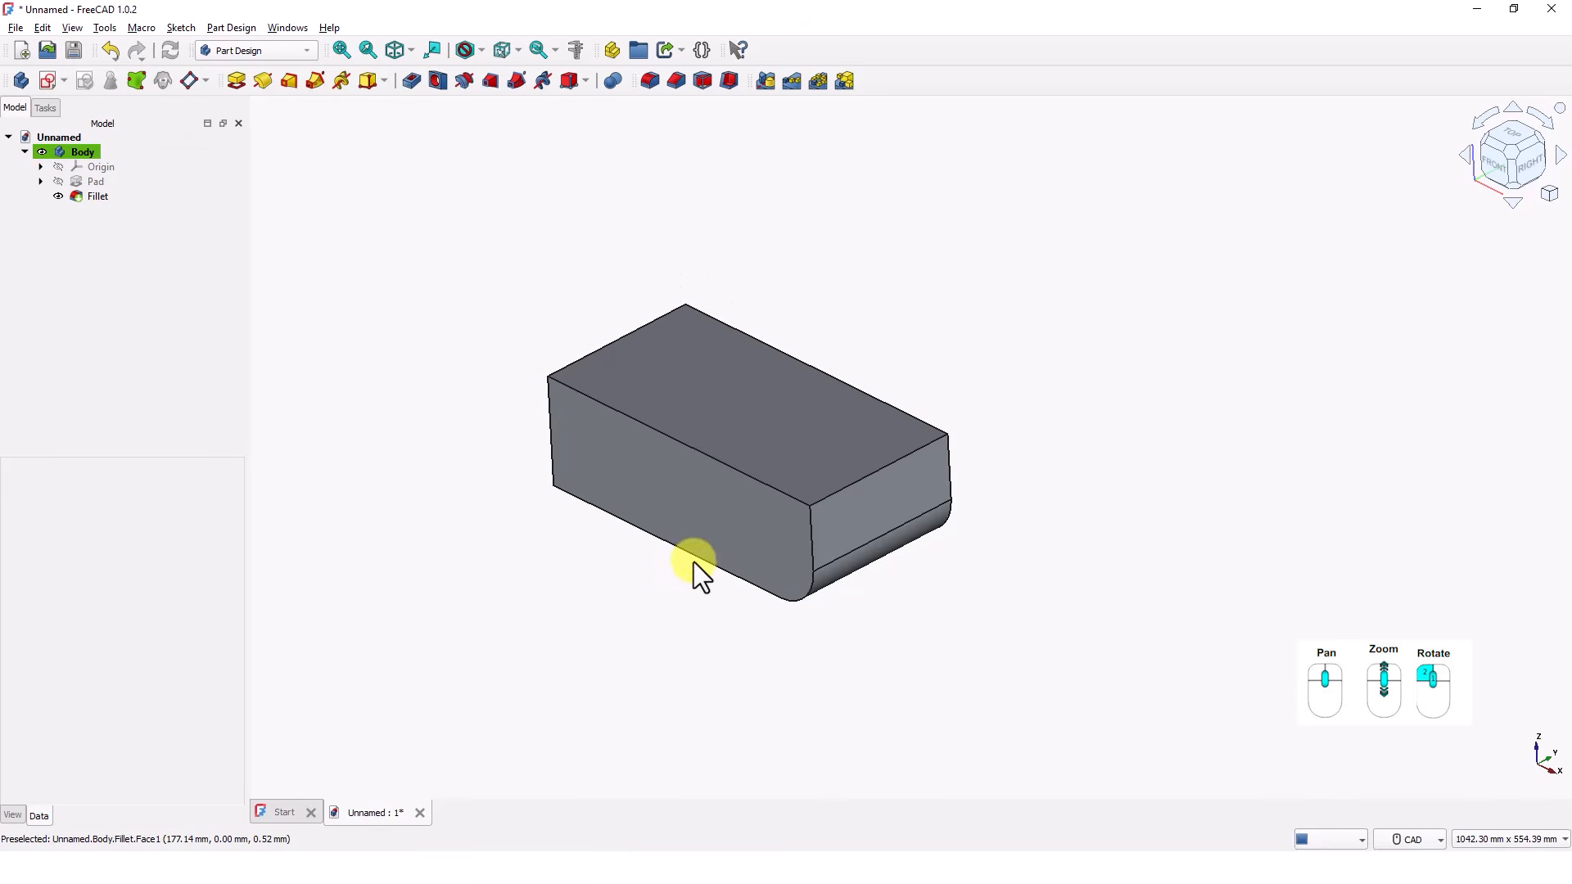
pyautogui.scroll(6, 773, 603)
pyautogui.moveTo(771, 608); pyautogui.dragTo(647, 735, button='middle')
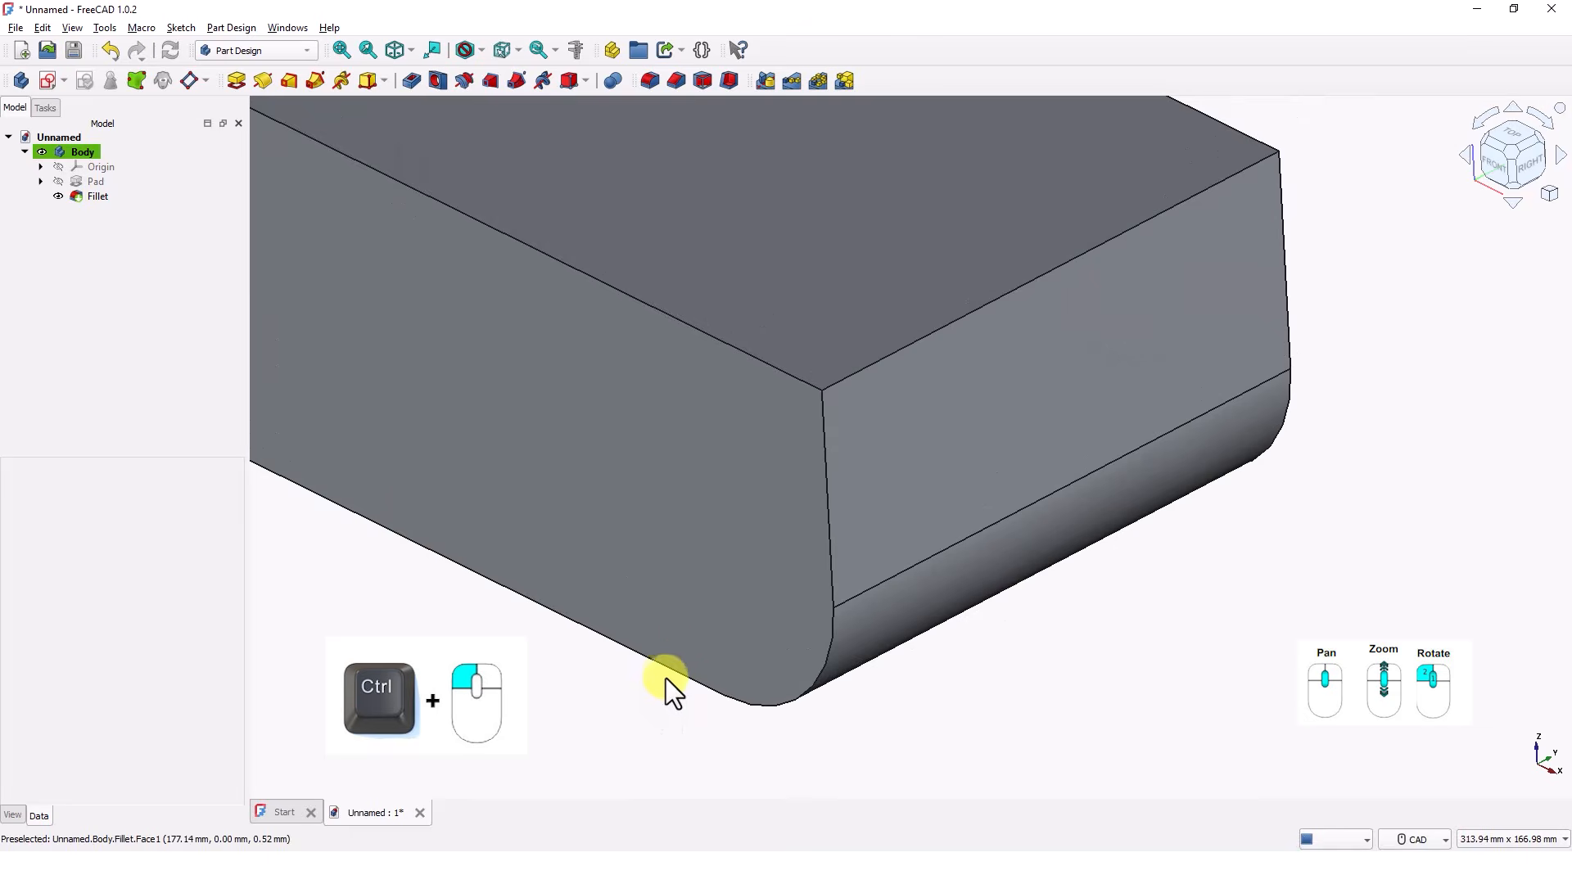
pyautogui.keyDown('ctrl'); pyautogui.click(666, 666); pyautogui.keyUp('ctrl')
pyautogui.keyDown('ctrl'); pyautogui.click(773, 710); pyautogui.keyUp('ctrl')
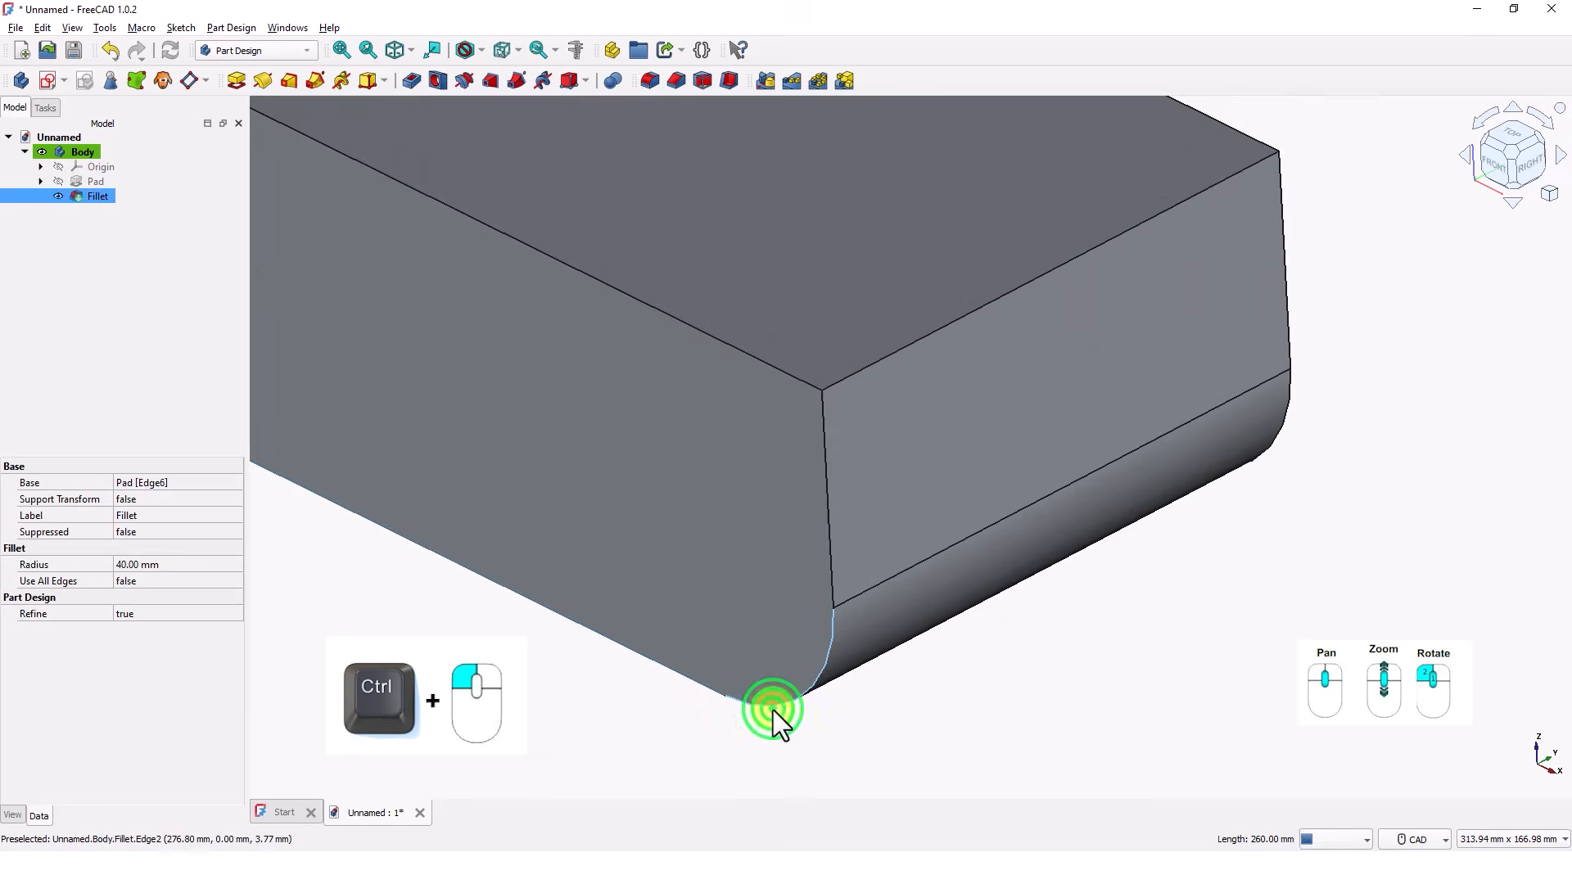
pyautogui.keyDown('ctrl'); pyautogui.click(834, 576); pyautogui.keyUp('ctrl')
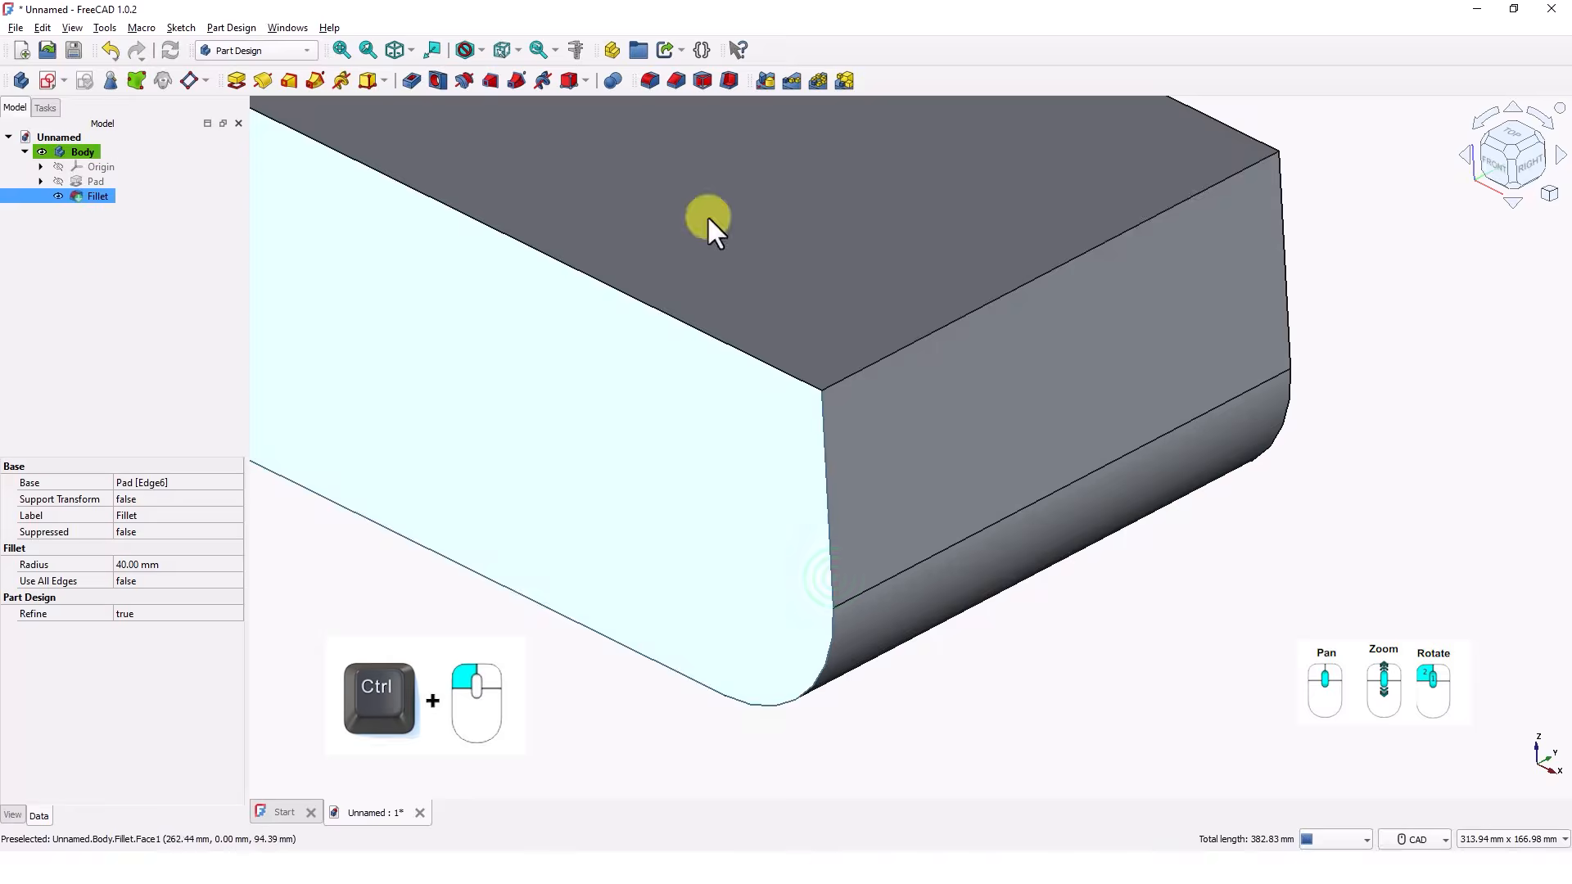
pyautogui.click(648, 80)
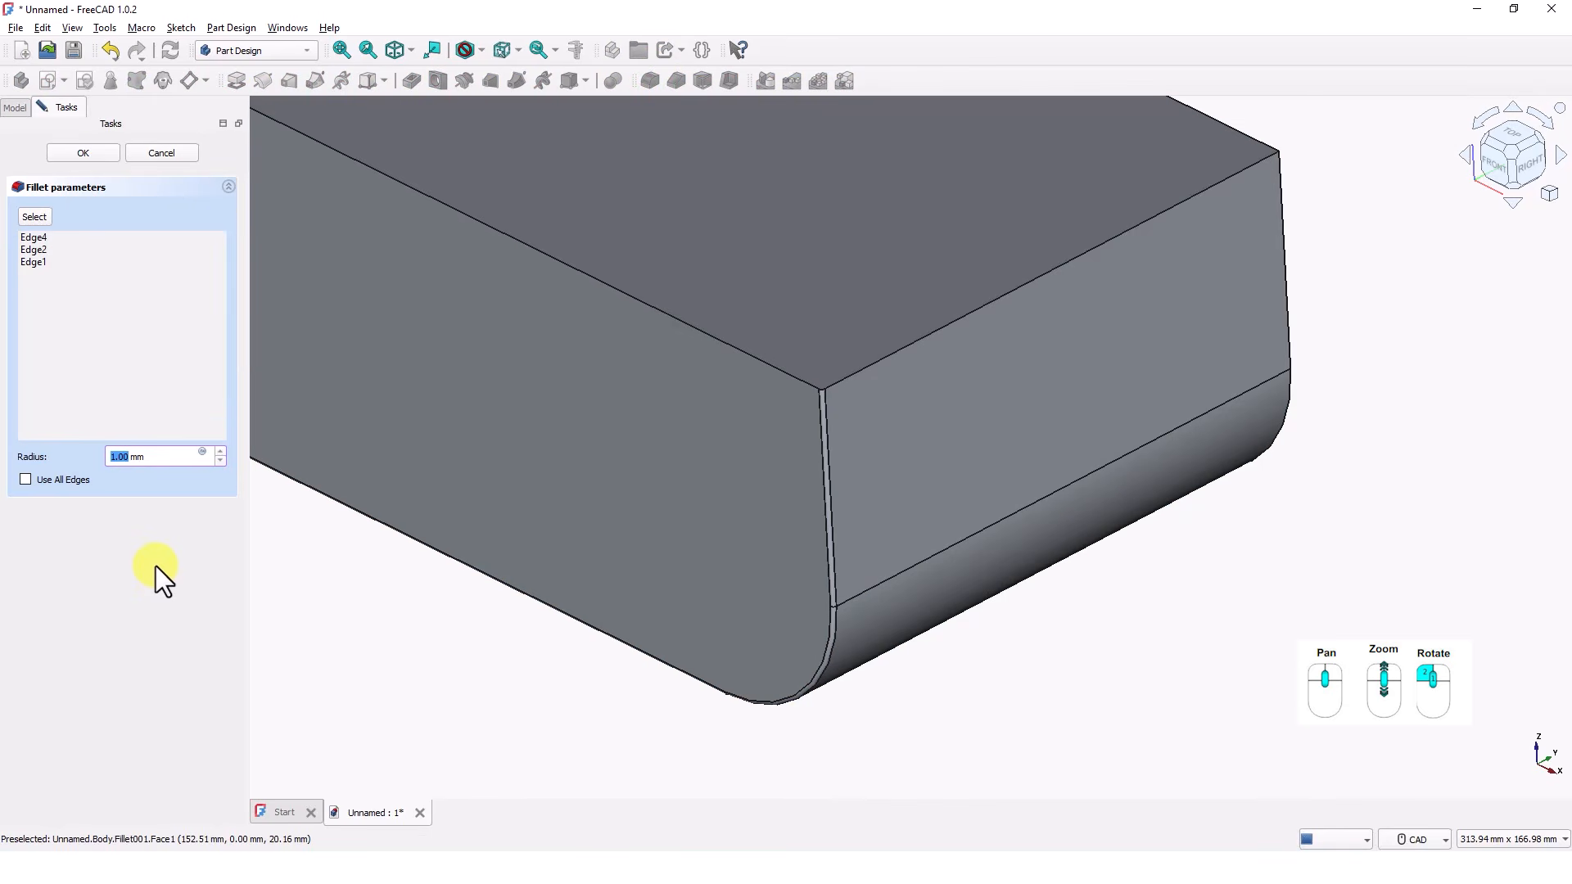
pyautogui.write('20')
pyautogui.press('Return')
# Step: Hollow out the filleted block through its top face with a 3 mm Thickness made inwards
pyautogui.scroll(-5, 715, 719)
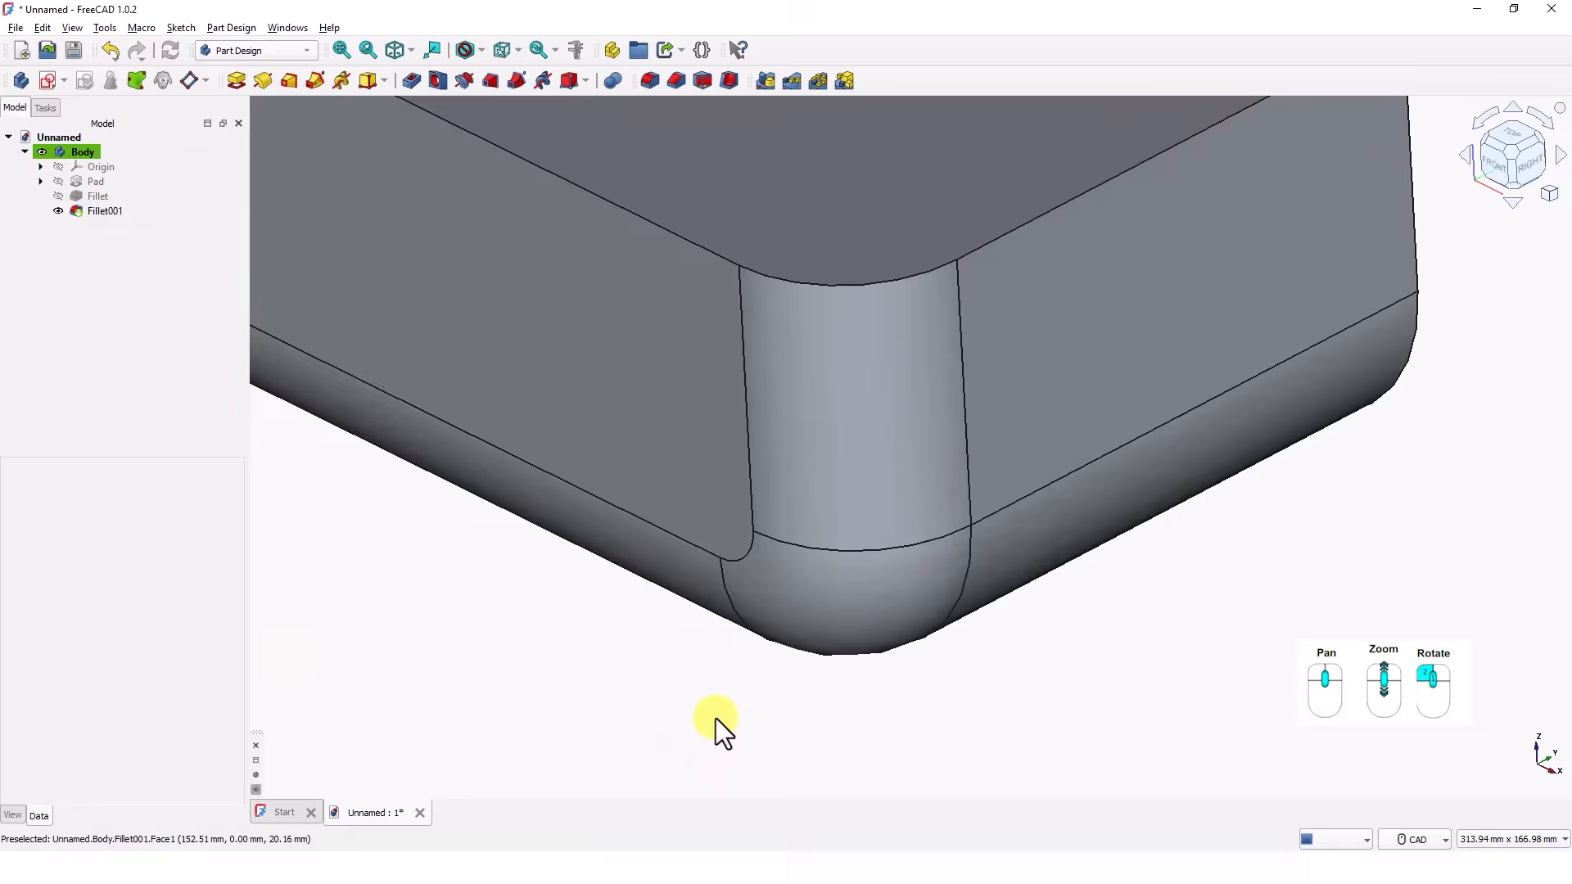
pyautogui.moveTo(635, 705); pyautogui.dragTo(744, 712, button='middle')
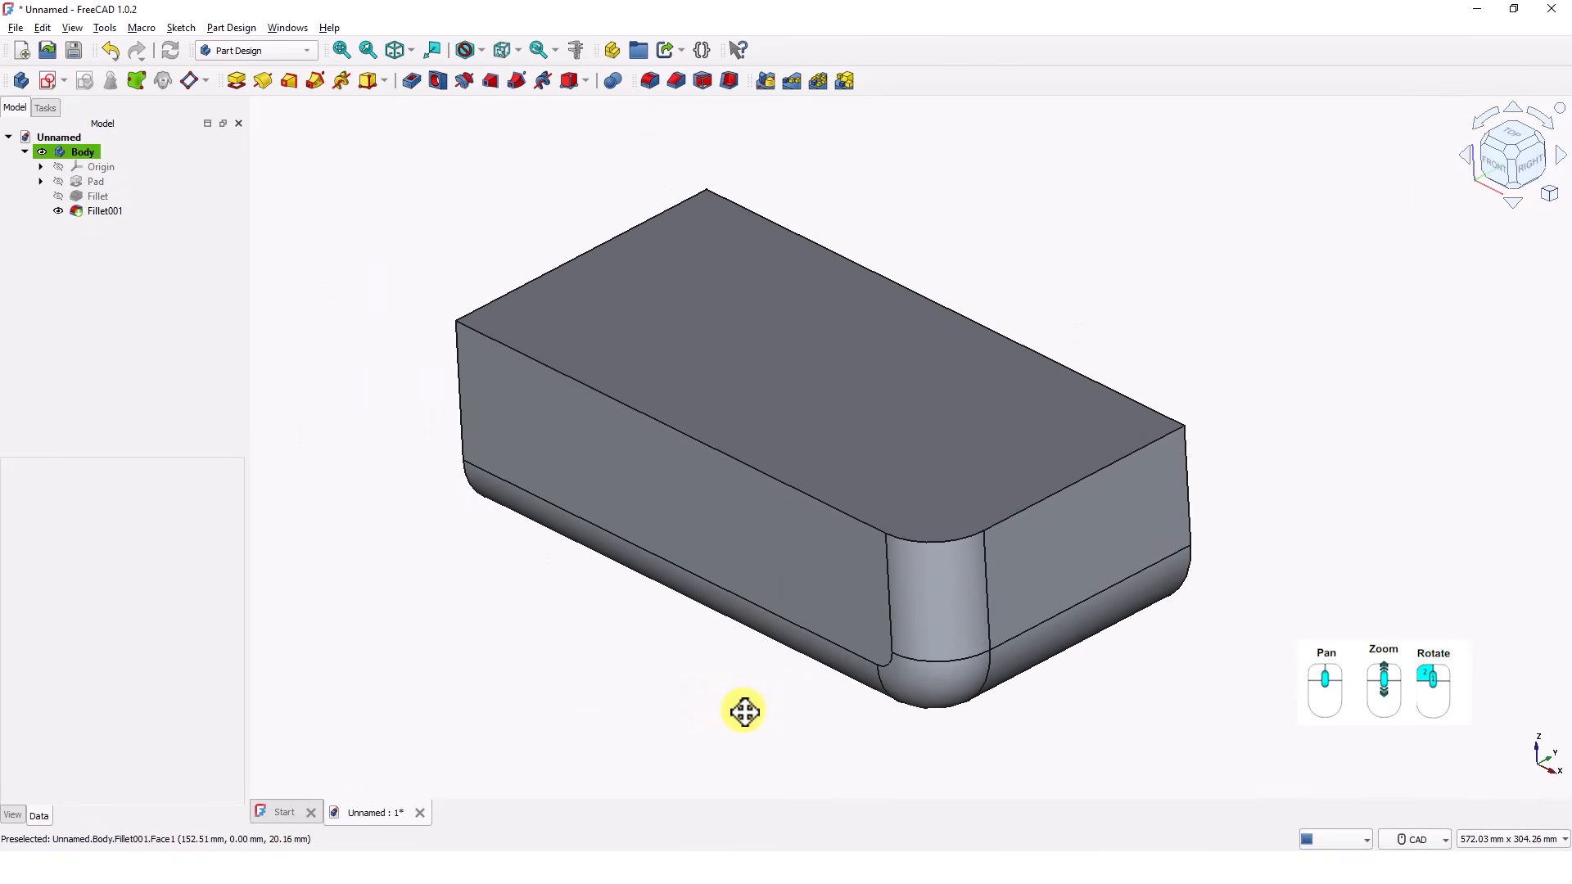
pyautogui.click(837, 434)
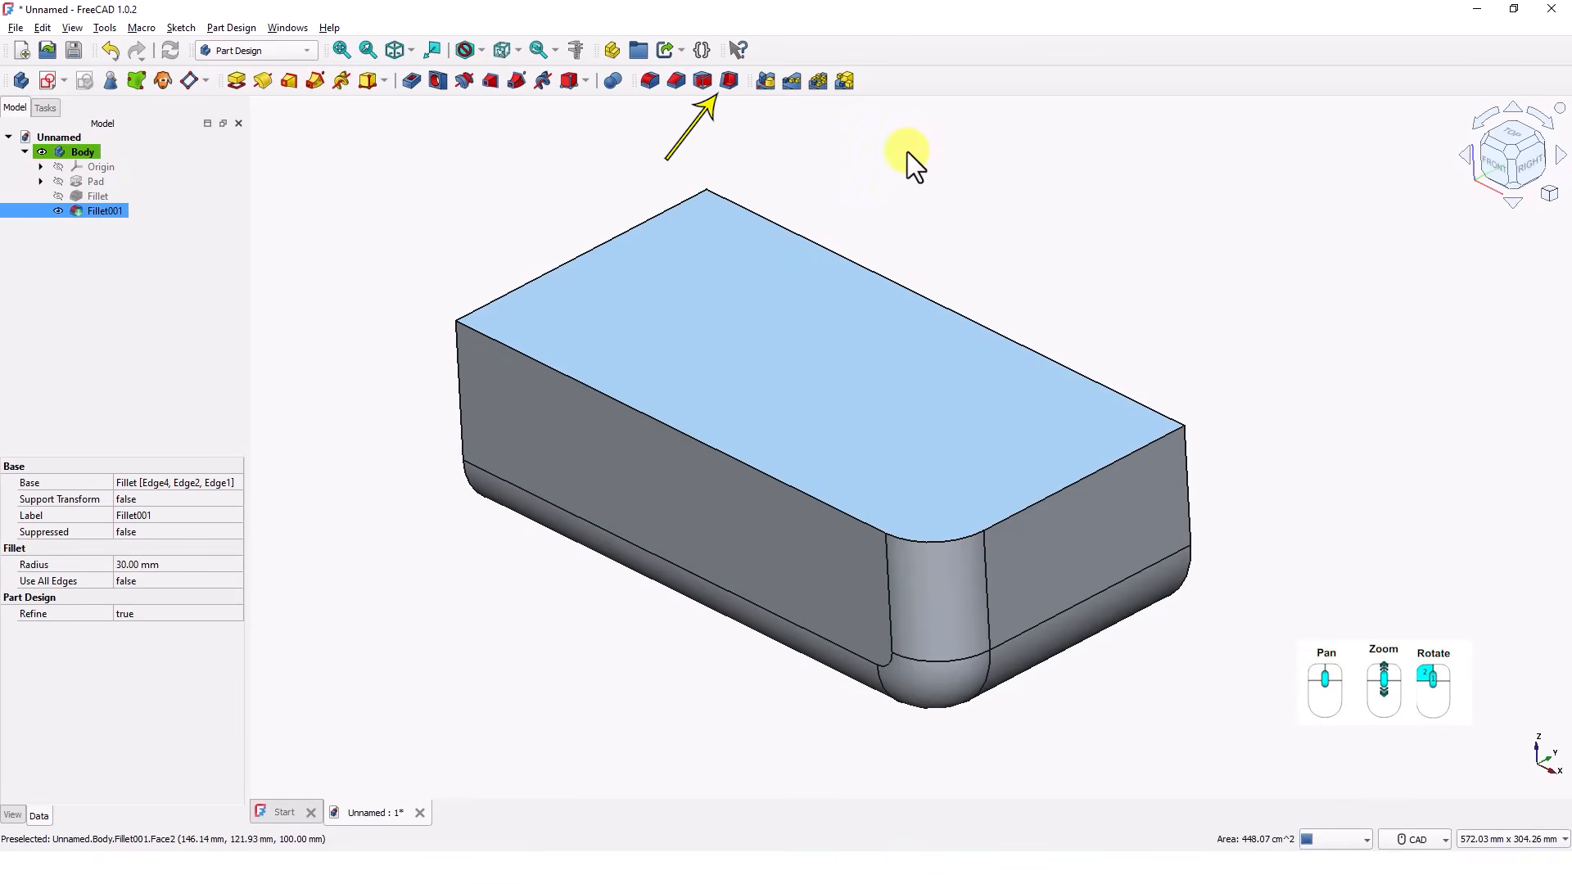
pyautogui.click(727, 86)
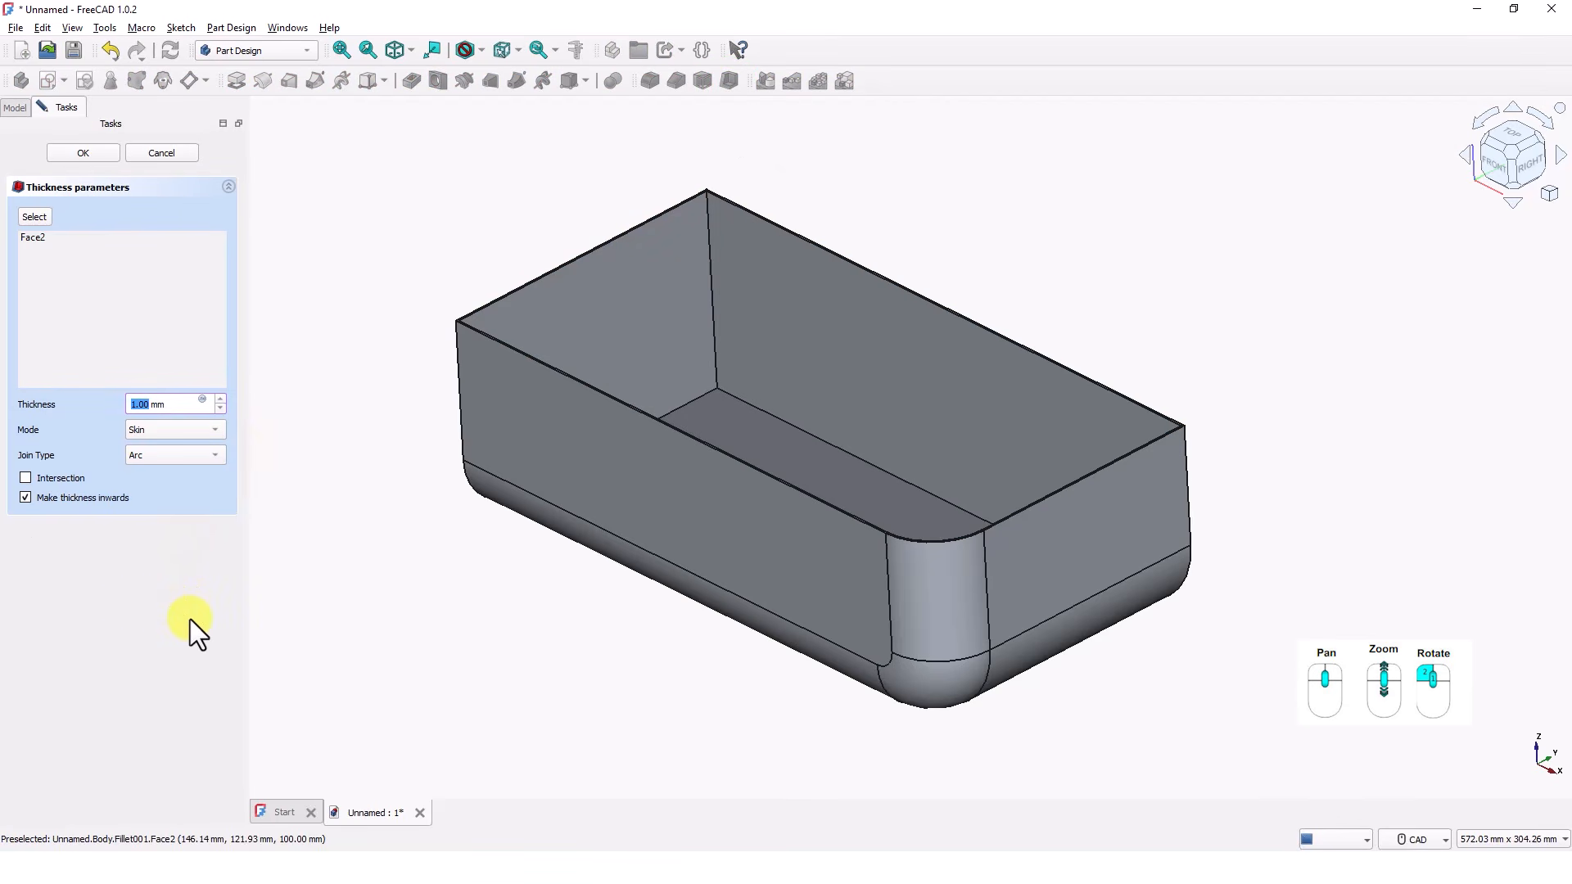
pyautogui.press('Return')
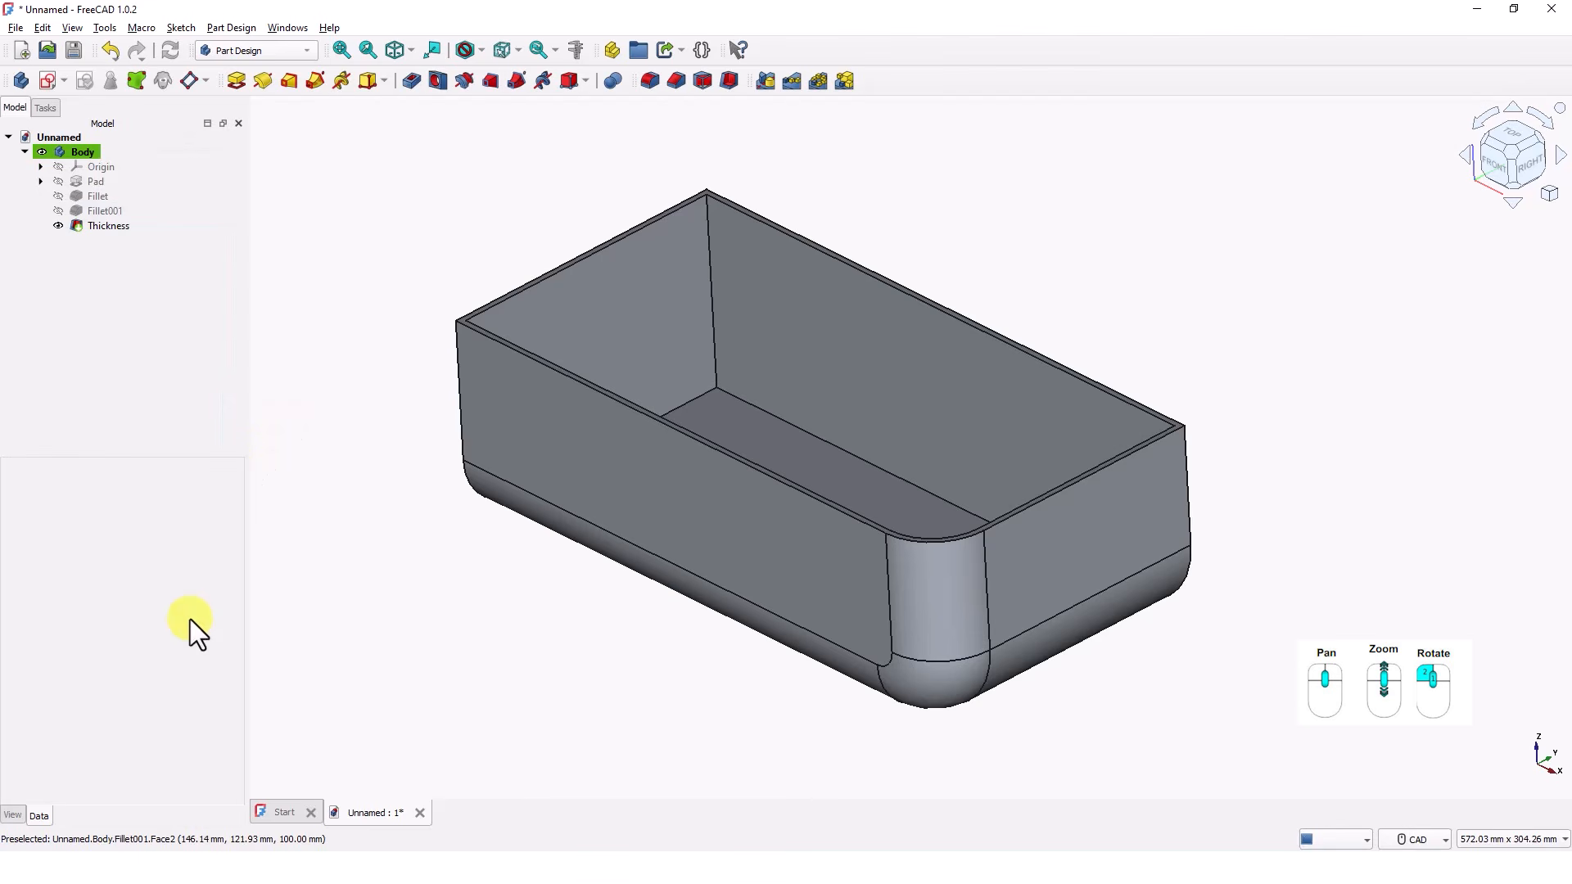
# Step: Make the pad's original sketch visible and pad only its circle to a length of 150 mm
pyautogui.moveTo(323, 407); pyautogui.dragTo(322, 421, button='middle')
pyautogui.moveTo(604, 671); pyautogui.dragTo(1081, 554, button='middle')
pyautogui.moveTo(969, 607); pyautogui.dragTo(877, 677, button='middle')
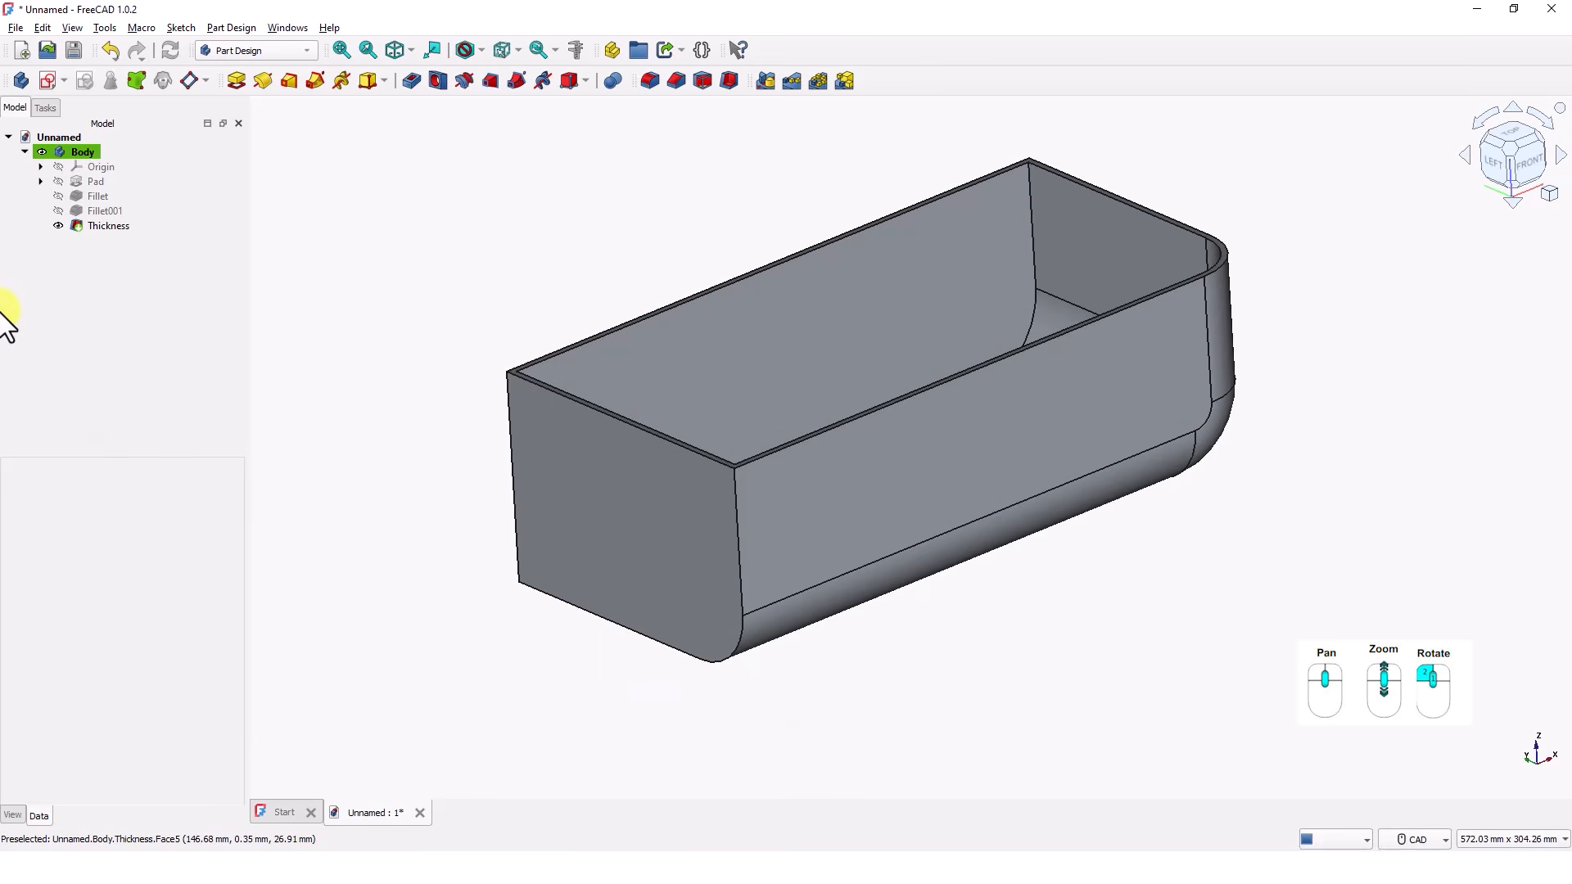
pyautogui.click(41, 181)
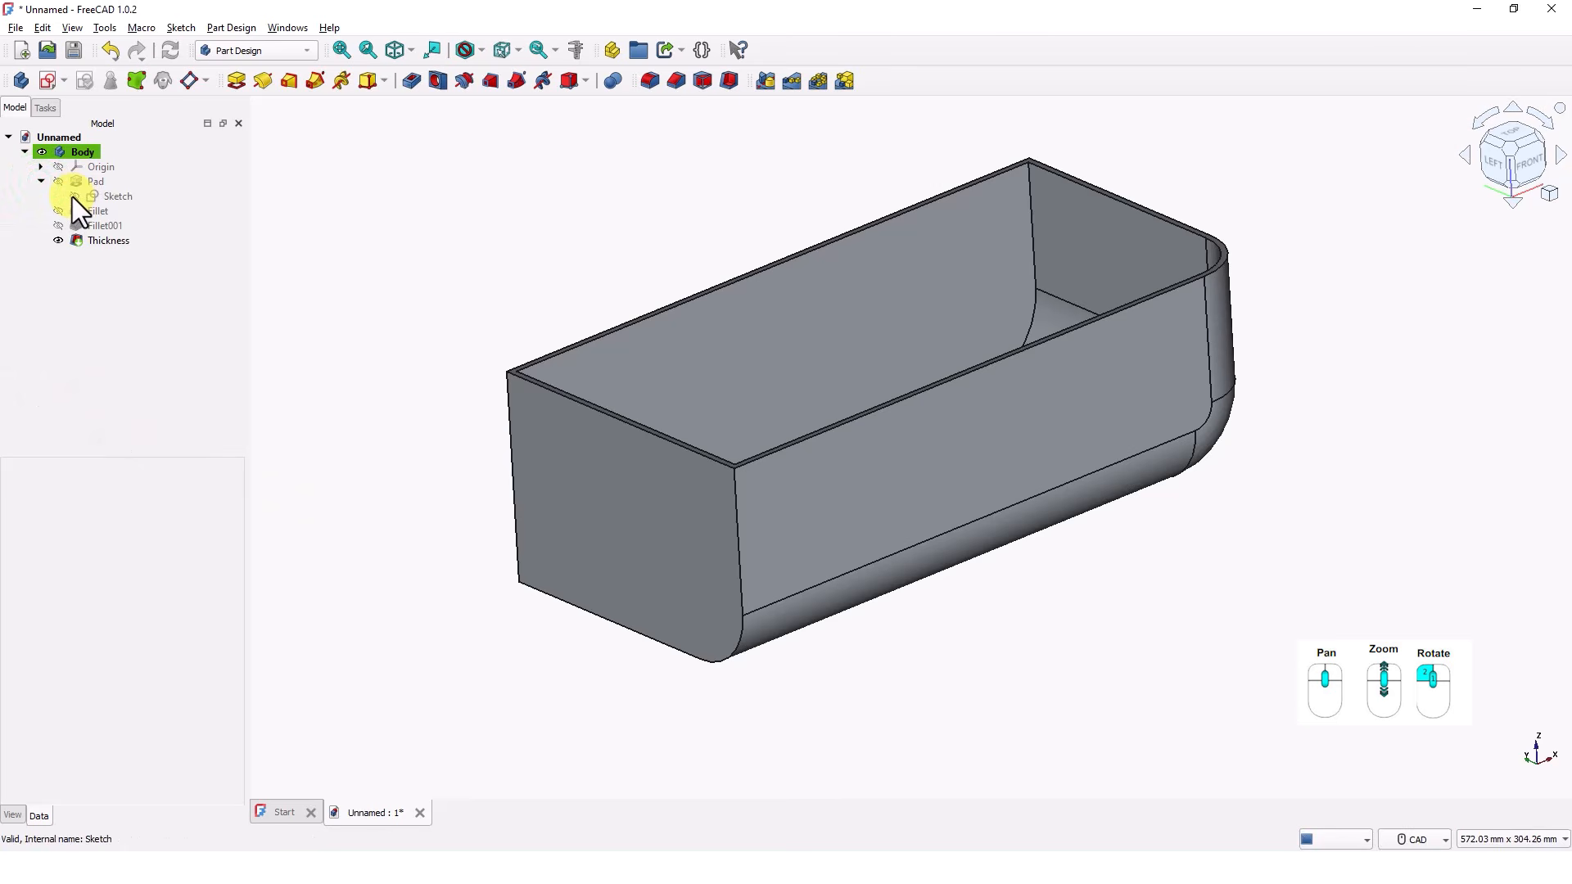
pyautogui.click(73, 197)
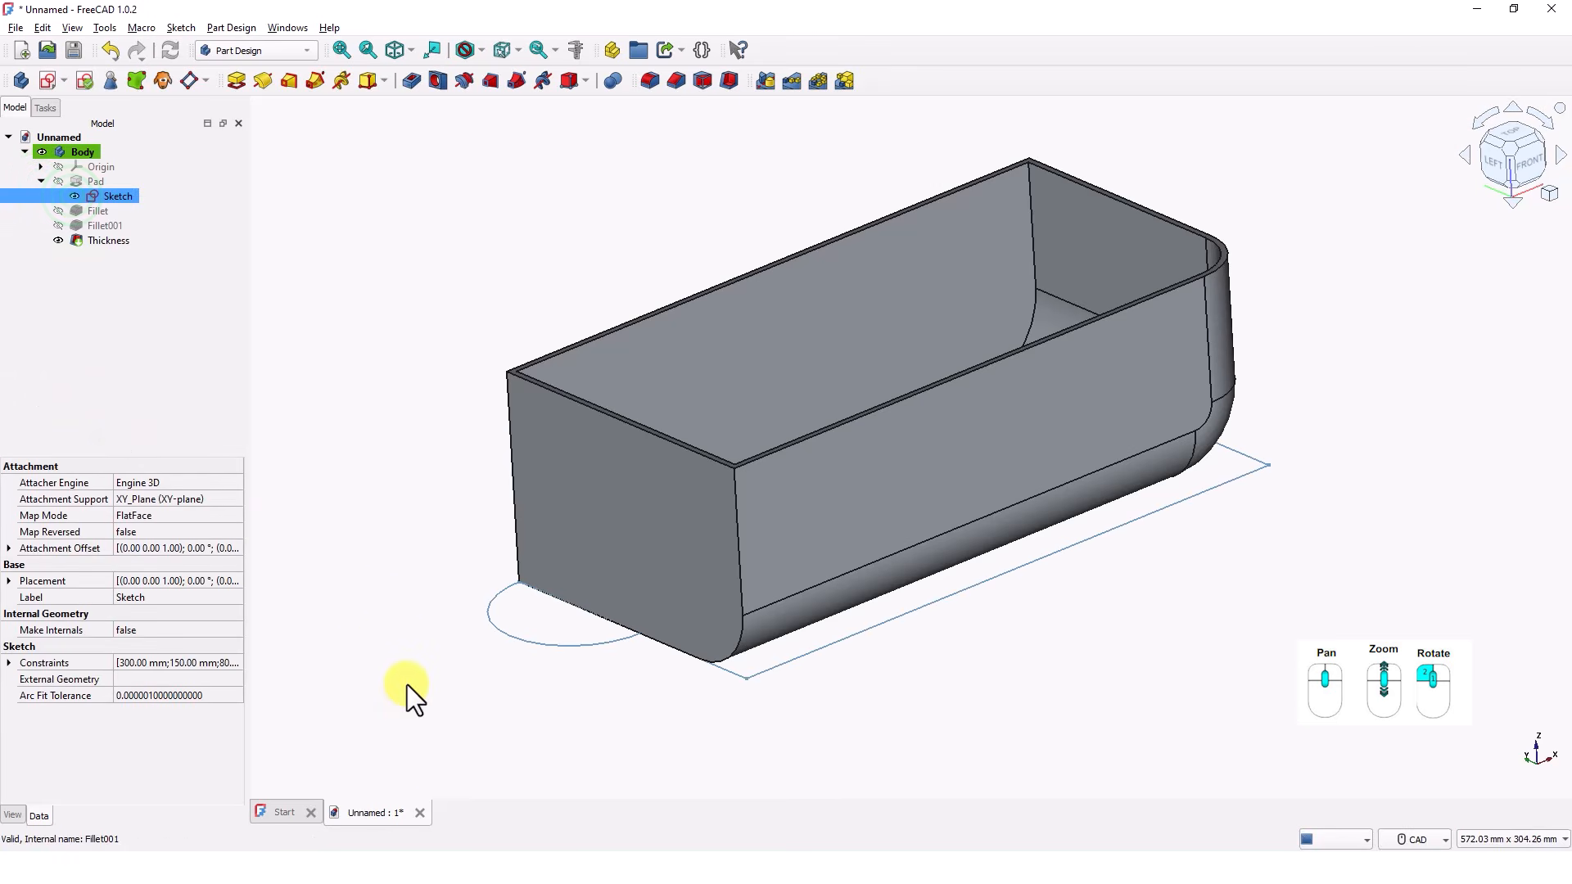
pyautogui.click(519, 640)
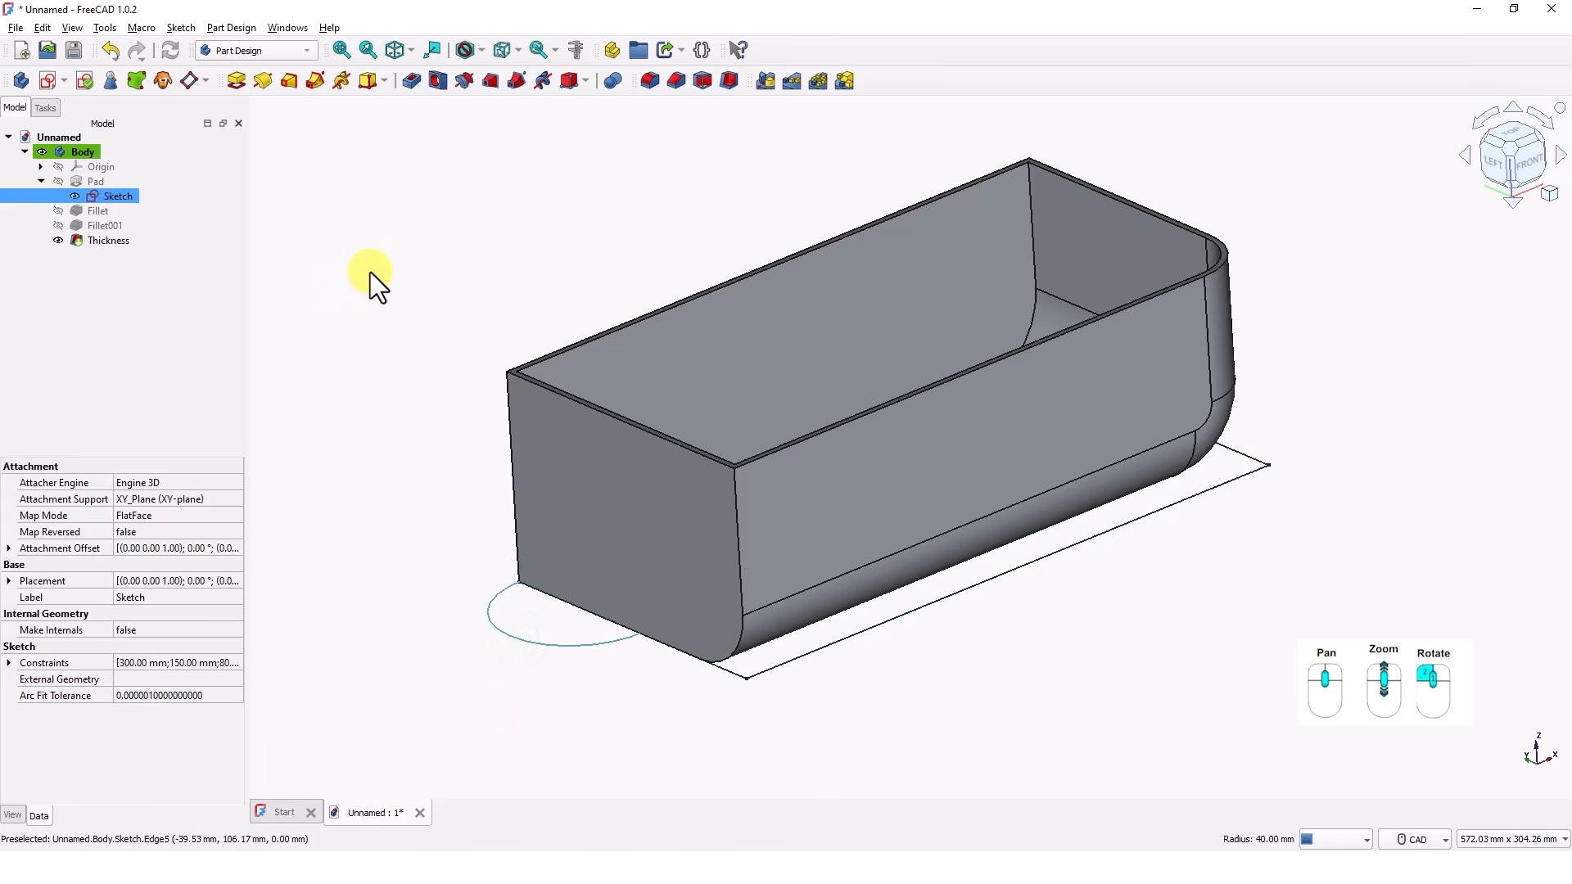
pyautogui.click(238, 85)
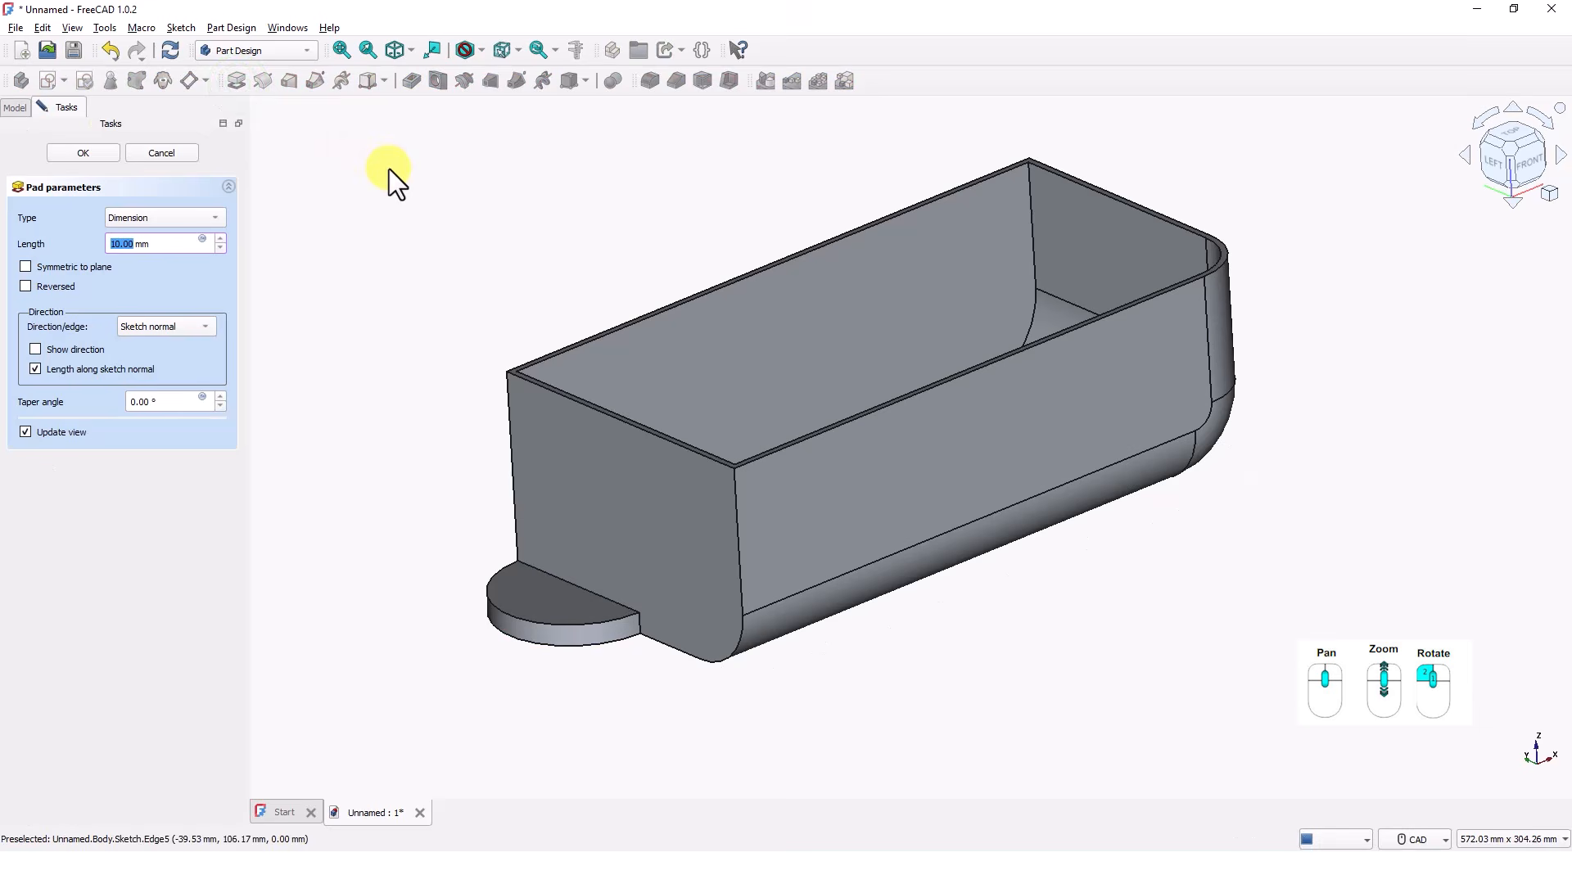
pyautogui.write('100')
pyautogui.press('Return')
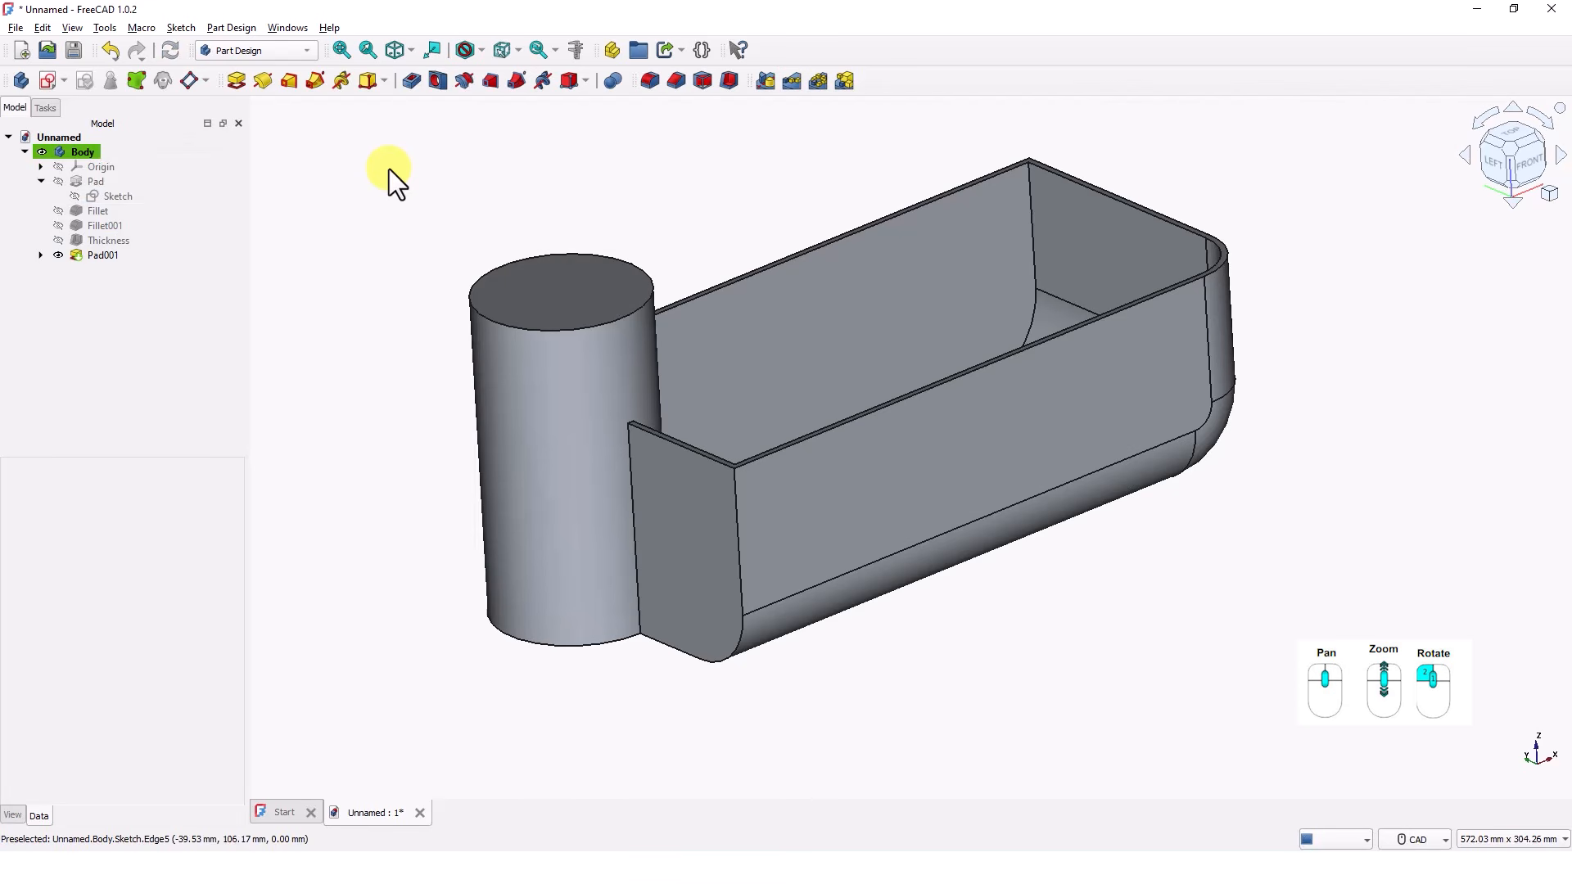
# Step: Start a new sketch on the cylinder's top face and link the cylinder's circular edge as external geometry
pyautogui.moveTo(458, 264); pyautogui.dragTo(419, 246, button='middle')
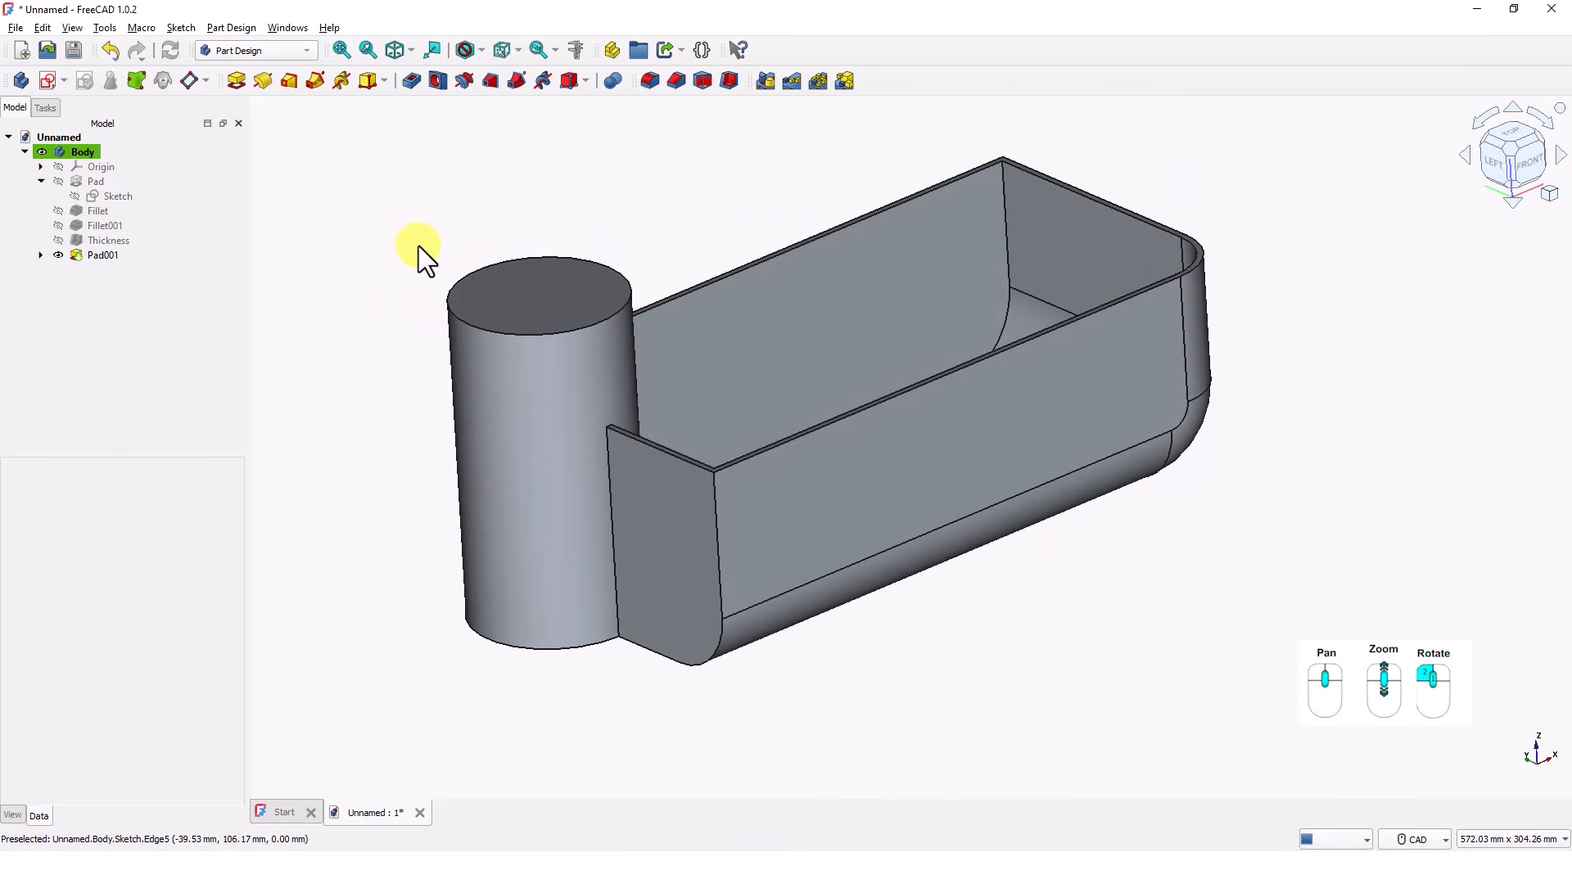
pyautogui.click(538, 289)
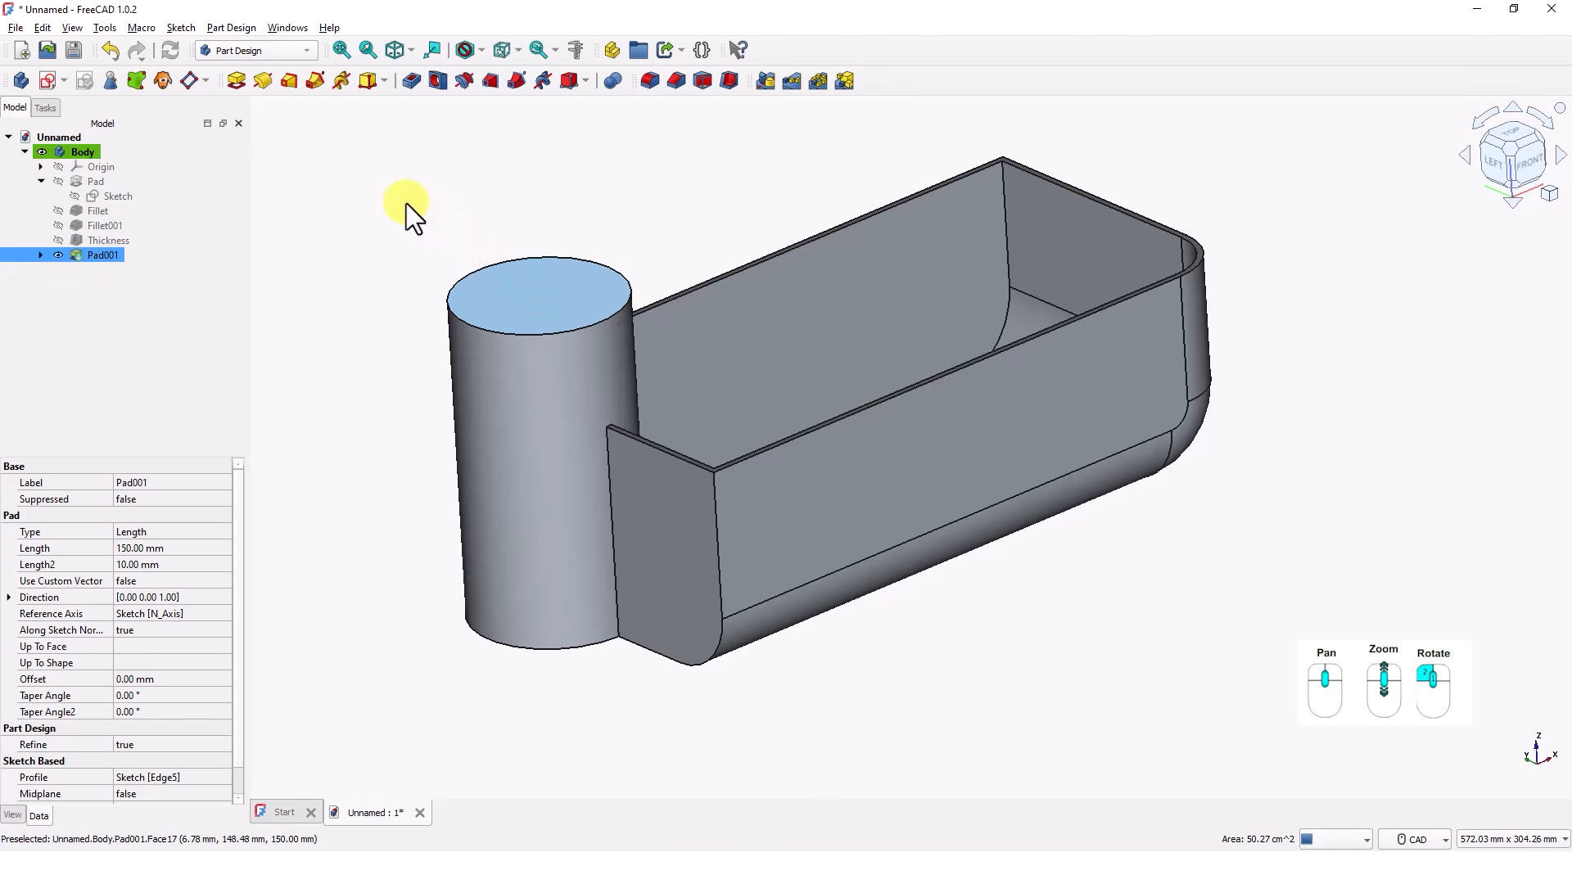
pyautogui.click(47, 80)
pyautogui.moveTo(542, 237)
pyautogui.mouseDown(button='middle')
pyautogui.moveTo(479, 421)
pyautogui.moveTo(439, 470)
pyautogui.mouseUp(button='middle')
pyautogui.scroll(1, 479, 421)
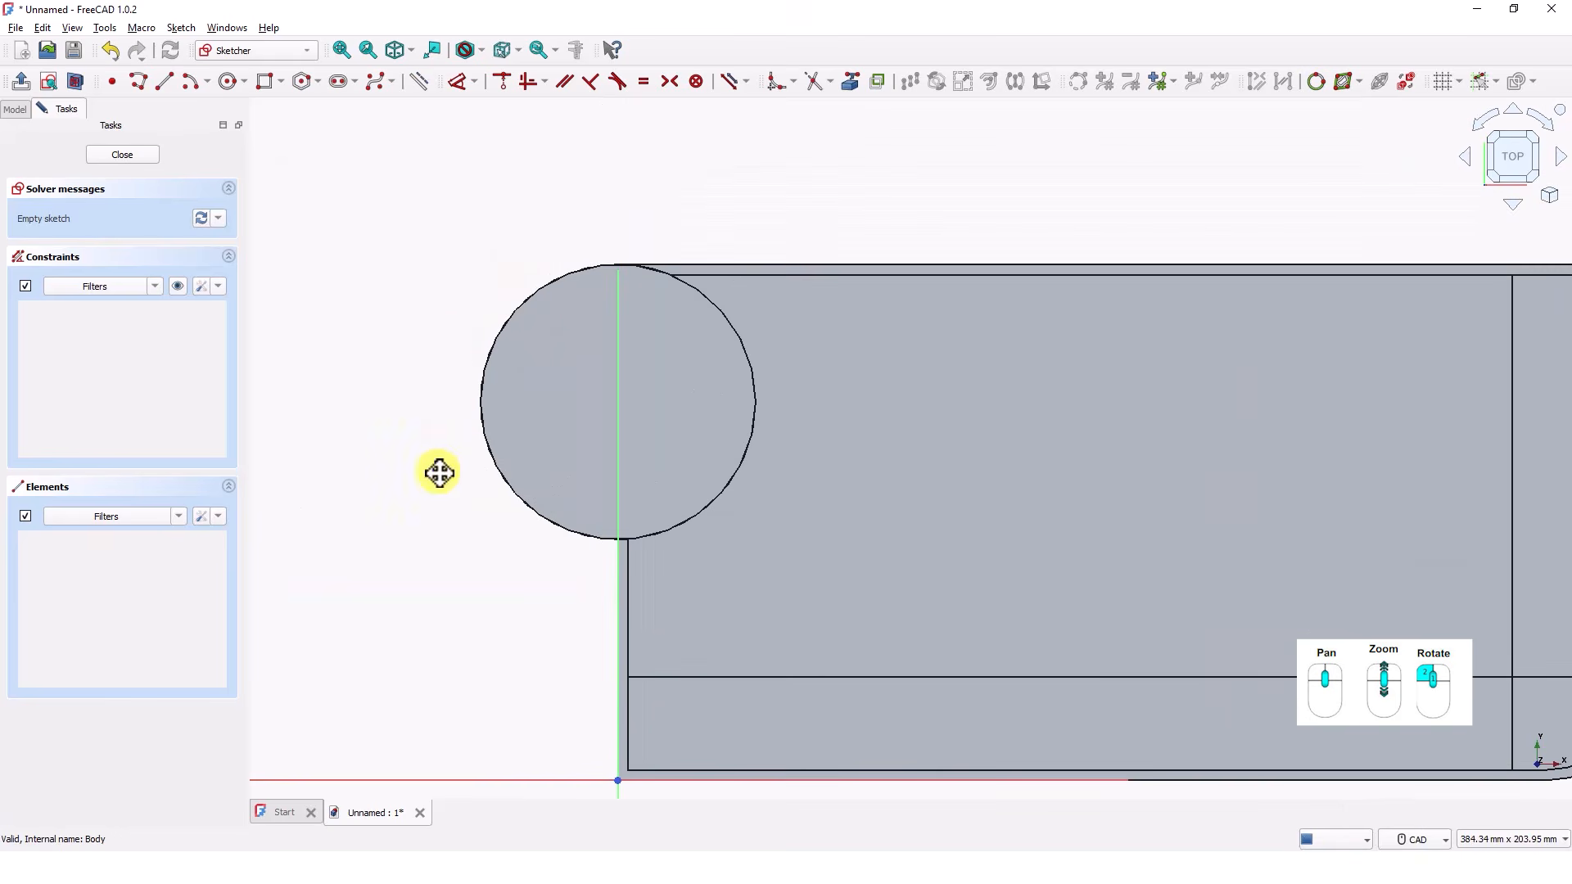
pyautogui.click(849, 85)
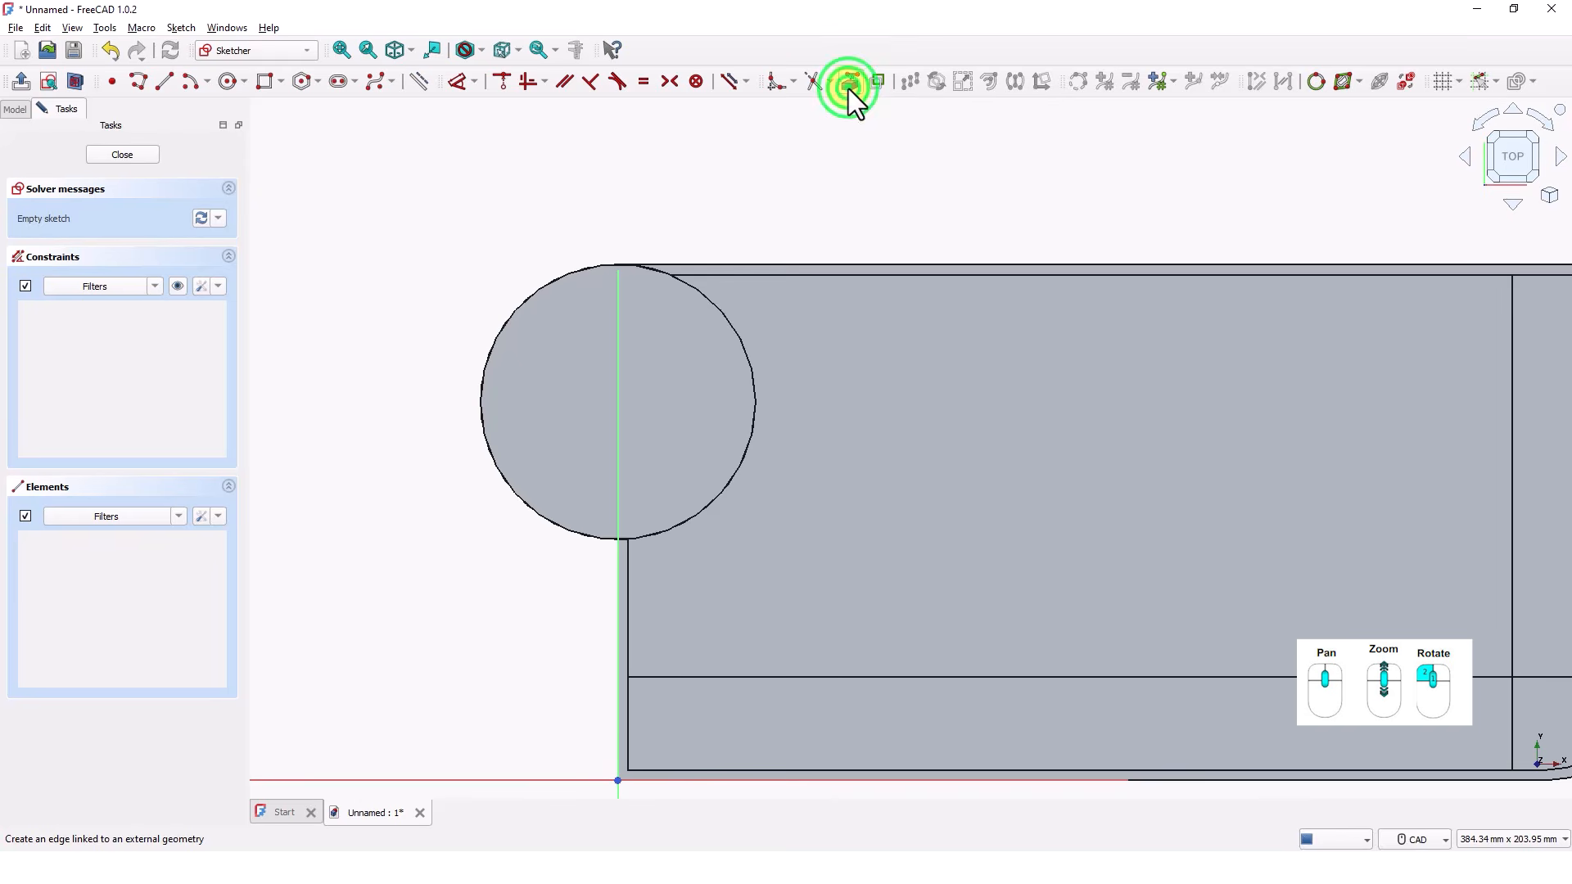
pyautogui.click(548, 282)
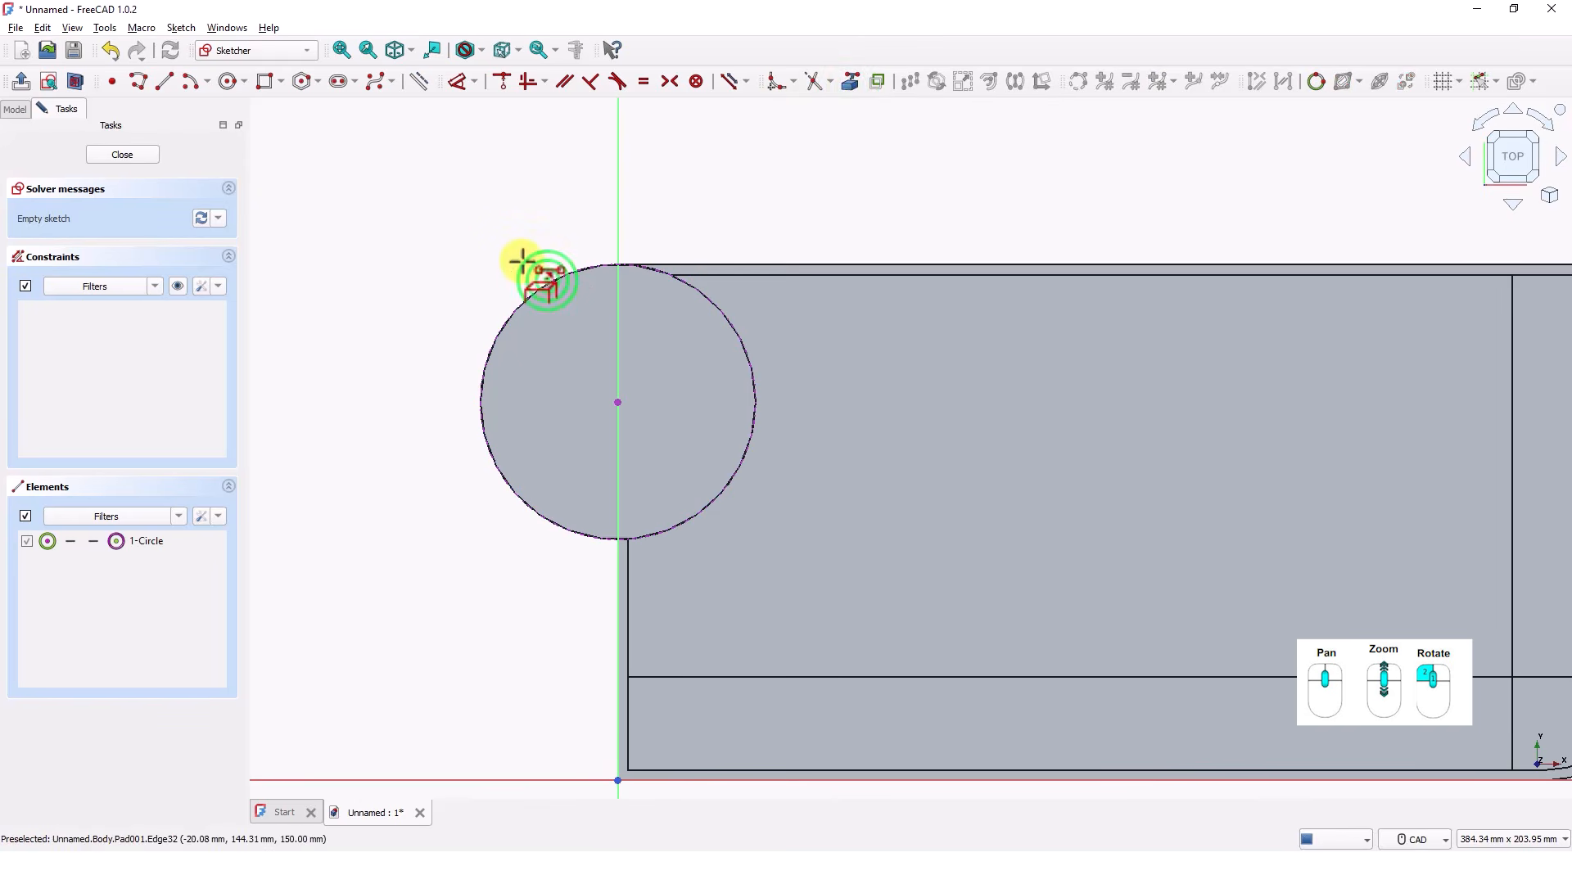
pyautogui.rightClick(478, 222)
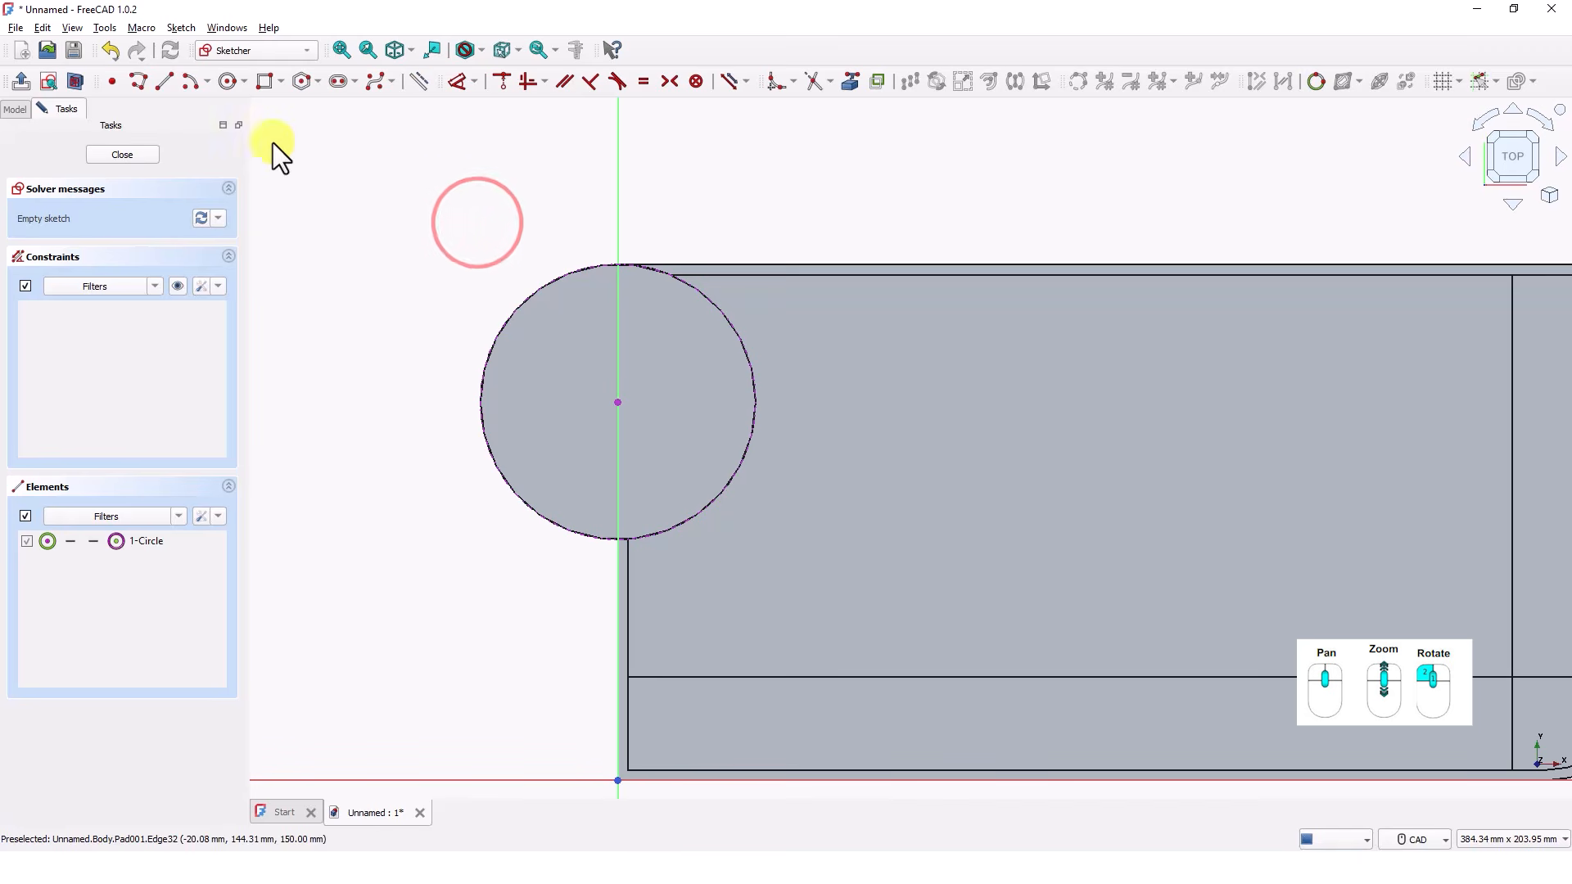
# Step: Draw a circle about 68 mm in diameter, centred on the projected circle's centre point
pyautogui.click(229, 81)
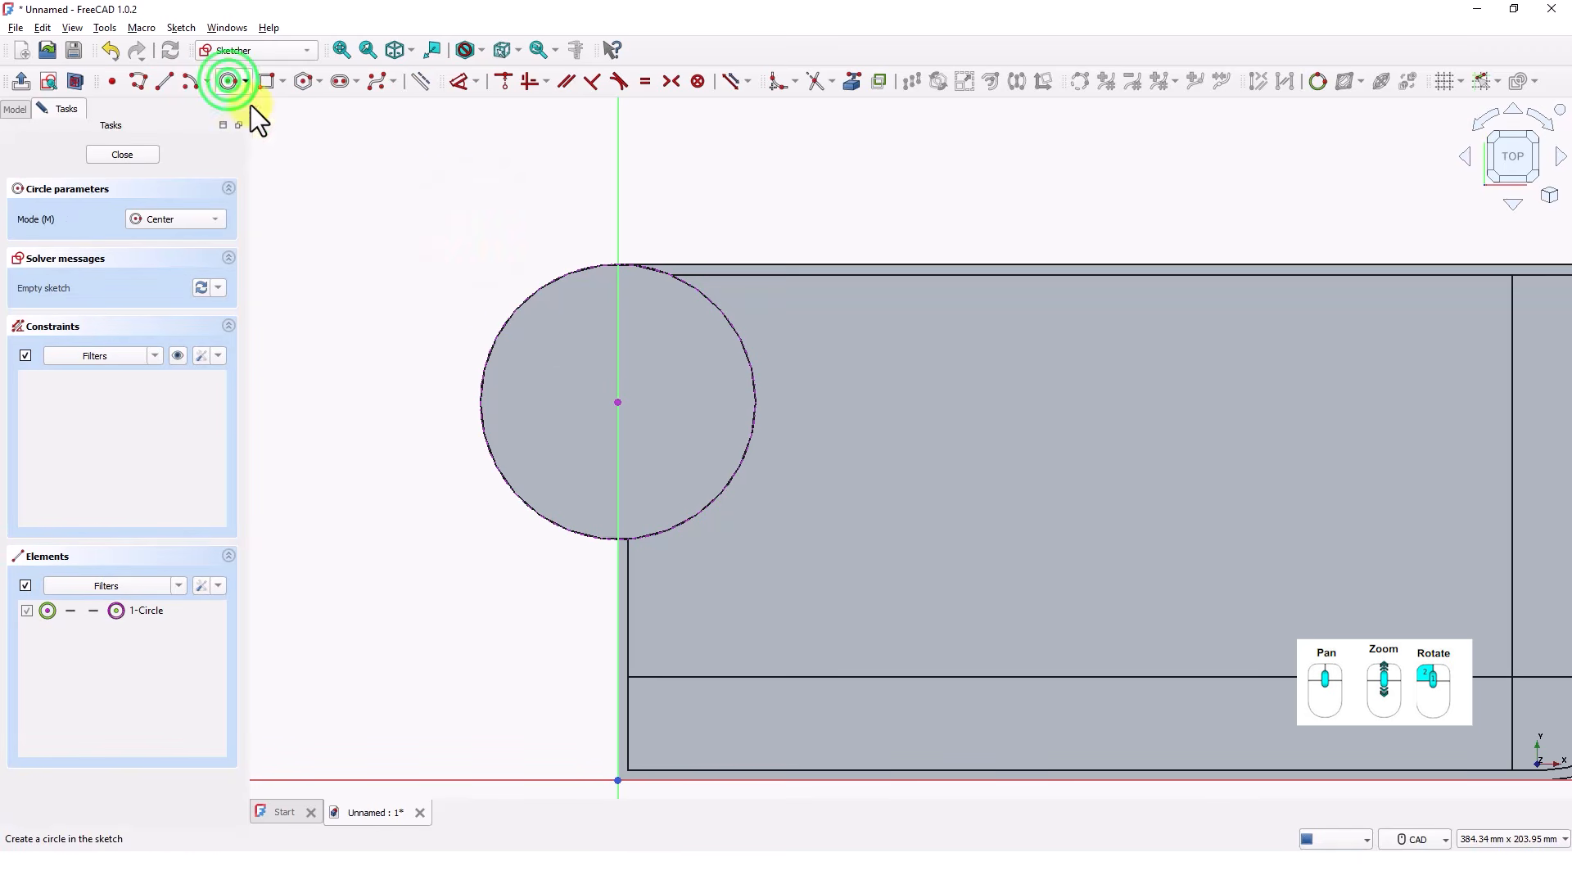
pyautogui.click(617, 400)
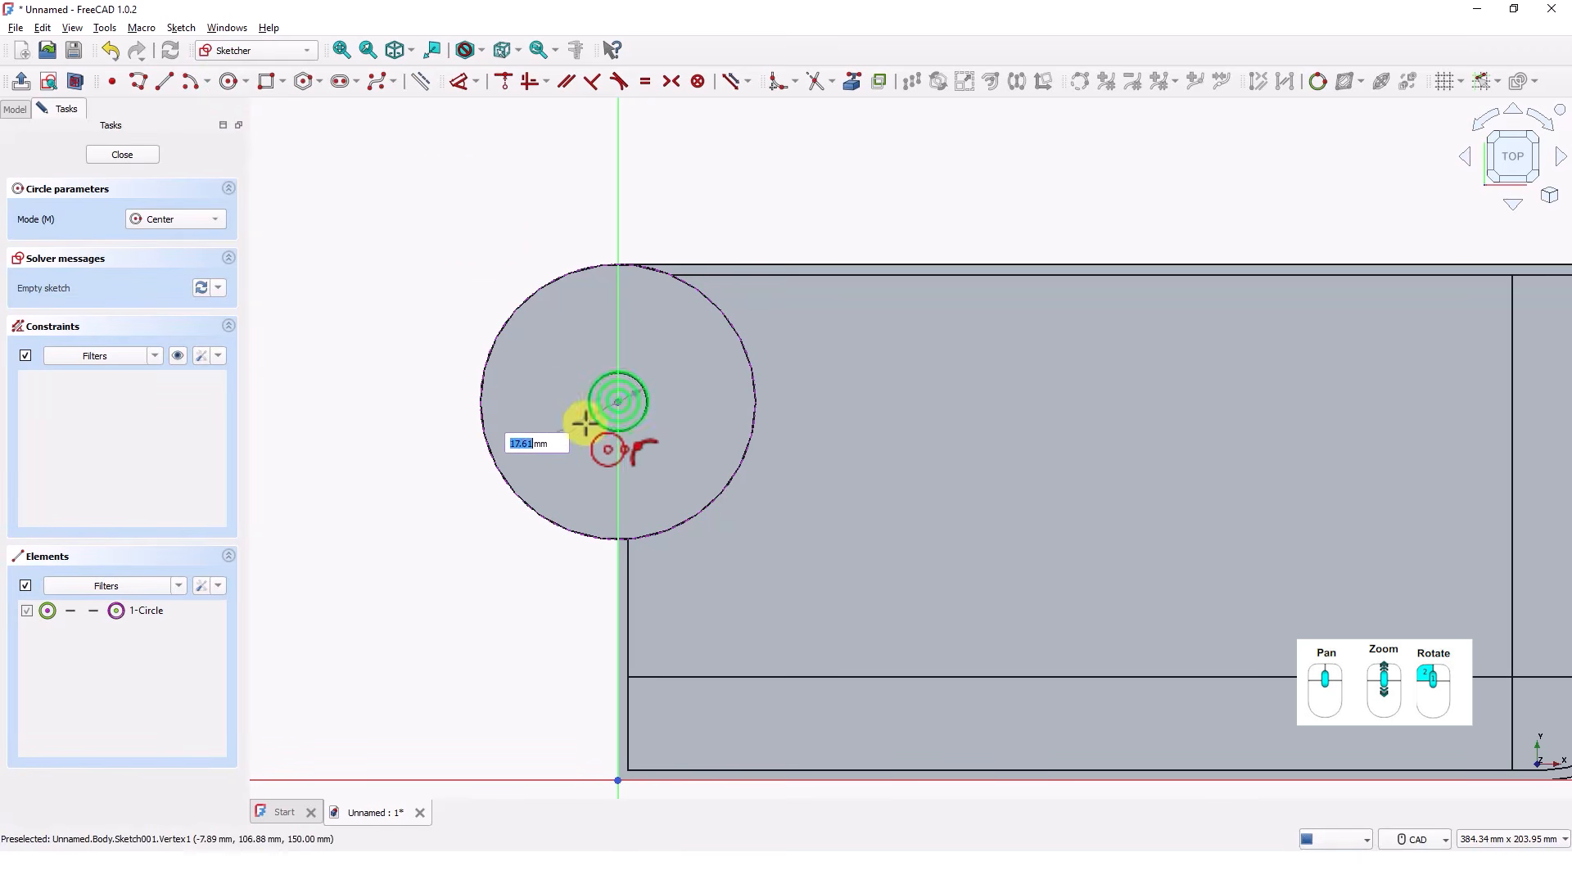
pyautogui.click(527, 480)
pyautogui.rightClick(439, 174)
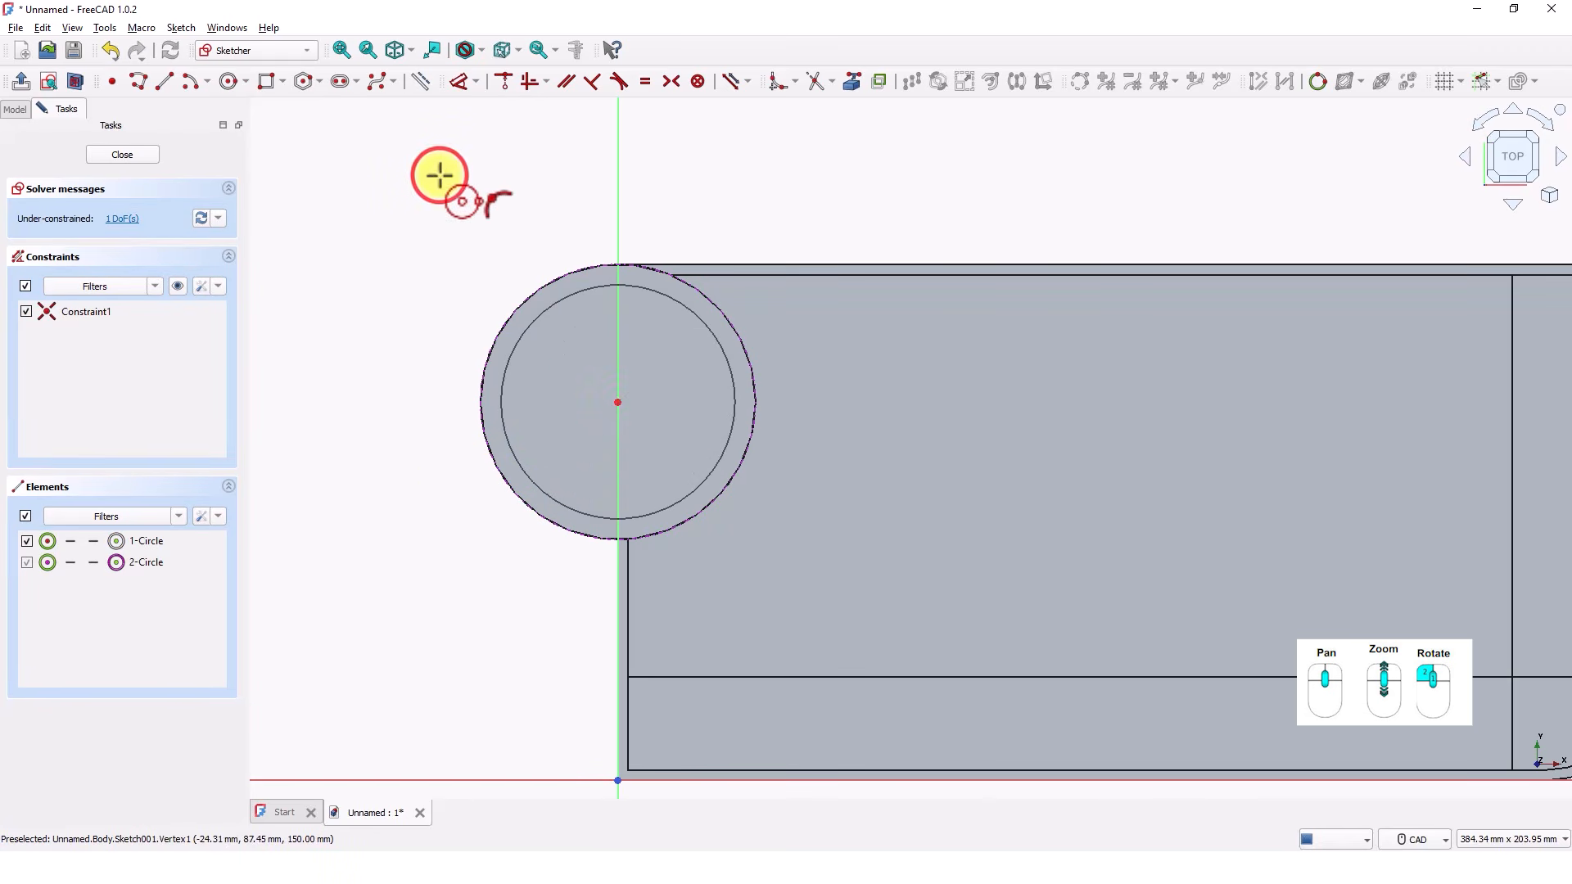
# Step: Dimension the gap between the new circle and the projected outer circle at 3 mm, and close the sketch
pyautogui.click(459, 82)
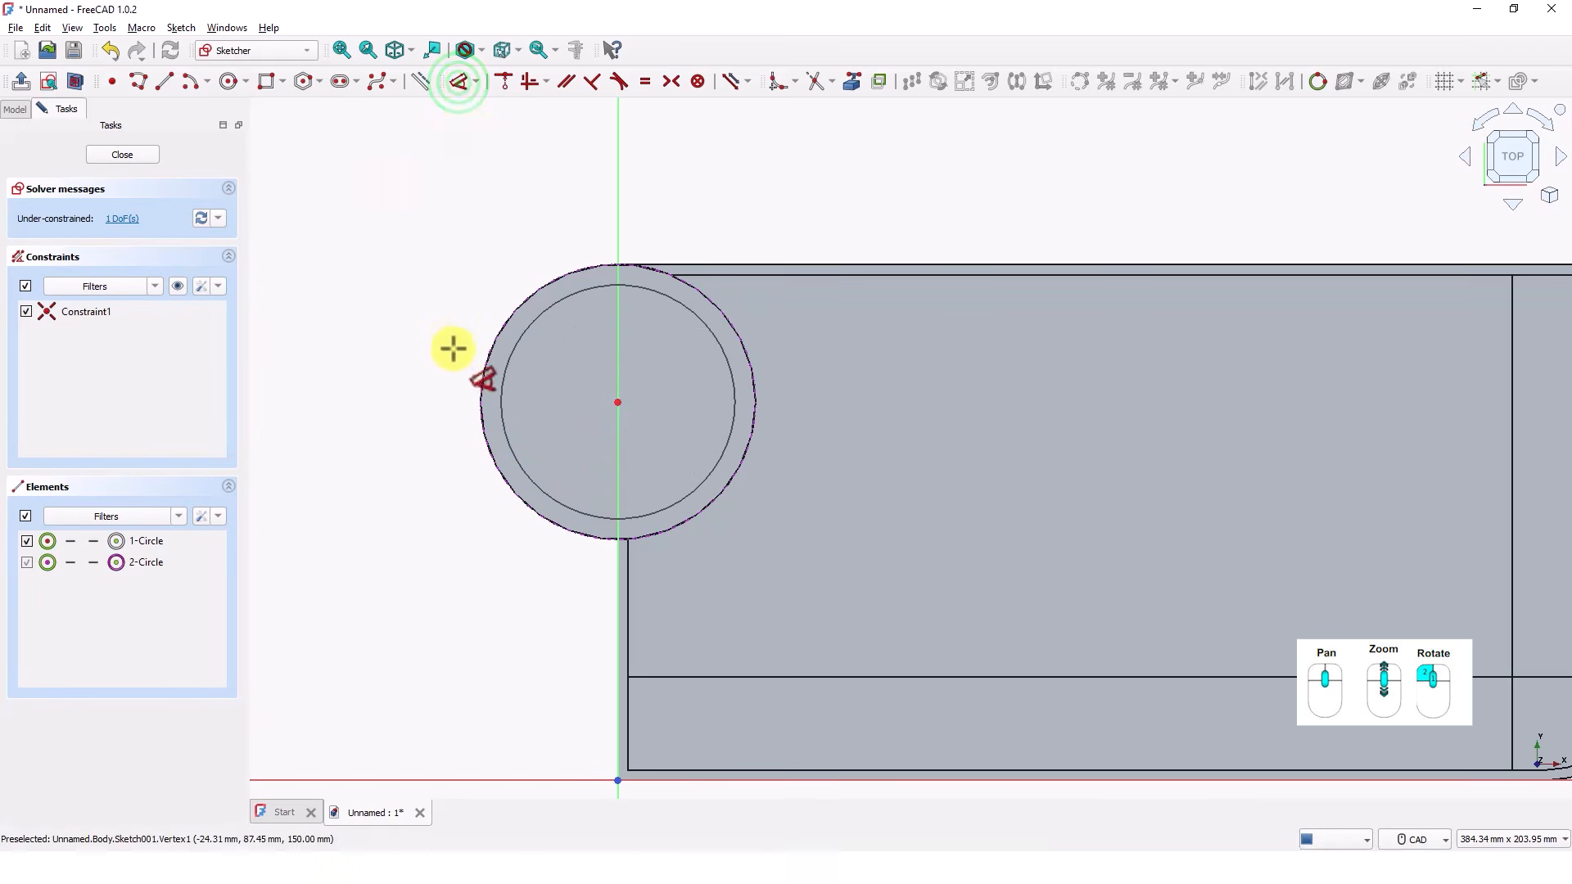
pyautogui.click(505, 371)
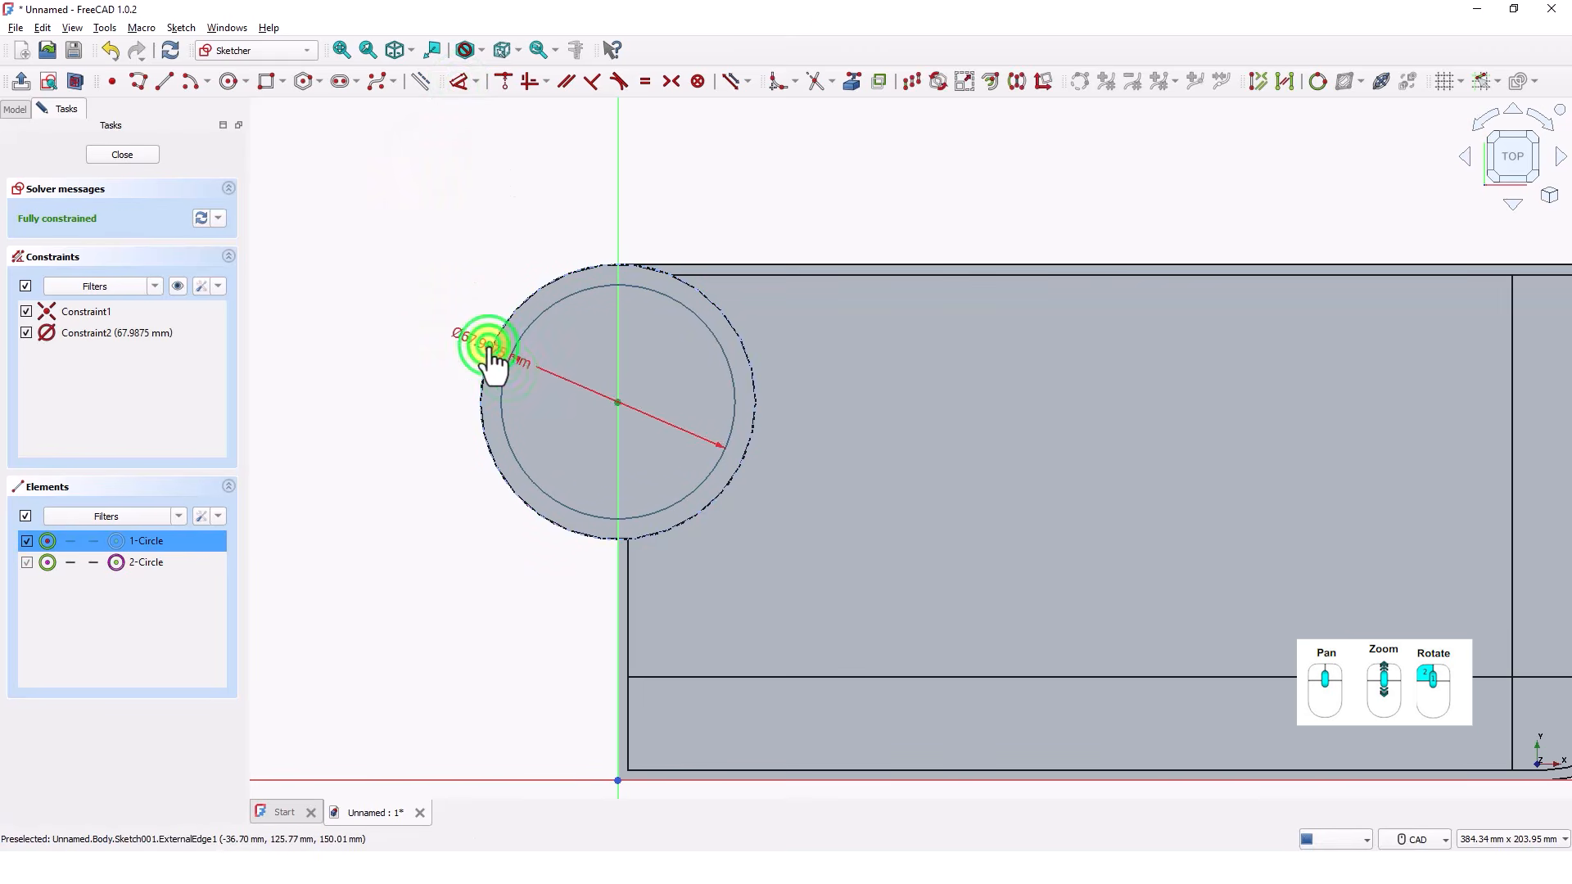
pyautogui.click(490, 352)
pyautogui.click(896, 212)
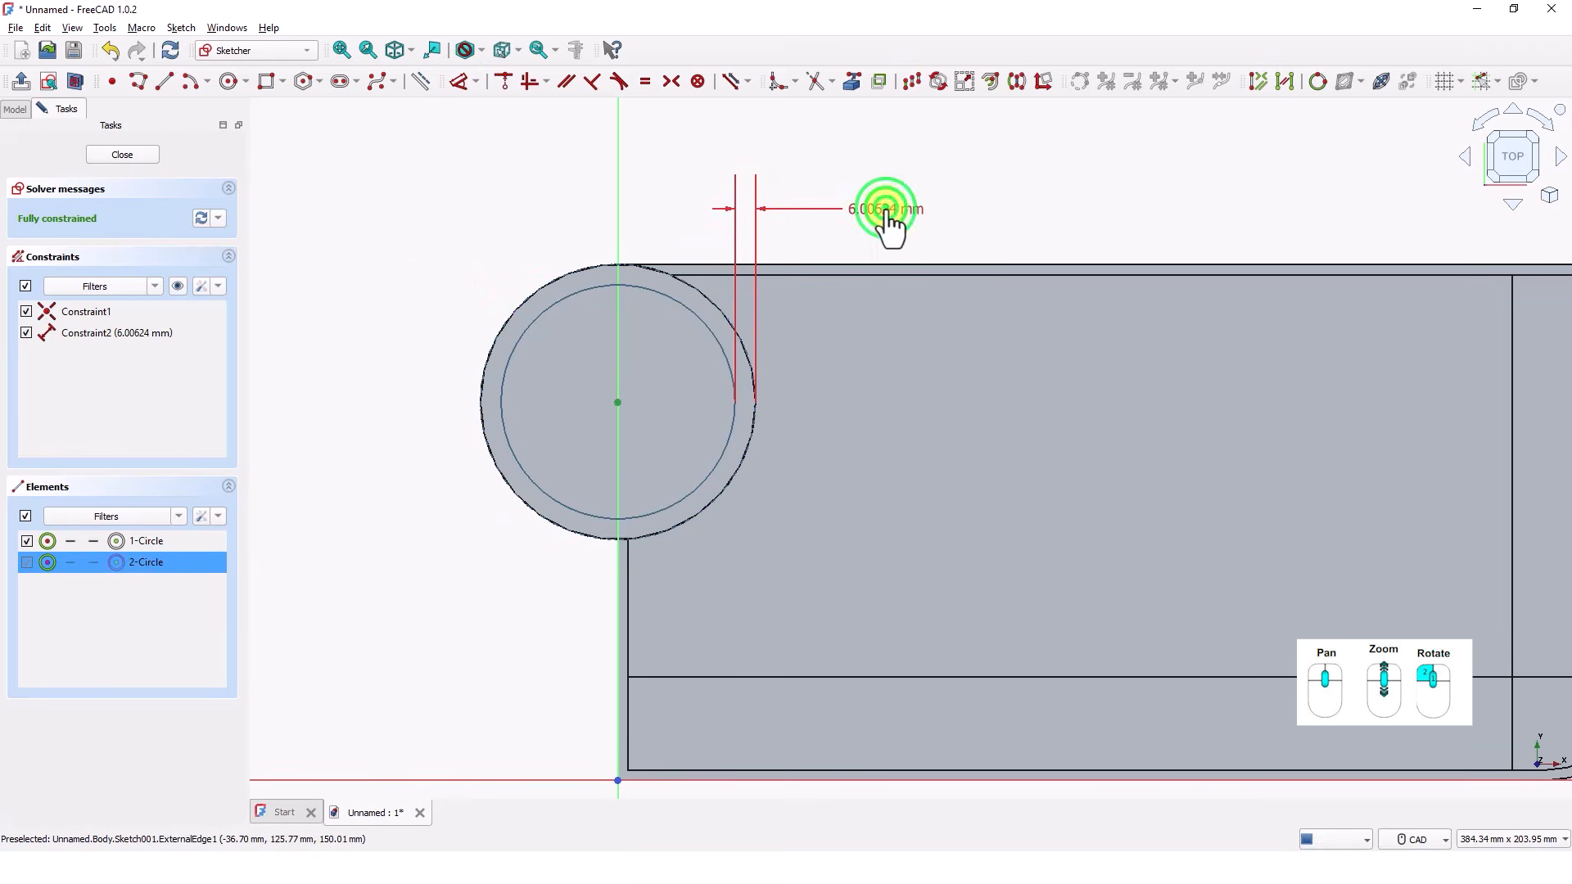
pyautogui.write('3')
pyautogui.press('Return')
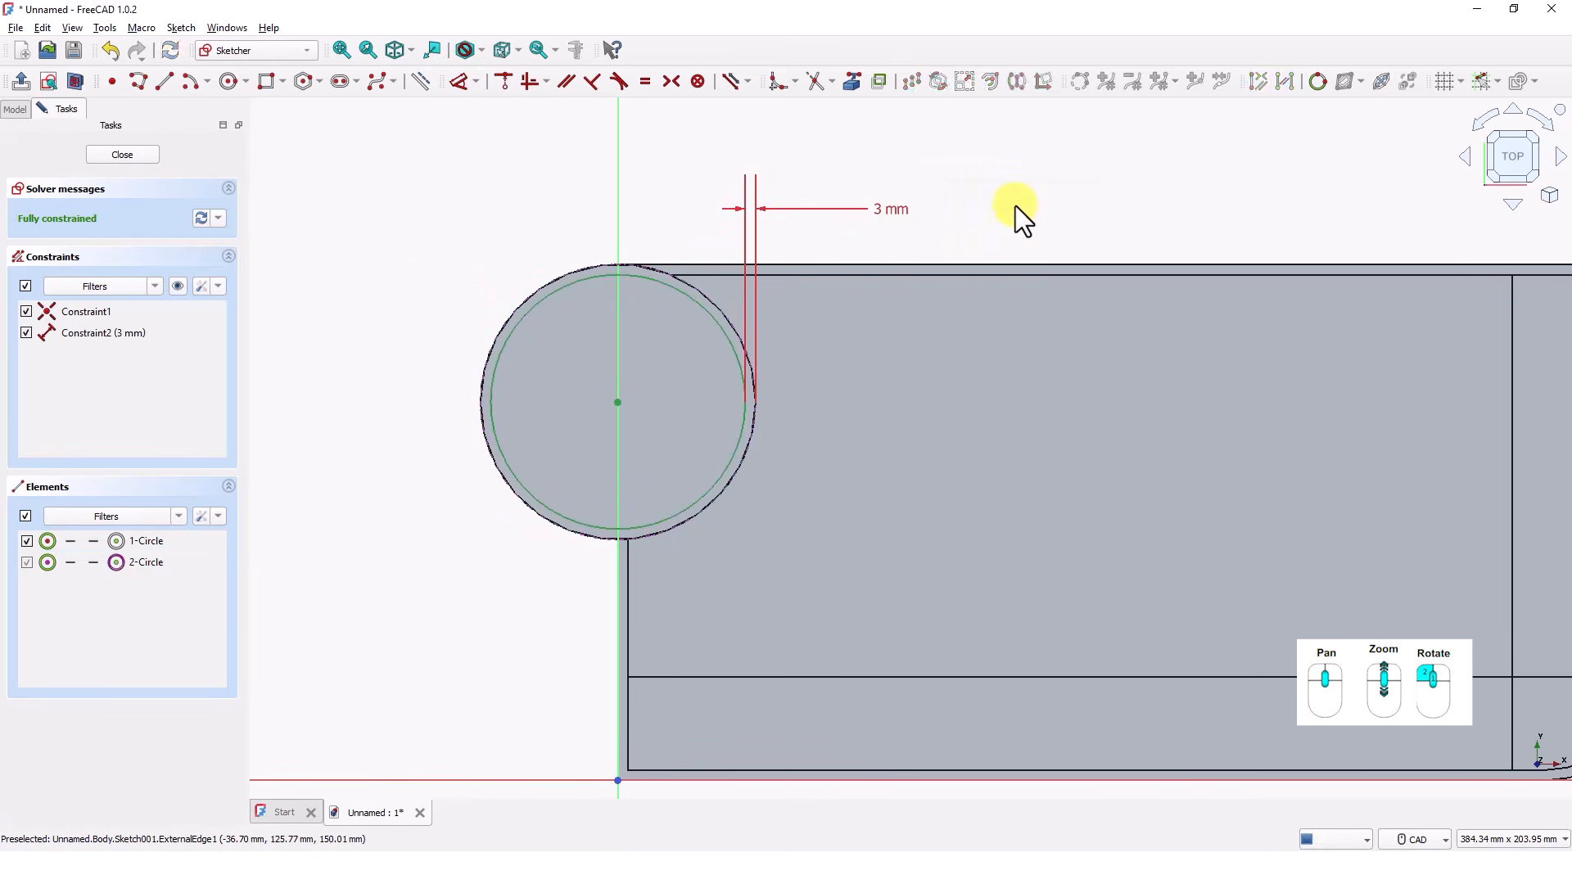
pyautogui.click(1015, 204)
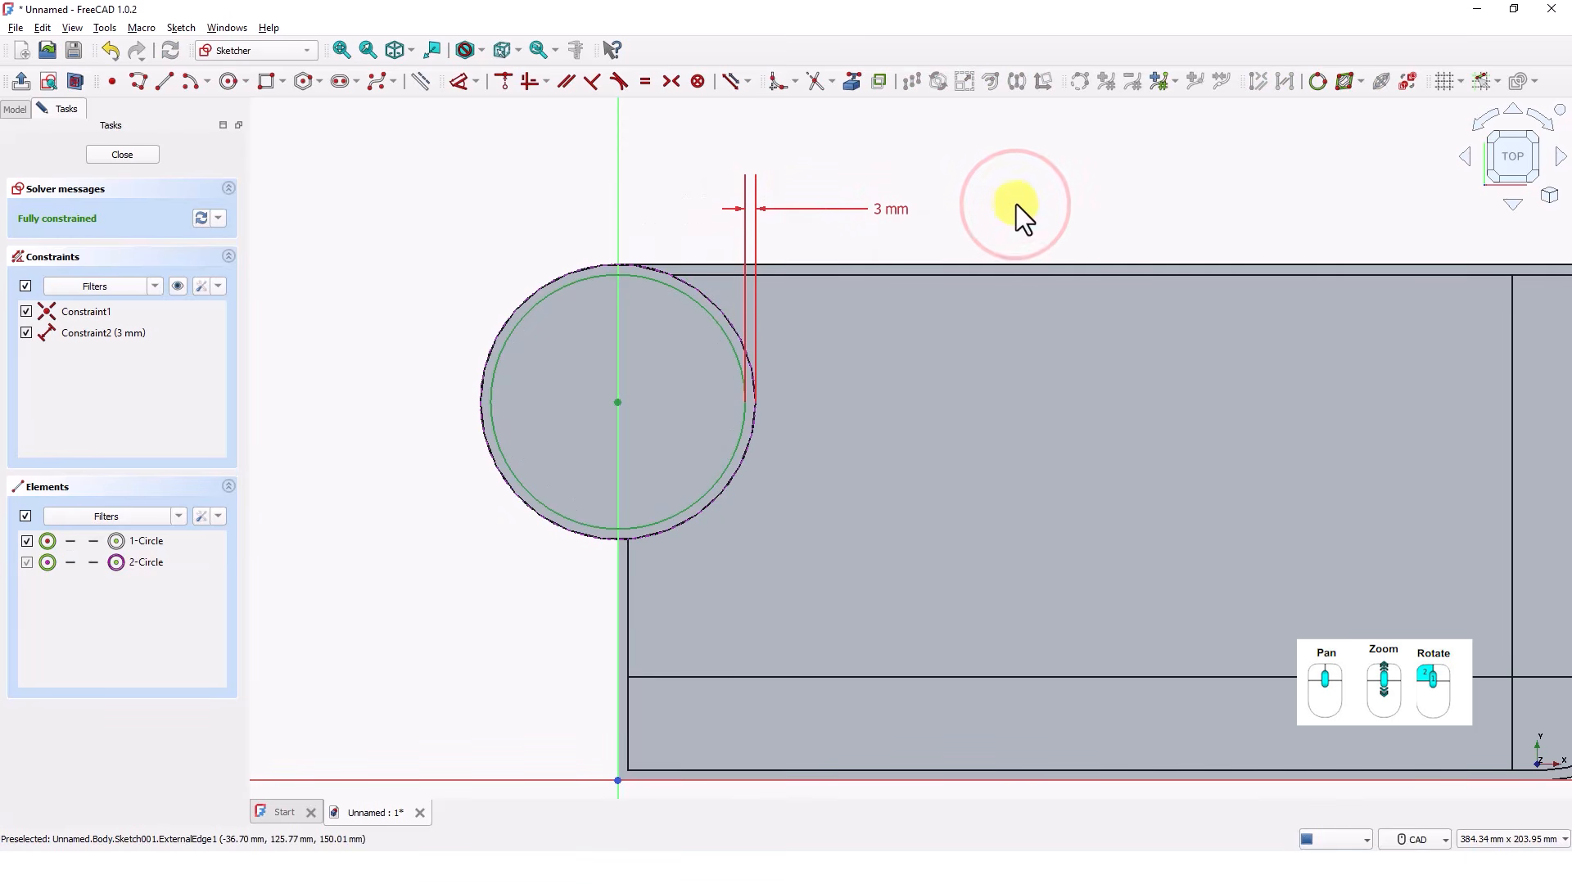
pyautogui.click(147, 149)
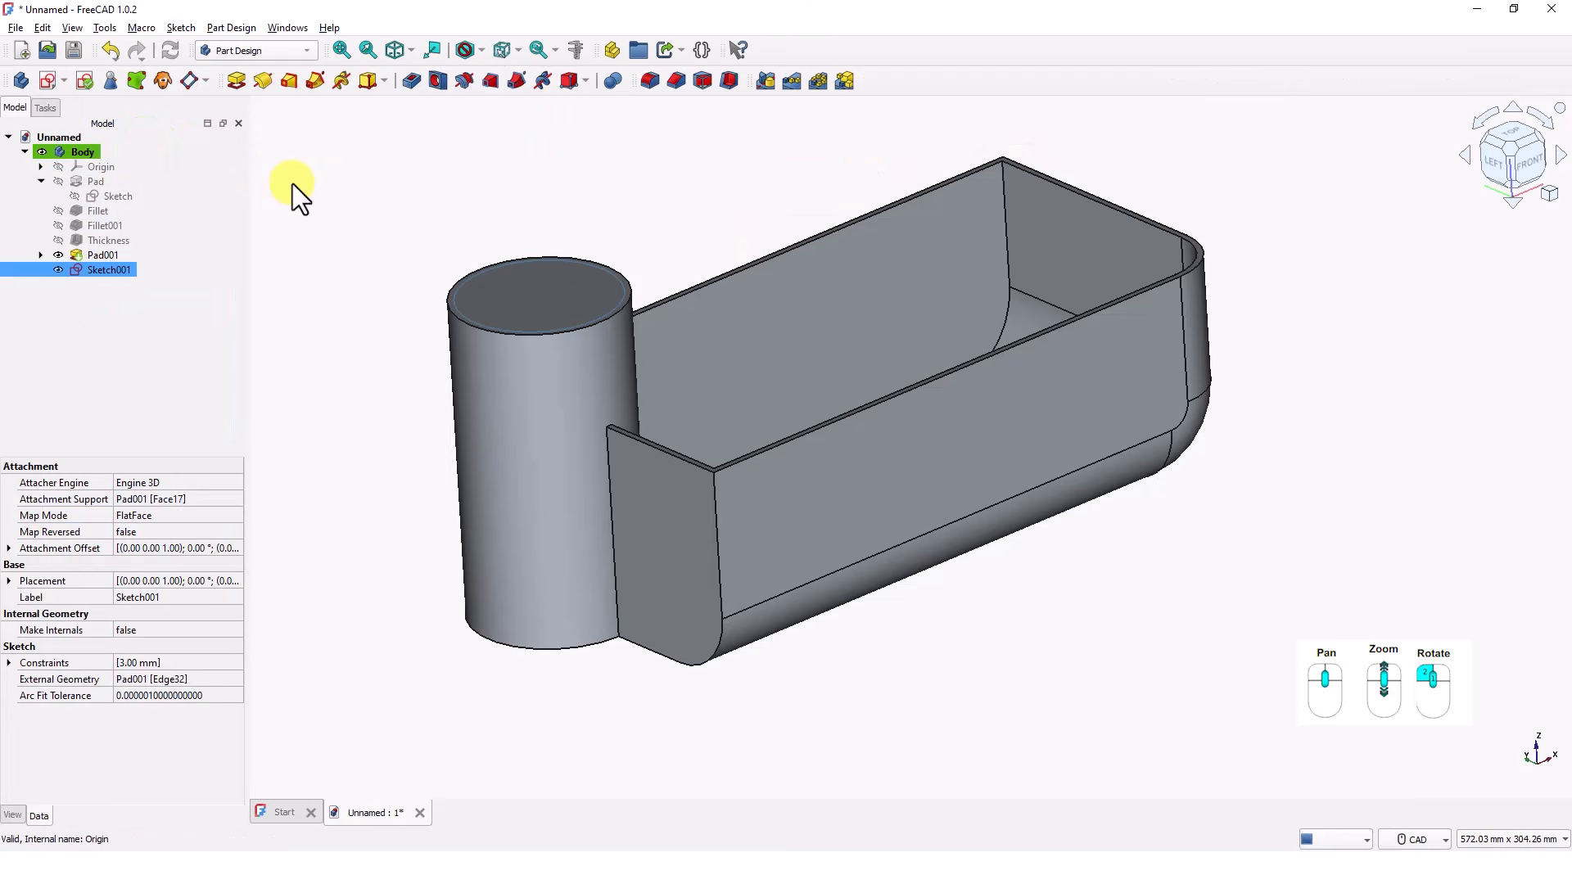
# Step: Pocket the circle sketch into the cylinder with the Up to face type, ending at the box's inner floor face
pyautogui.click(409, 86)
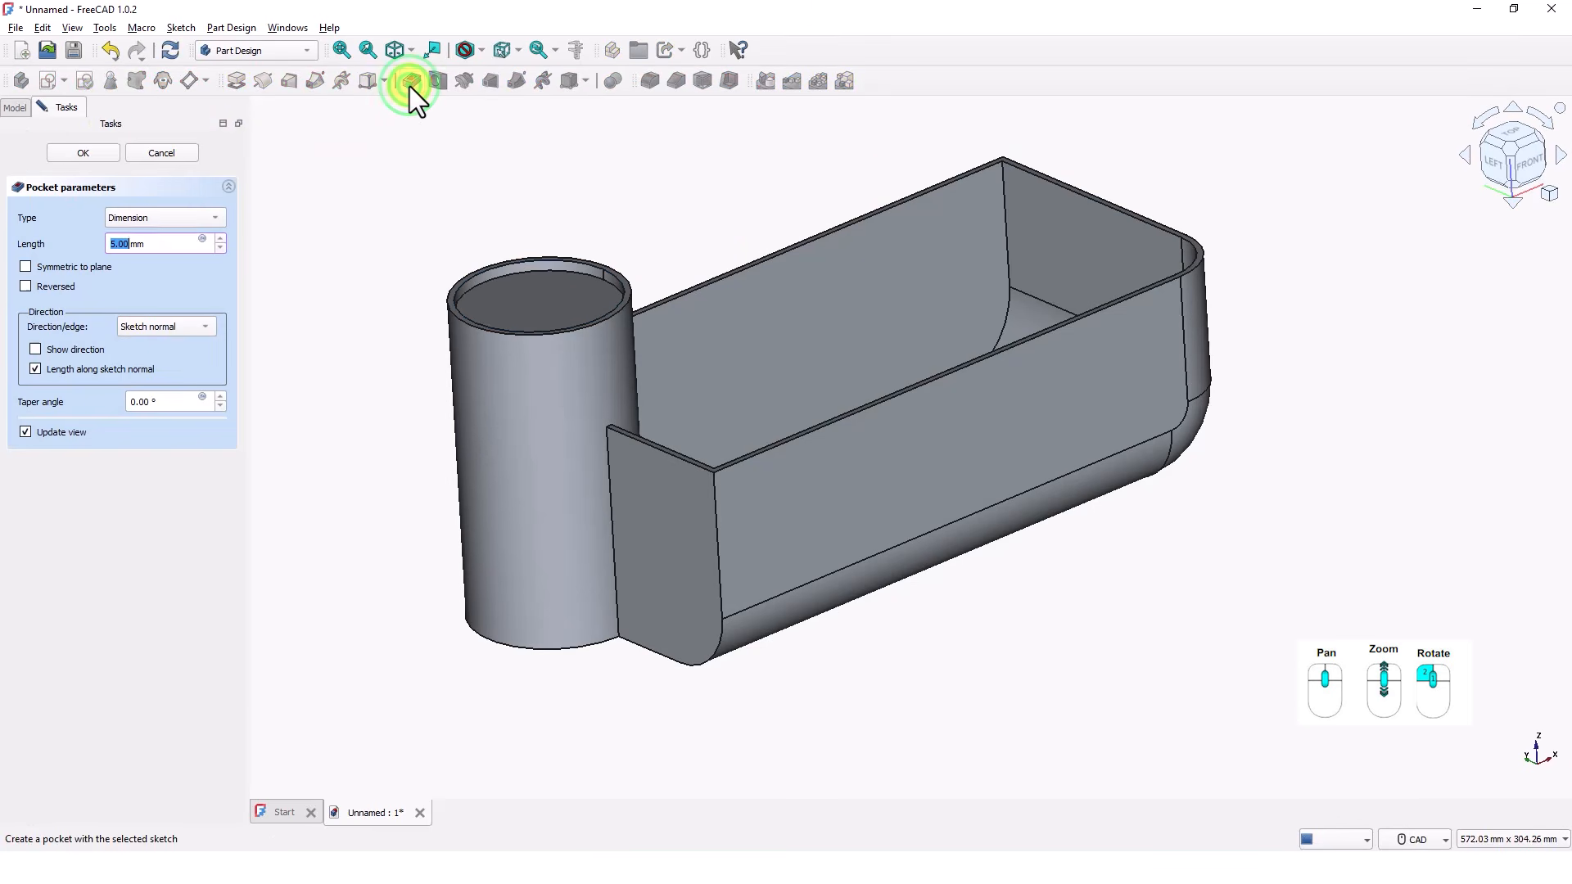
pyautogui.click(183, 218)
pyautogui.click(175, 268)
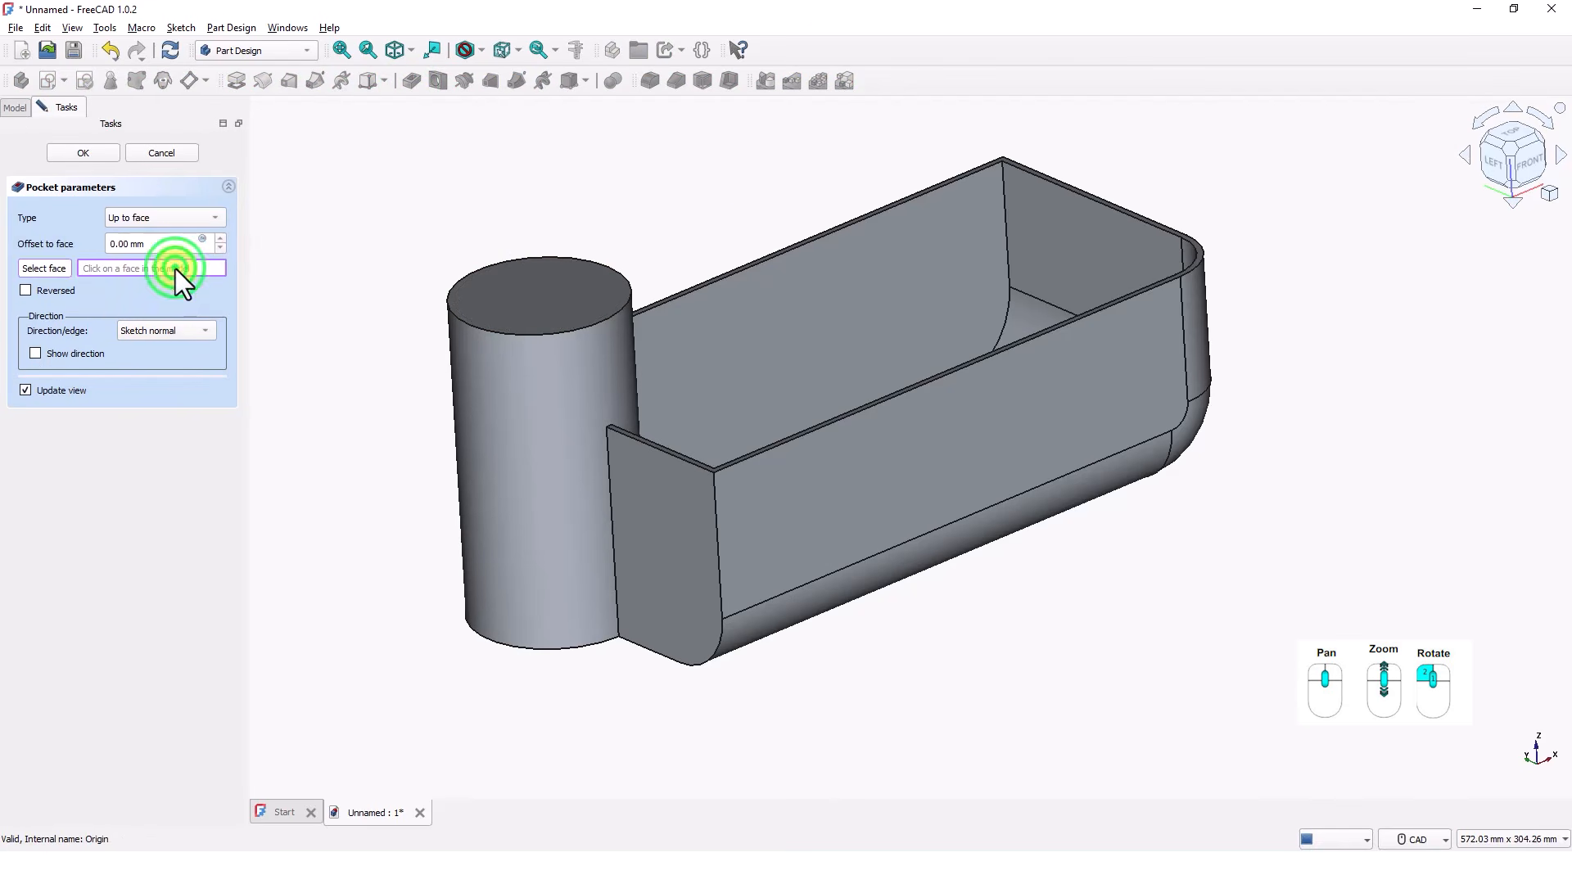
pyautogui.moveTo(770, 191); pyautogui.dragTo(799, 228, button='middle')
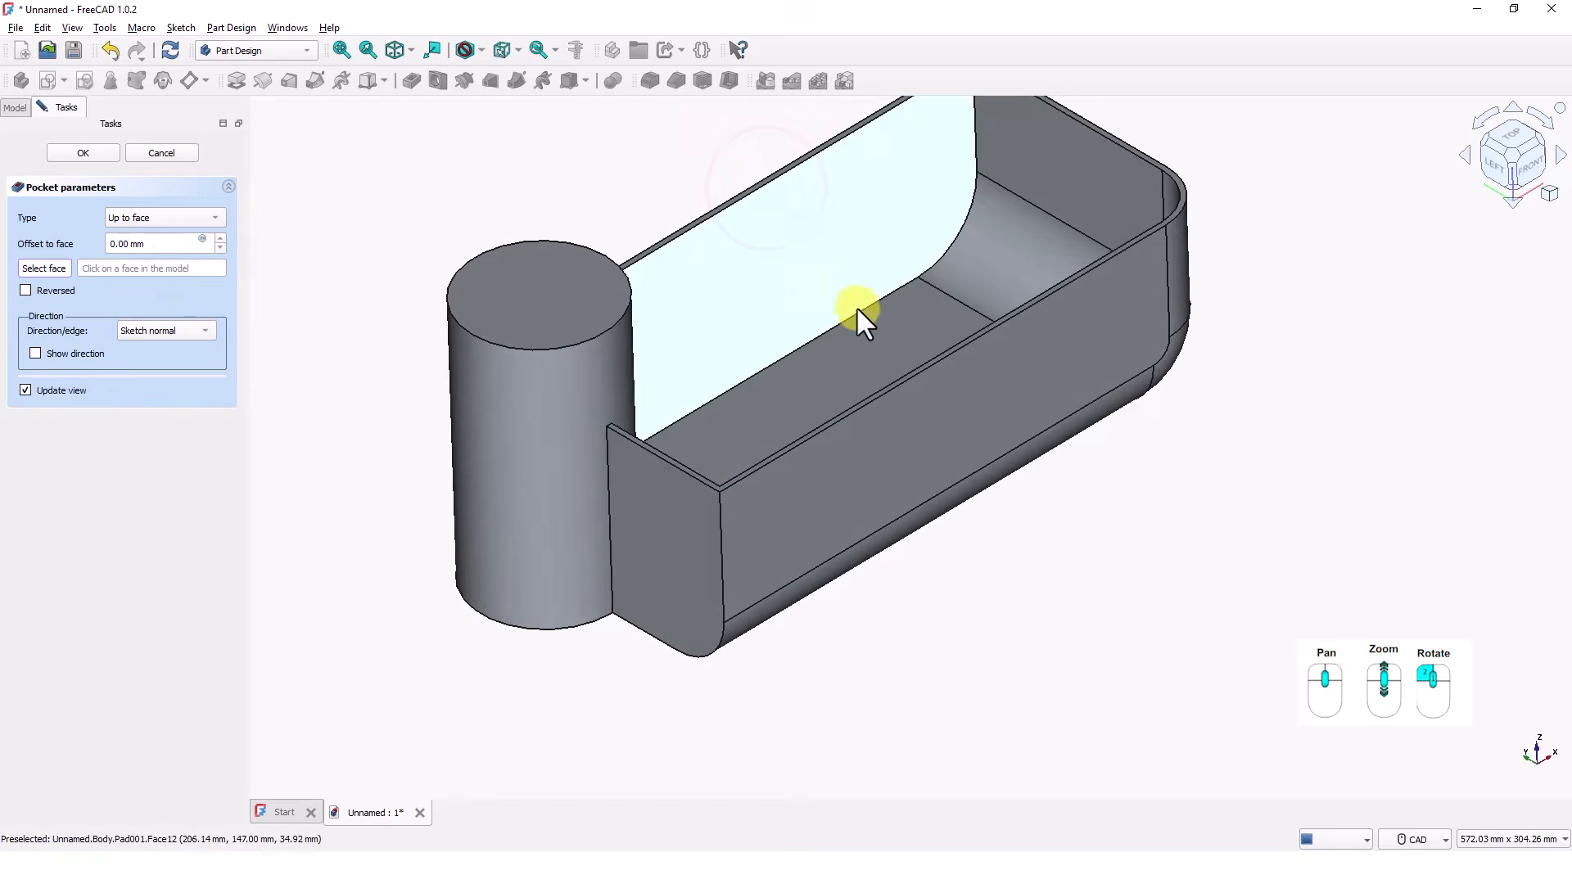
pyautogui.click(852, 357)
pyautogui.moveTo(618, 185); pyautogui.dragTo(577, 270, button='middle')
pyautogui.click(72, 153)
pyautogui.moveTo(388, 312); pyautogui.dragTo(432, 204, button='middle')
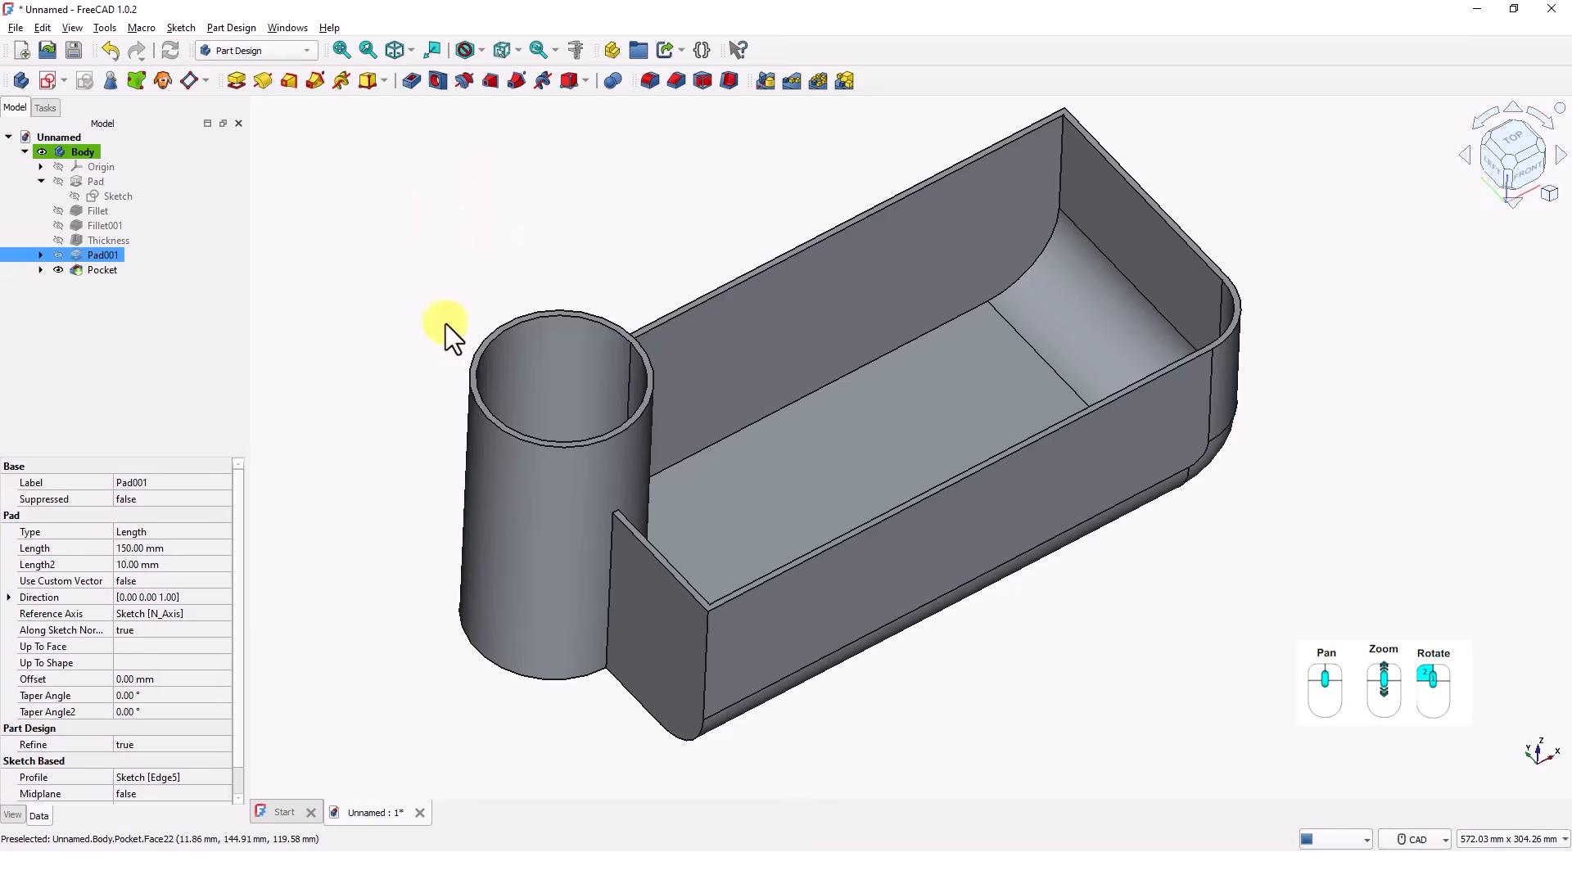
# Step: Start a new sketch on the top rim face of the box walls
pyautogui.scroll(8, 614, 520)
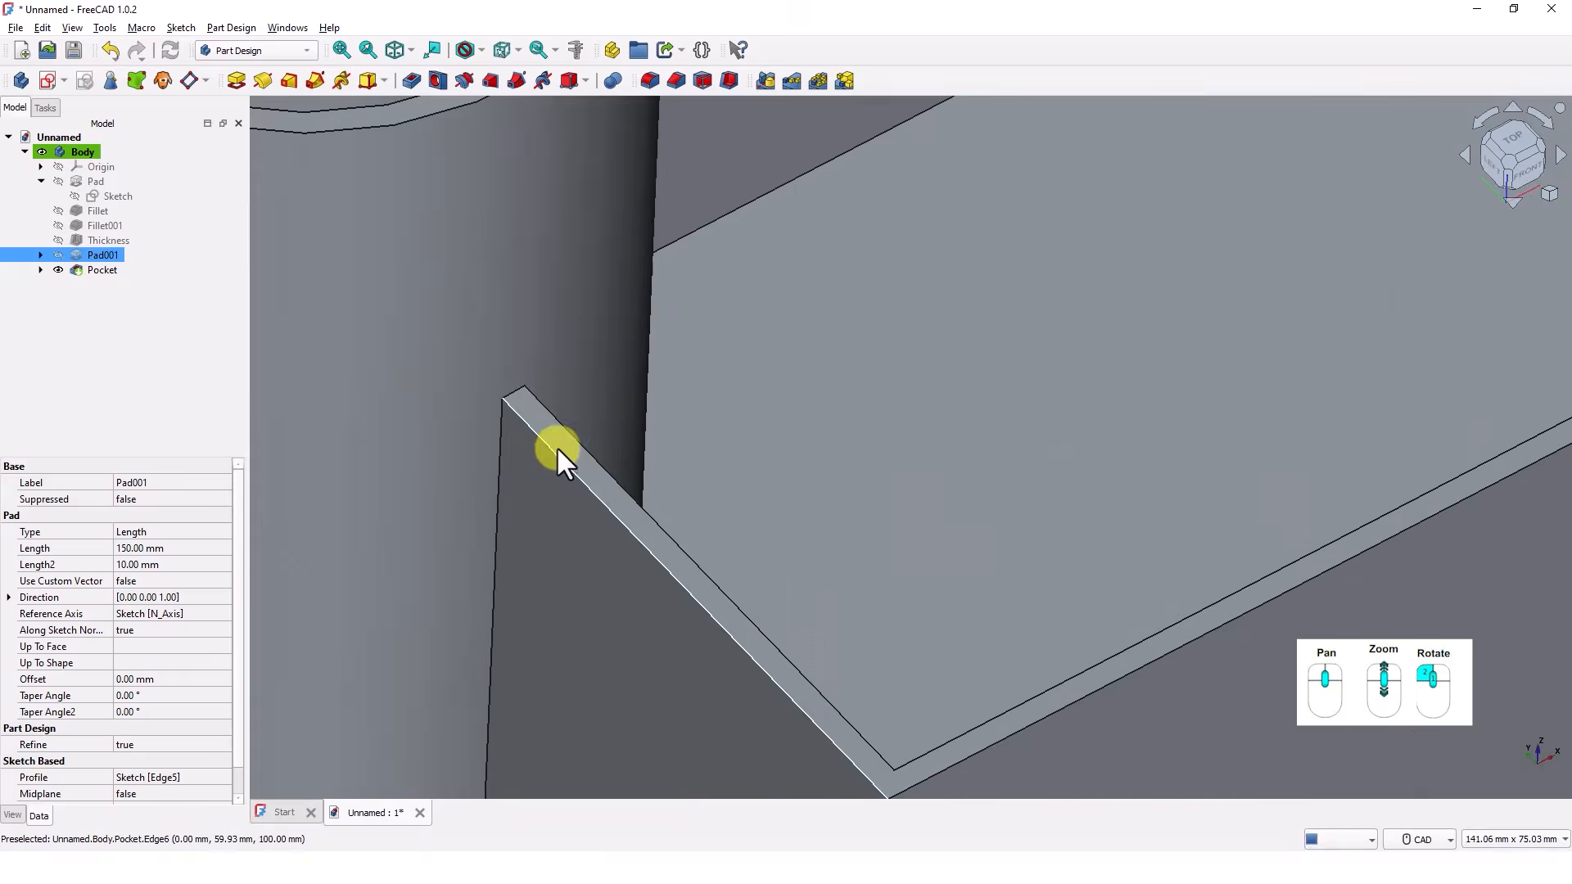
pyautogui.click(567, 450)
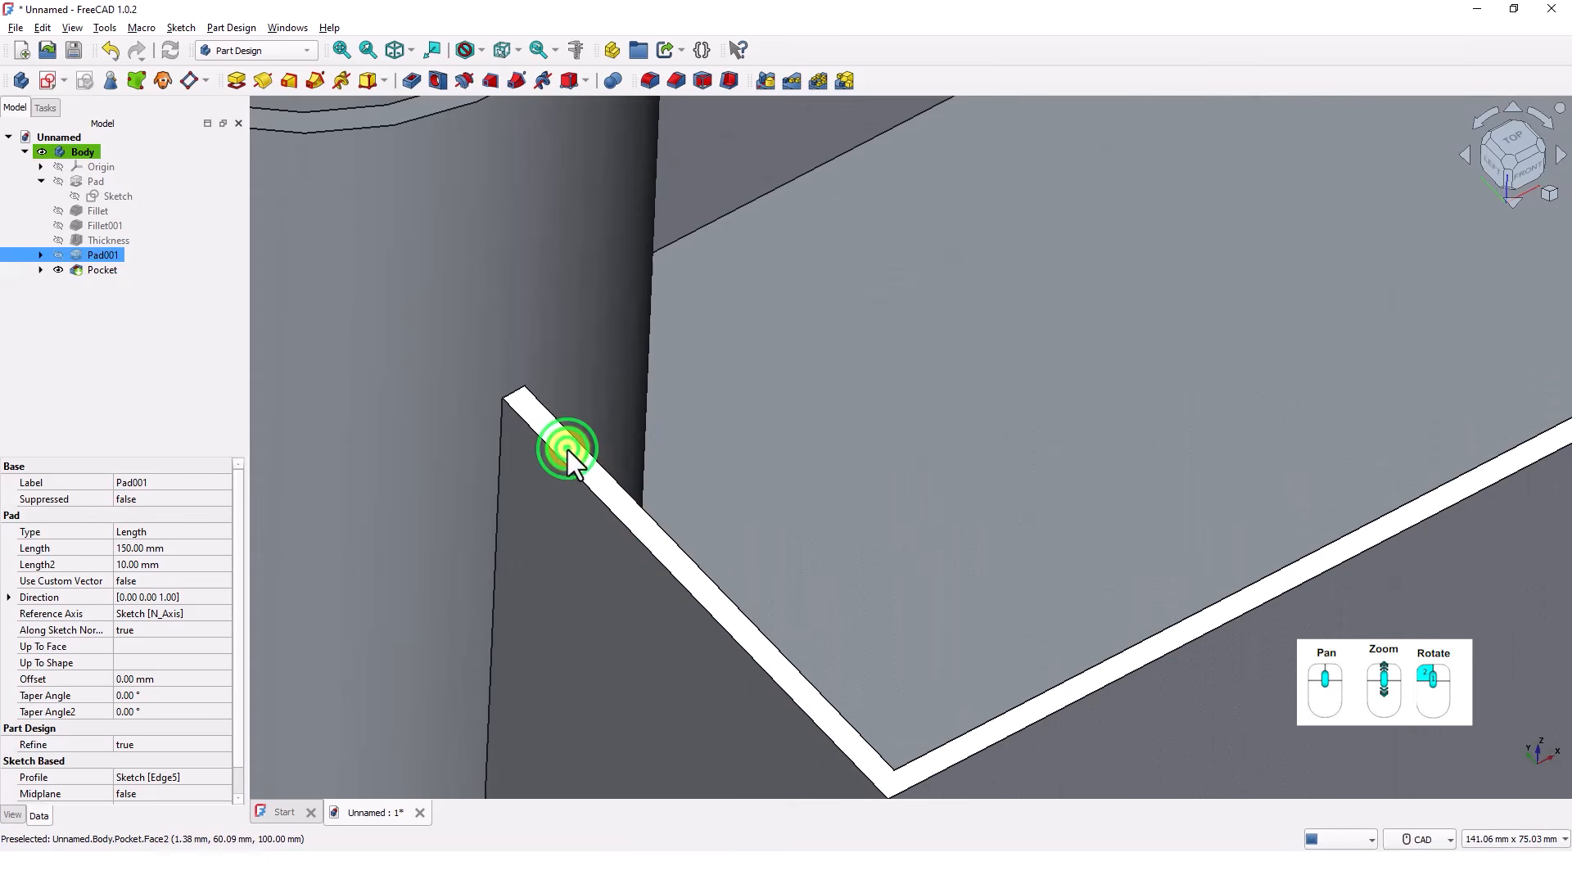
pyautogui.scroll(-2, 568, 451)
pyautogui.scroll(-4, 569, 451)
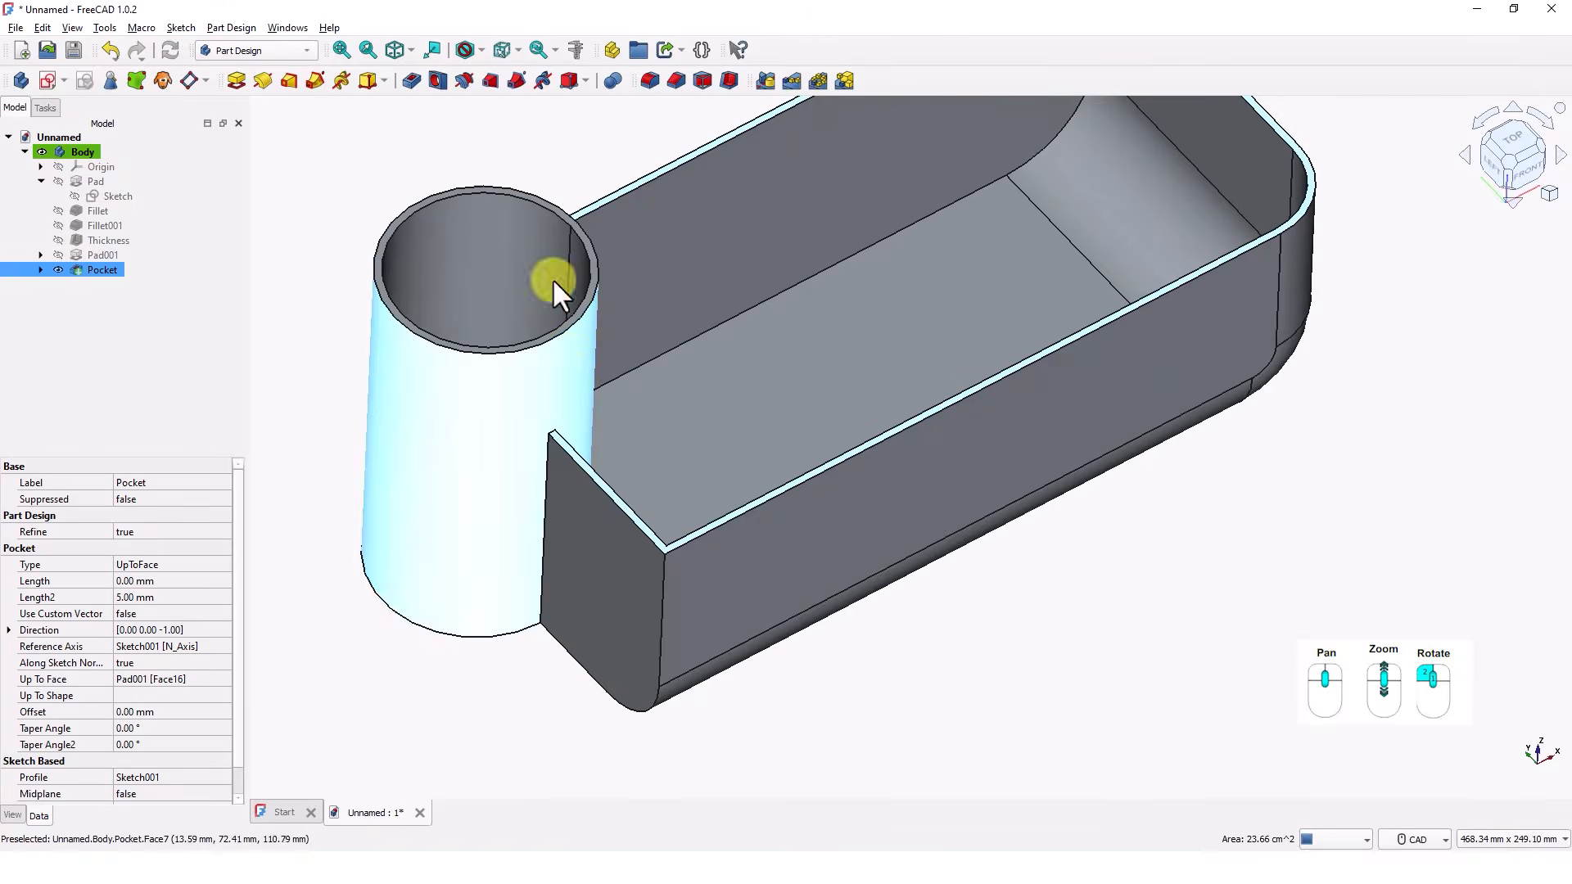
pyautogui.click(48, 80)
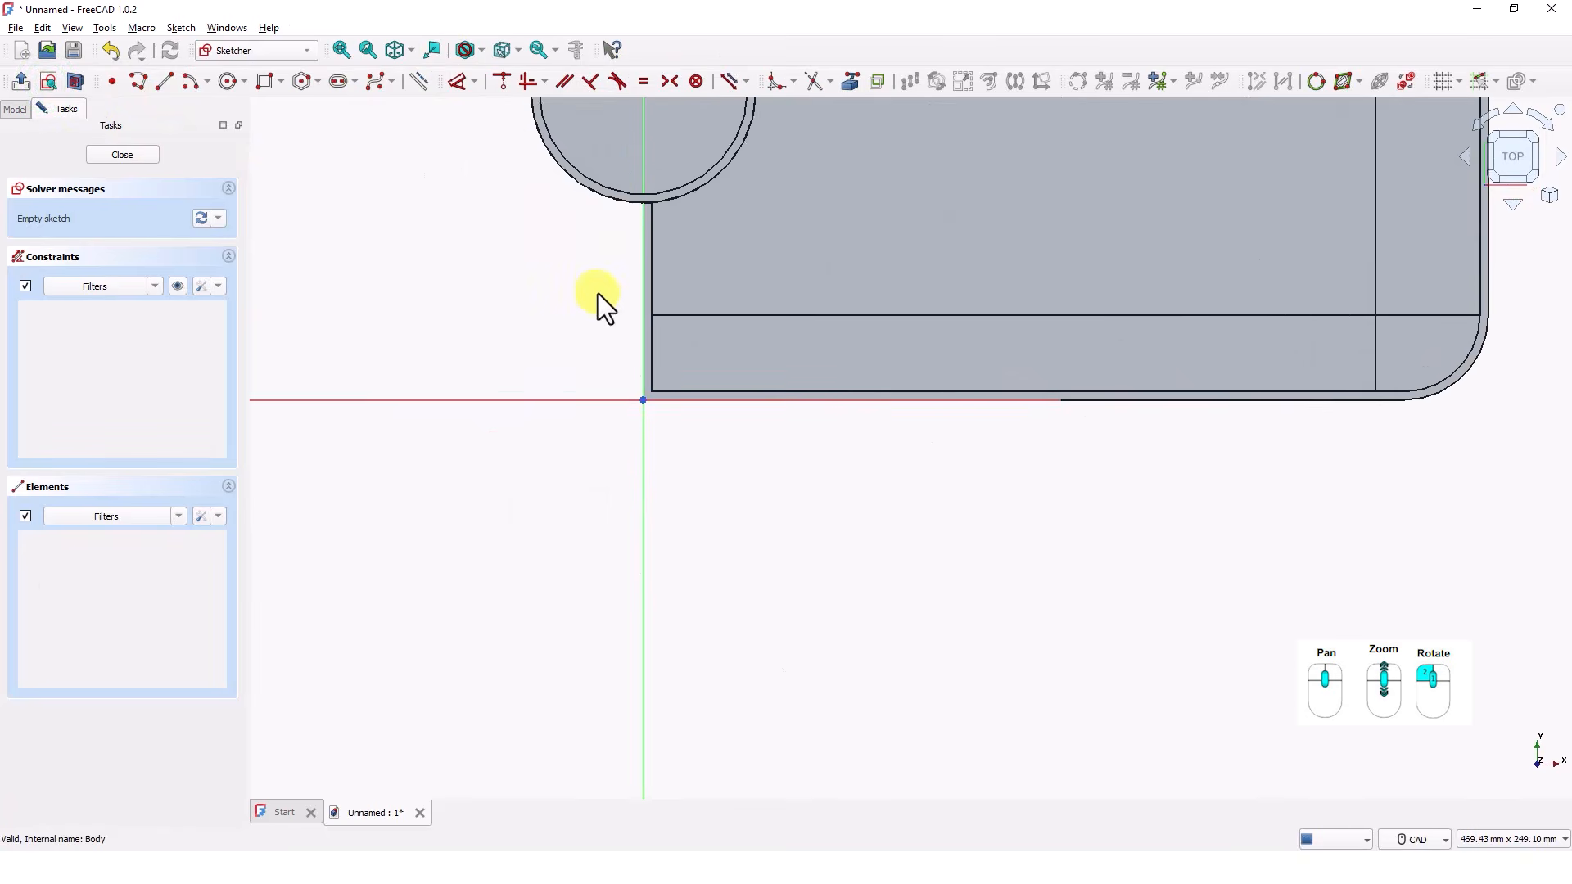
# Step: Link the inner top edges of the box's two short end walls into the sketch as external geometry
pyautogui.moveTo(503, 411)
pyautogui.mouseDown(button='middle')
pyautogui.moveTo(460, 474)
pyautogui.moveTo(440, 460)
pyautogui.moveTo(295, 478)
pyautogui.moveTo(309, 478)
pyautogui.mouseUp(button='middle')
pyautogui.scroll(3, 488, 474)
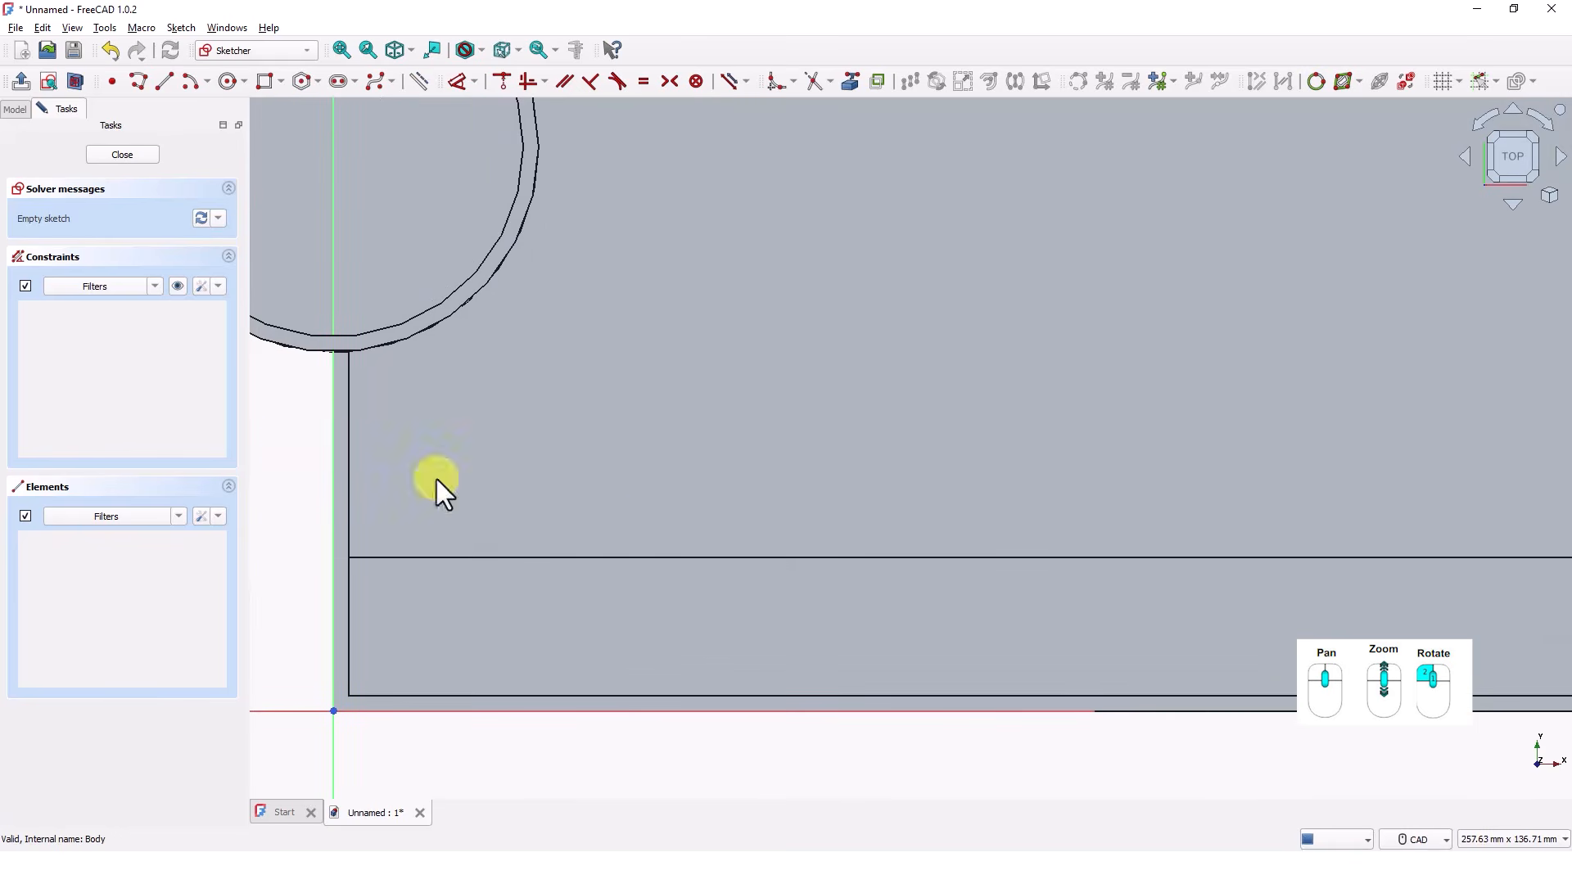
pyautogui.click(857, 80)
pyautogui.click(349, 394)
pyautogui.scroll(-2, 526, 418)
pyautogui.moveTo(678, 423); pyautogui.dragTo(523, 429, button='middle')
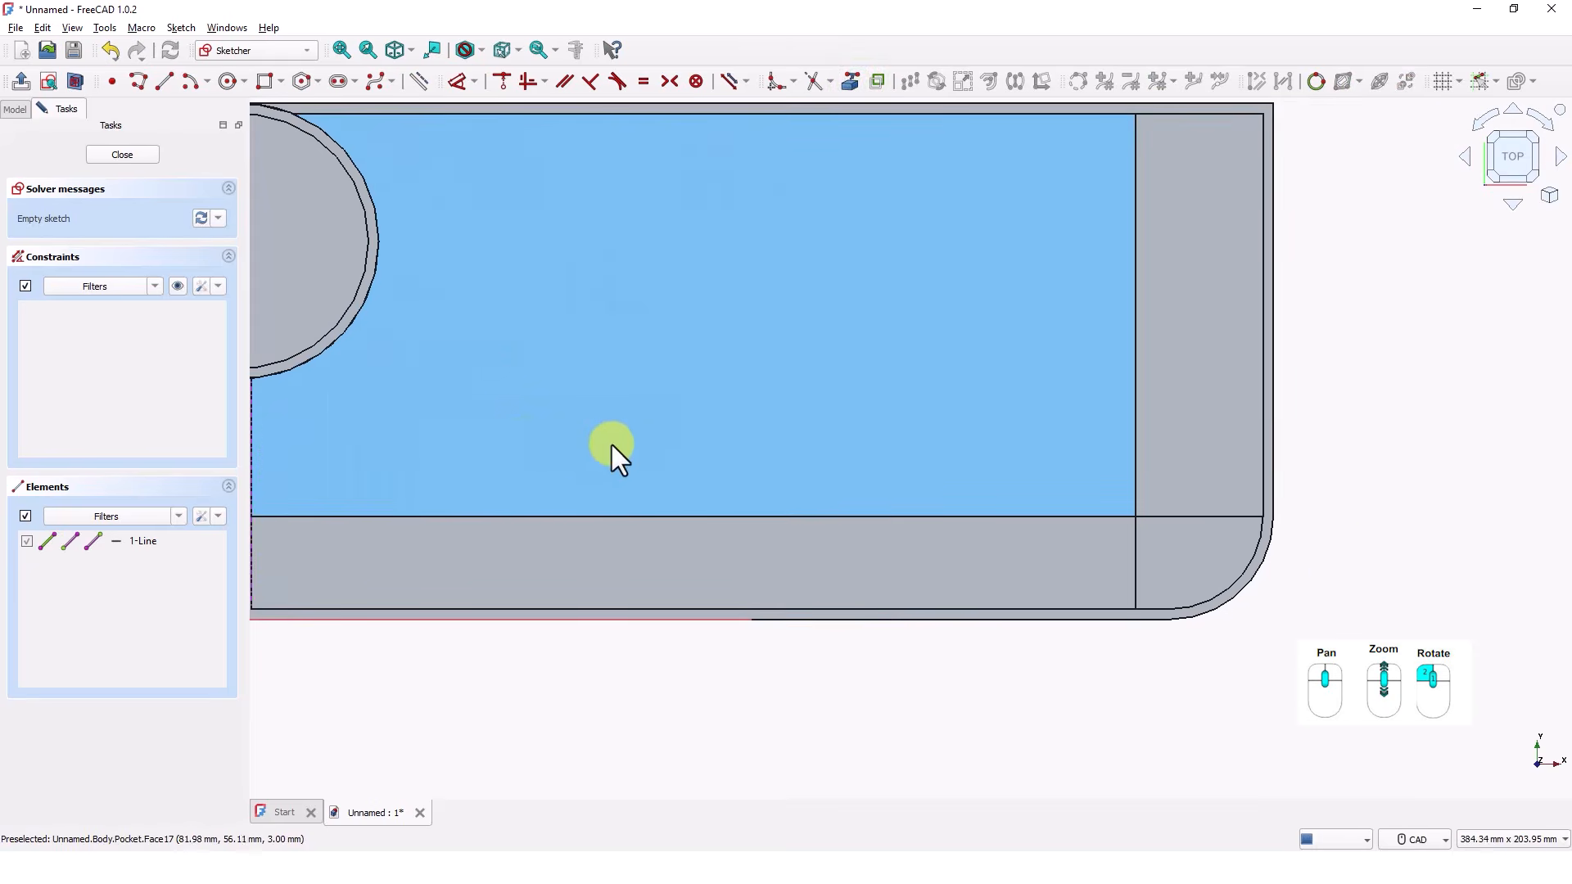
pyautogui.scroll(2, 1233, 479)
pyautogui.click(1276, 449)
pyautogui.scroll(-2, 1209, 453)
pyautogui.moveTo(1105, 445)
pyautogui.mouseDown(button='middle')
pyautogui.moveTo(1301, 462)
pyautogui.moveTo(1236, 470)
pyautogui.moveTo(1283, 469)
pyautogui.mouseUp(button='middle')
pyautogui.click(1473, 397)
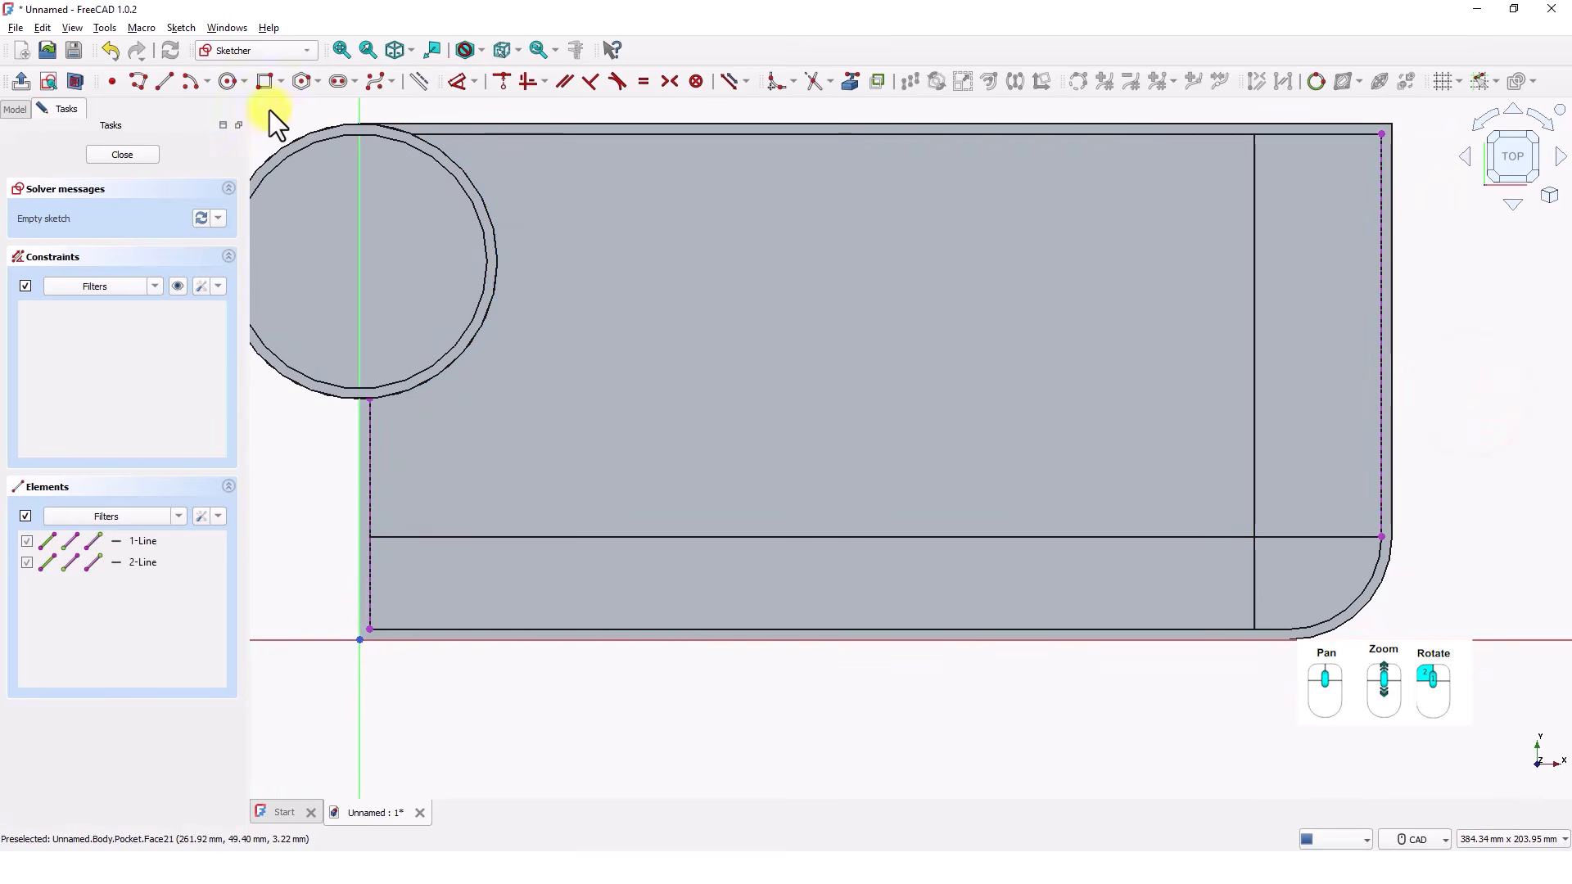
# Step: Draw a thin rectangle from the projected edge's endpoint beside the cylinder to the opposite projected edge, ending at about (297, 62) mm
pyautogui.click(261, 82)
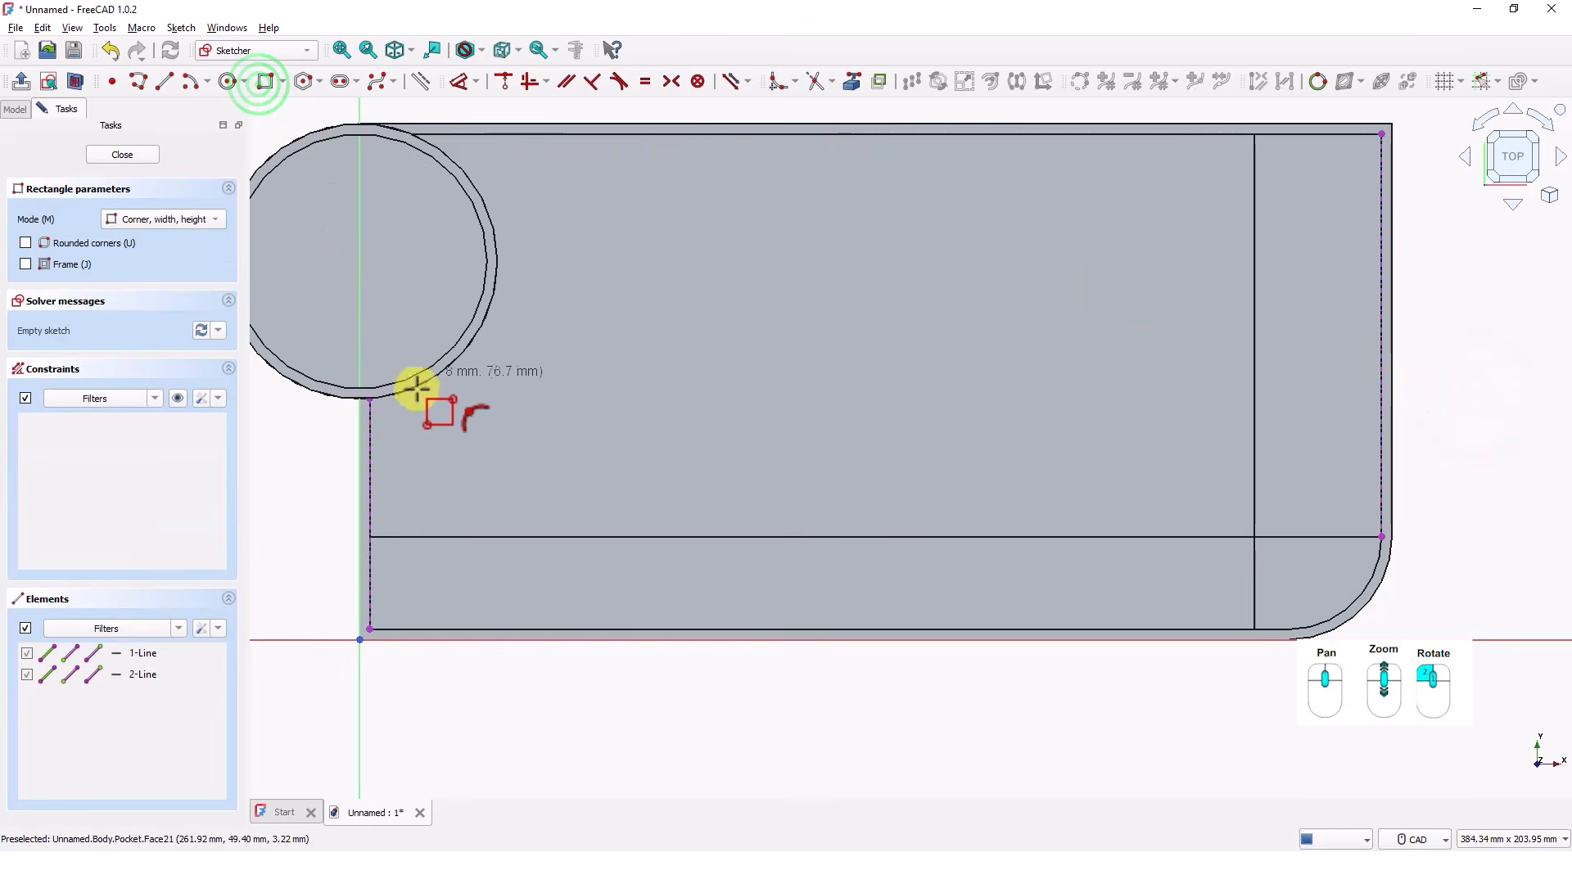
pyautogui.click(370, 399)
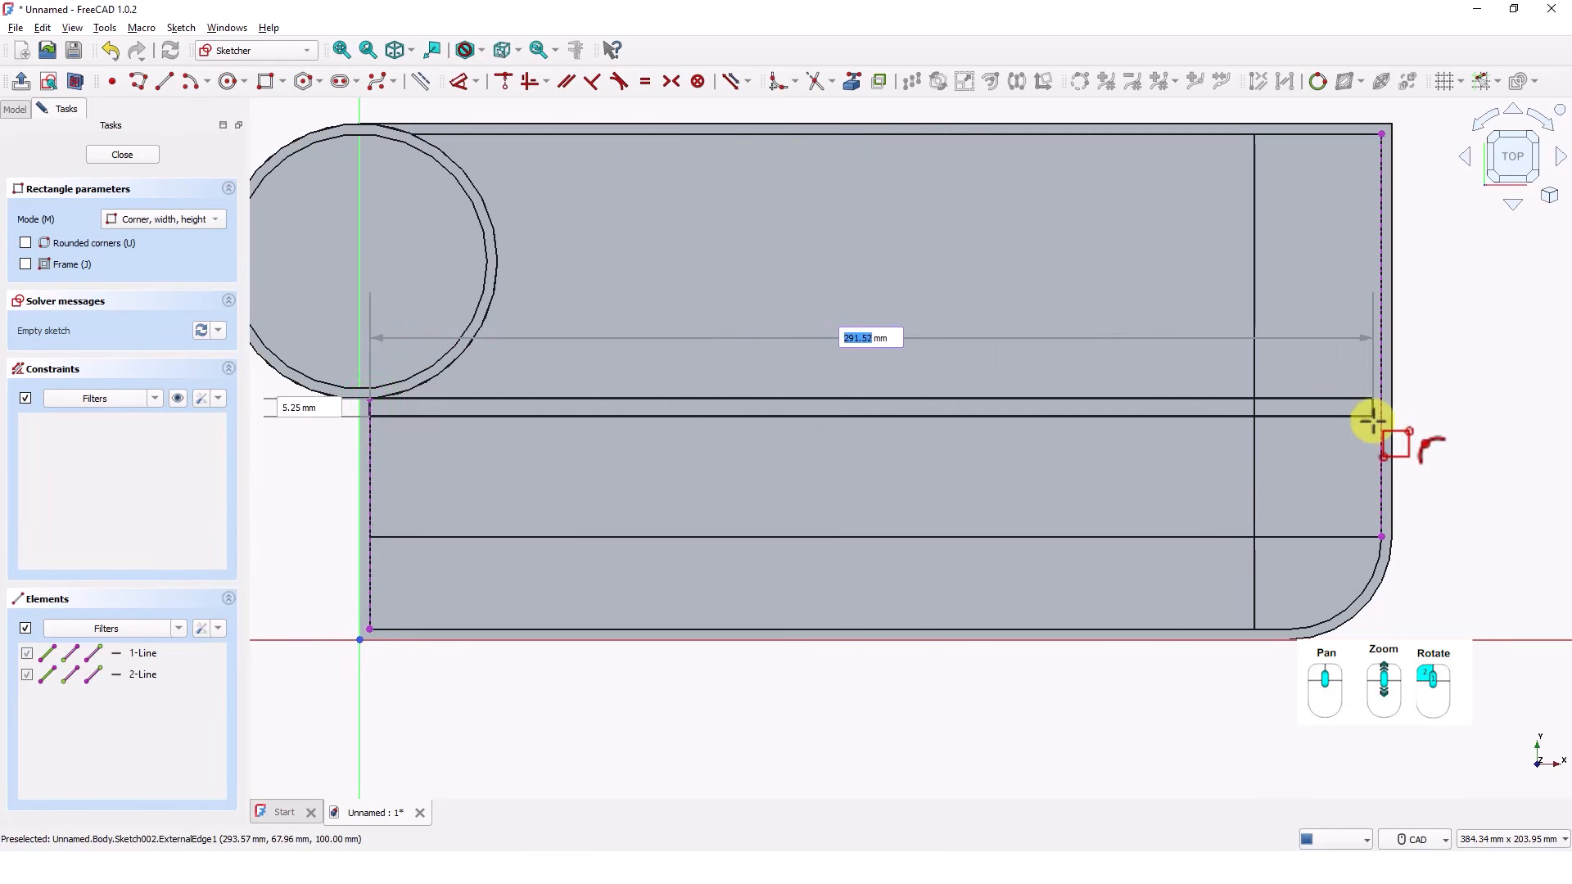
pyautogui.click(1381, 425)
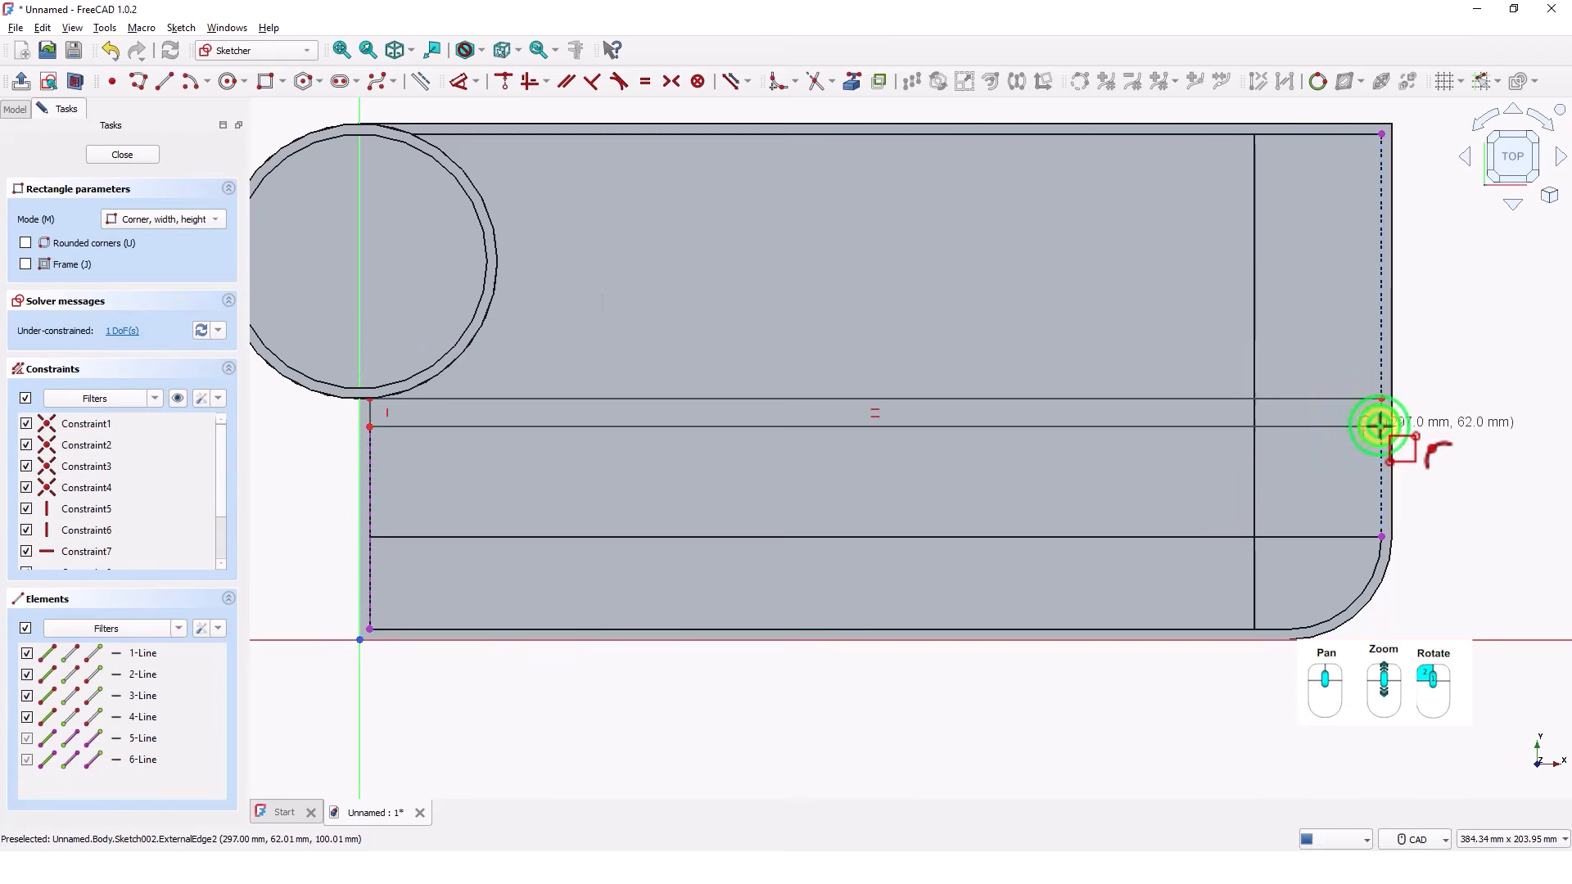
pyautogui.rightClick(1441, 421)
pyautogui.moveTo(1436, 428); pyautogui.dragTo(1372, 435, button='middle')
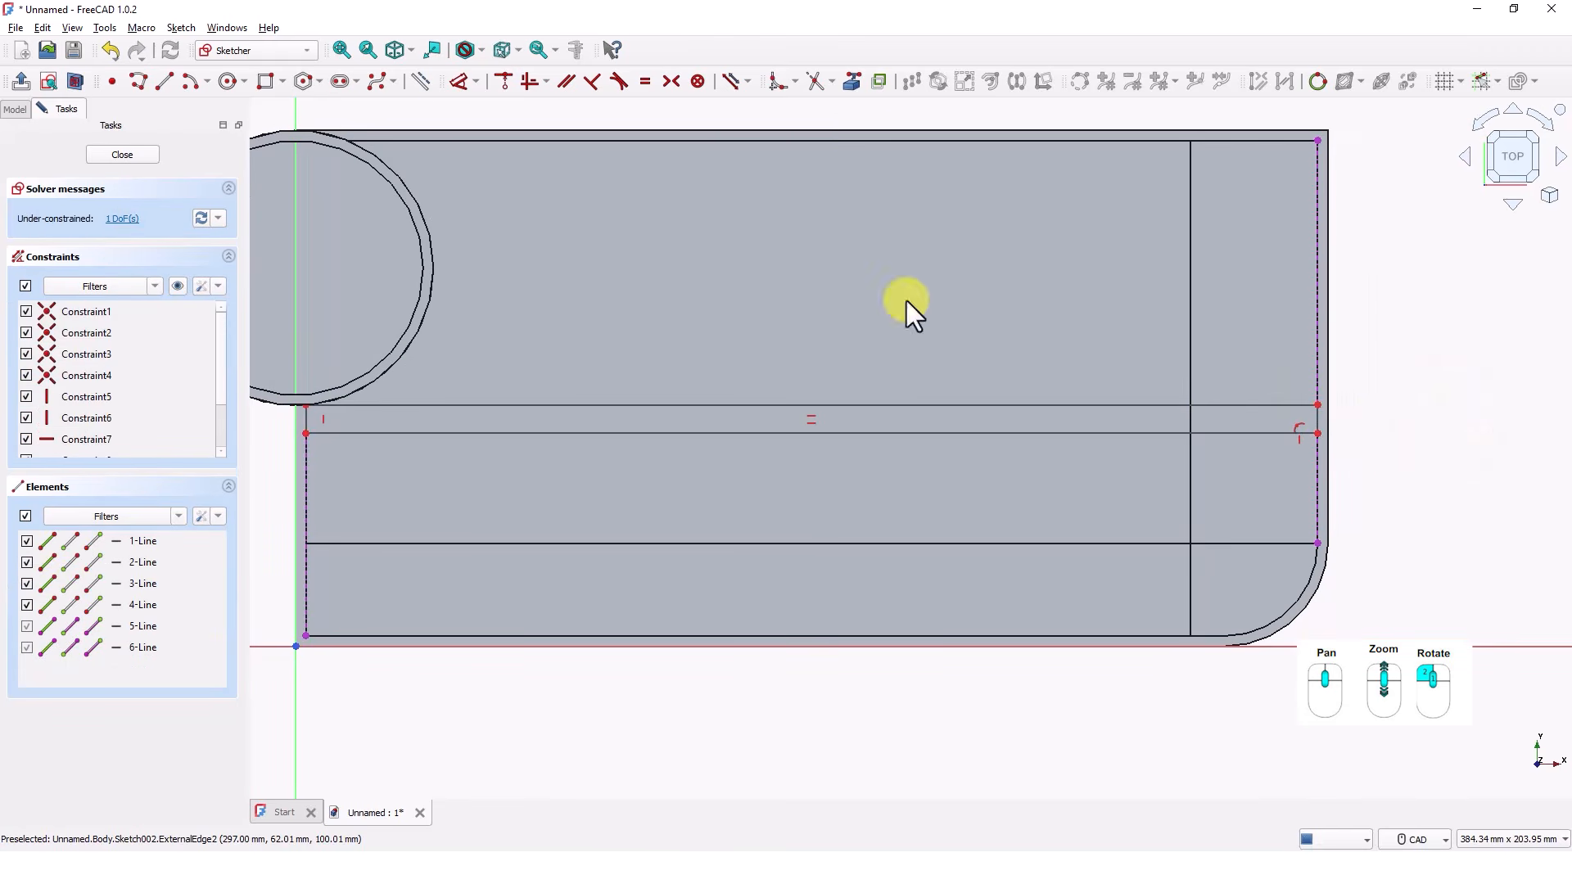
# Step: Dimension the rectangle's short side at 3 mm and close the sketch
pyautogui.click(455, 81)
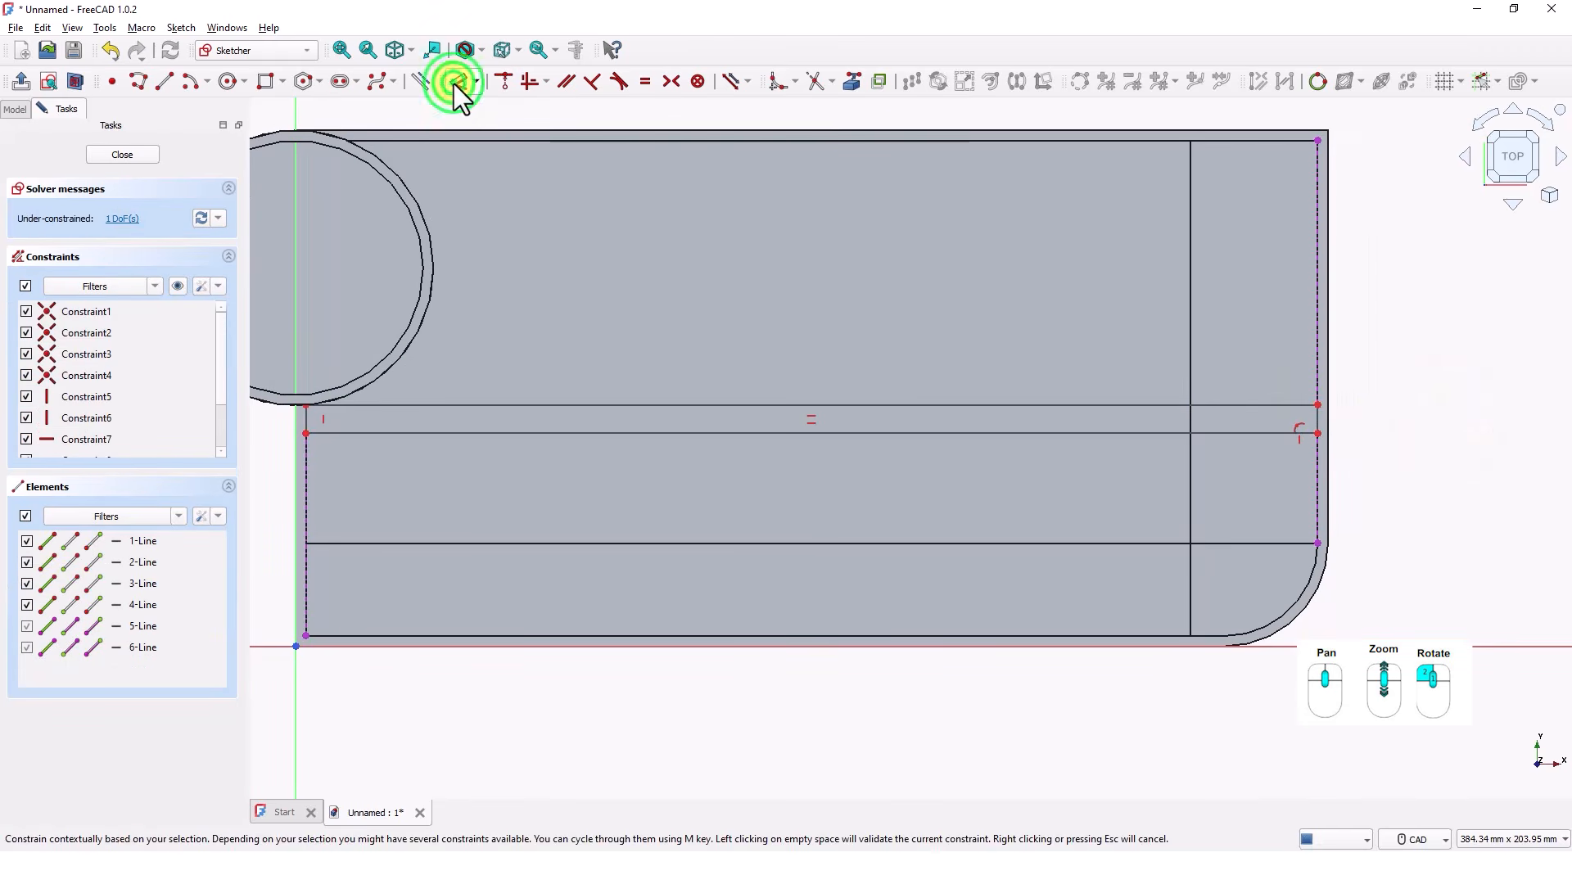
pyautogui.click(1318, 415)
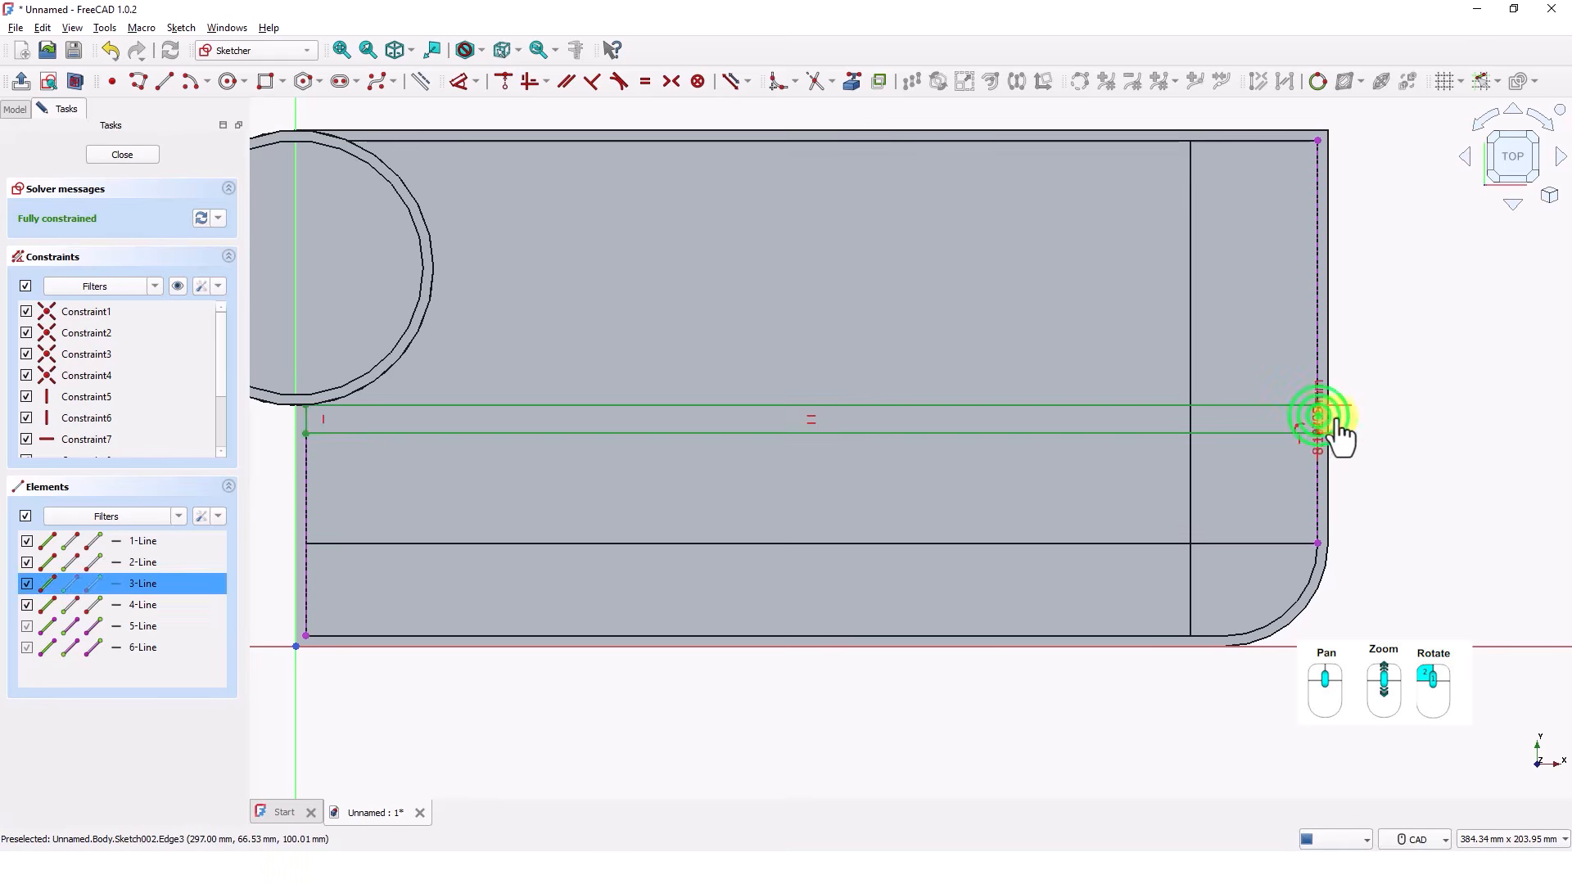
pyautogui.click(1406, 515)
pyautogui.write('3mm')
pyautogui.press('Return')
pyautogui.moveTo(1325, 603); pyautogui.dragTo(1389, 632, button='middle')
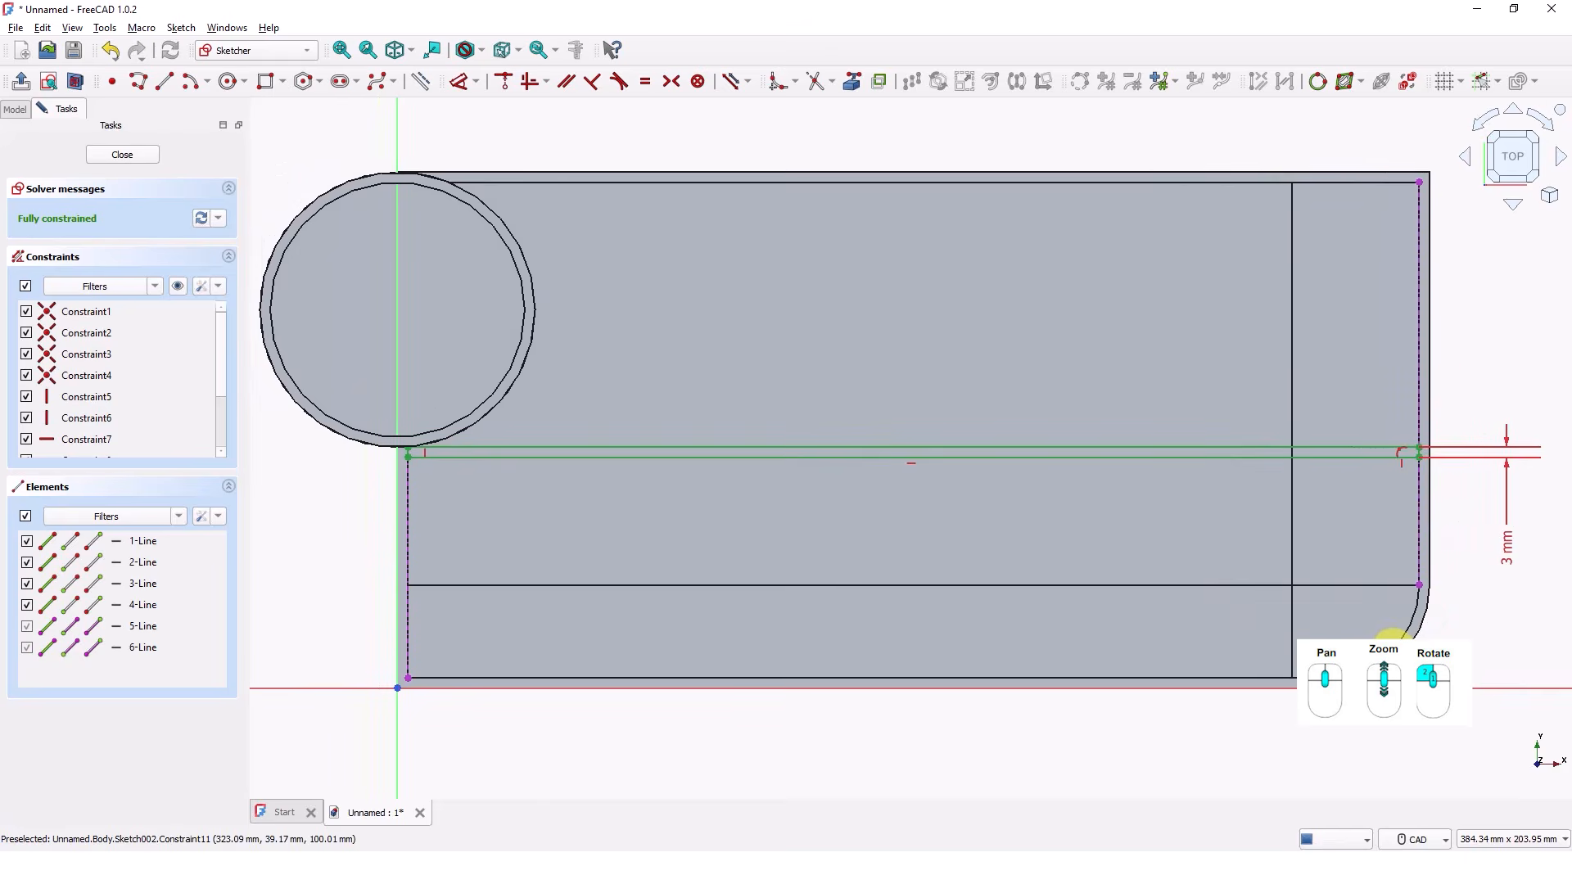
pyautogui.scroll(1, 1392, 637)
pyautogui.scroll(-4, 1230, 637)
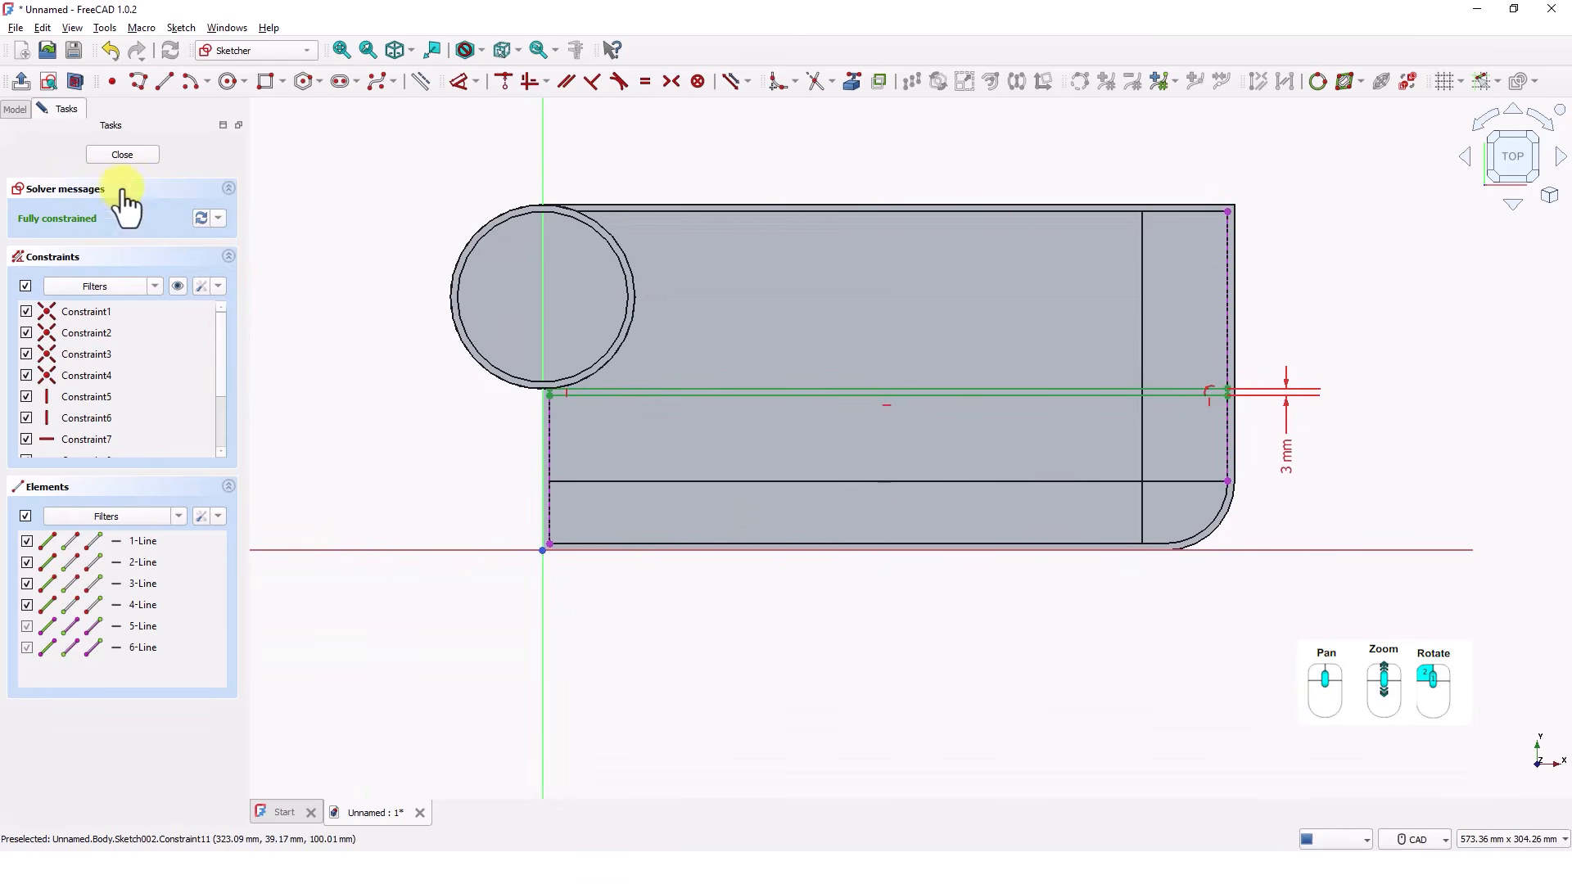
pyautogui.click(122, 155)
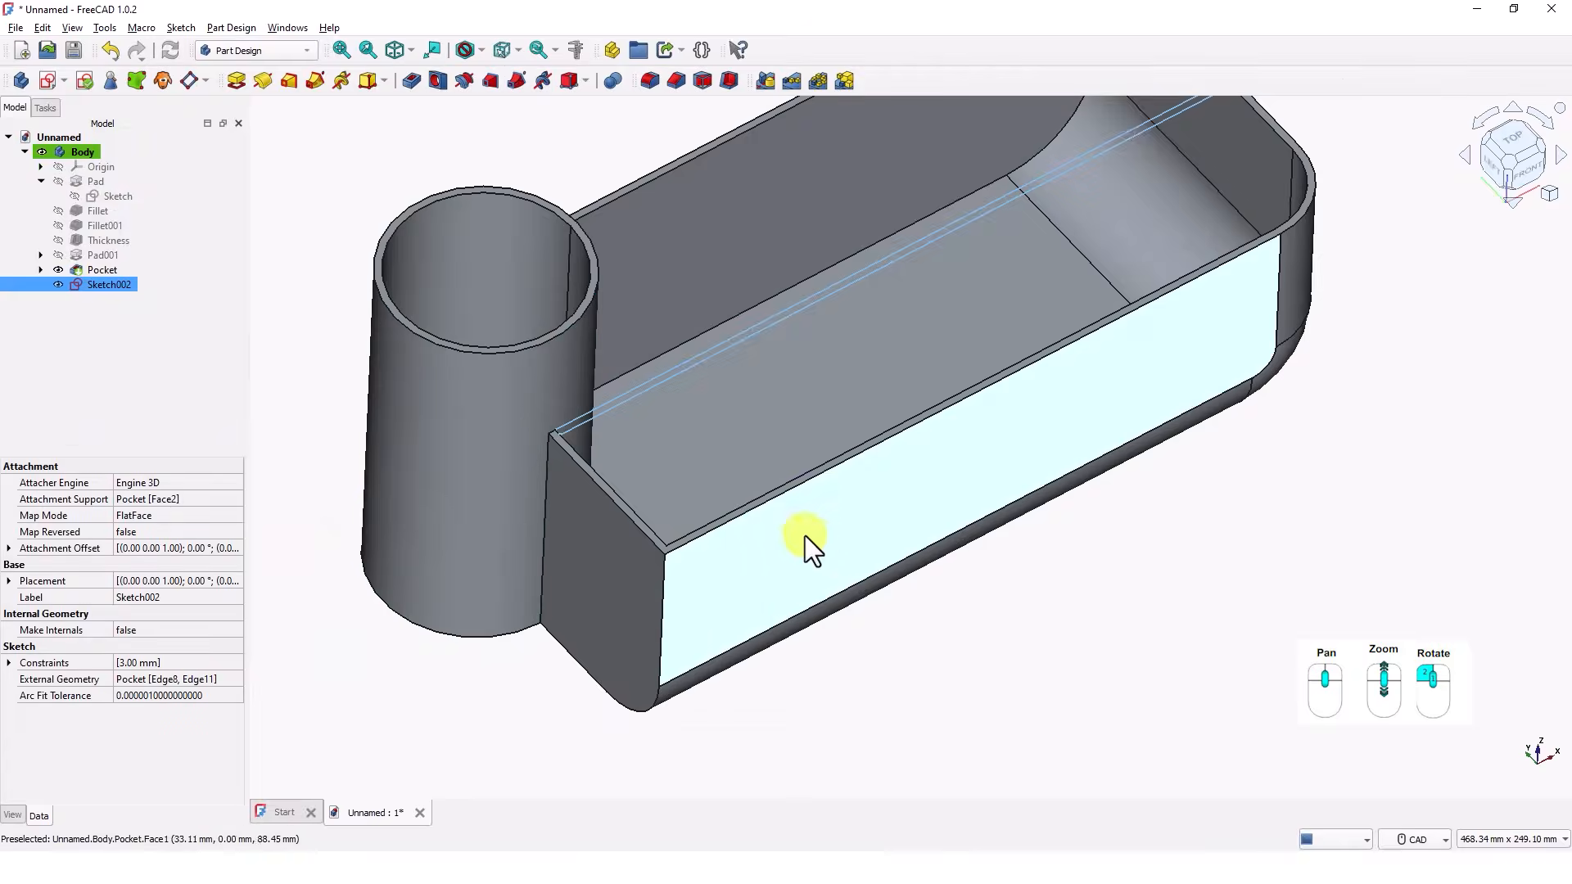
# Step: Pad the thin rectangle sketch with the Up to shape type, using all faces, to form the lengthwise divider
pyautogui.scroll(1, 817, 527)
pyautogui.moveTo(818, 526); pyautogui.dragTo(776, 625, button='middle')
pyautogui.scroll(-1, 793, 588)
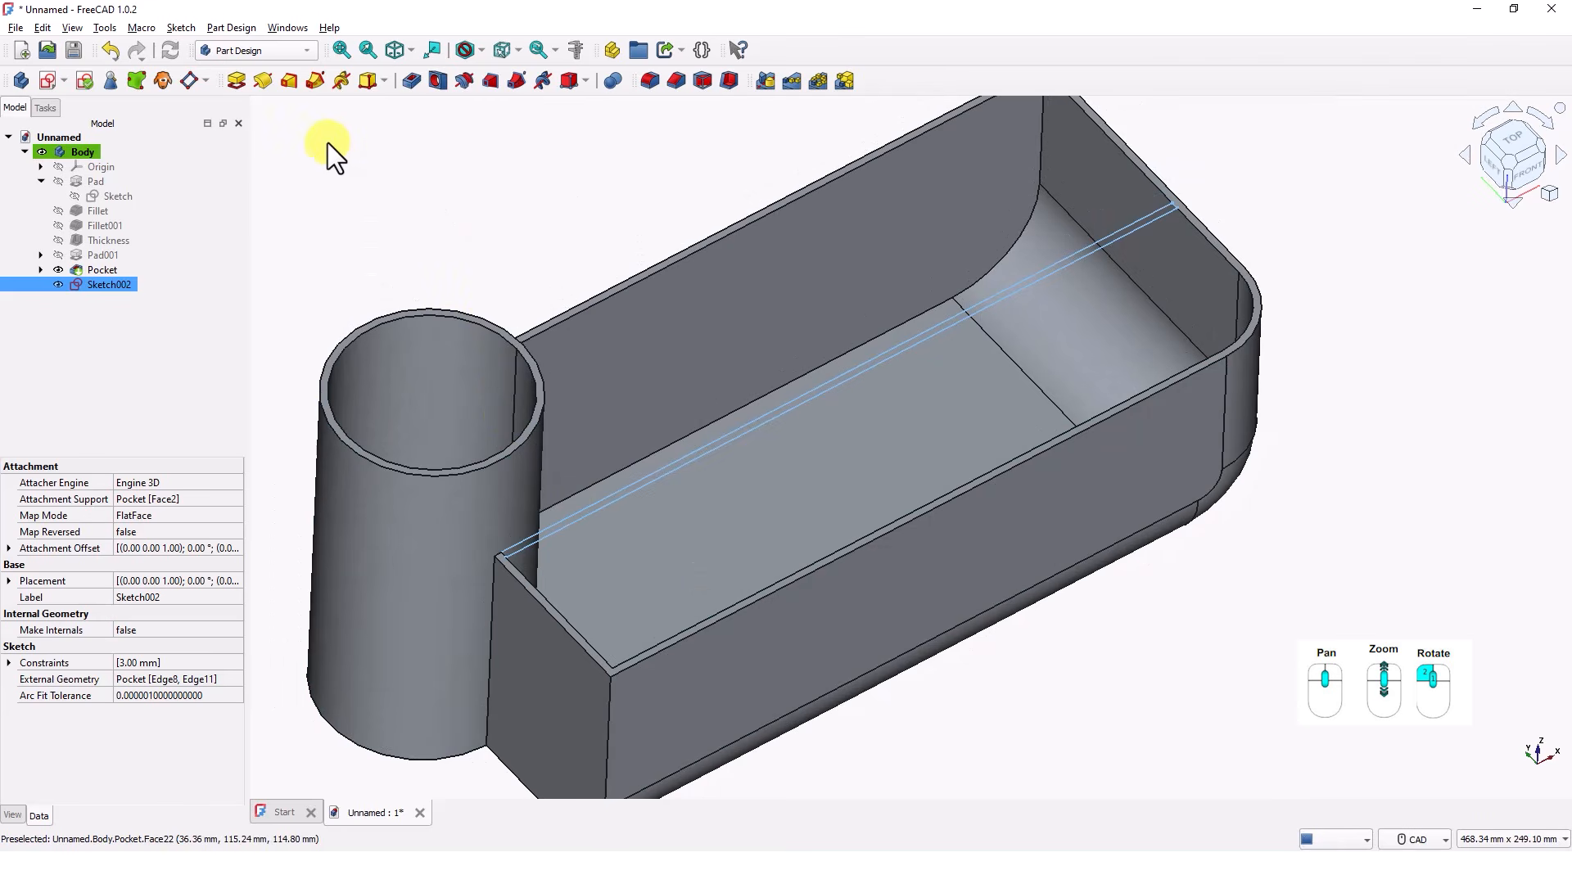
pyautogui.click(236, 81)
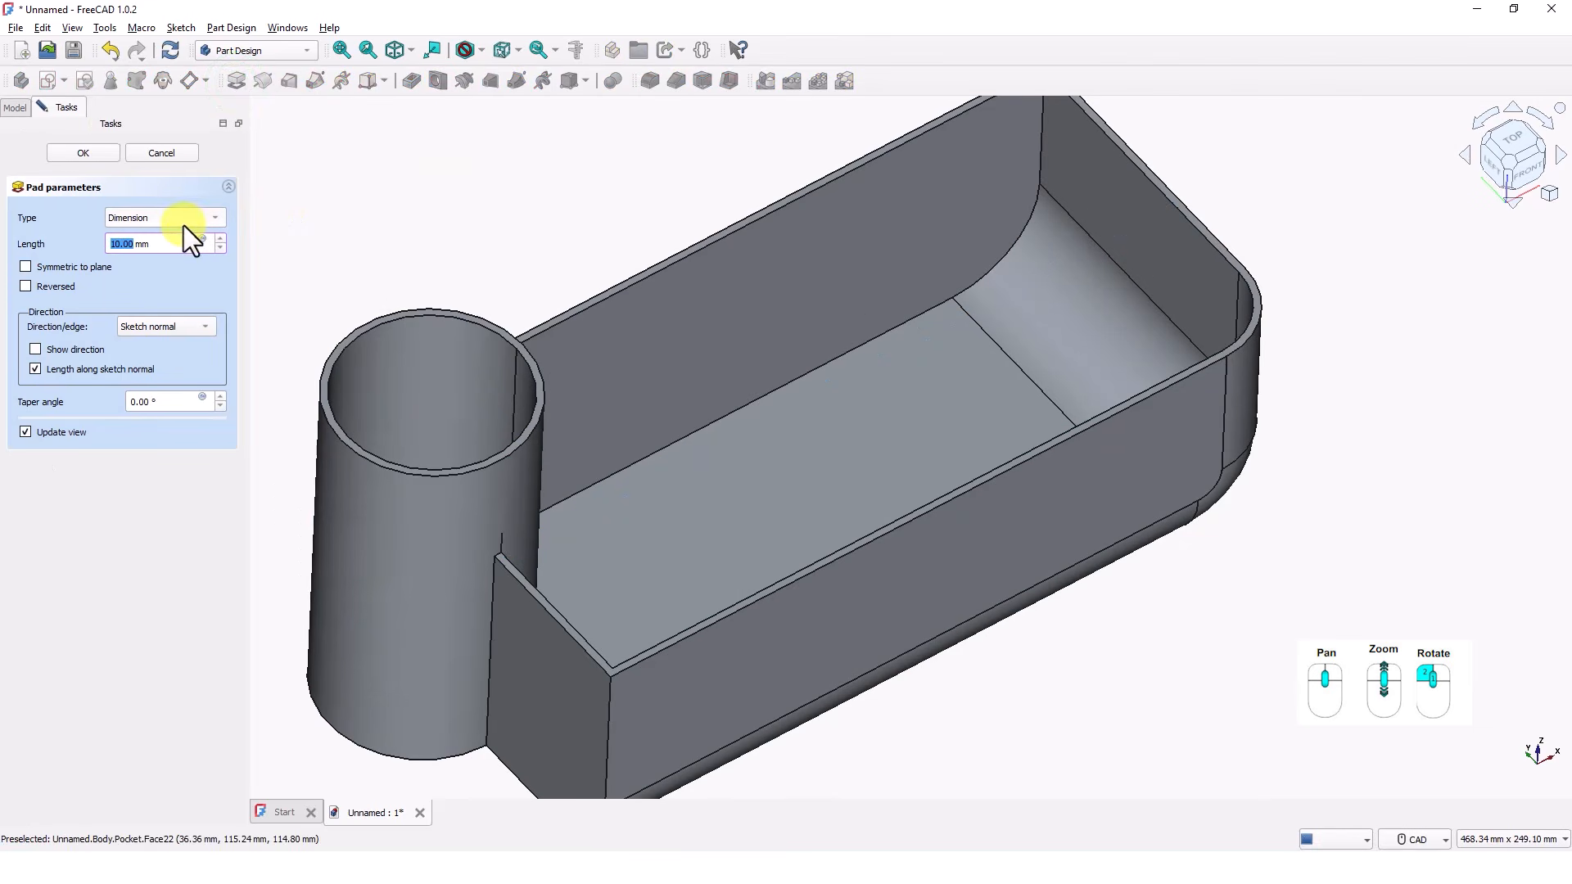
pyautogui.click(179, 221)
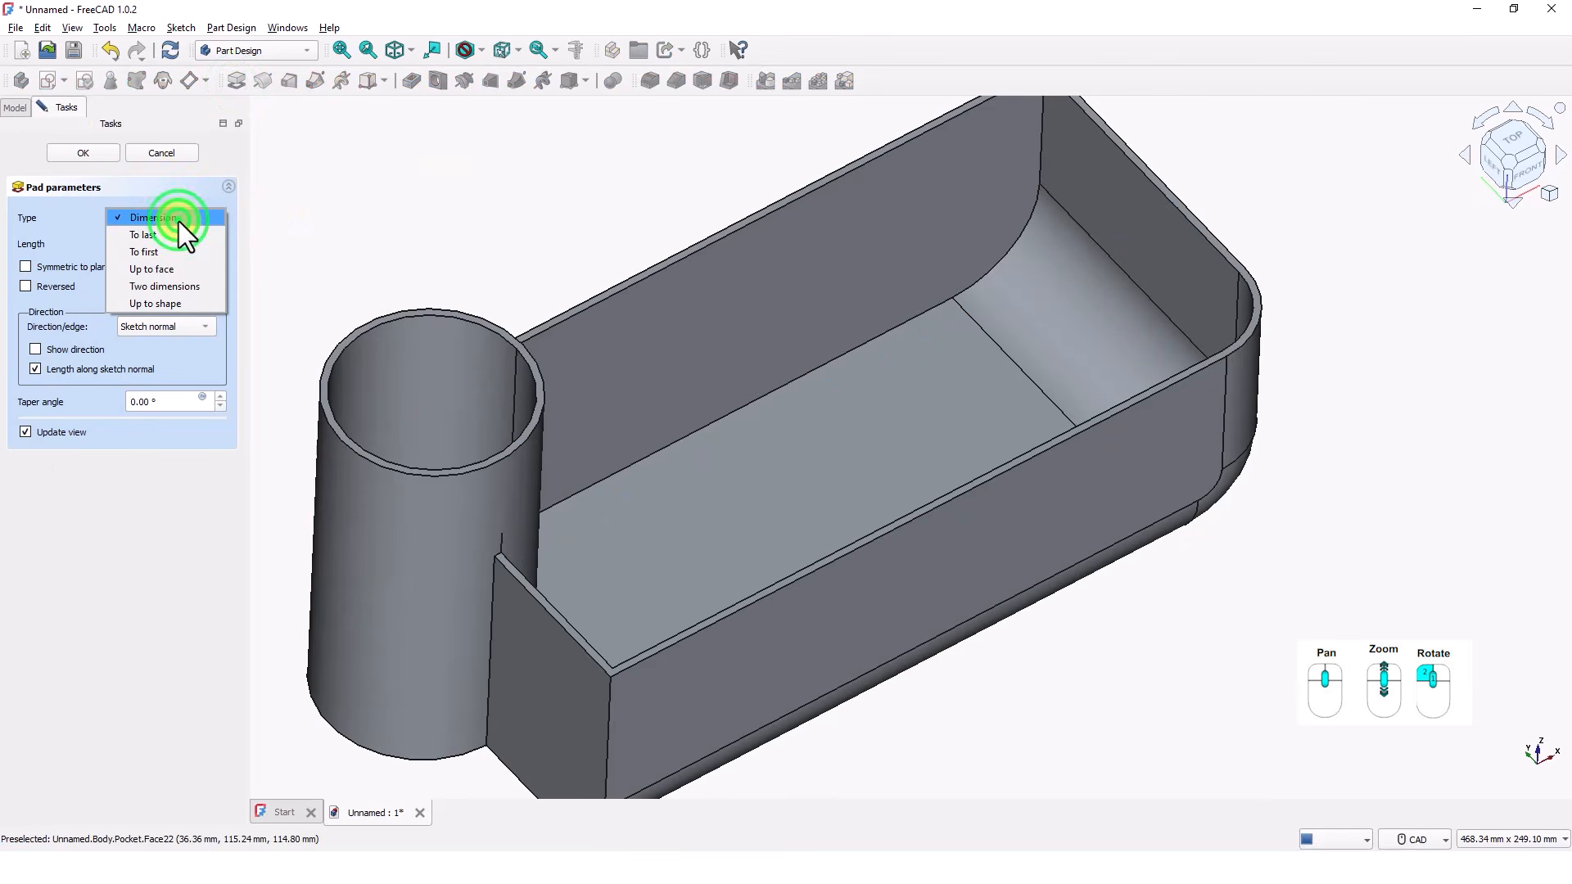
pyautogui.click(184, 303)
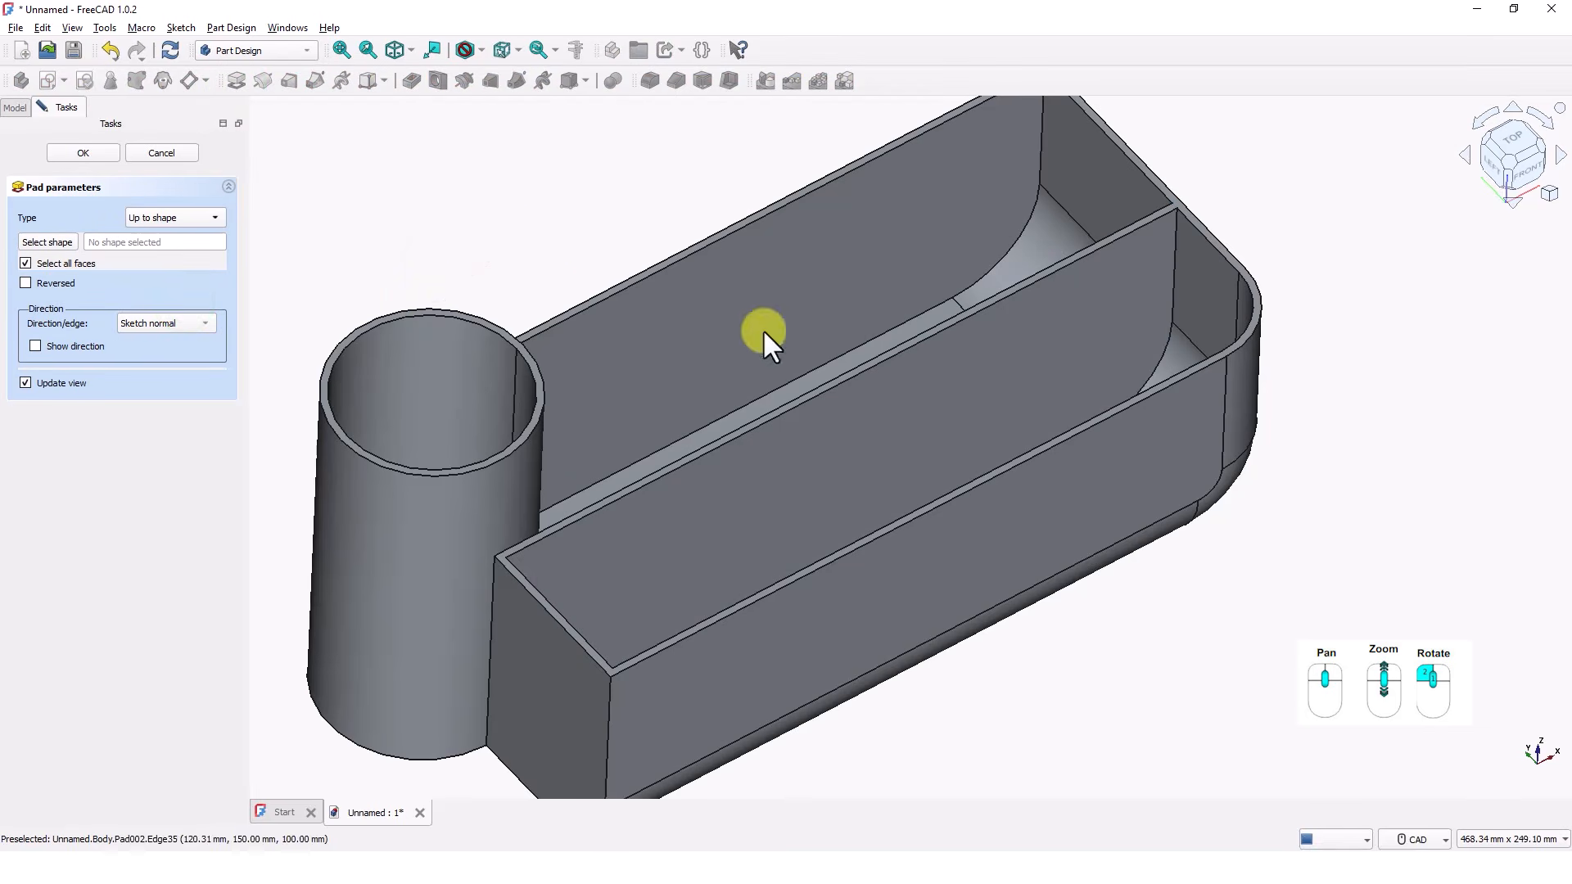
pyautogui.moveTo(992, 424); pyautogui.dragTo(1040, 455, button='middle')
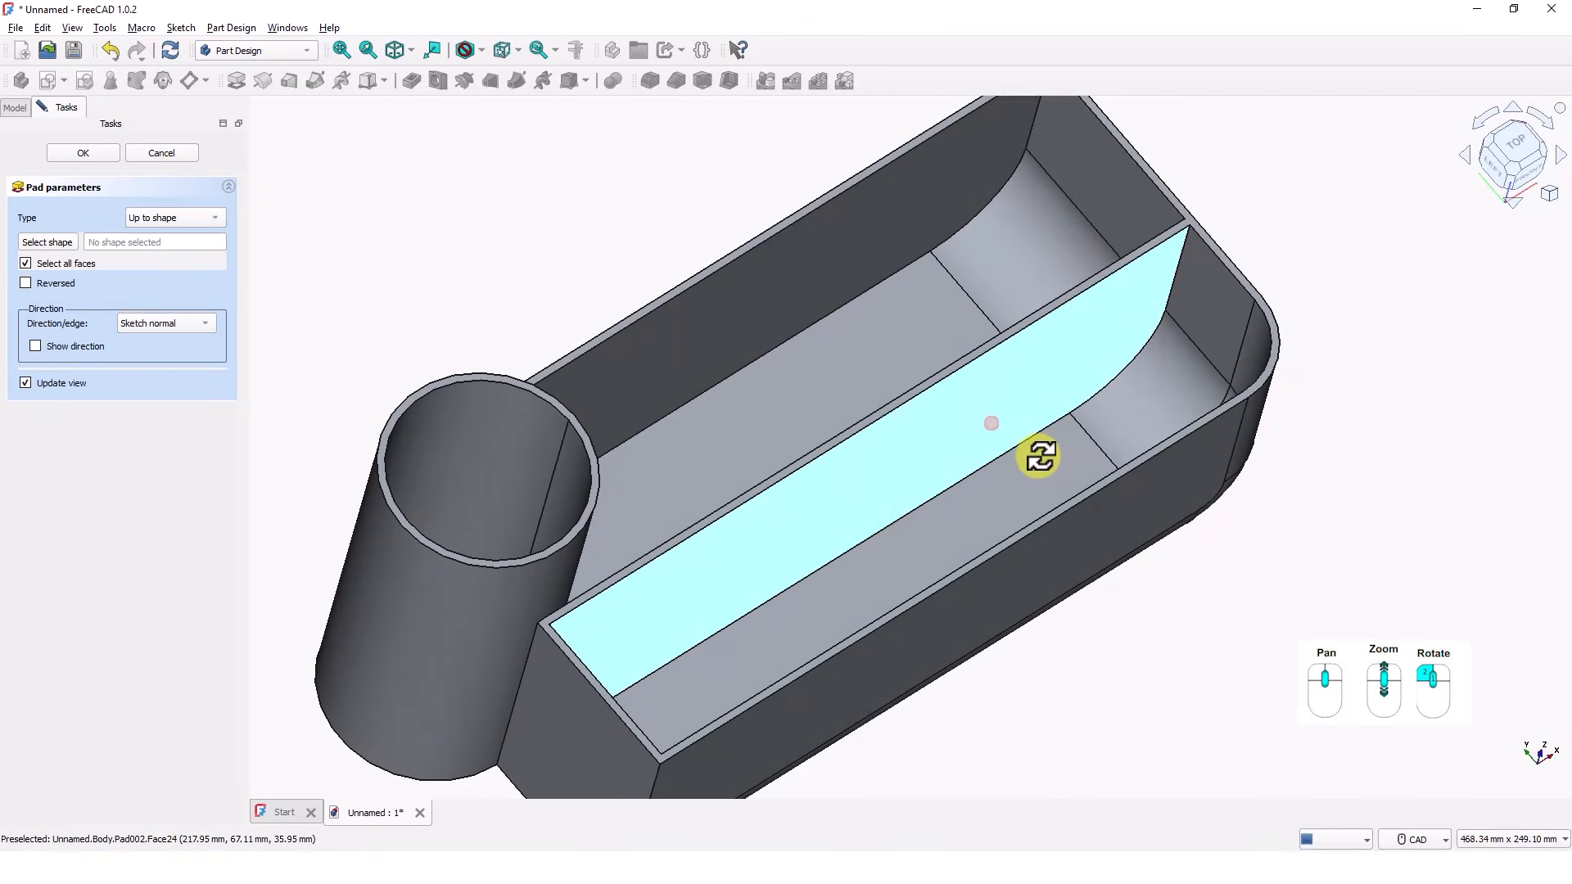
pyautogui.click(91, 149)
pyautogui.scroll(-3, 489, 212)
pyautogui.moveTo(504, 215); pyautogui.dragTo(554, 235, button='middle')
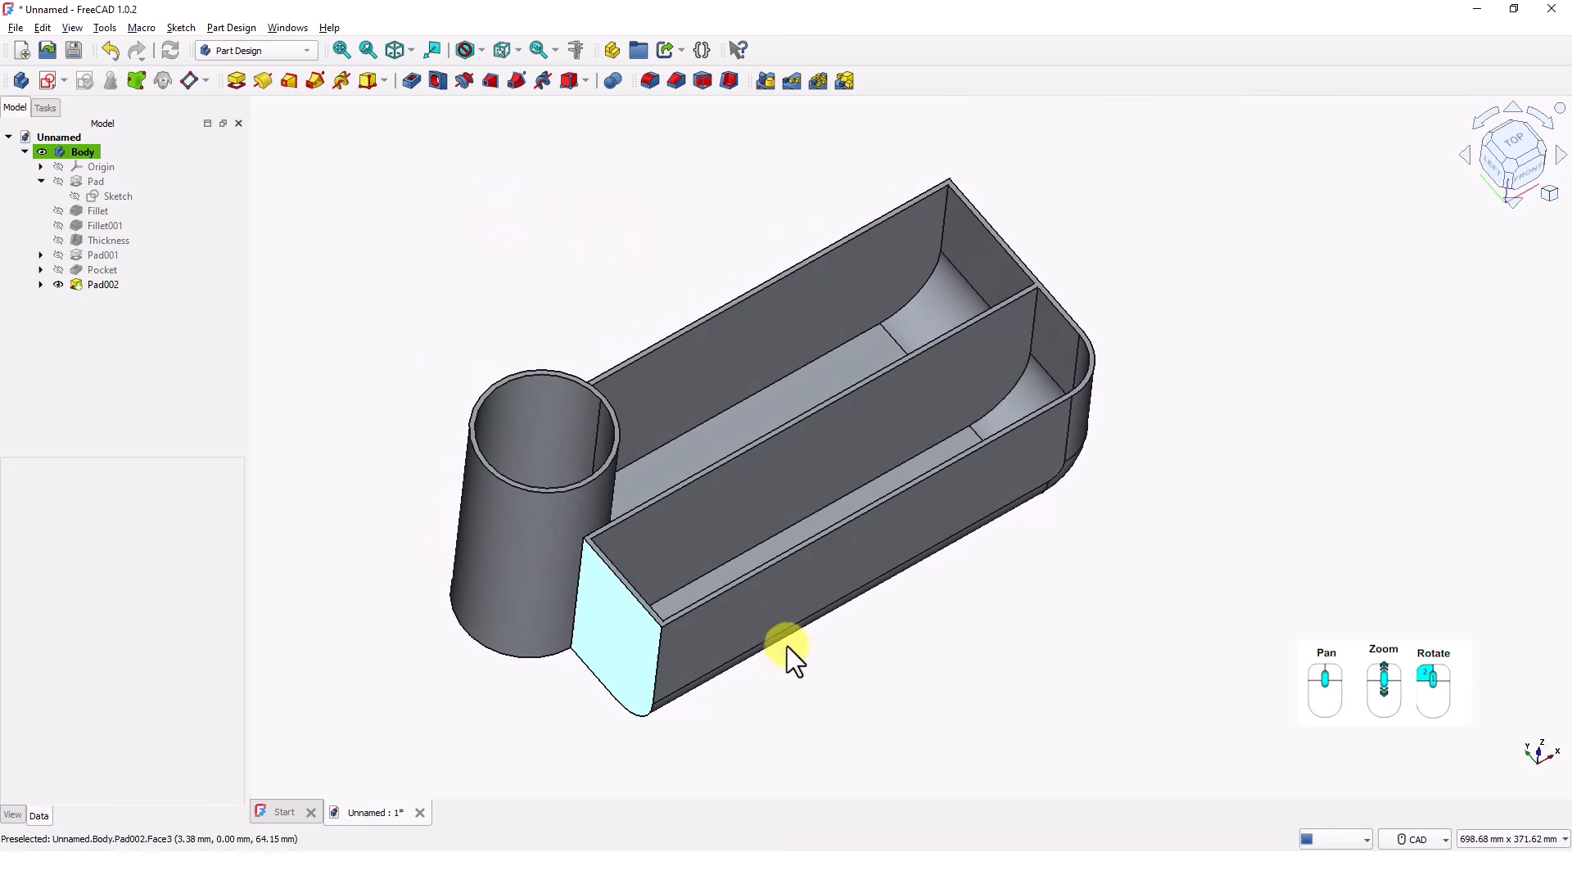
# Step: Start a new sketch on the top face shared by the lengthwise divider and the box rim
pyautogui.scroll(-3, 745, 475)
pyautogui.scroll(3, 717, 480)
pyautogui.scroll(8, 716, 480)
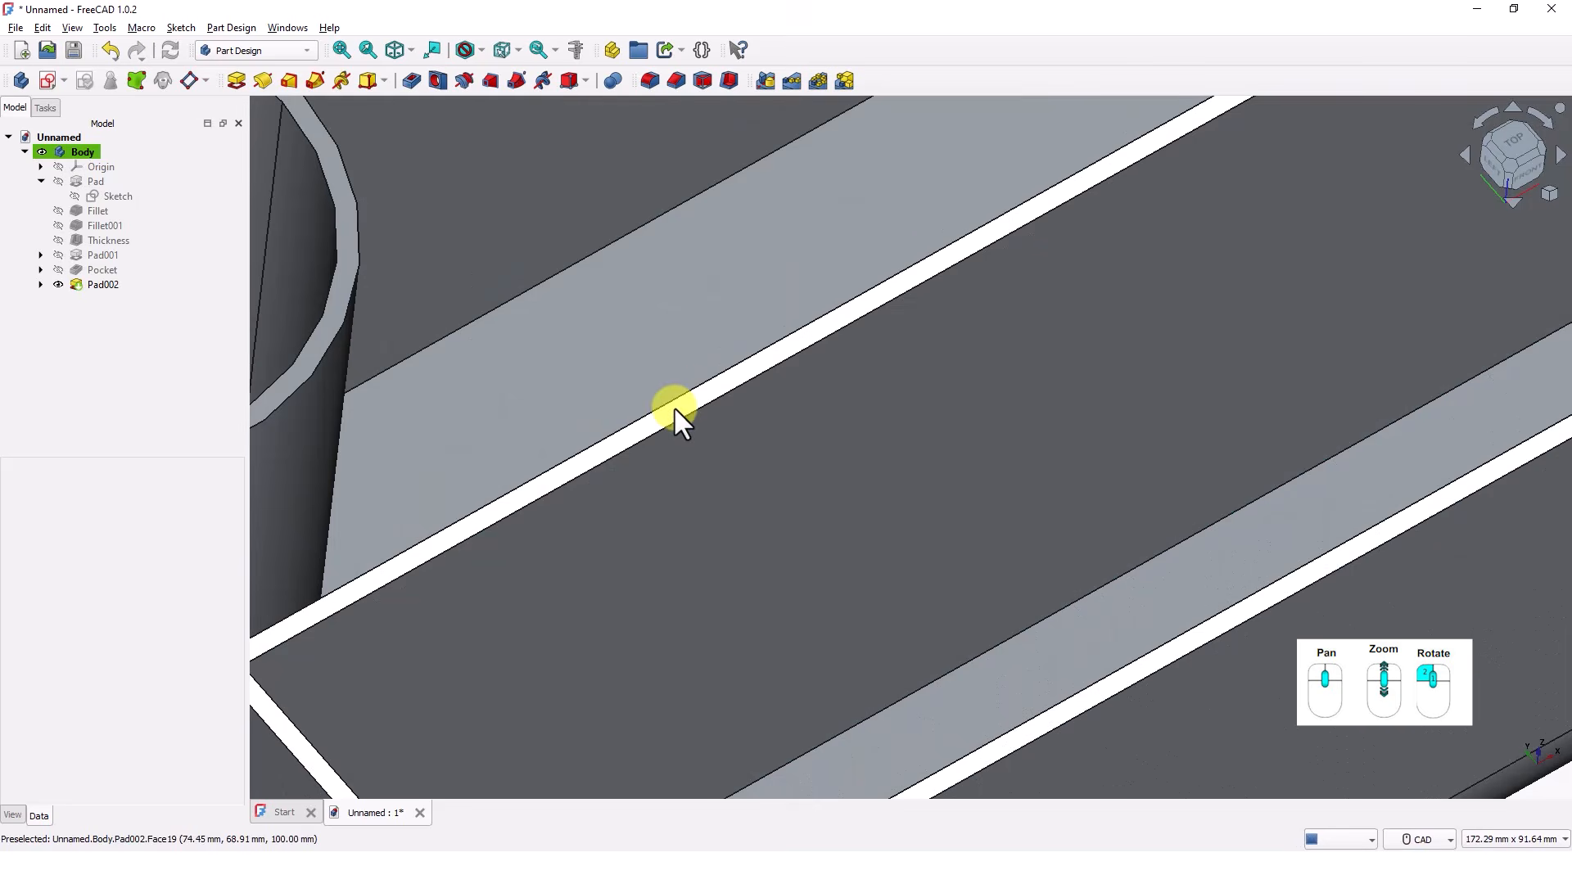
pyautogui.click(673, 407)
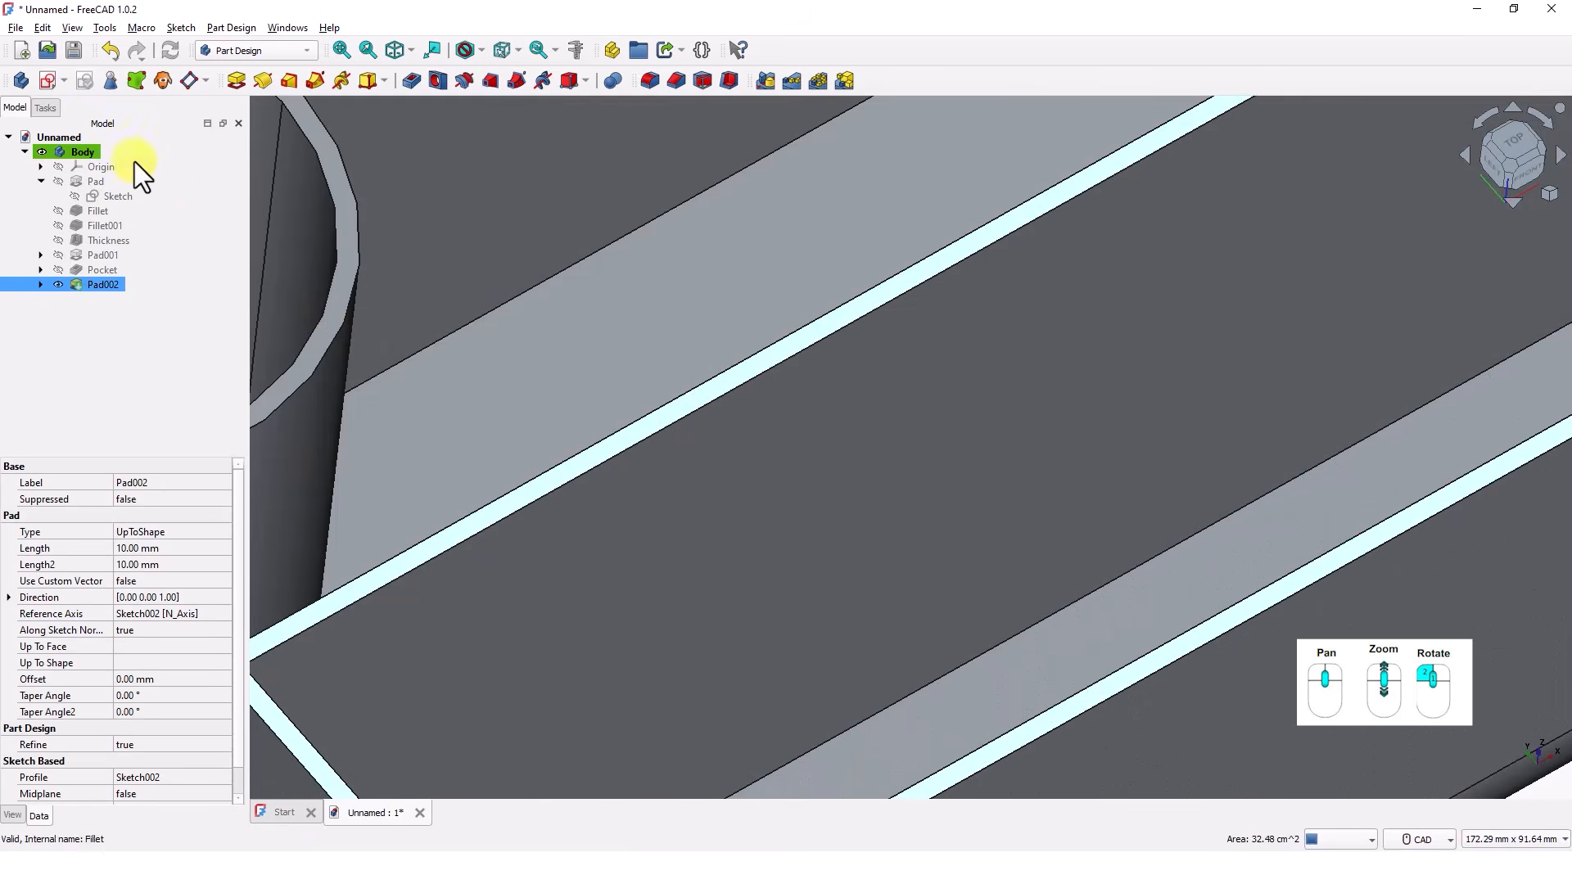
pyautogui.click(46, 79)
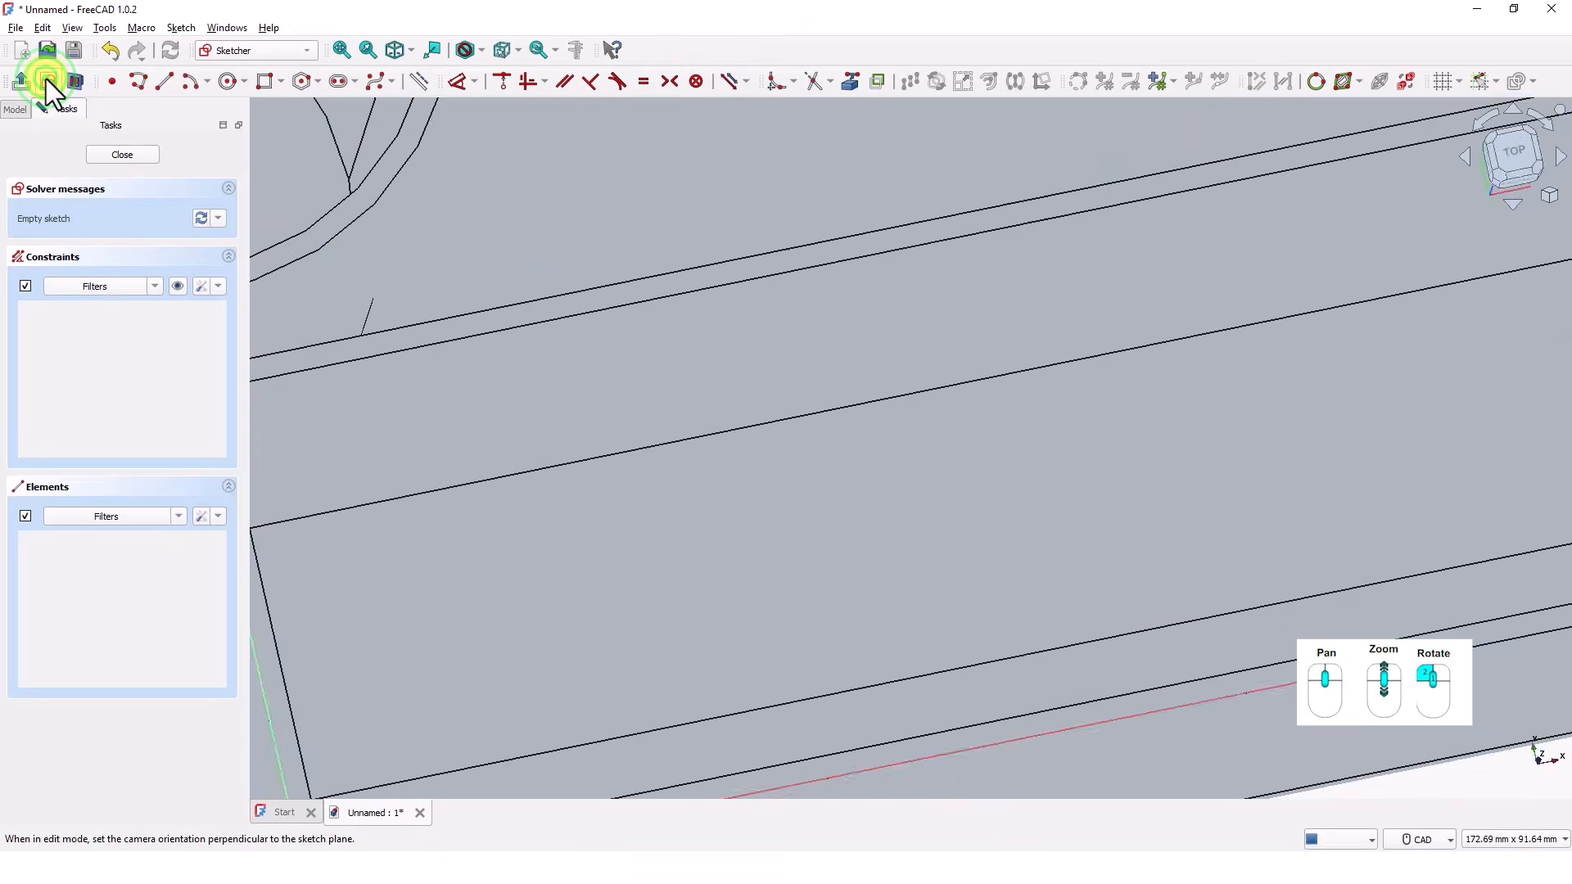
# Step: Link the long back wall's inner edge and the divider's facing edge into the sketch as external geometry
pyautogui.scroll(-4, 641, 292)
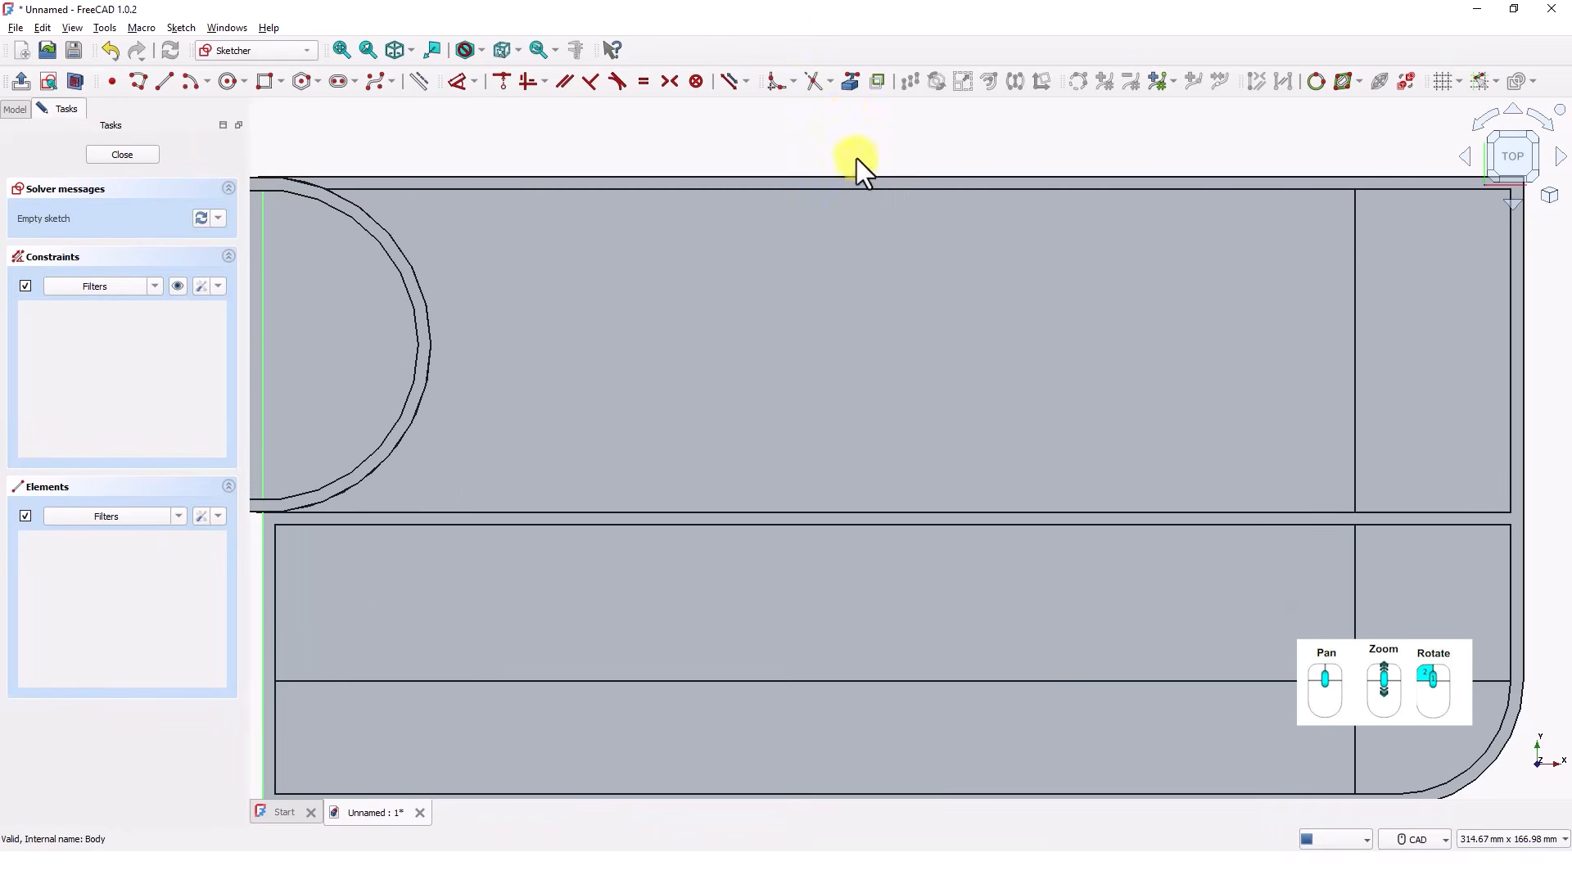
pyautogui.click(850, 80)
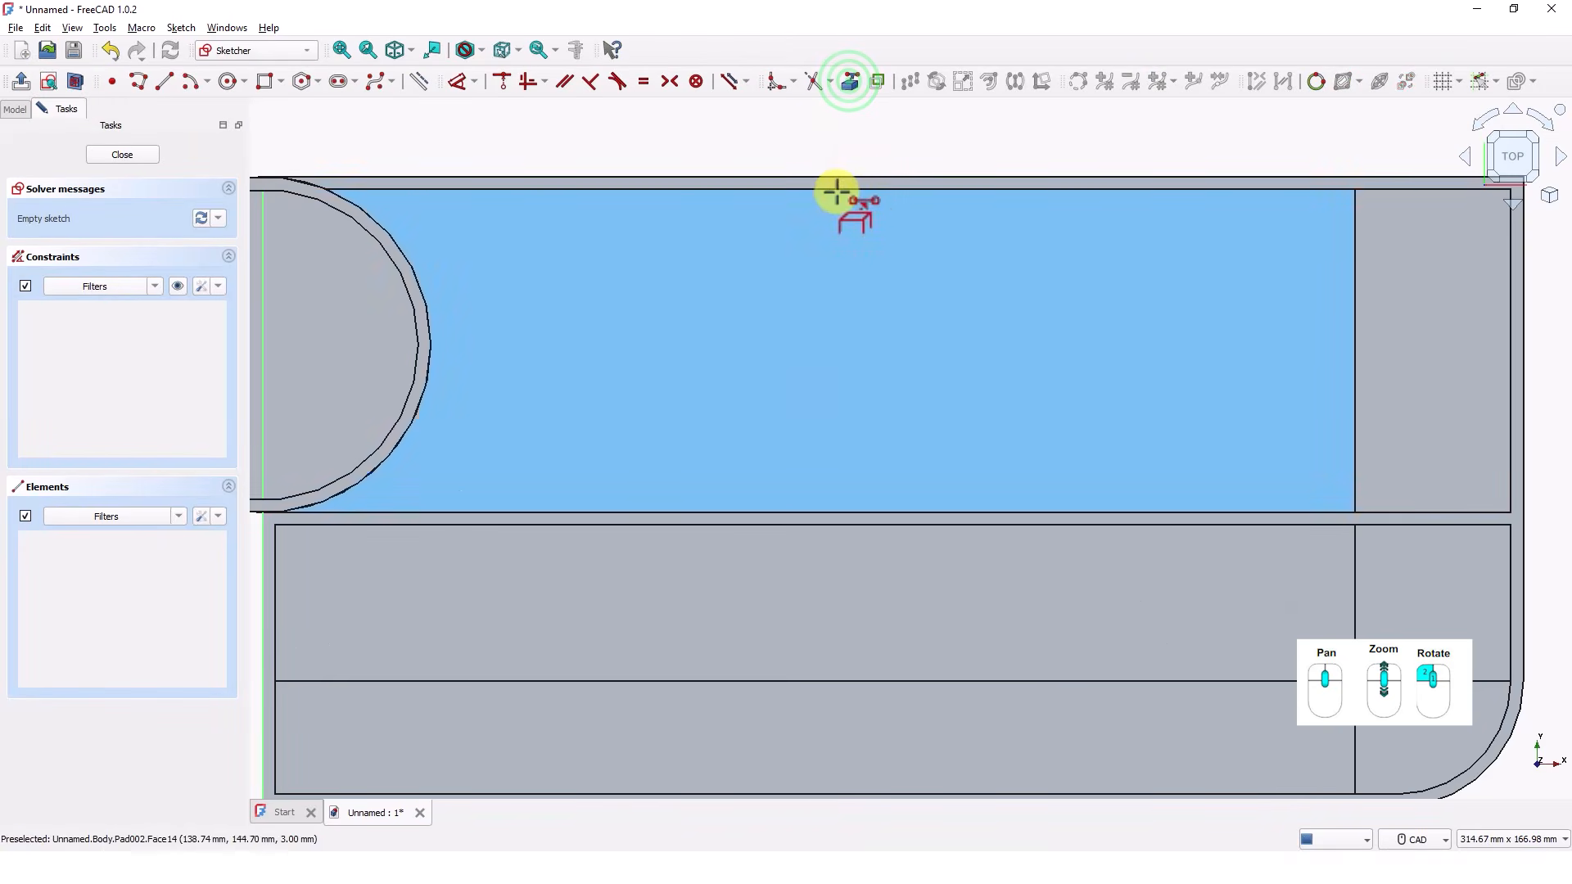
pyautogui.click(835, 189)
pyautogui.click(824, 514)
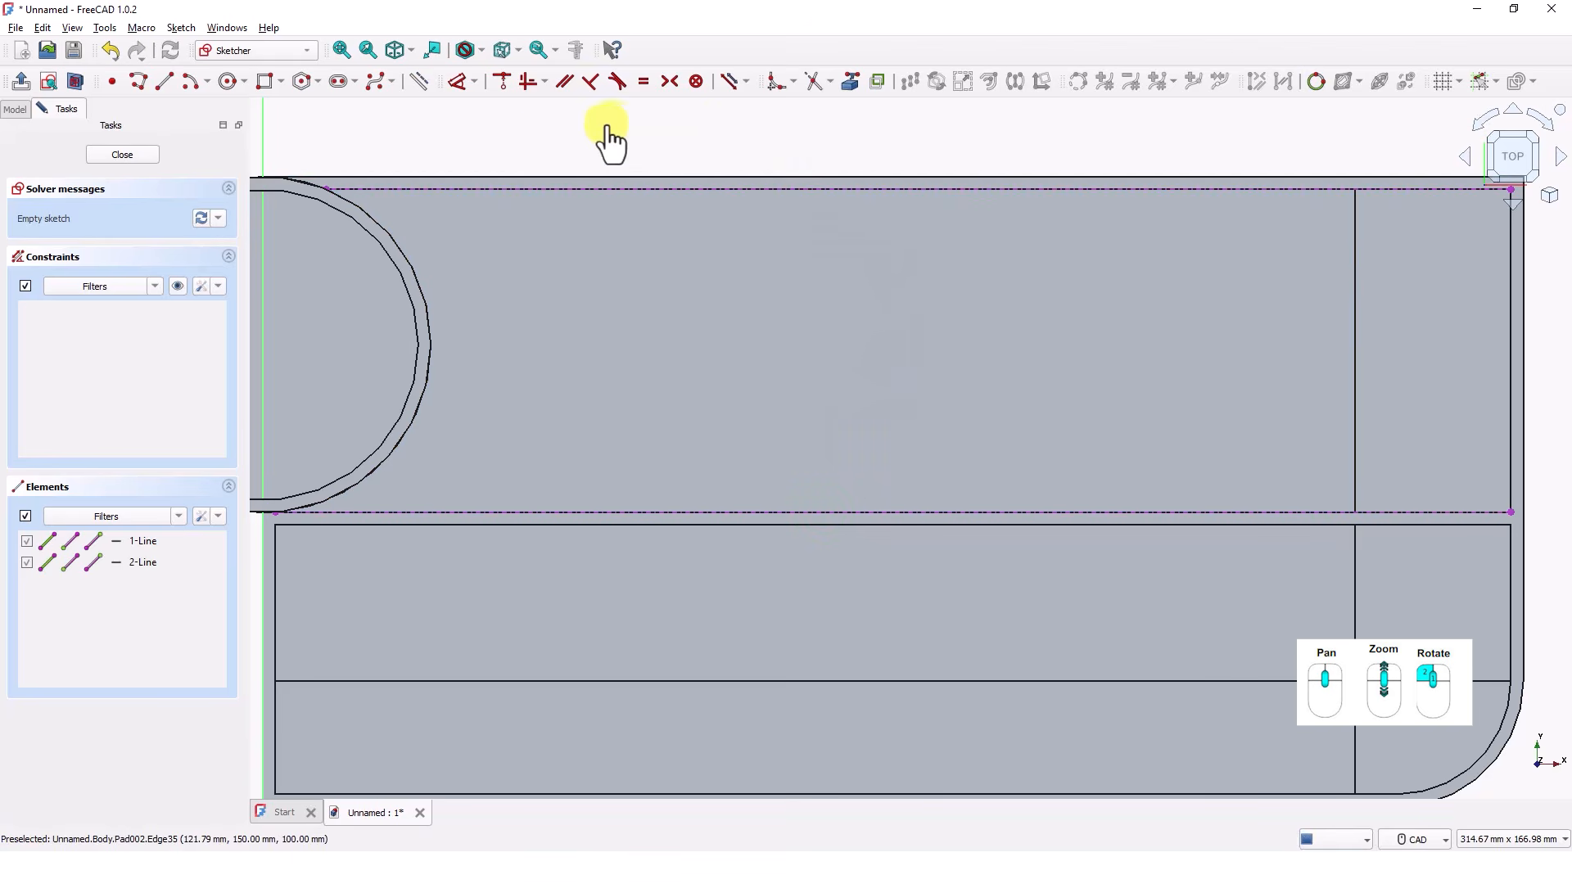
# Step: Draw a rectangle about 9 mm wide between the projected back wall and divider edges, crossing the cylinder-side compartment
pyautogui.click(263, 81)
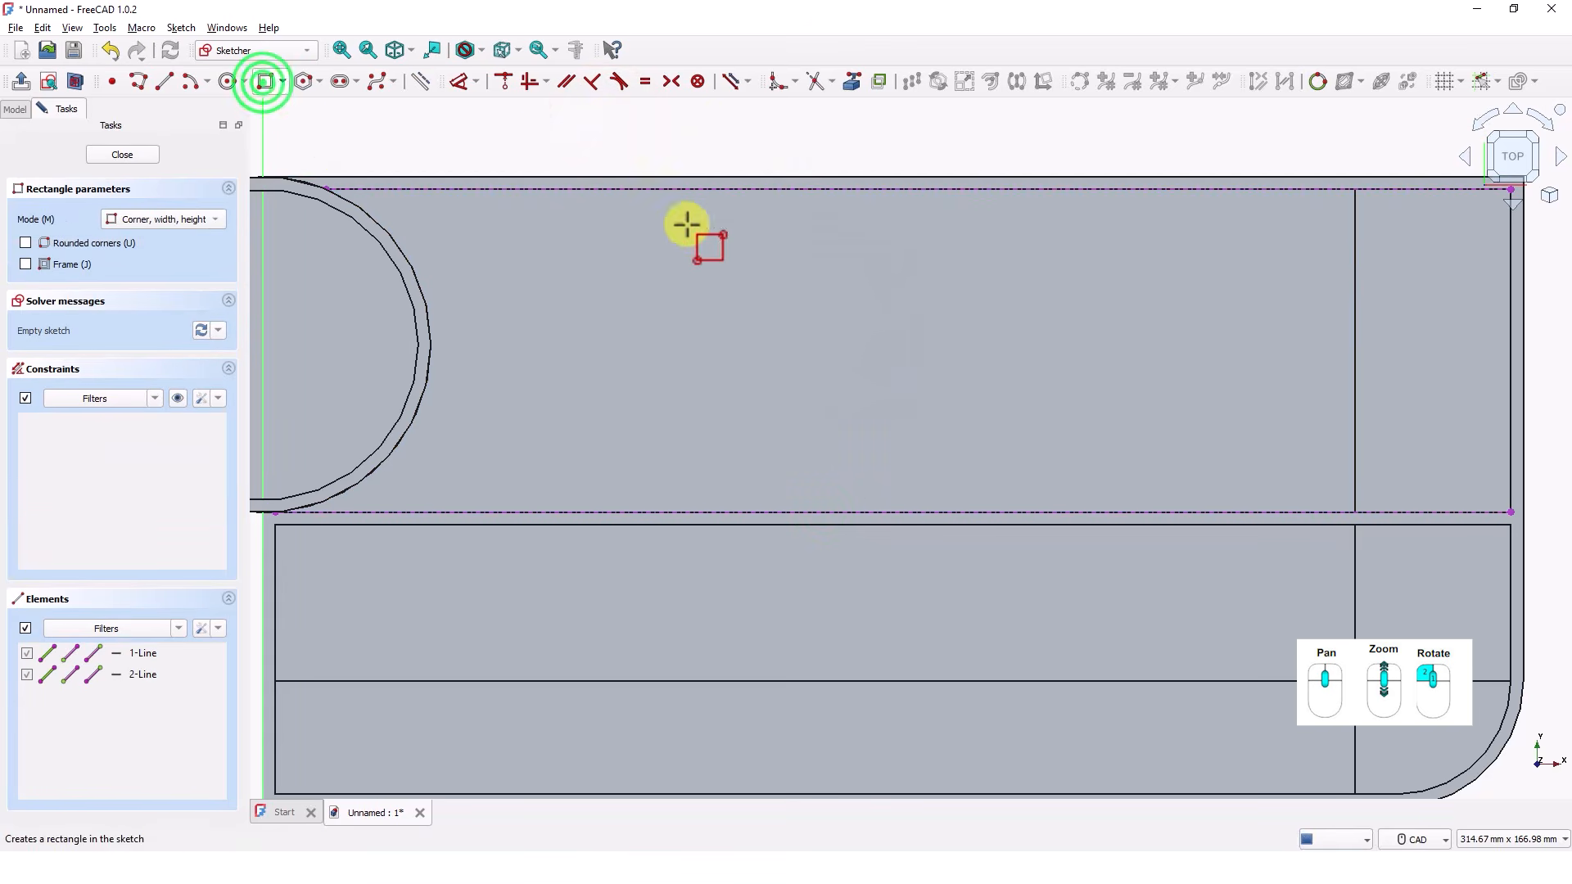
pyautogui.click(609, 190)
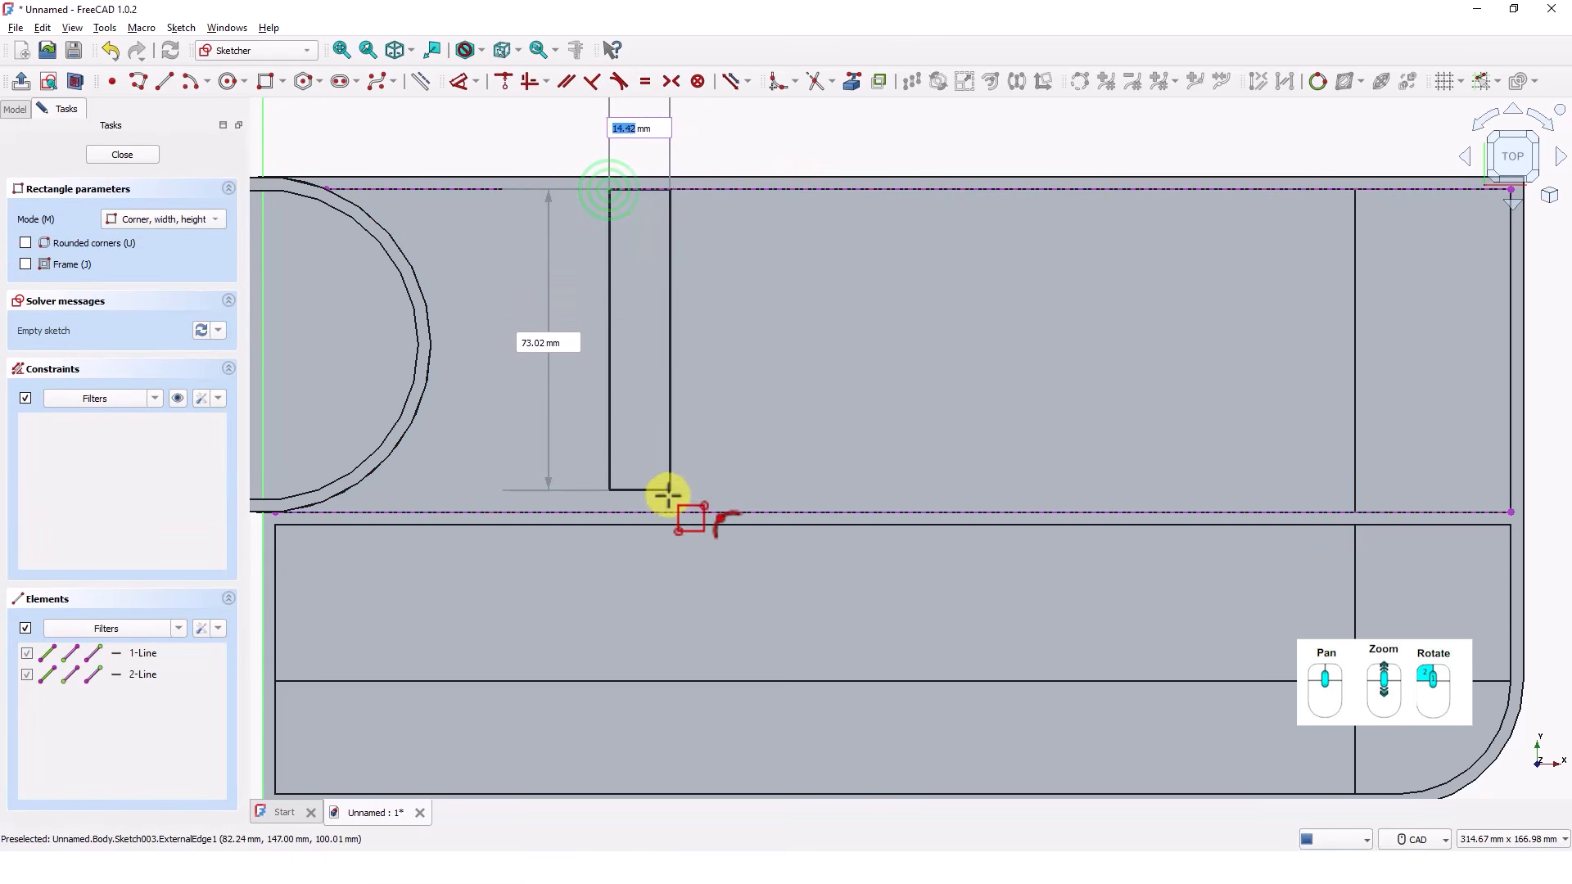
pyautogui.click(649, 512)
pyautogui.rightClick(648, 512)
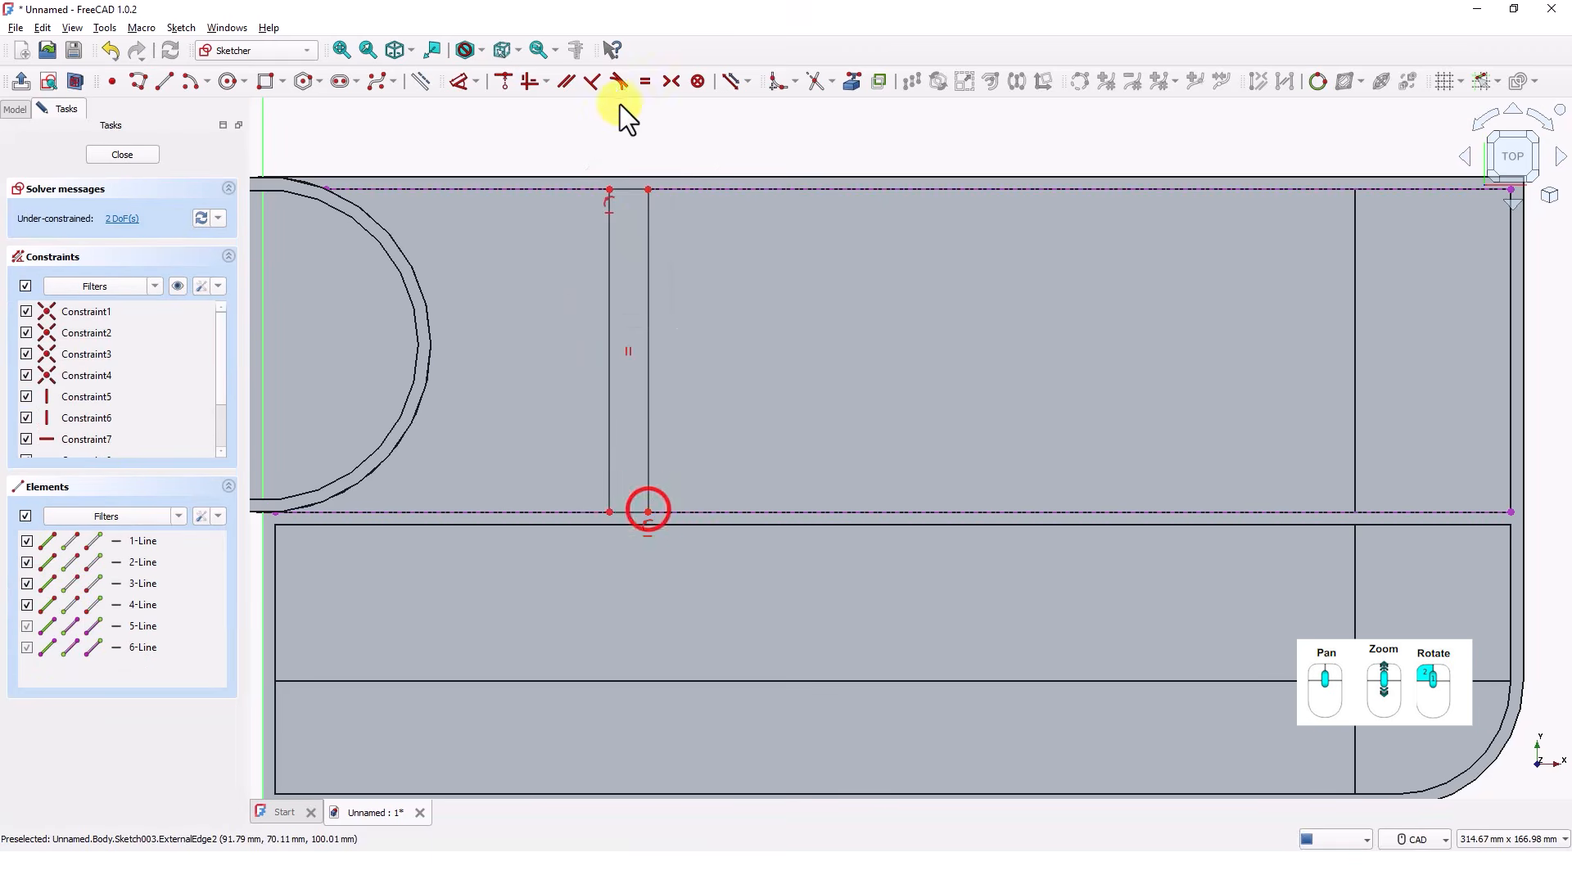
# Step: Dimension the crosswise rectangle's width at 3 mm
pyautogui.click(455, 84)
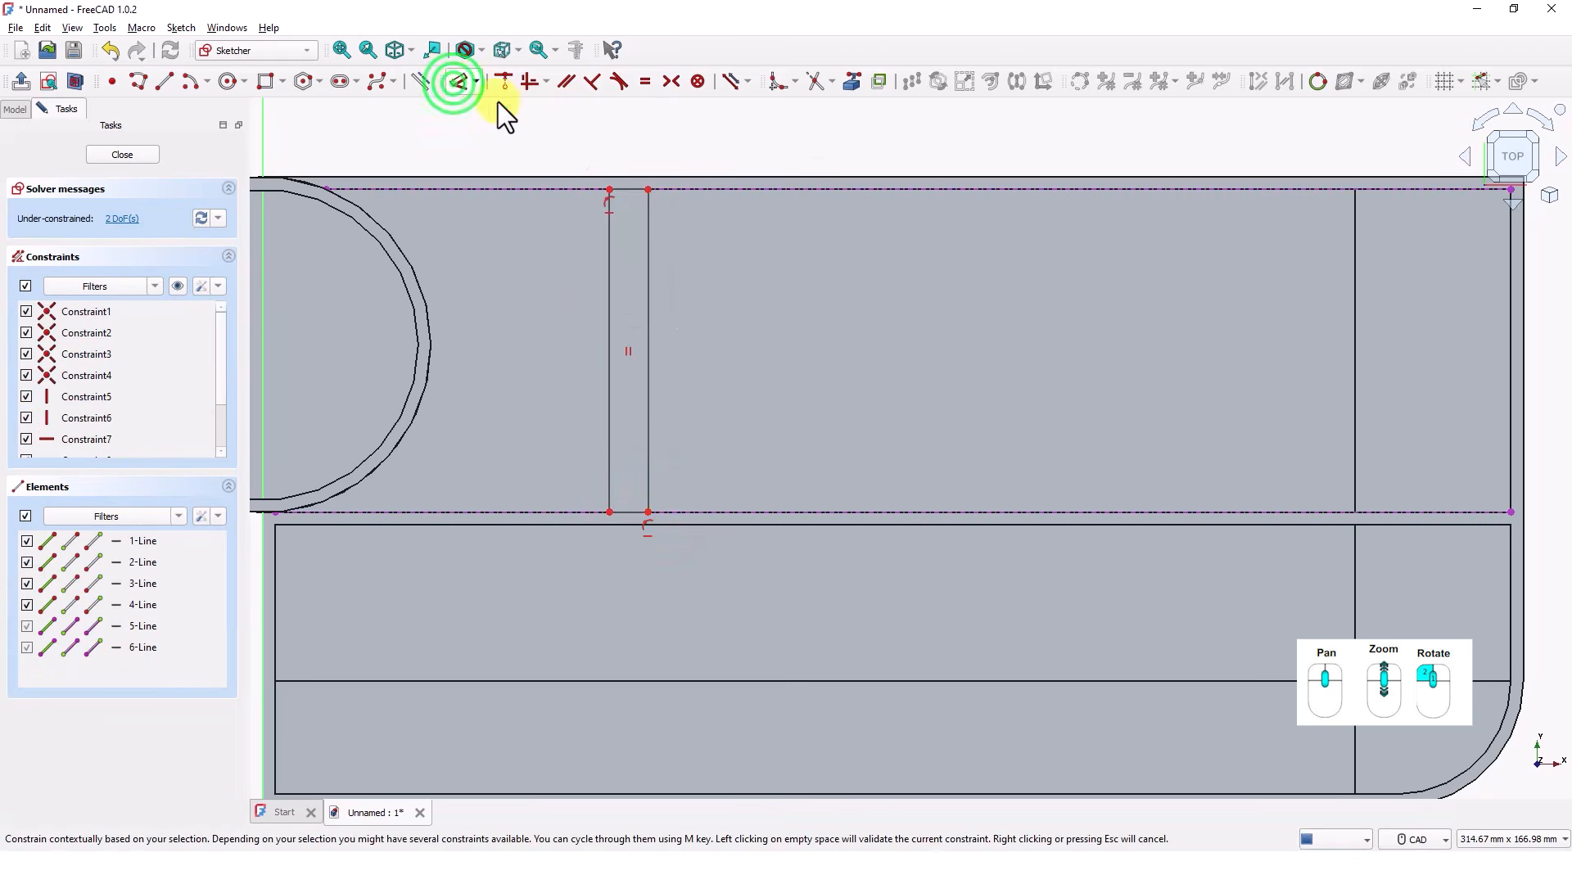
pyautogui.click(617, 185)
pyautogui.click(720, 160)
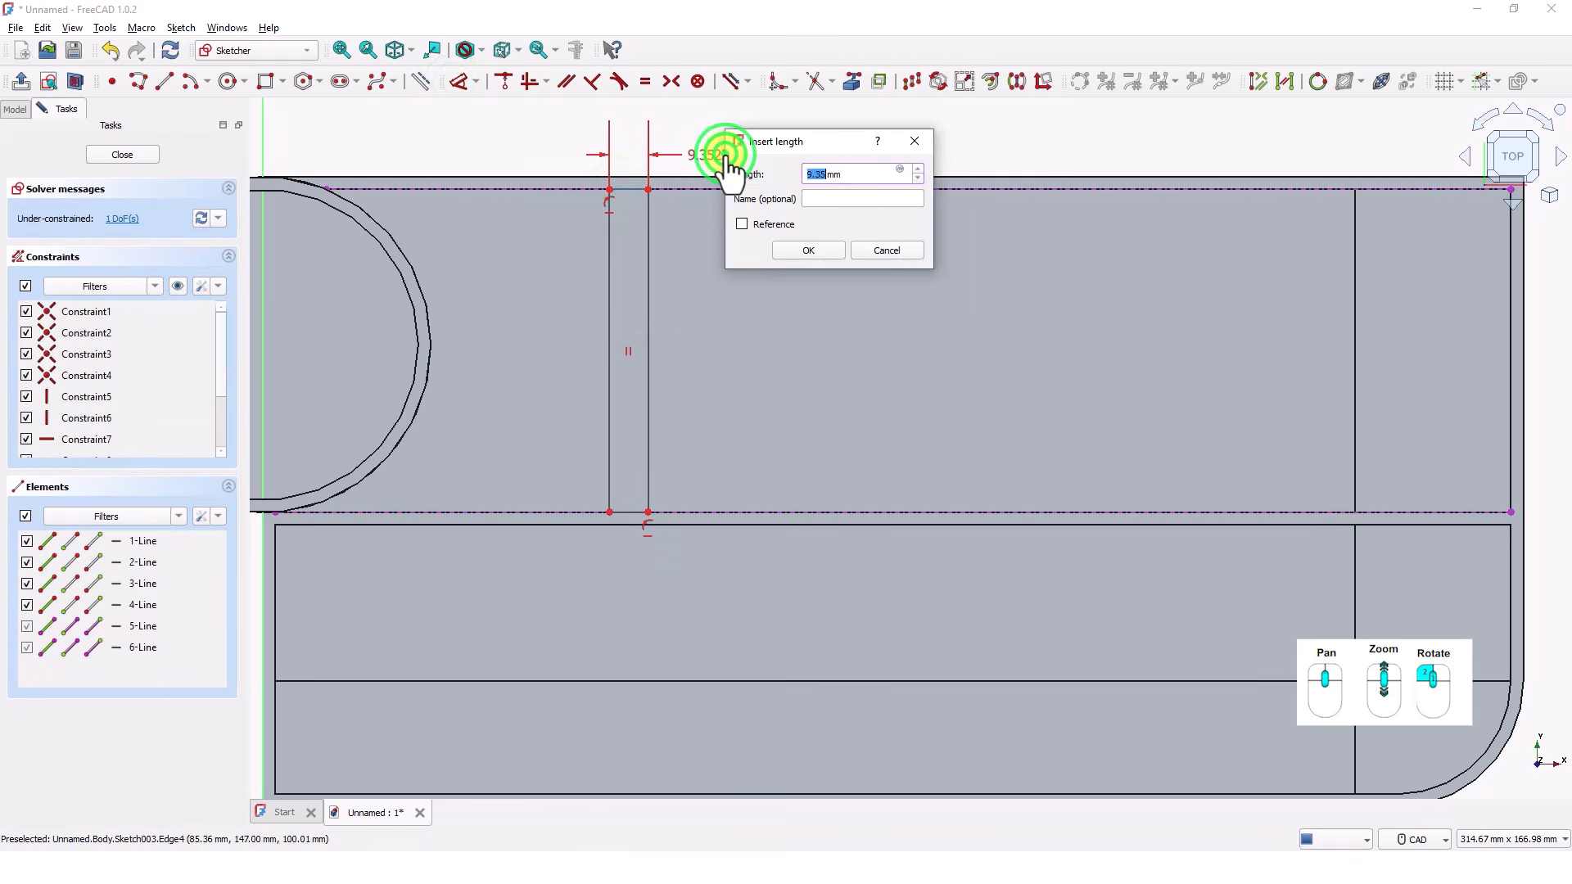
pyautogui.write('3')
pyautogui.press('Return')
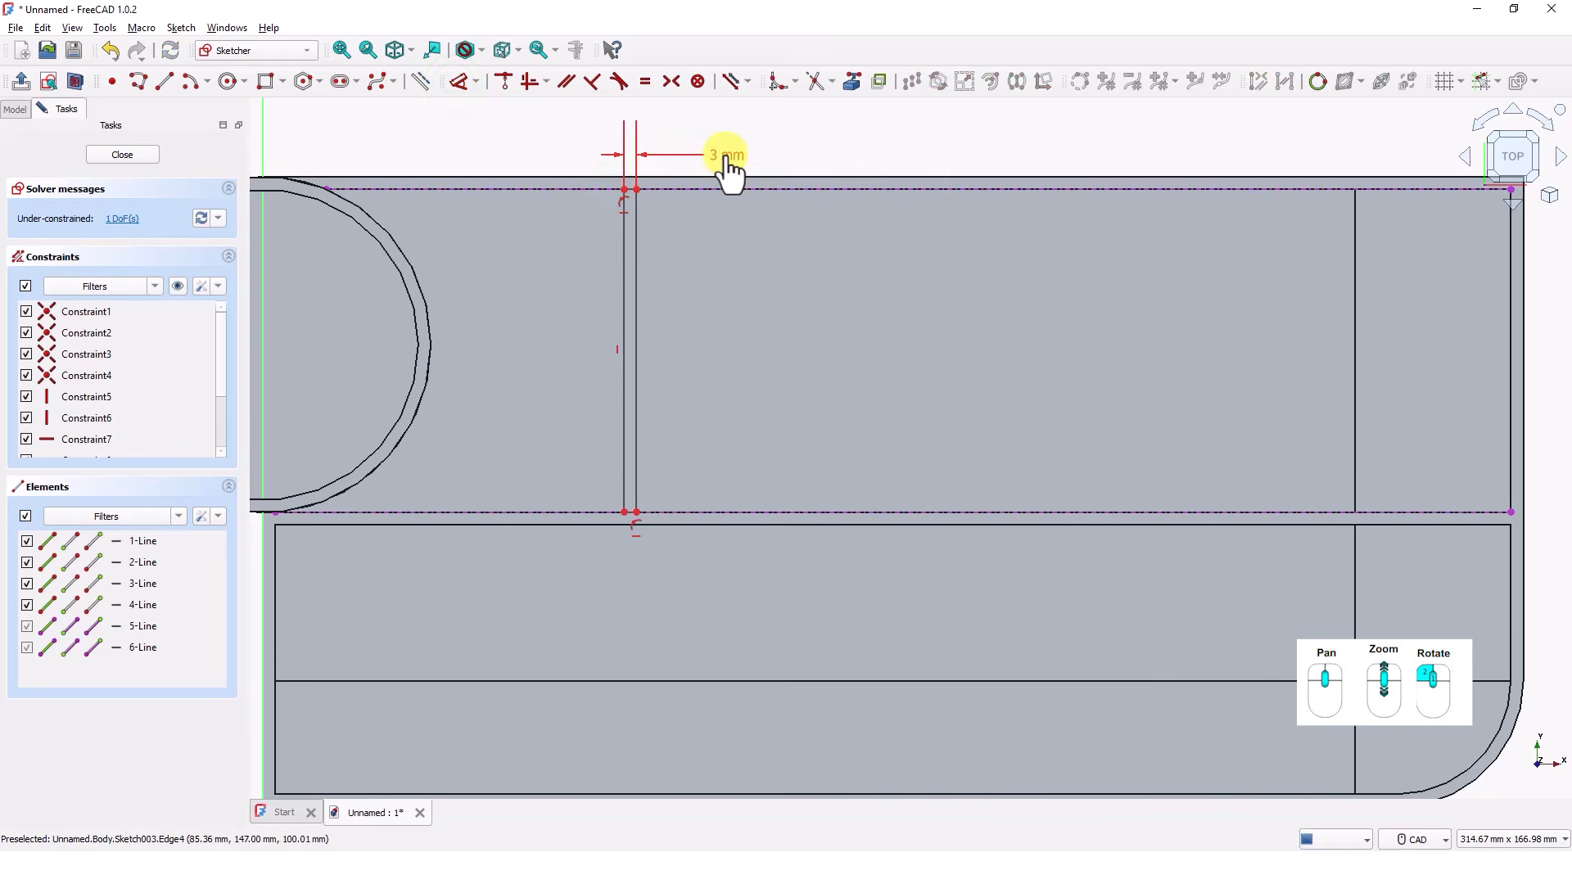
# Step: Dimension the crosswise rectangle's cylinder-side edge 80 mm from the vertical axis and close the sketch
pyautogui.click(625, 241)
pyautogui.moveTo(445, 165)
pyautogui.mouseDown(button='middle')
pyautogui.moveTo(631, 204)
pyautogui.moveTo(769, 201)
pyautogui.mouseUp(button='middle')
pyautogui.click(593, 200)
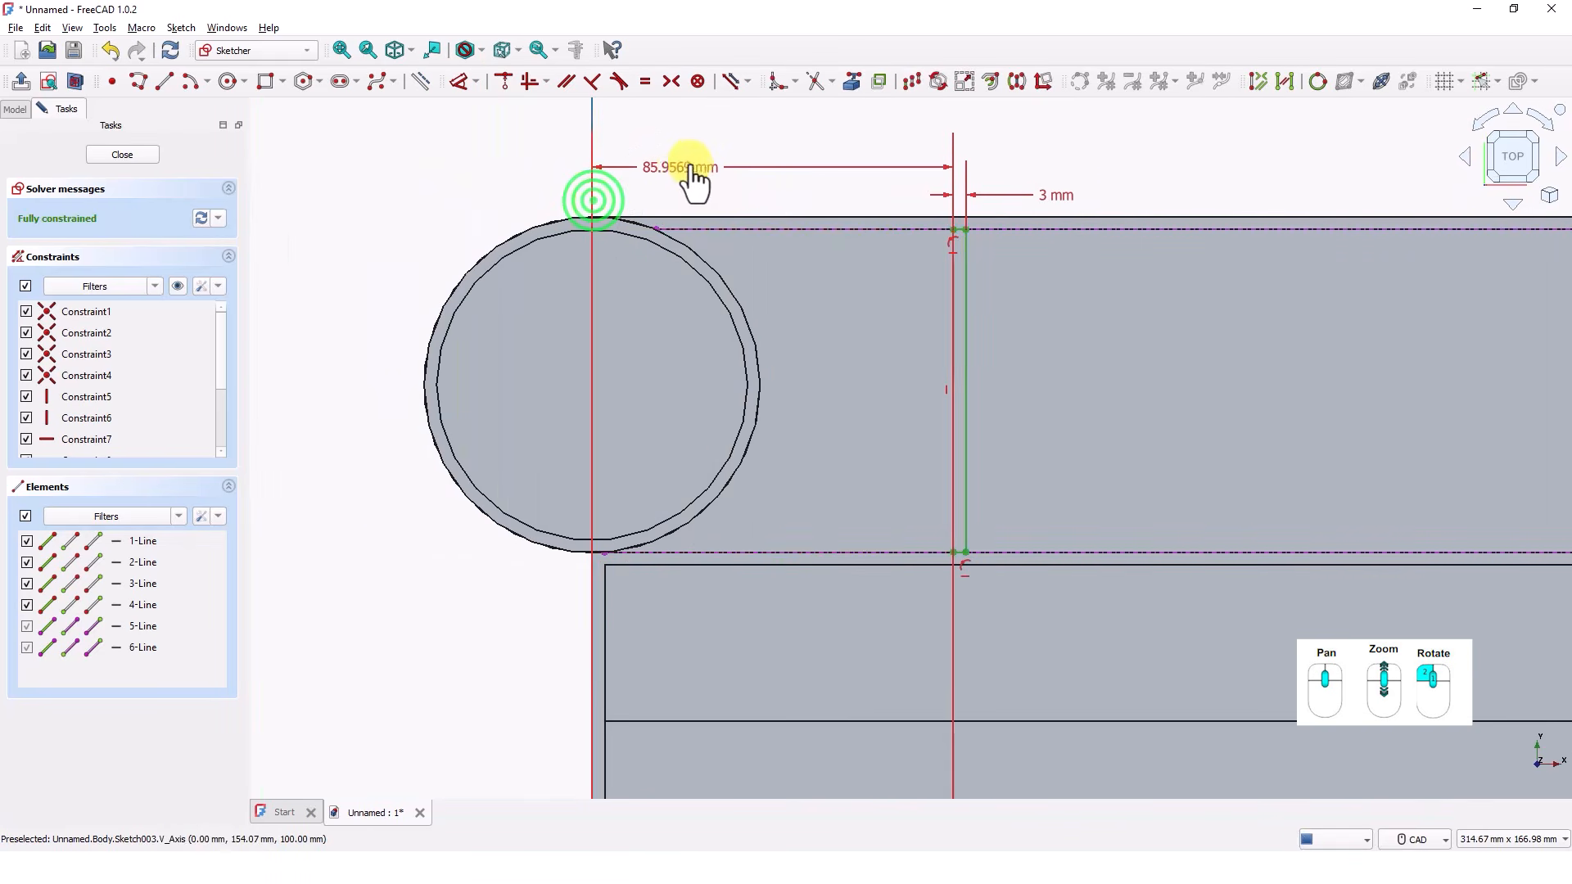
pyautogui.click(694, 168)
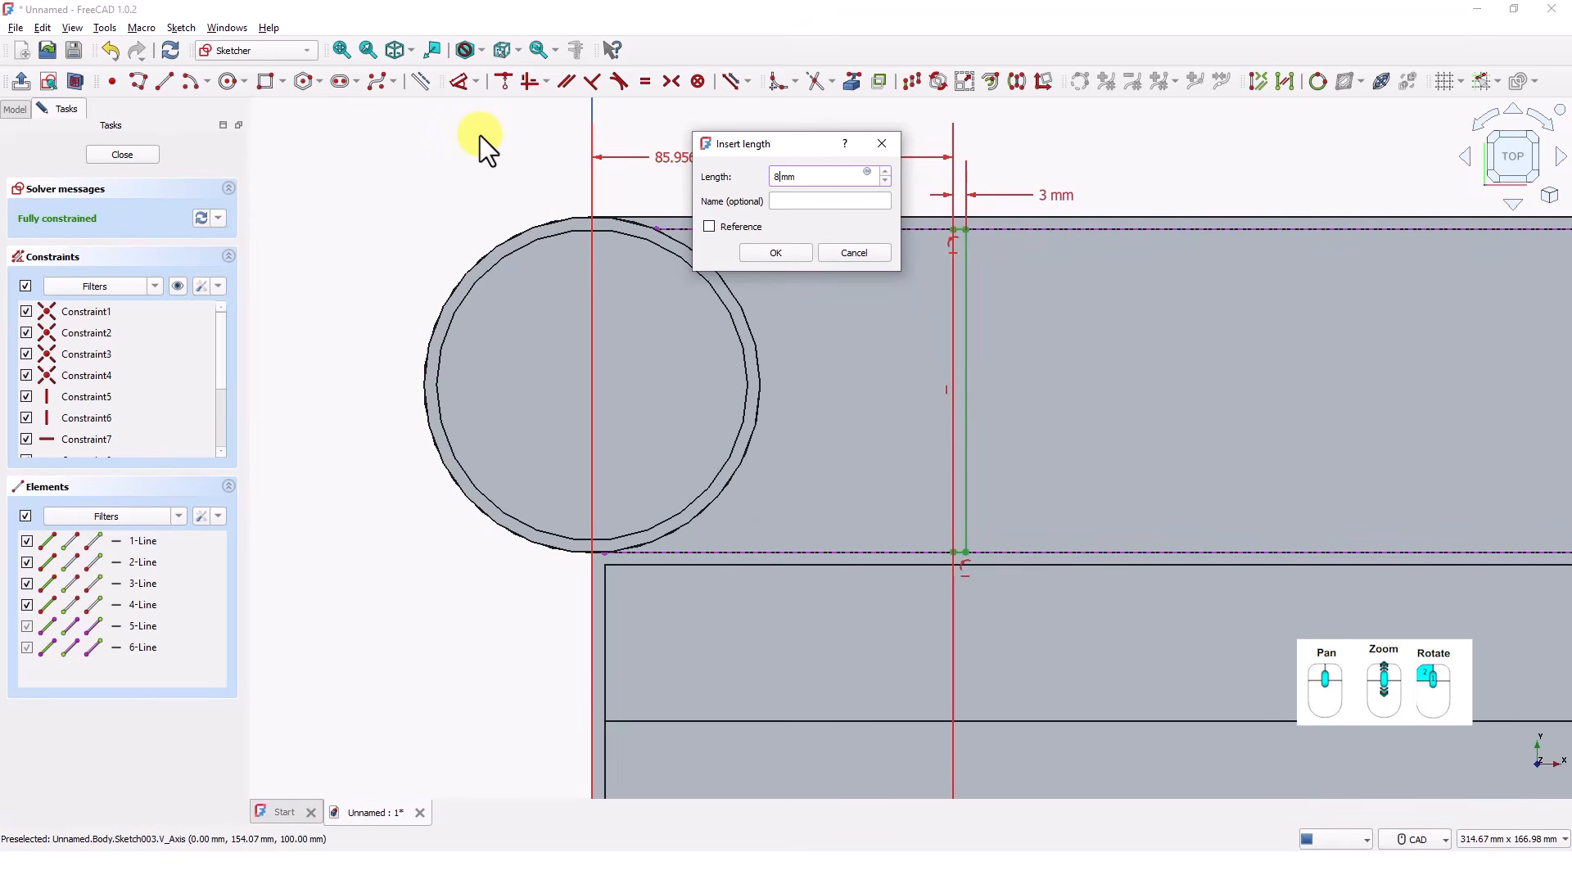
pyautogui.press('Return')
pyautogui.rightClick(430, 159)
pyautogui.moveTo(477, 169); pyautogui.dragTo(406, 203, button='middle')
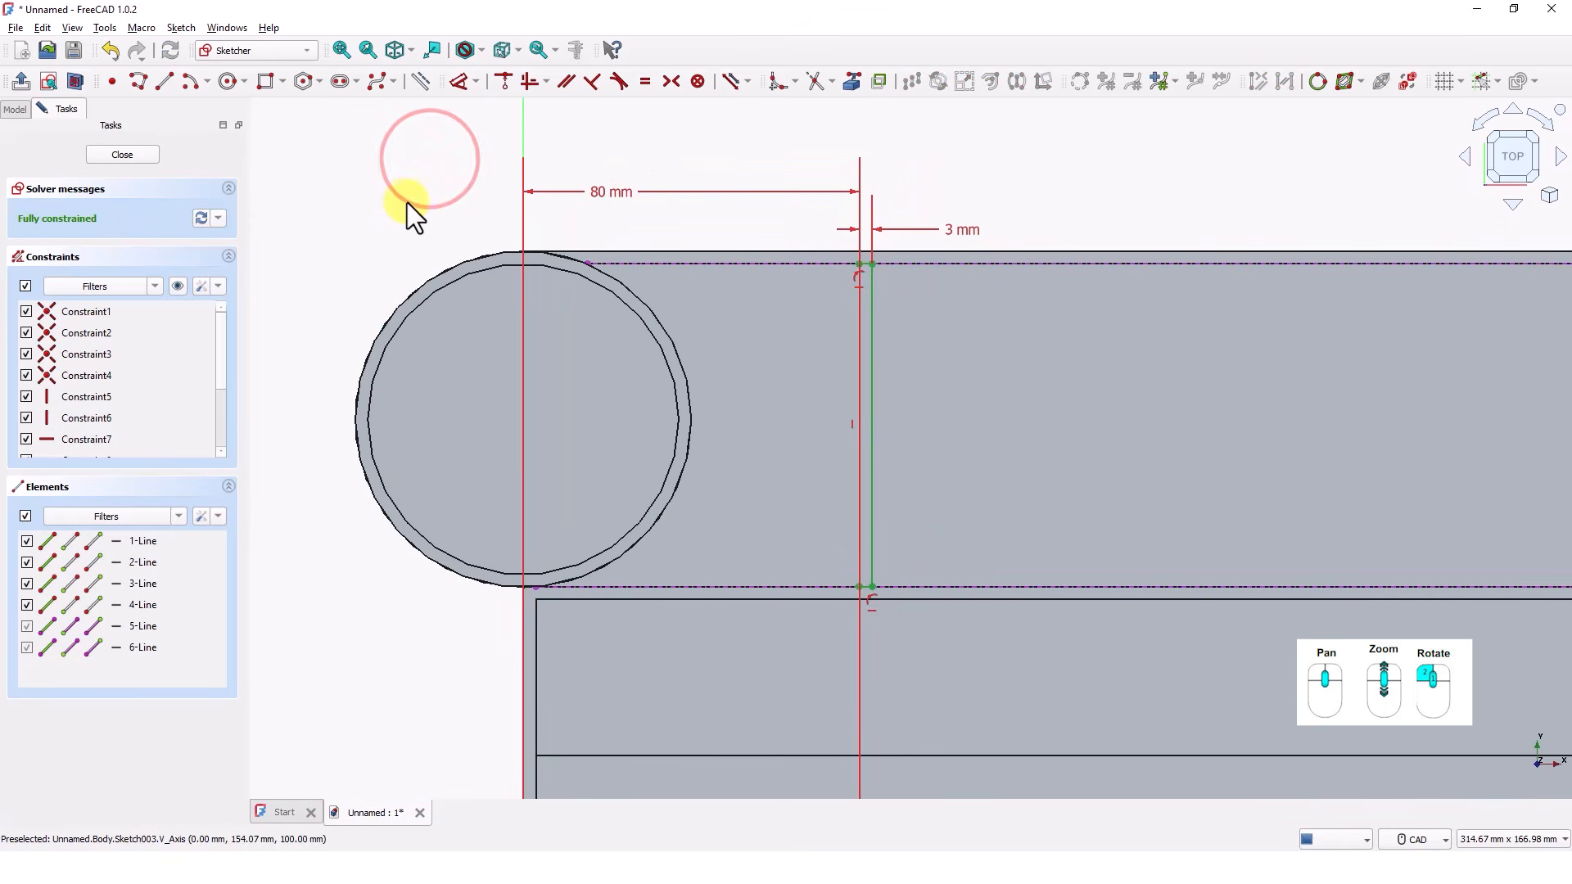
pyautogui.click(140, 155)
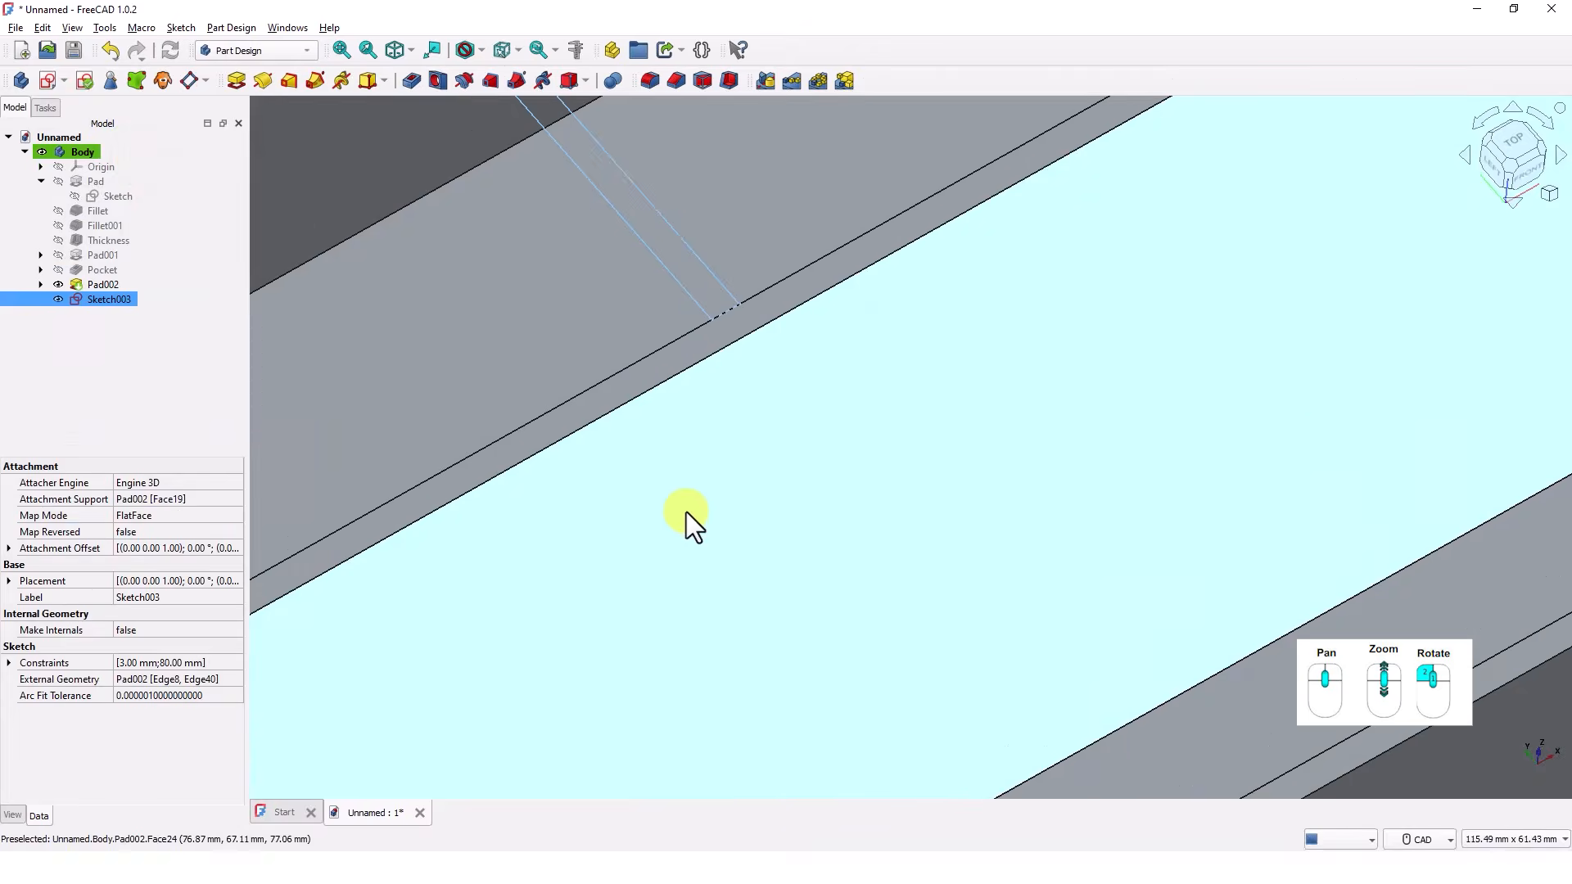
# Step: Pad the crosswise divider sketch with the Up to face type, ending on the compartment's floor
pyautogui.scroll(-3, 686, 513)
pyautogui.moveTo(686, 513); pyautogui.dragTo(852, 531, button='middle')
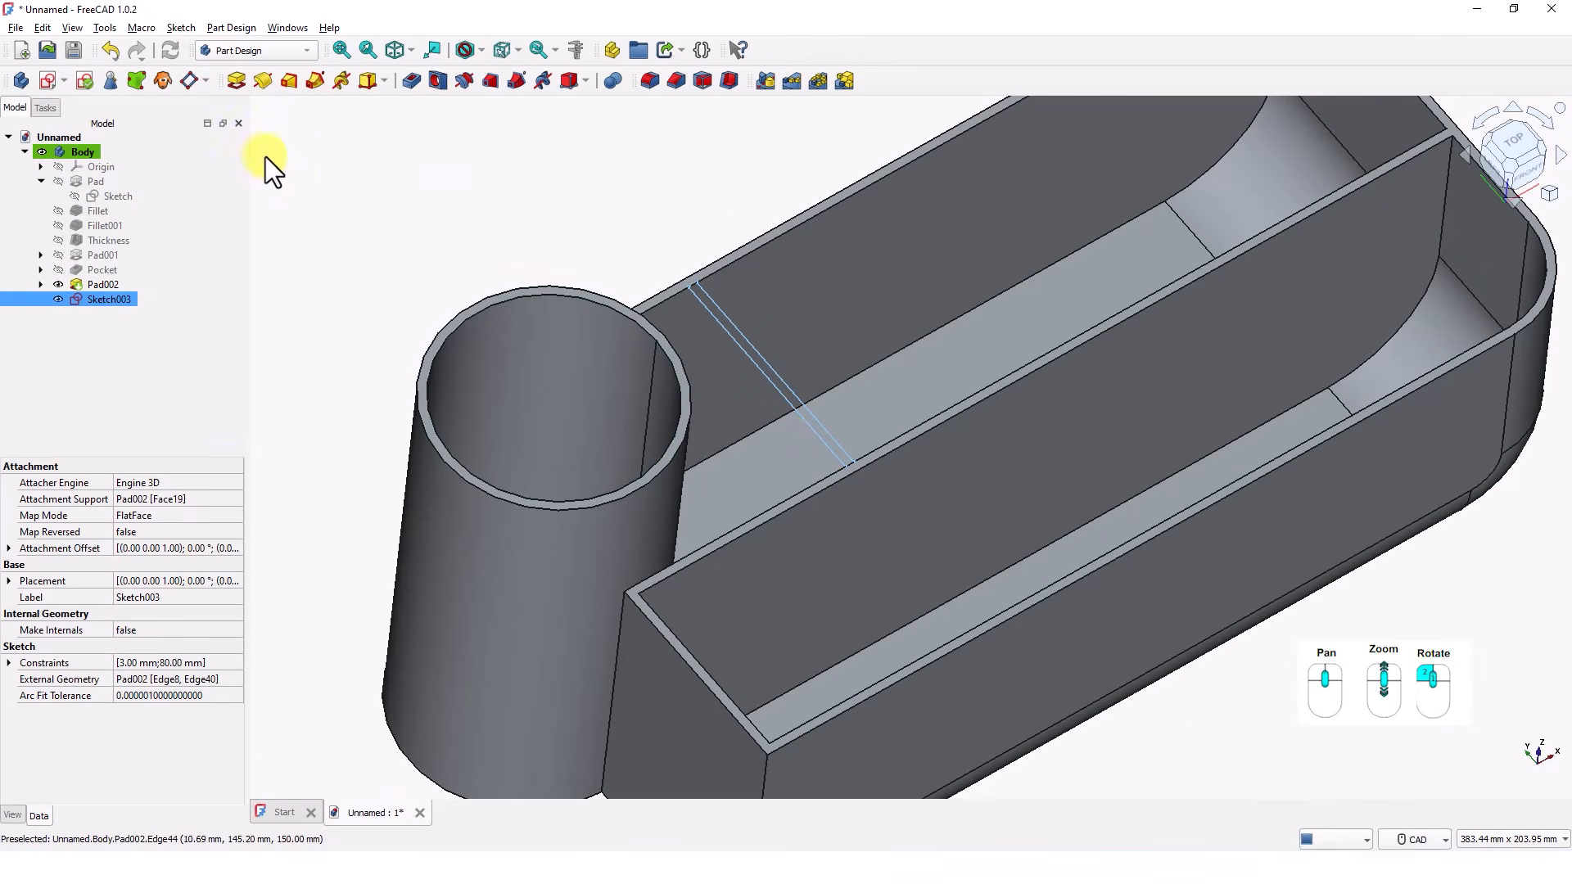
pyautogui.click(238, 75)
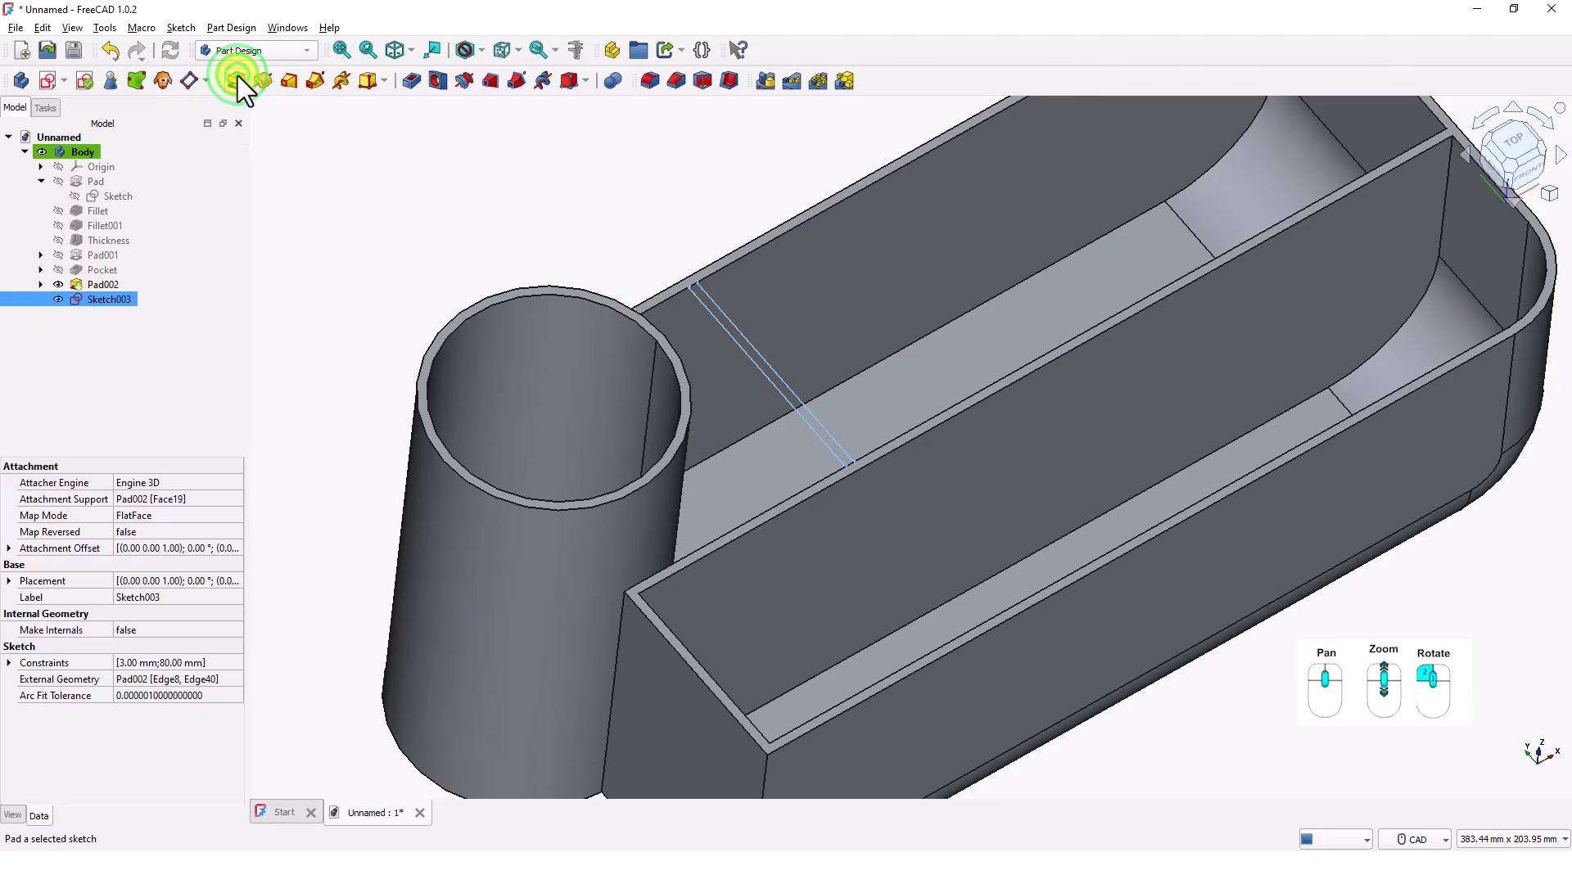
pyautogui.click(195, 218)
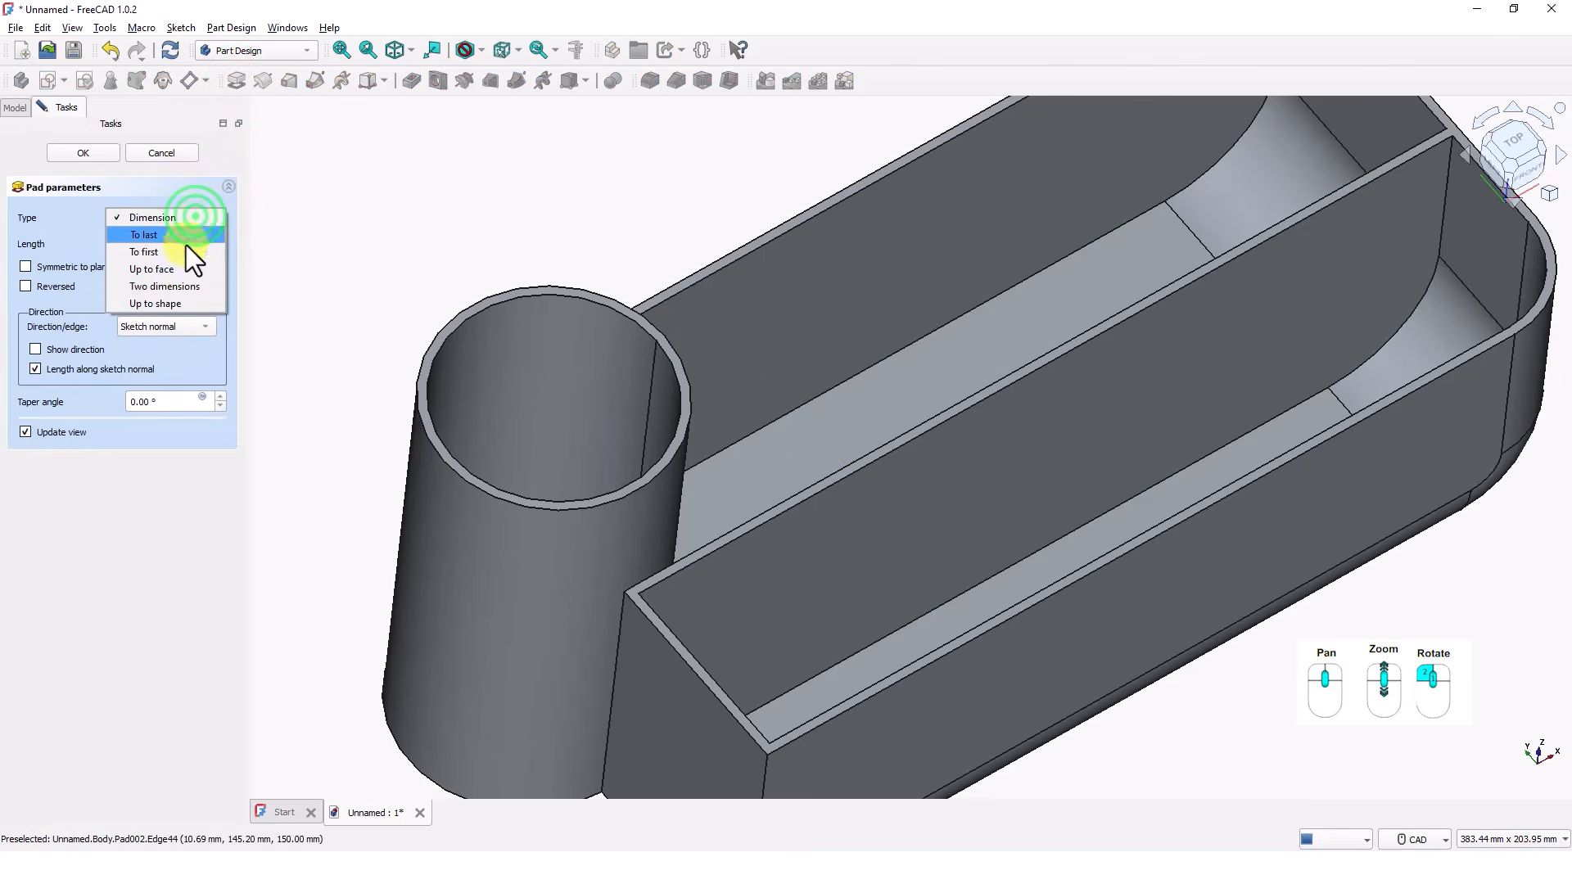
pyautogui.click(174, 267)
pyautogui.click(814, 447)
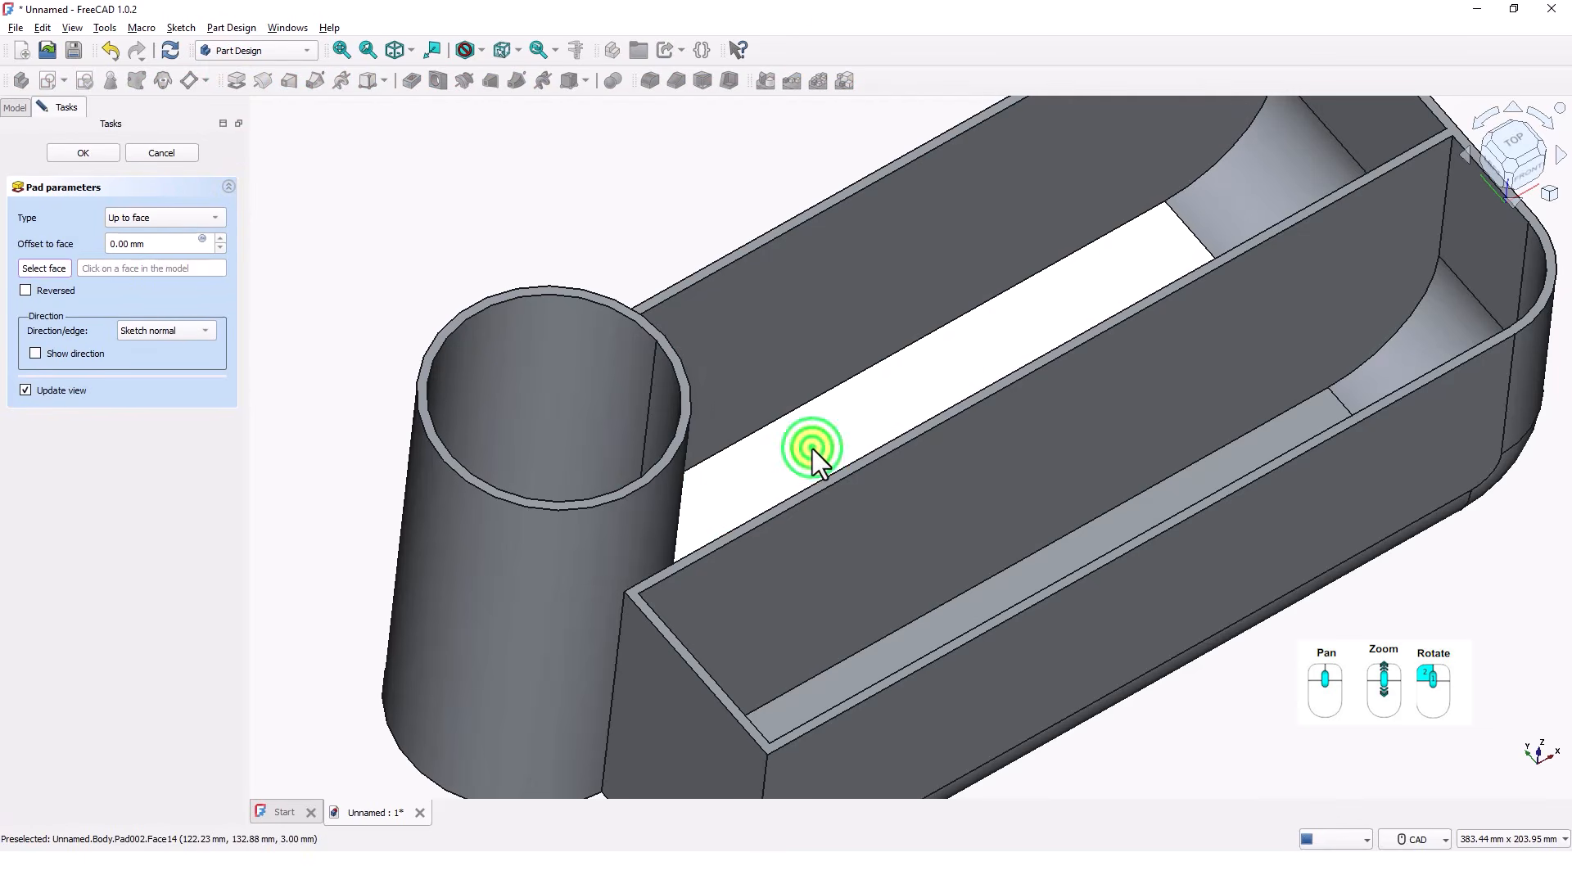
pyautogui.moveTo(674, 234); pyautogui.dragTo(551, 272, button='middle')
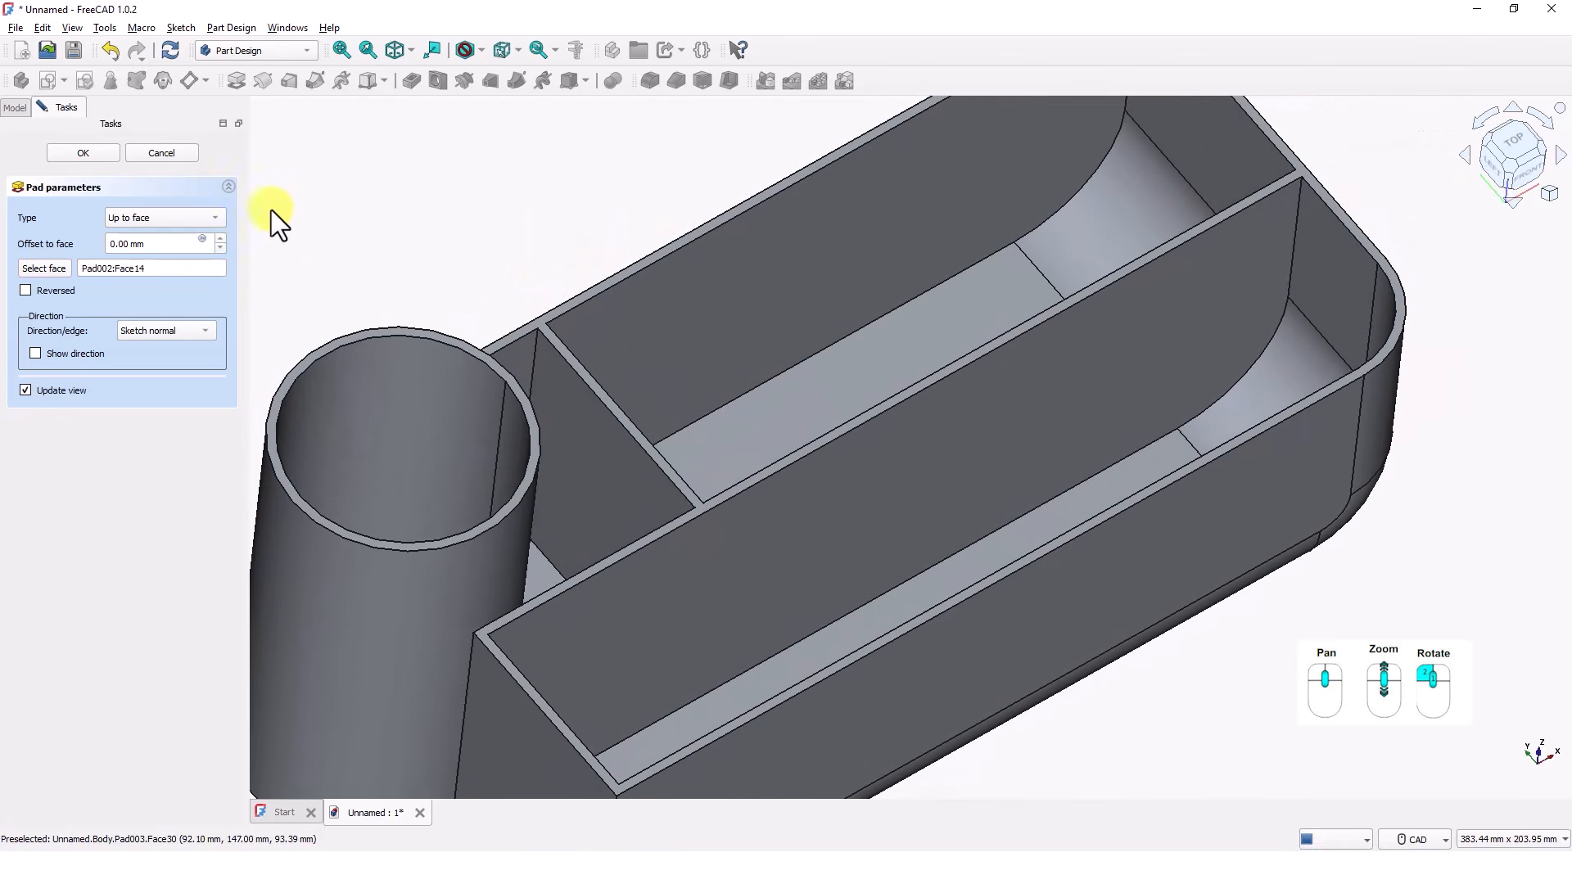
pyautogui.click(87, 153)
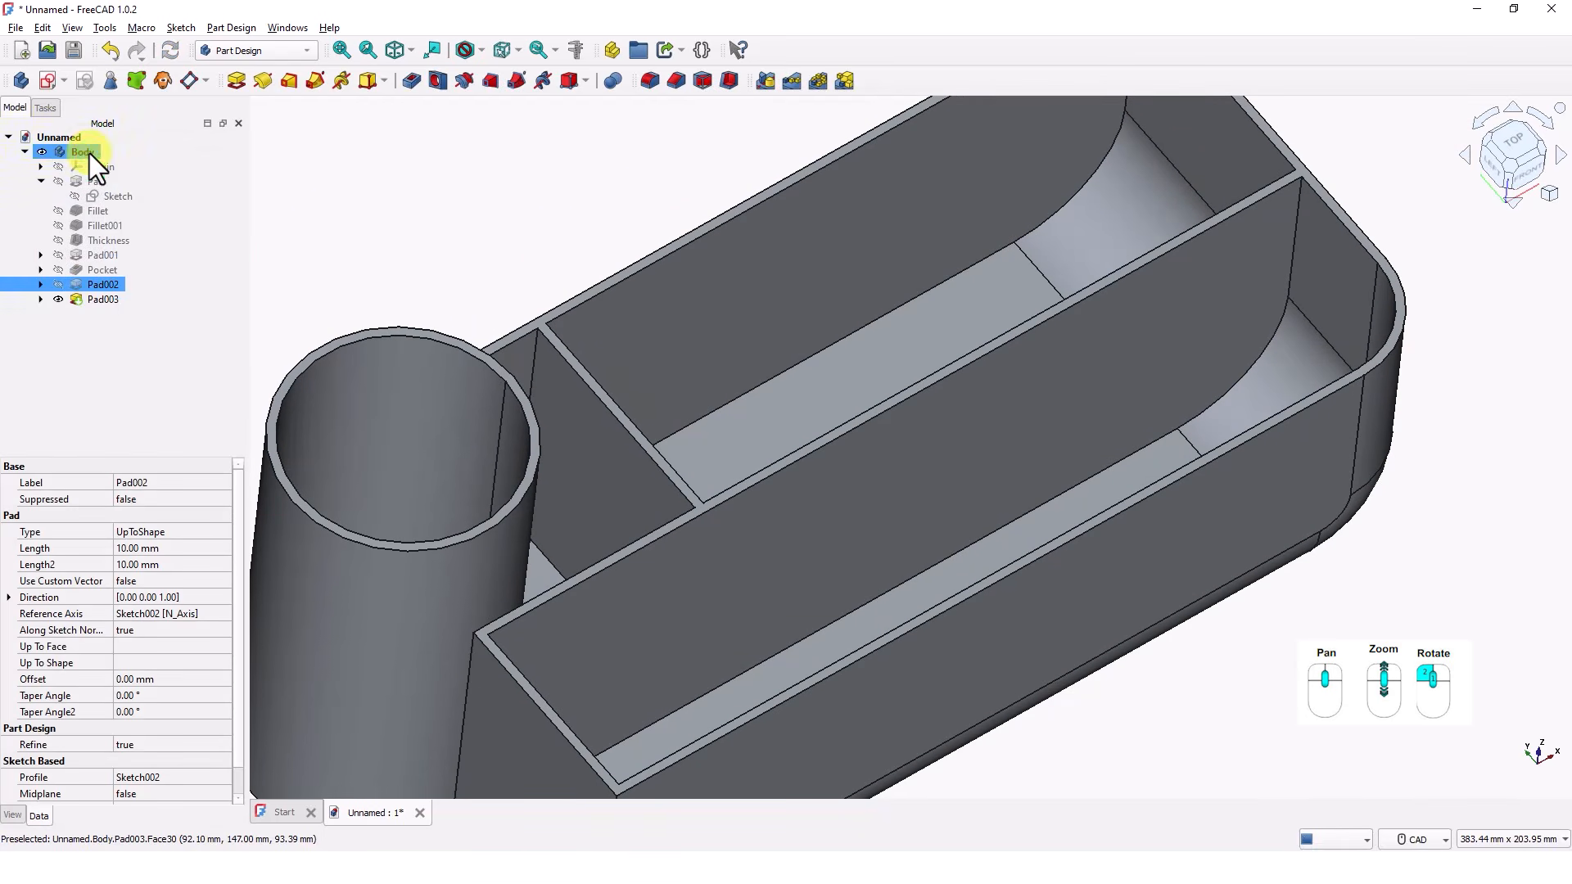
# Step: Start a new sketch on the floor face of the larger back compartment
pyautogui.moveTo(663, 183); pyautogui.dragTo(627, 176, button='middle')
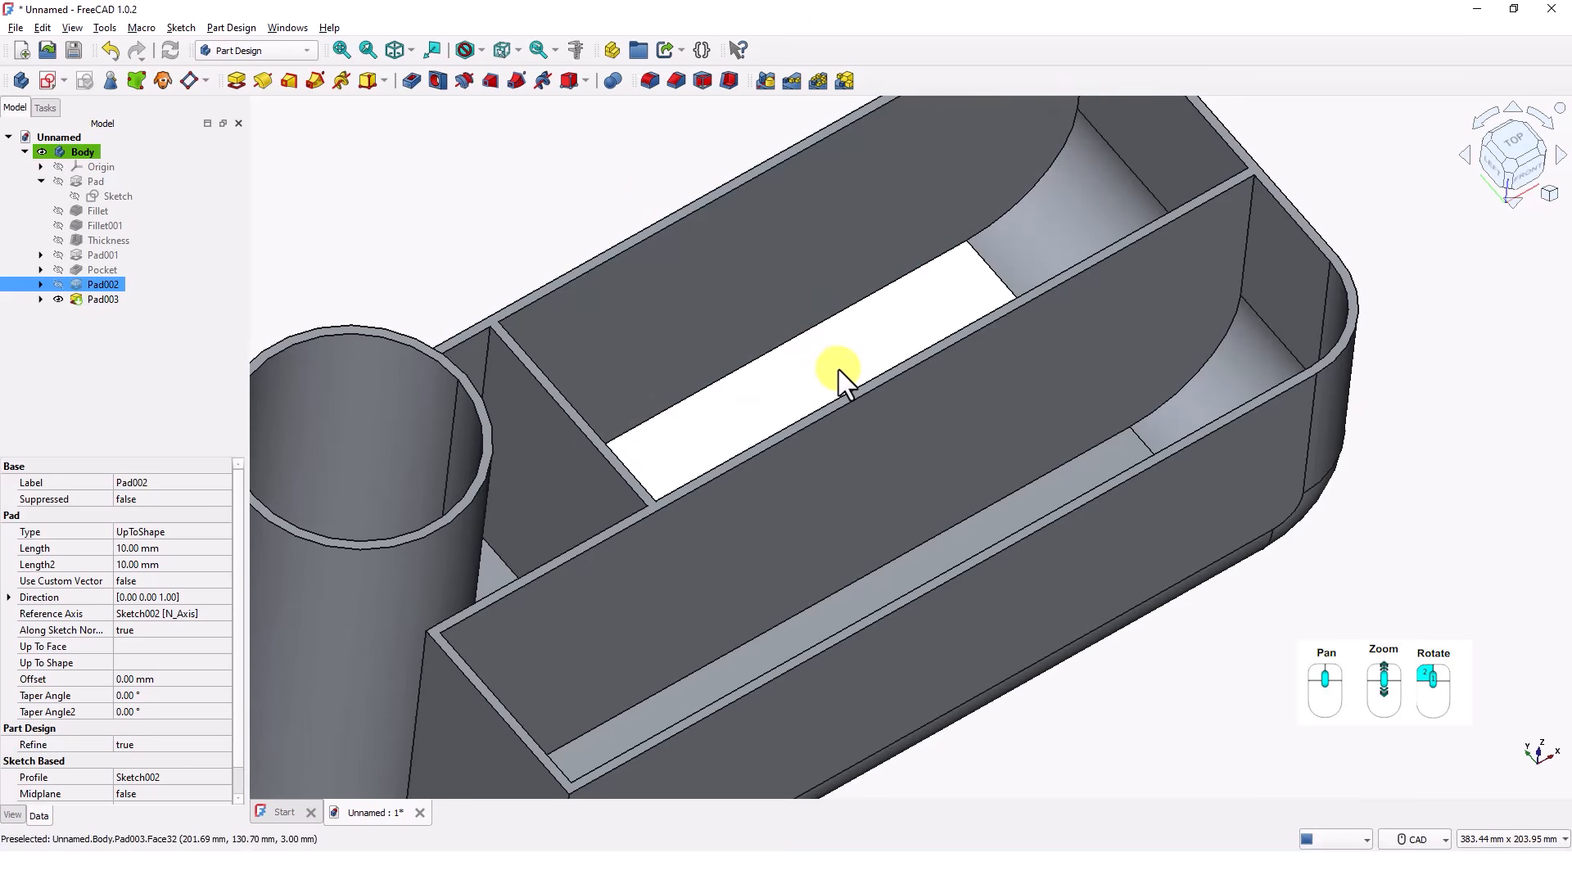
pyautogui.click(838, 370)
pyautogui.moveTo(559, 168); pyautogui.dragTo(518, 203, button='middle')
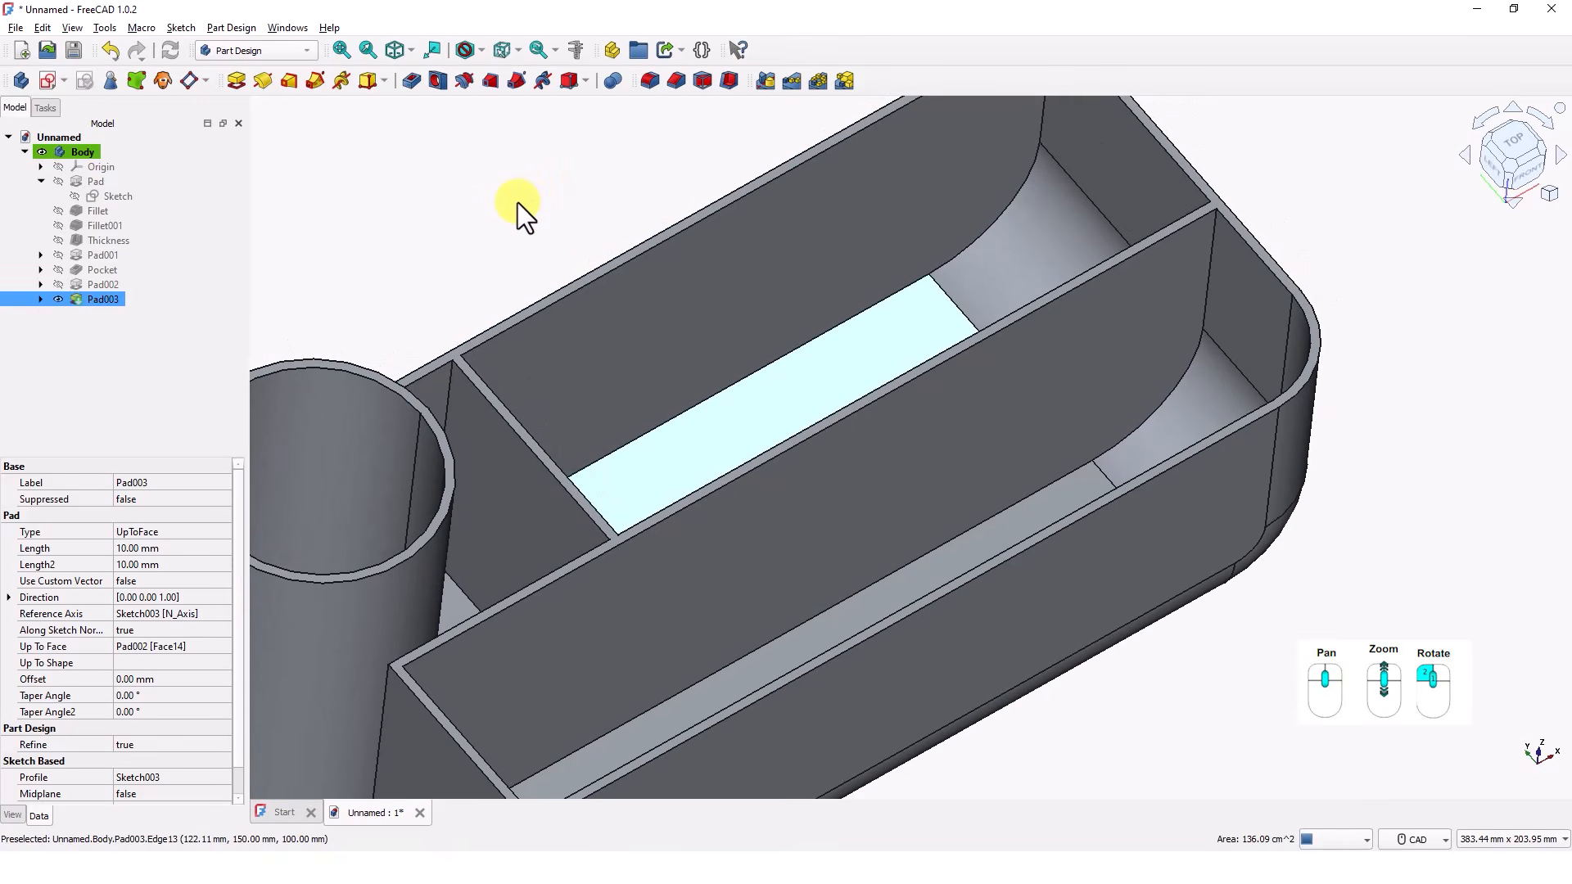
pyautogui.click(44, 80)
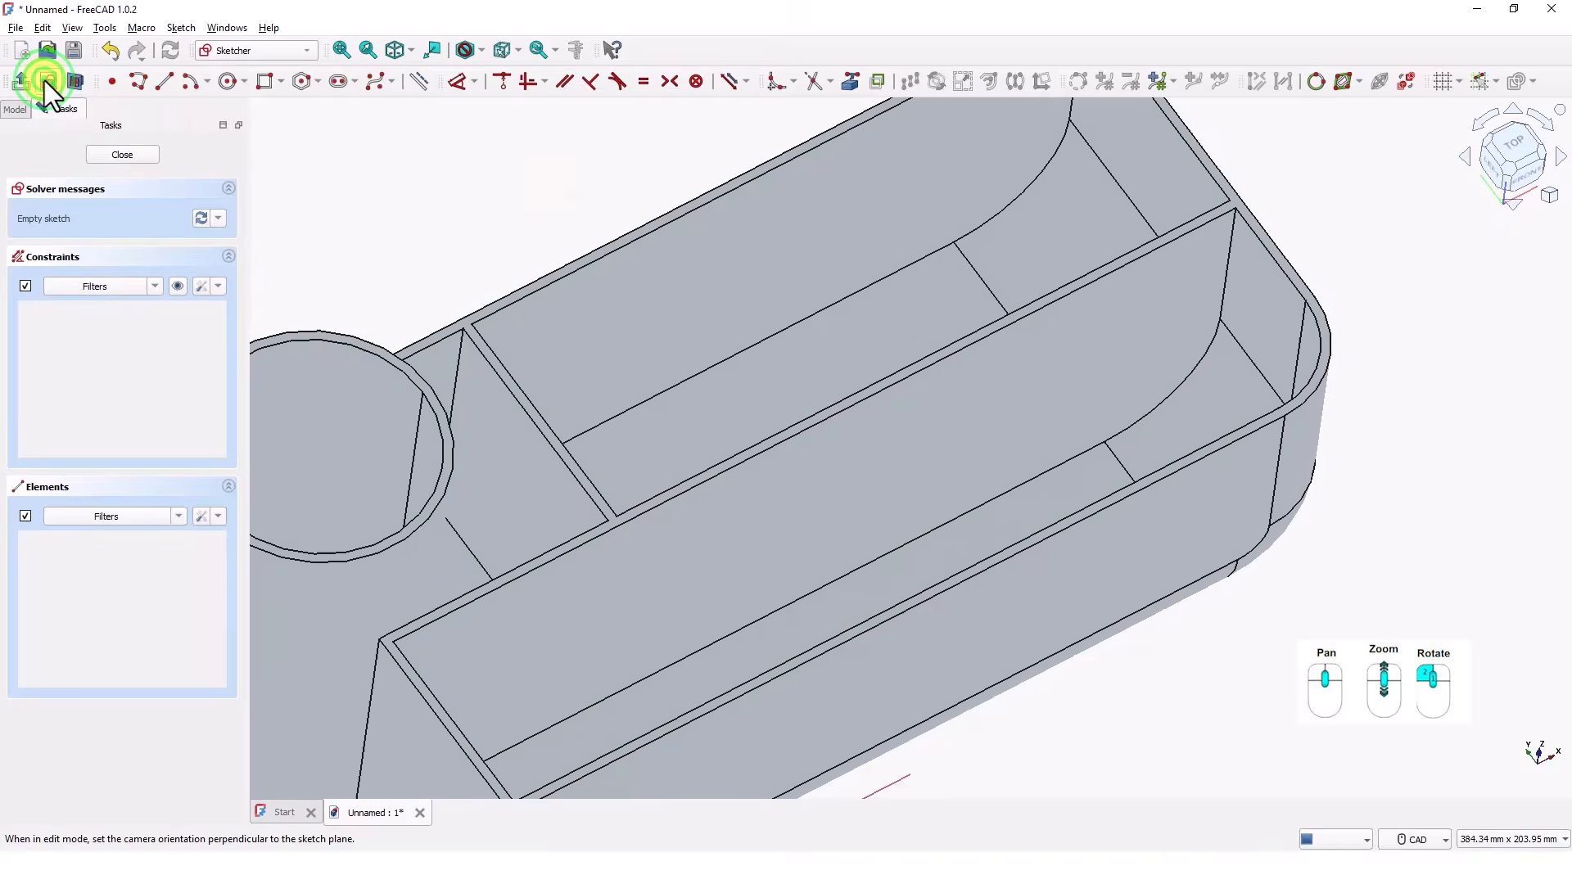
pyautogui.moveTo(856, 467); pyautogui.dragTo(759, 469, button='middle')
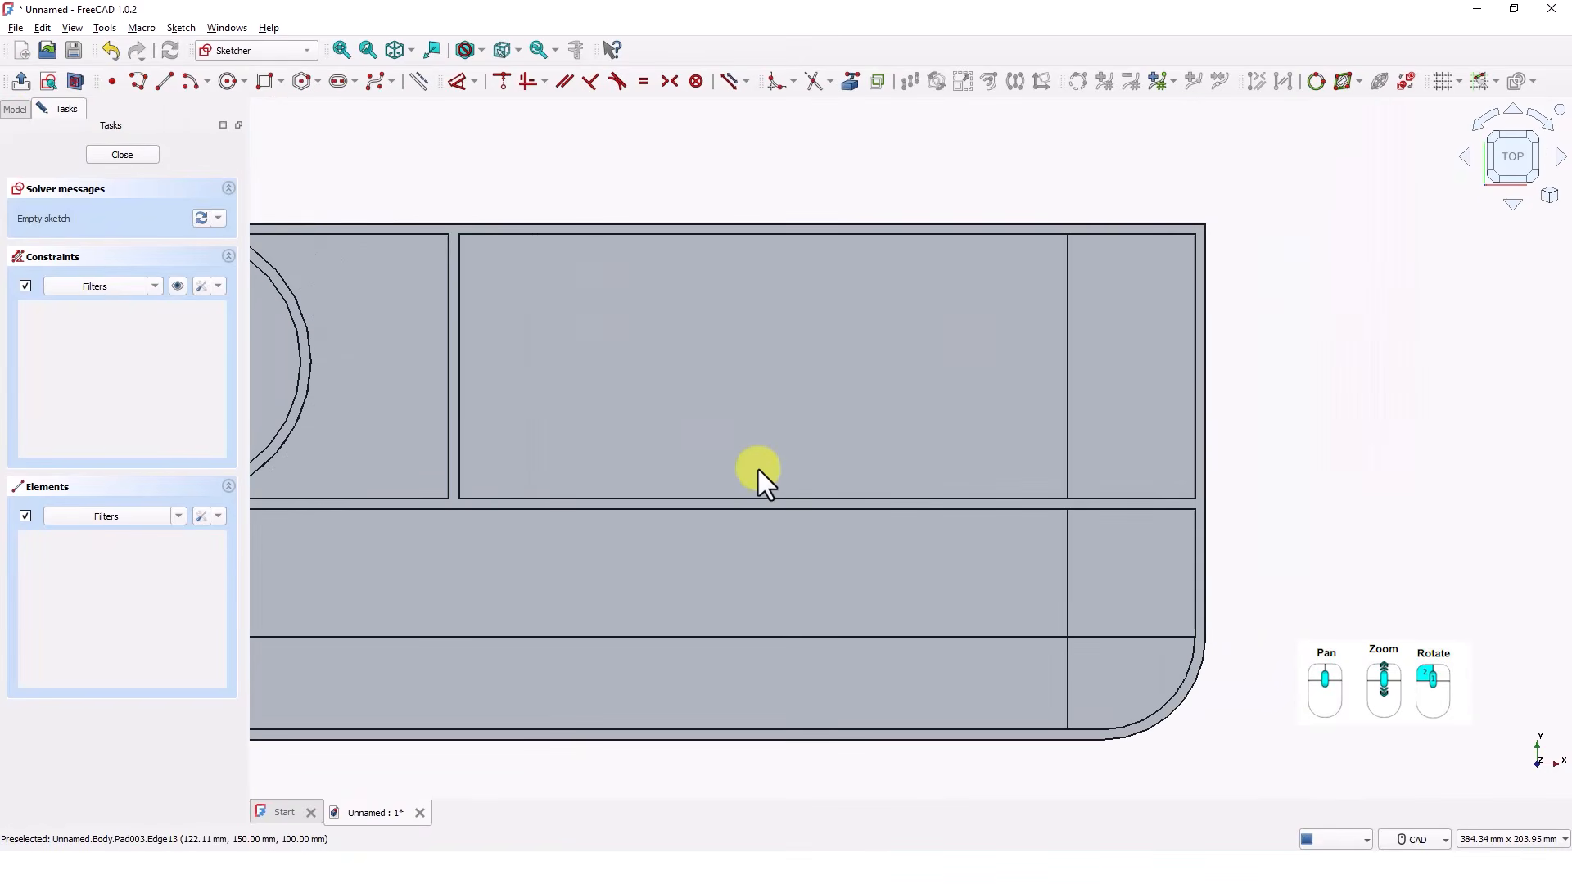
# Step: Link the back wall's inner edge and the lengthwise divider's facing edge into the floor sketch as external geometry
pyautogui.click(849, 82)
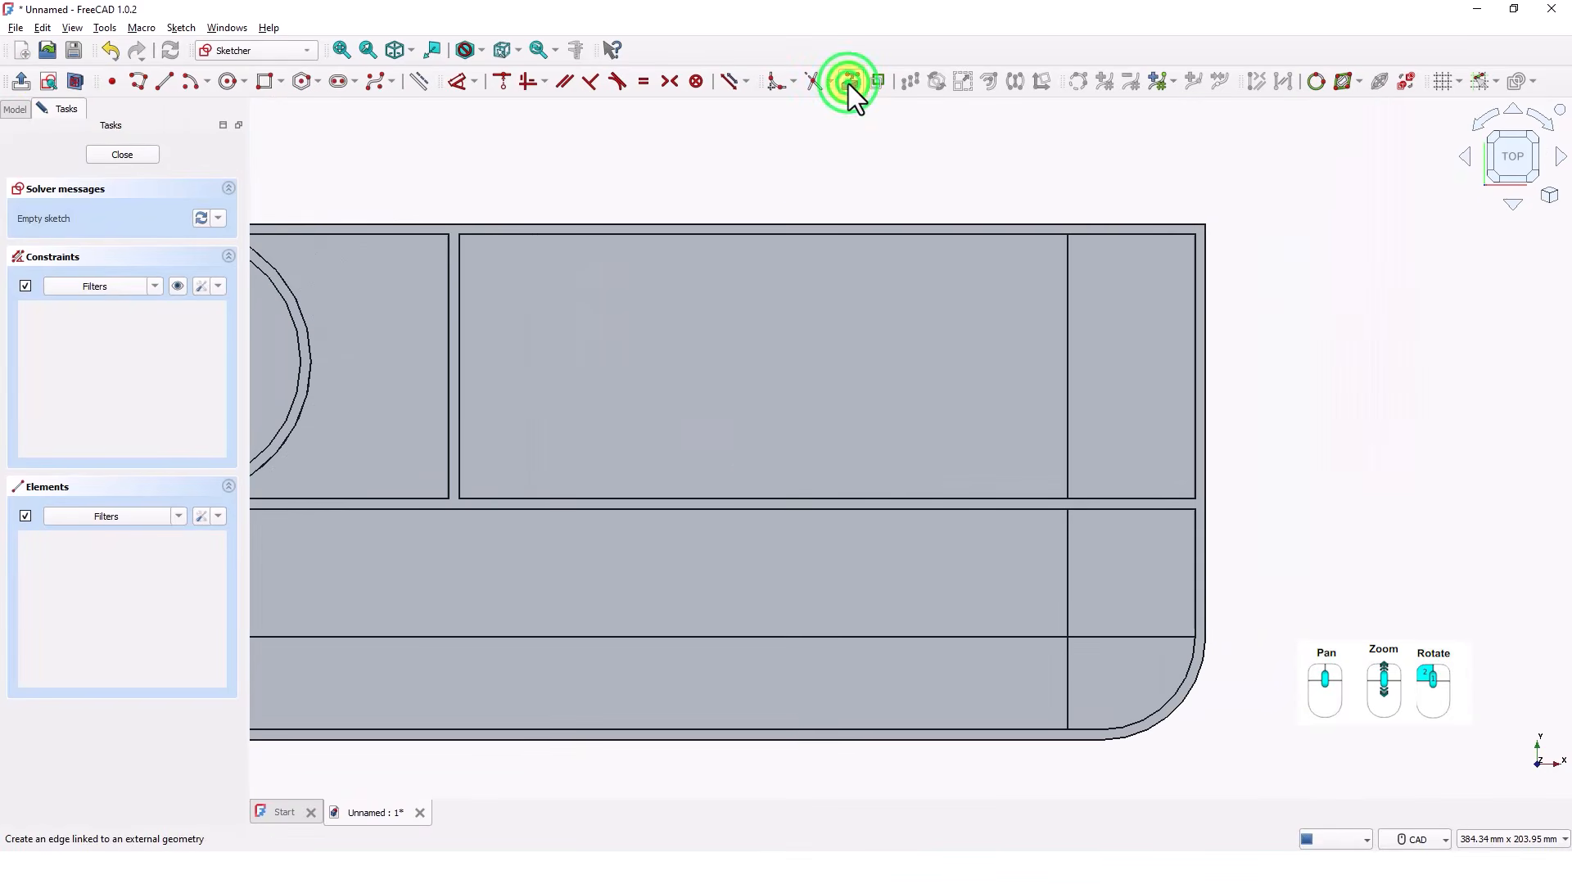
pyautogui.click(822, 235)
pyautogui.click(846, 497)
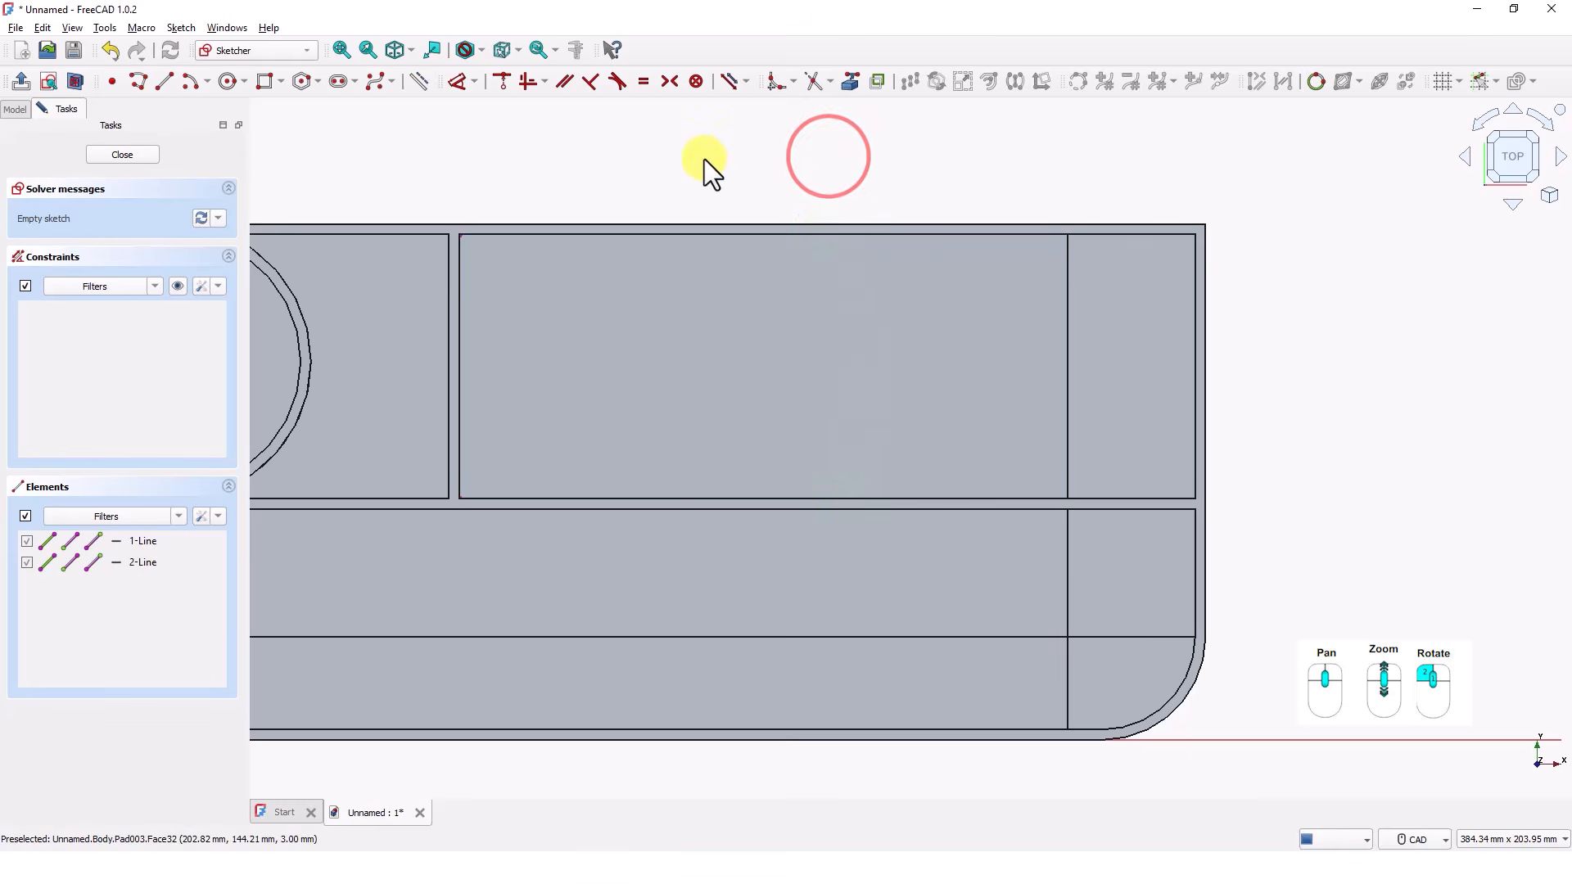
# Step: Draw a construction line across the larger back compartment between the two projected edges, about 162 mm from the vertical axis
pyautogui.click(419, 80)
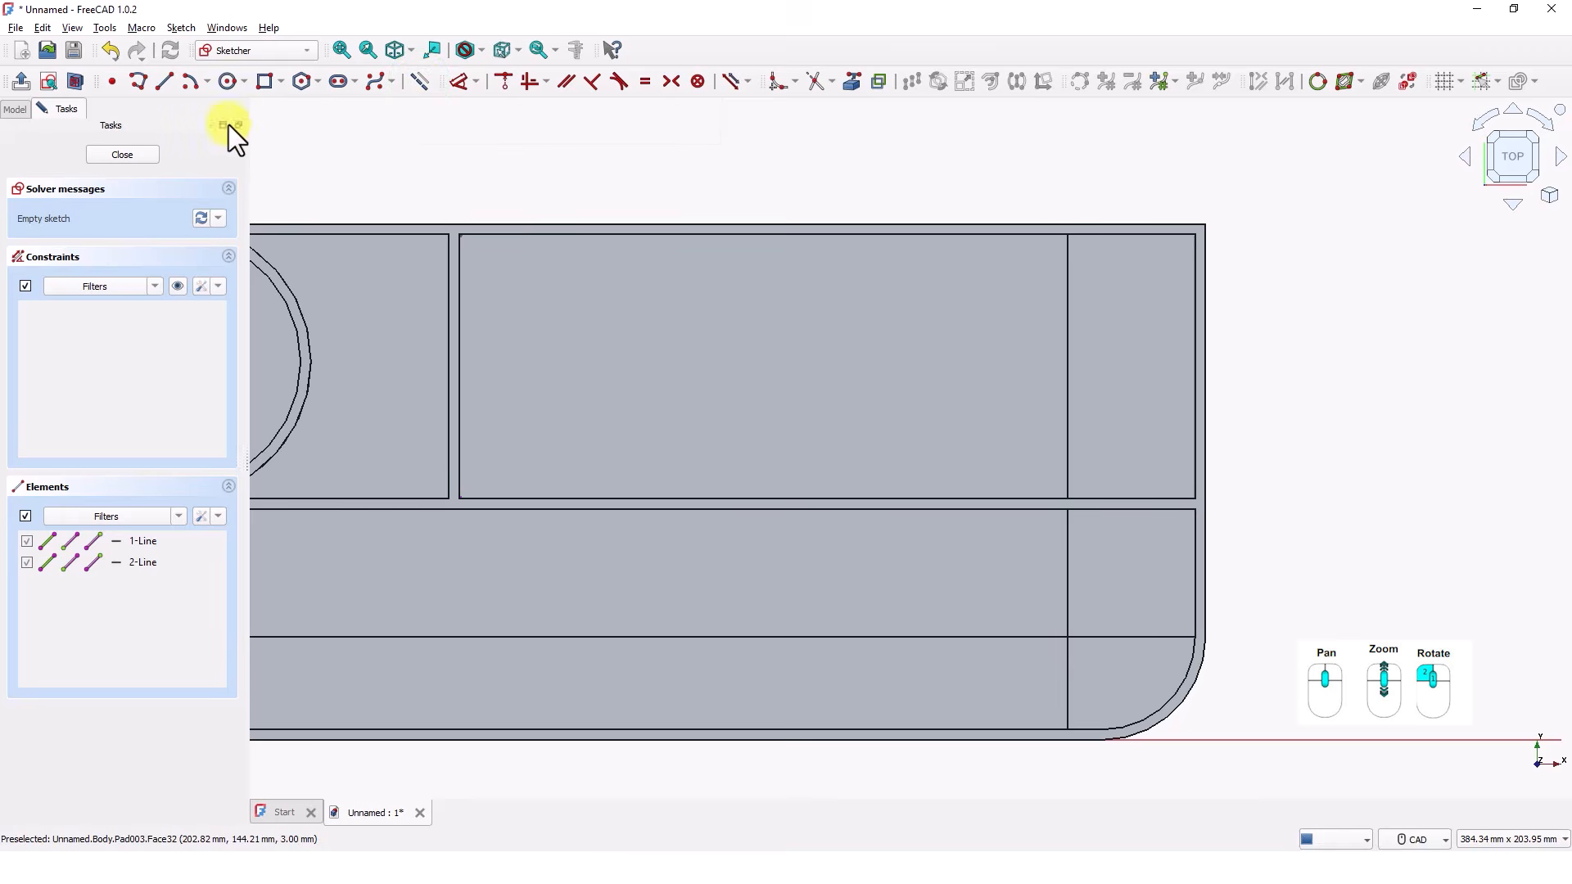
pyautogui.click(167, 81)
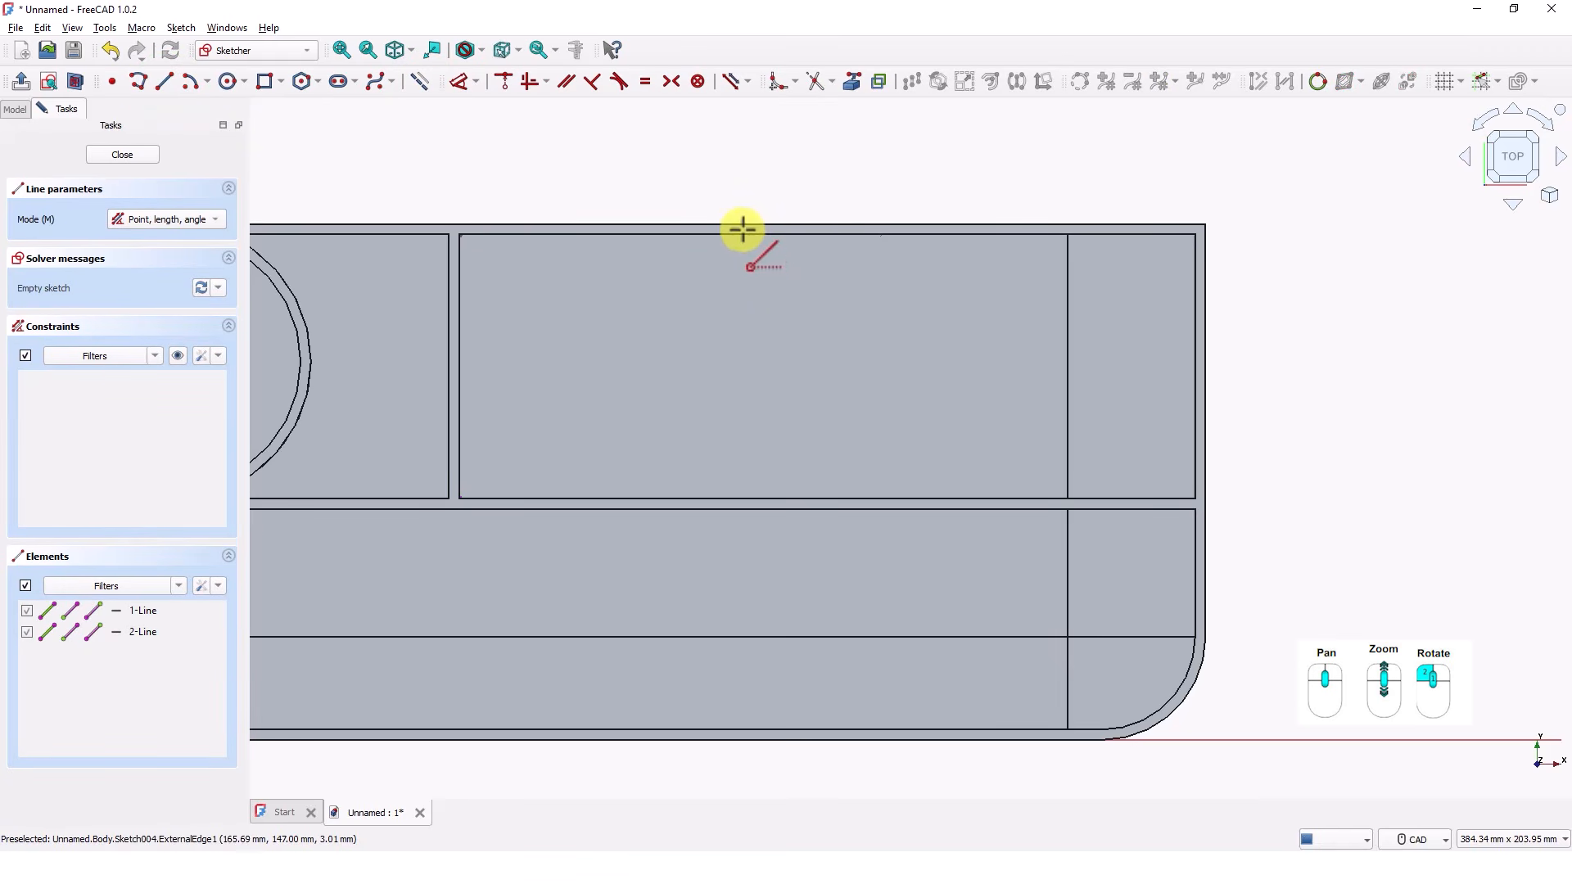
pyautogui.click(731, 234)
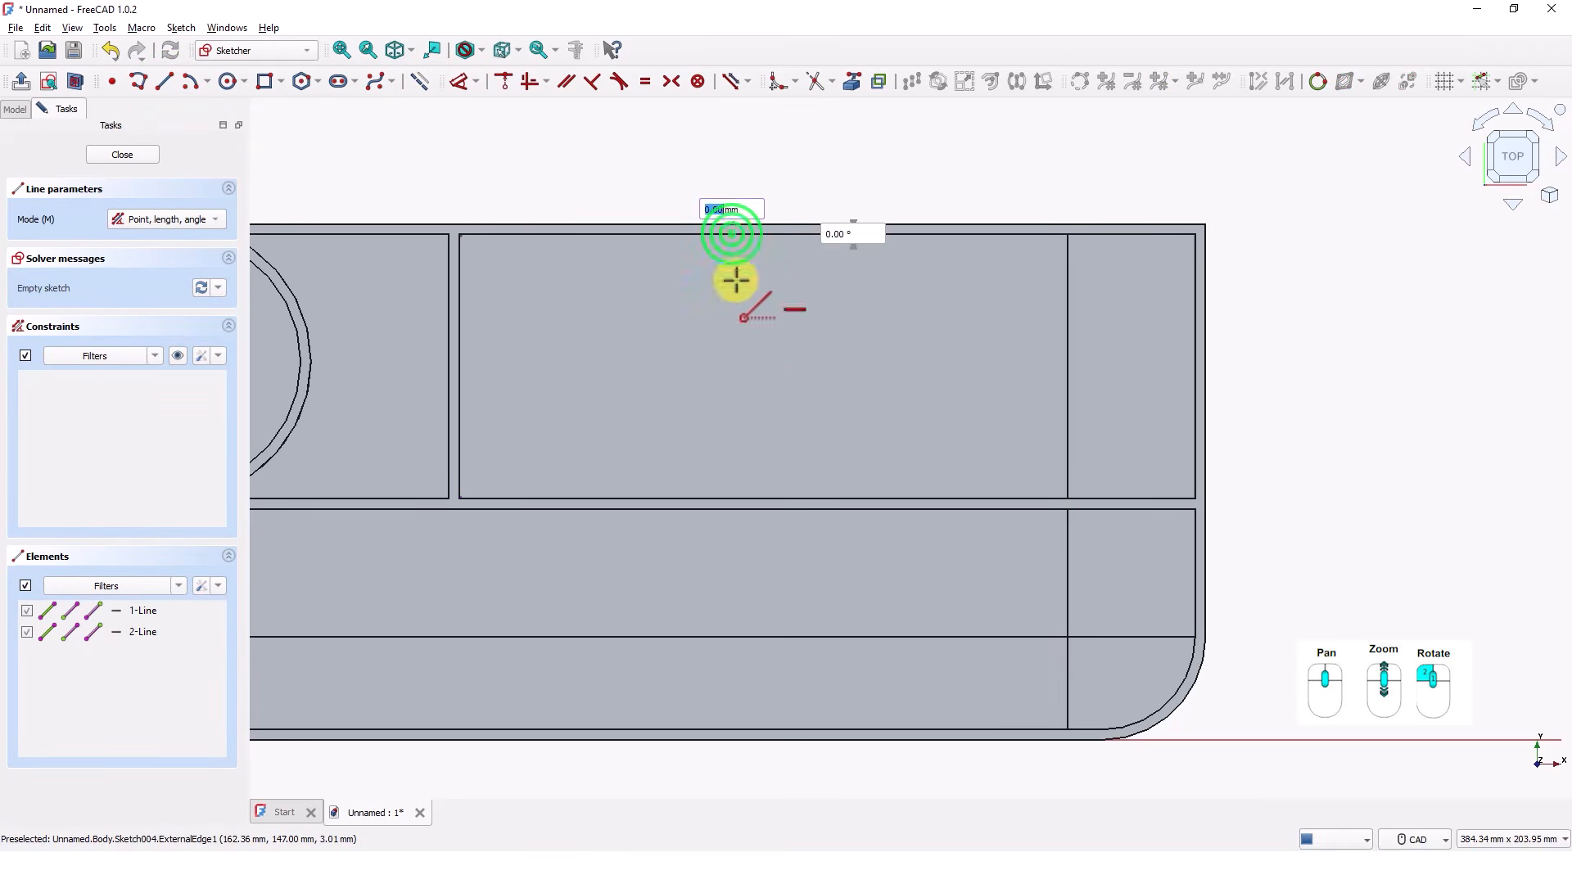
pyautogui.click(720, 493)
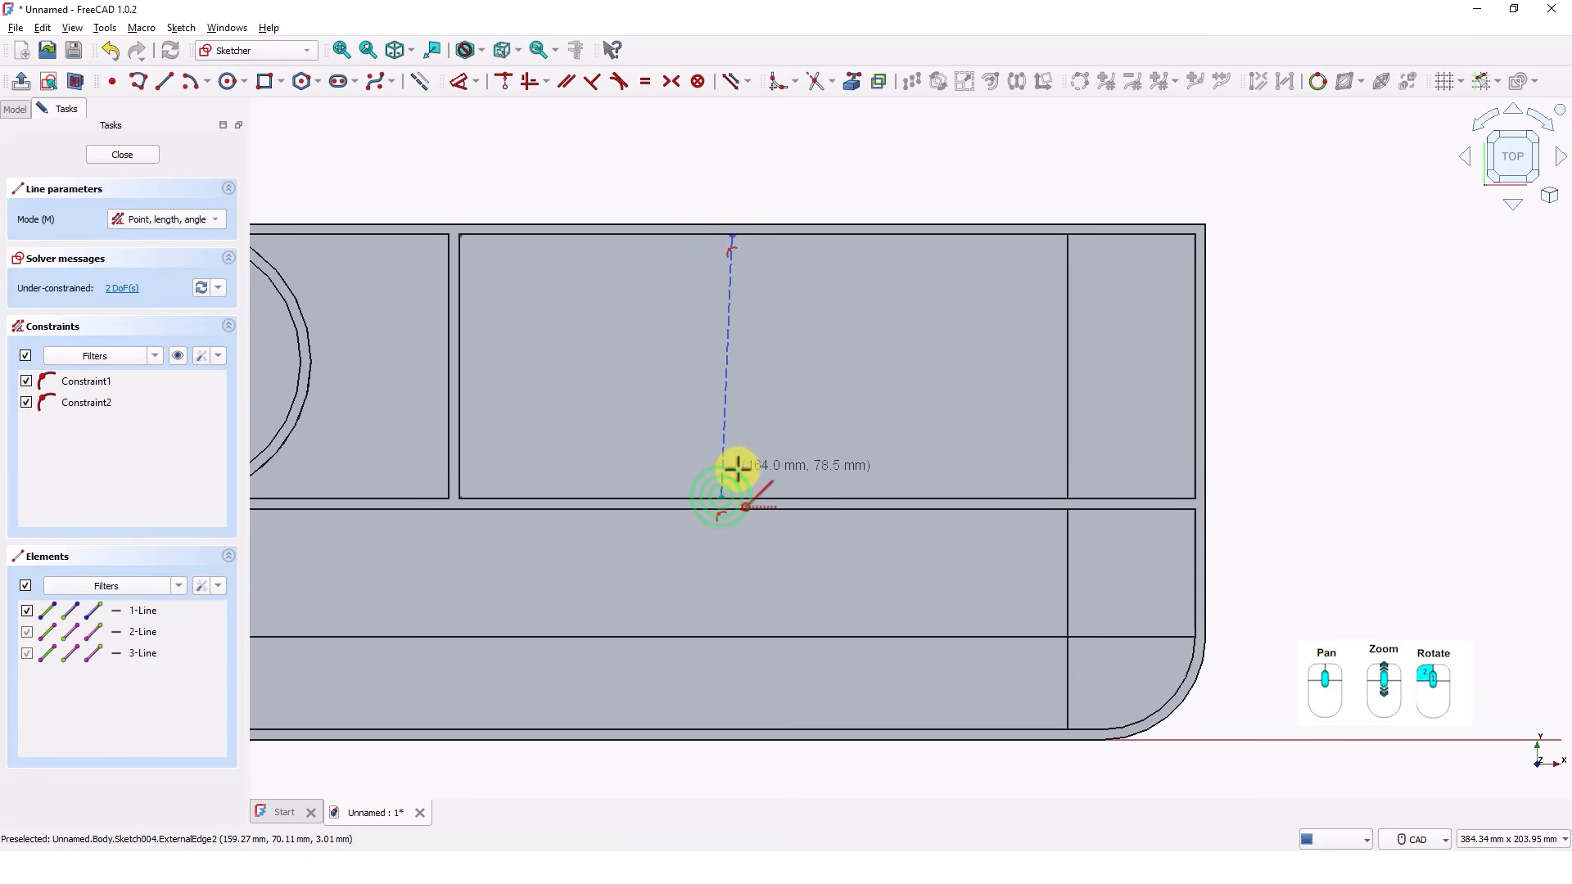
pyautogui.rightClick(736, 467)
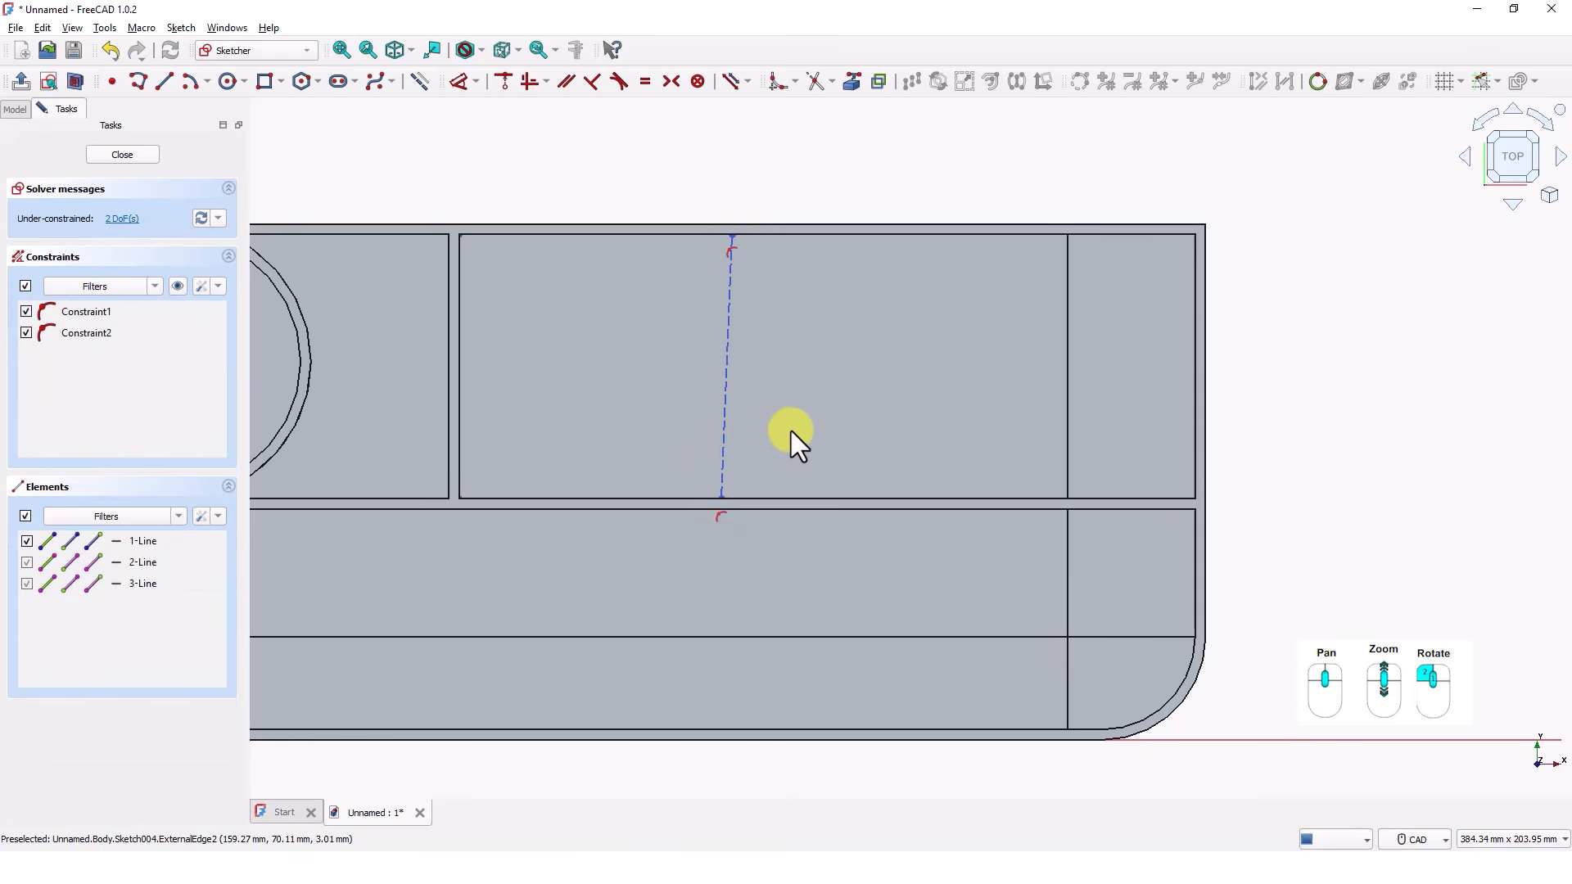
# Step: Align the construction line's divider-side endpoint with its other end and constrain the line vertical
pyautogui.moveTo(720, 495); pyautogui.dragTo(732, 496)
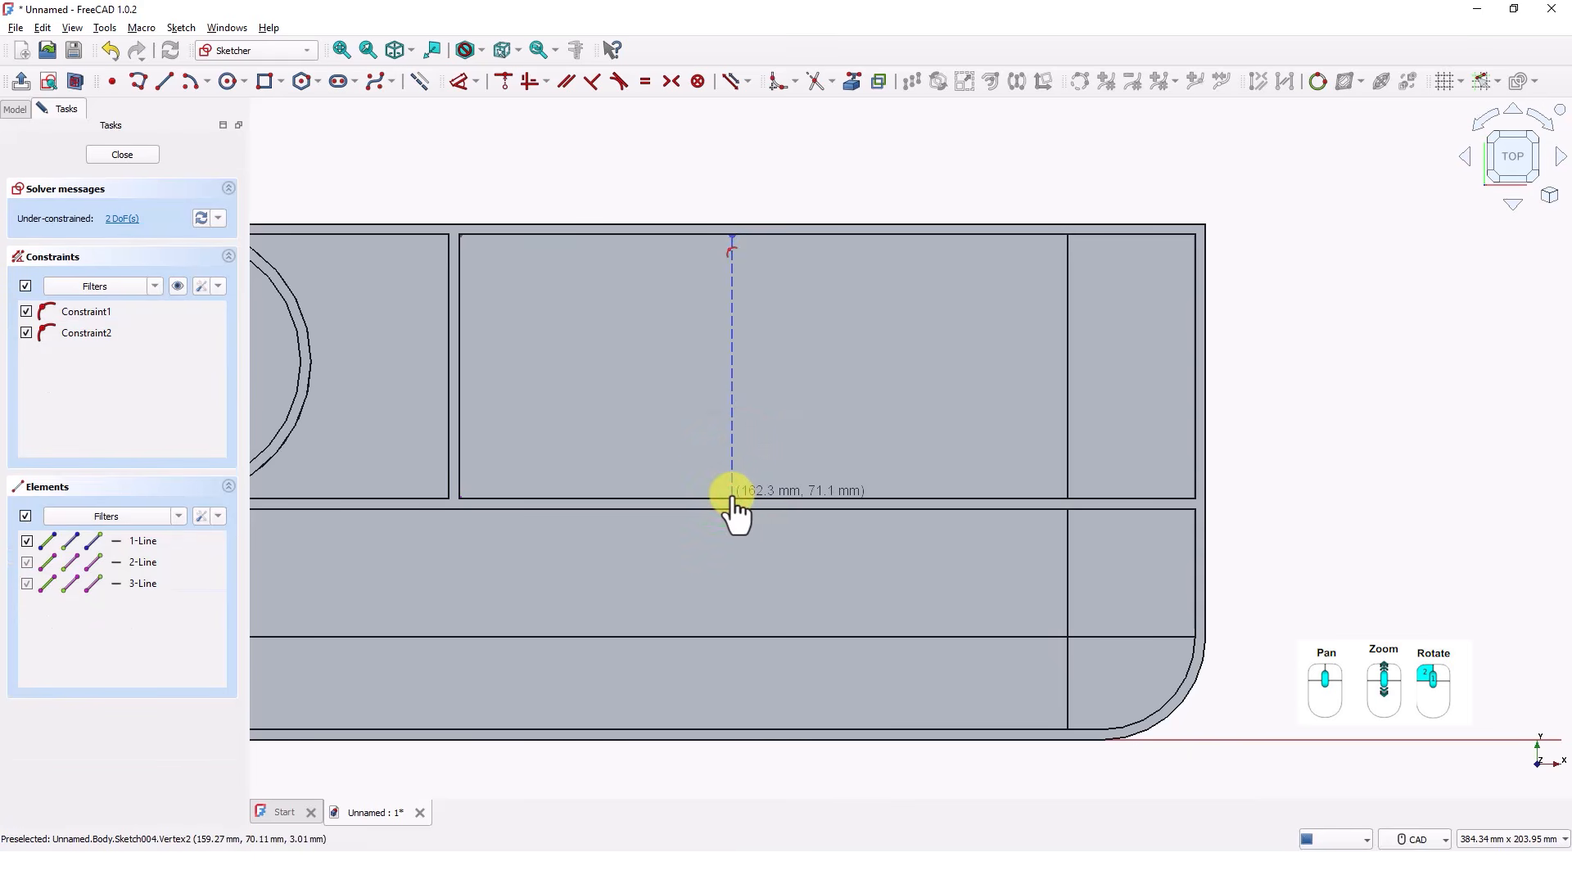
pyautogui.moveTo(732, 496); pyautogui.dragTo(732, 496)
pyautogui.click(528, 79)
pyautogui.click(732, 361)
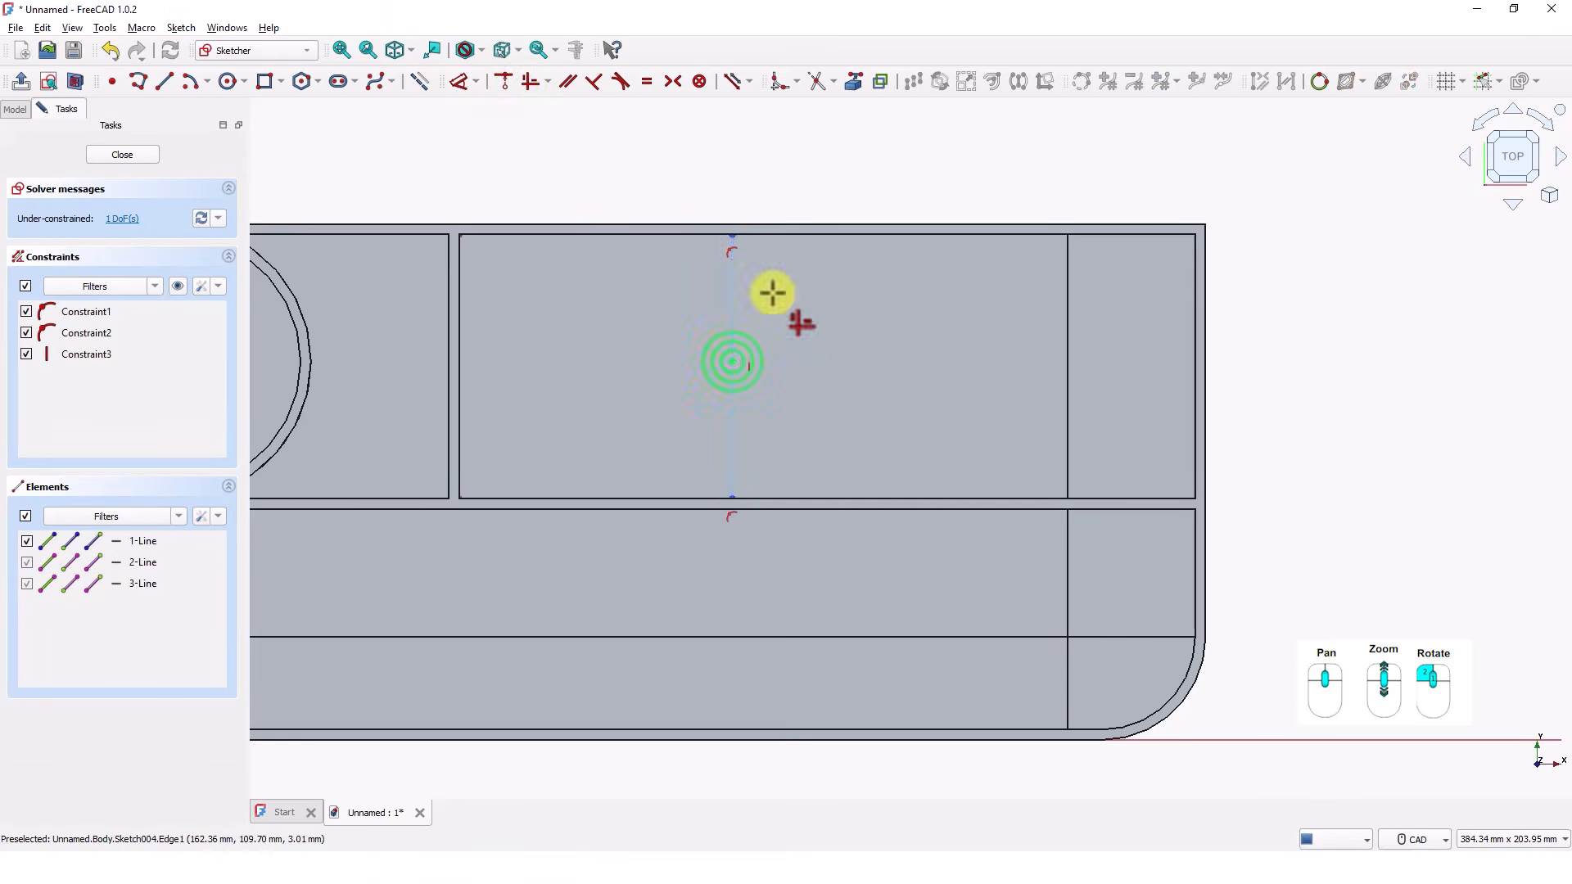
# Step: Dimension the construction line 175 mm from the vertical axis
pyautogui.moveTo(779, 168); pyautogui.dragTo(950, 186, button='middle')
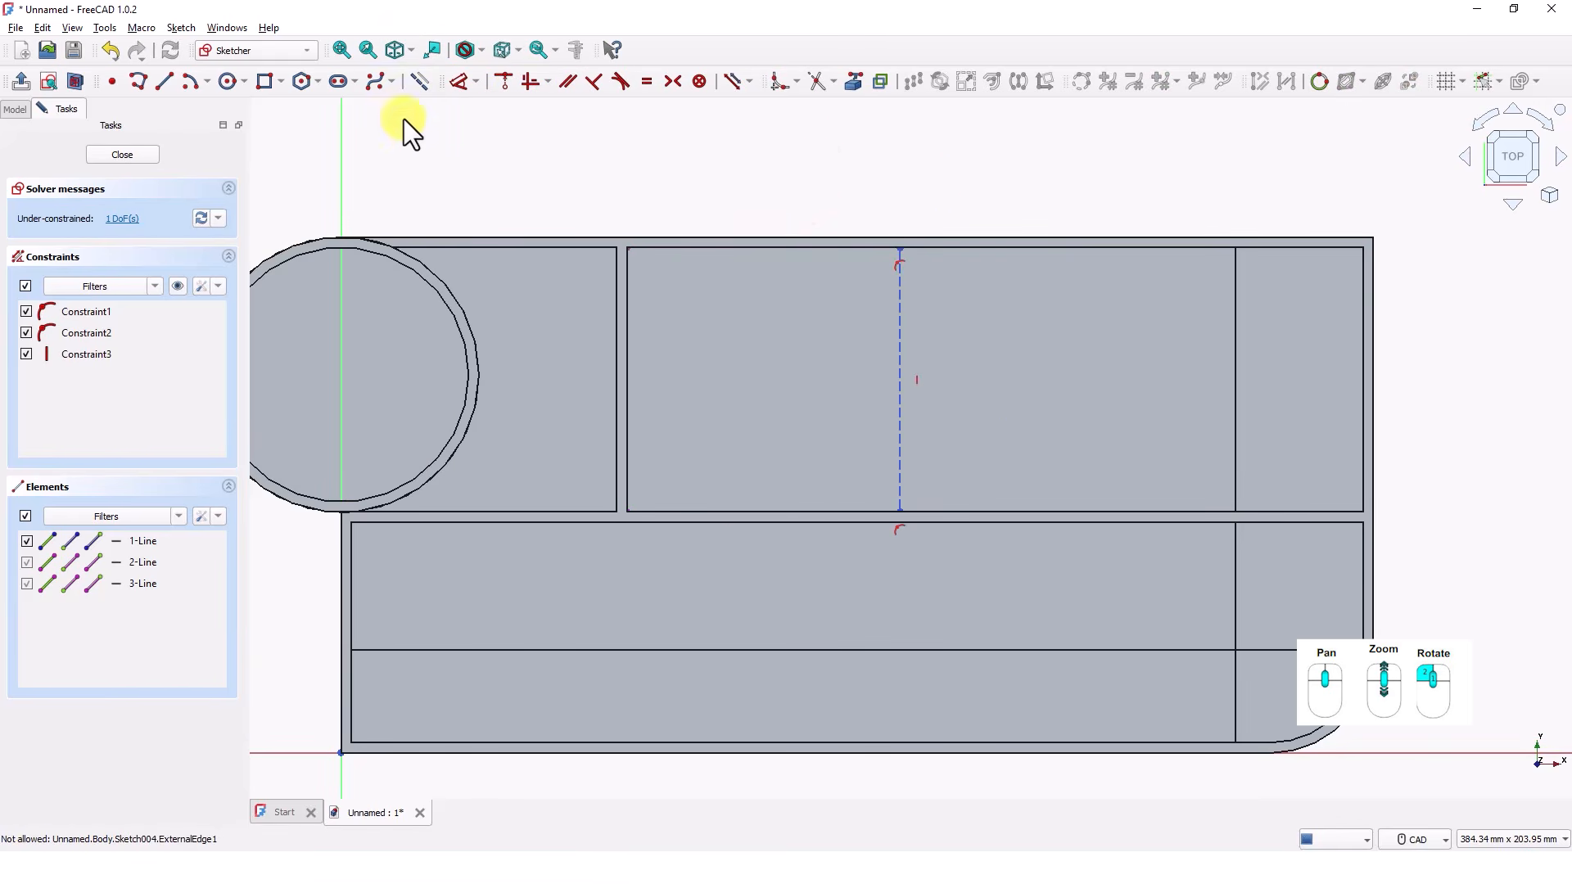
pyautogui.click(460, 82)
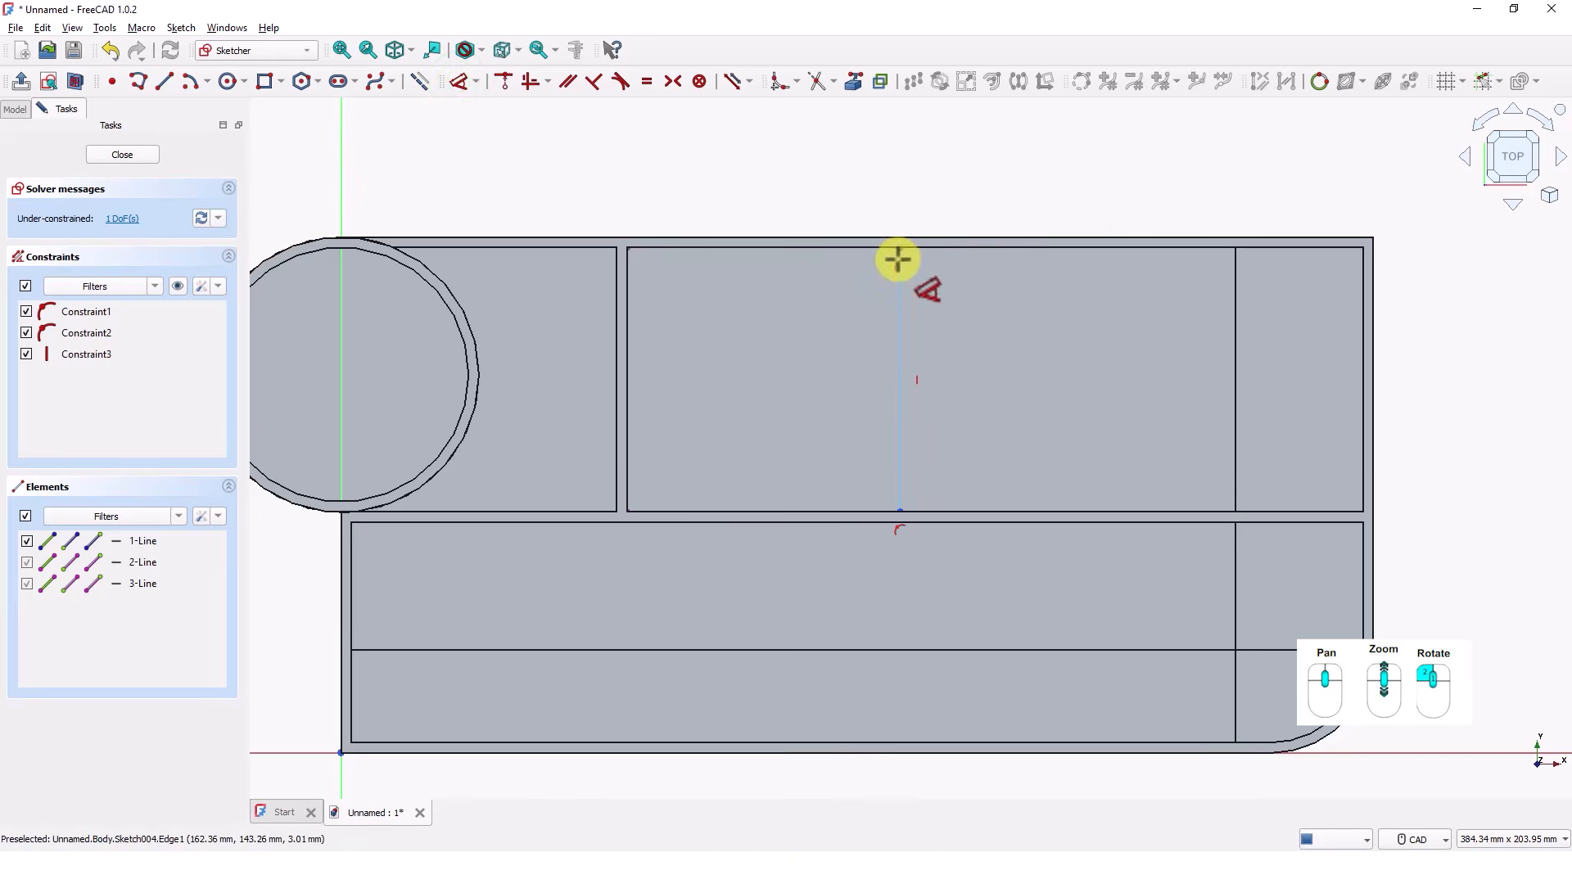
pyautogui.click(898, 259)
pyautogui.click(381, 225)
pyautogui.click(627, 175)
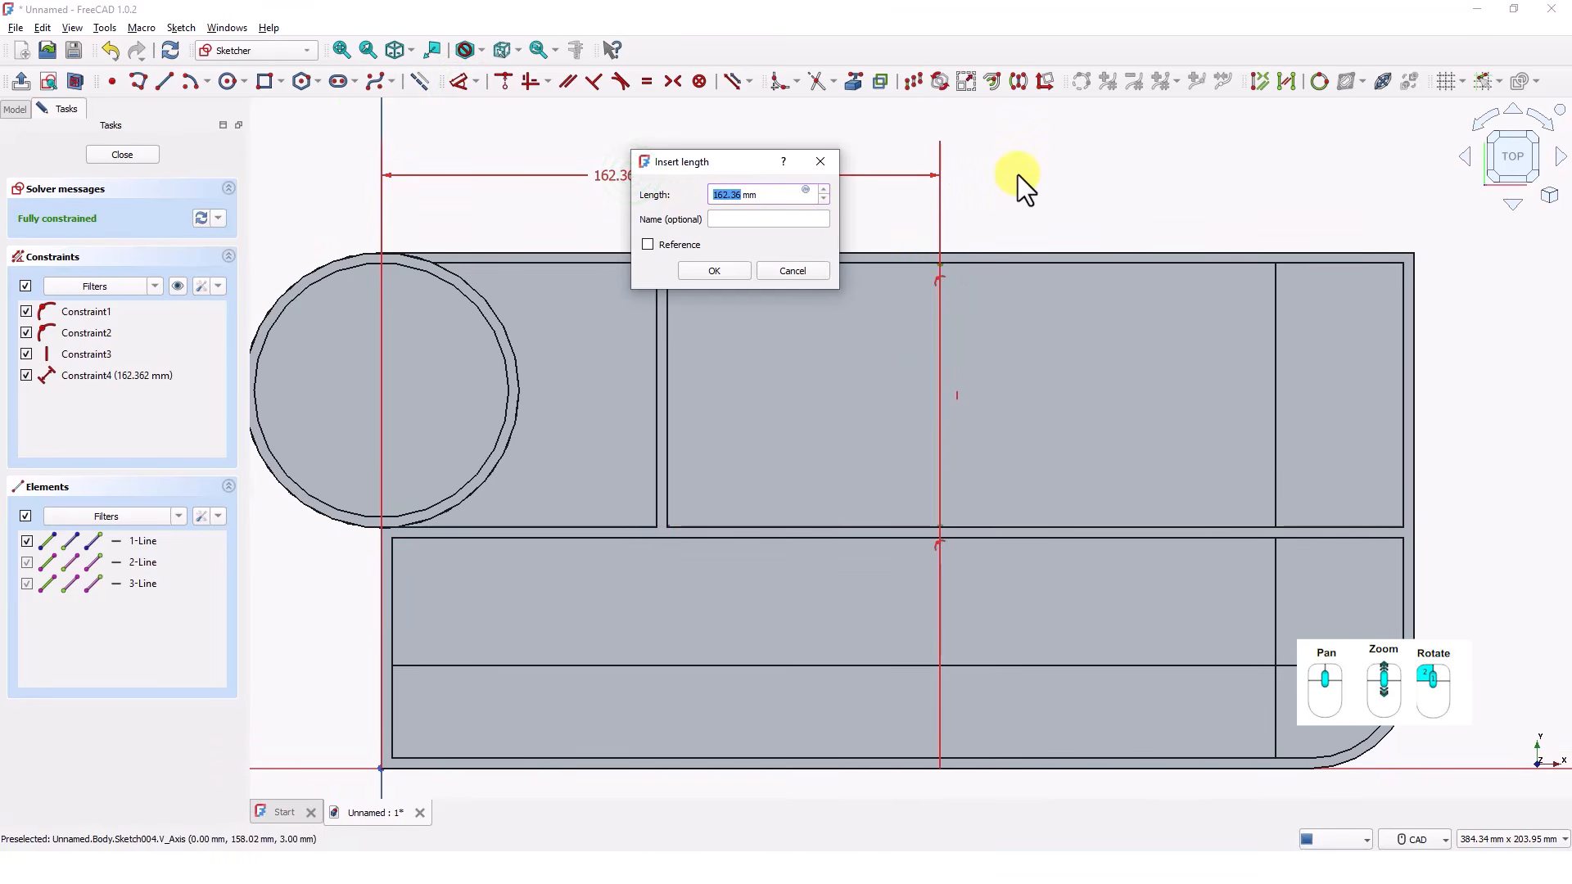
pyautogui.write('175')
pyautogui.press('Return')
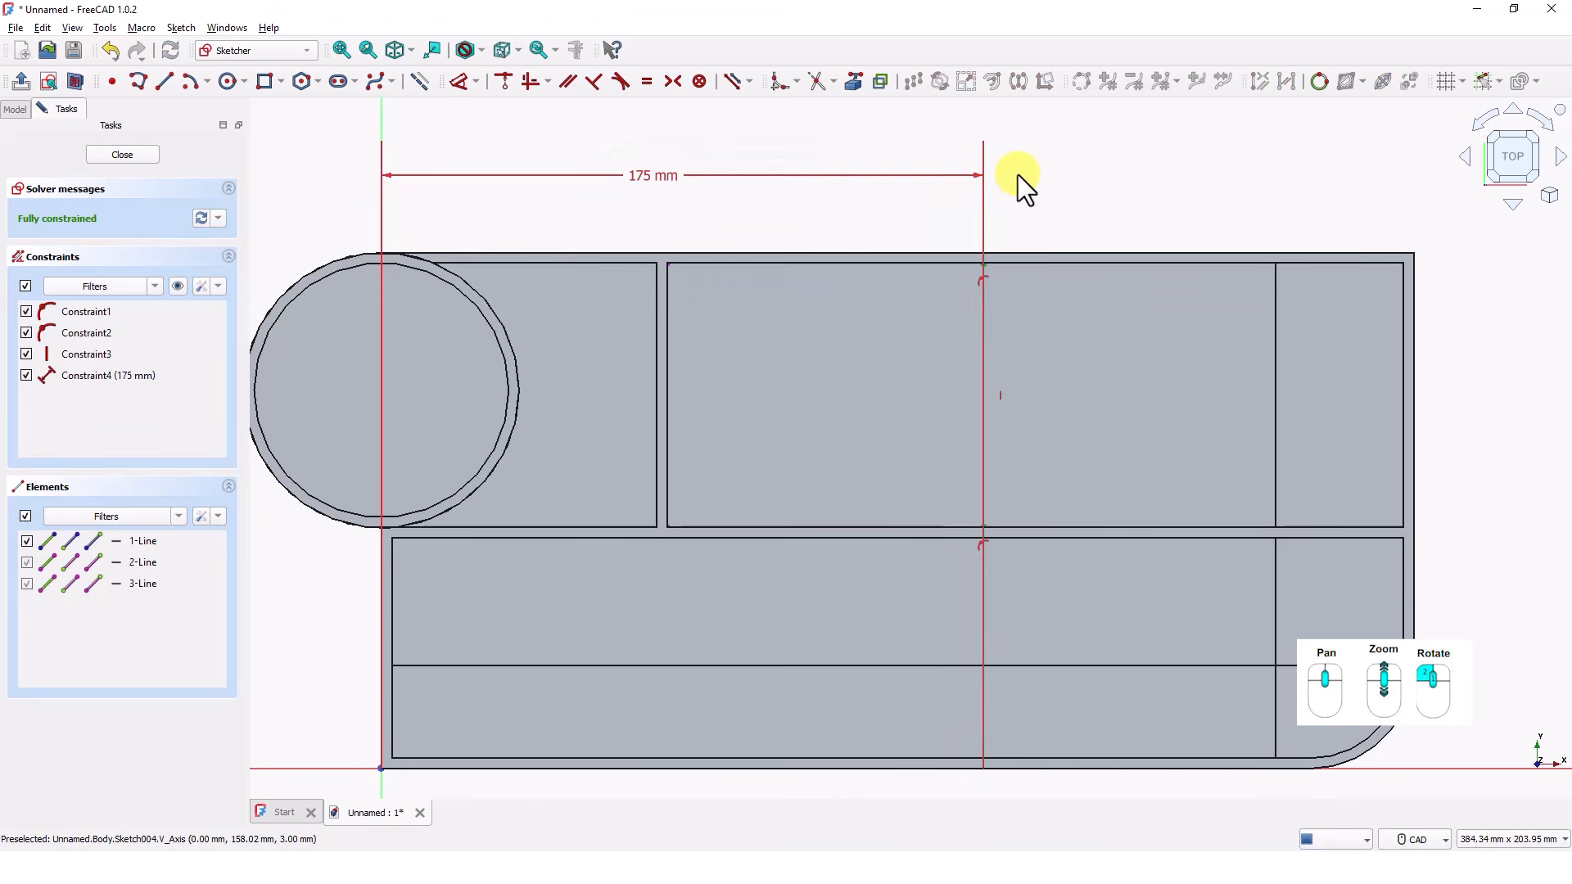
# Step: Draw a 45 mm diameter circle centred on the construction line's midpoint and close the sketch
pyautogui.scroll(-2, 1054, 213)
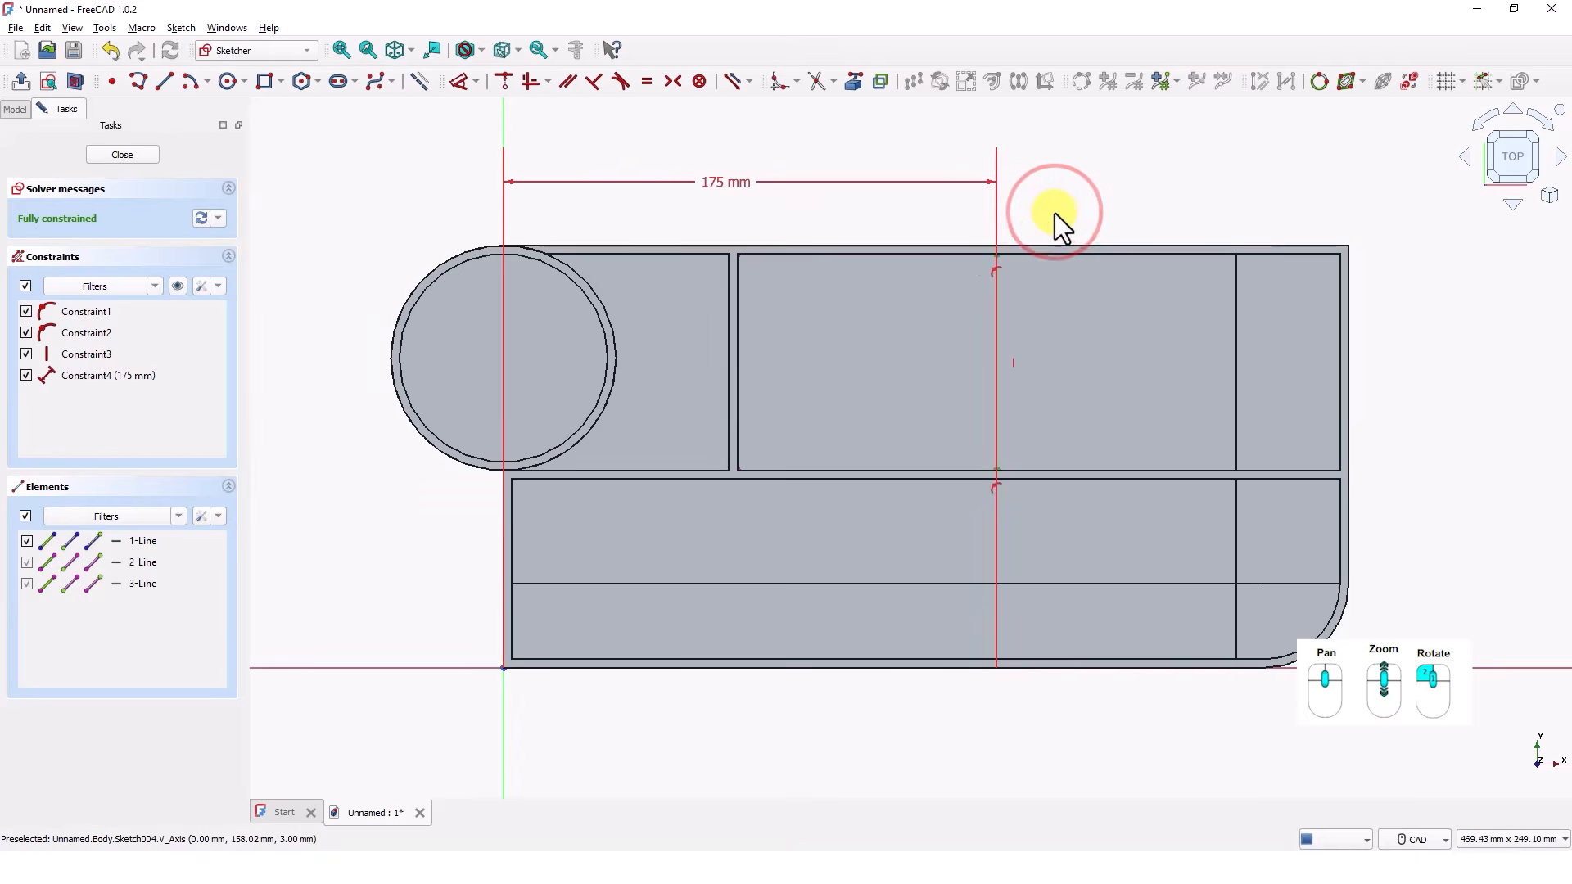
pyautogui.moveTo(1041, 217); pyautogui.dragTo(917, 176, button='middle')
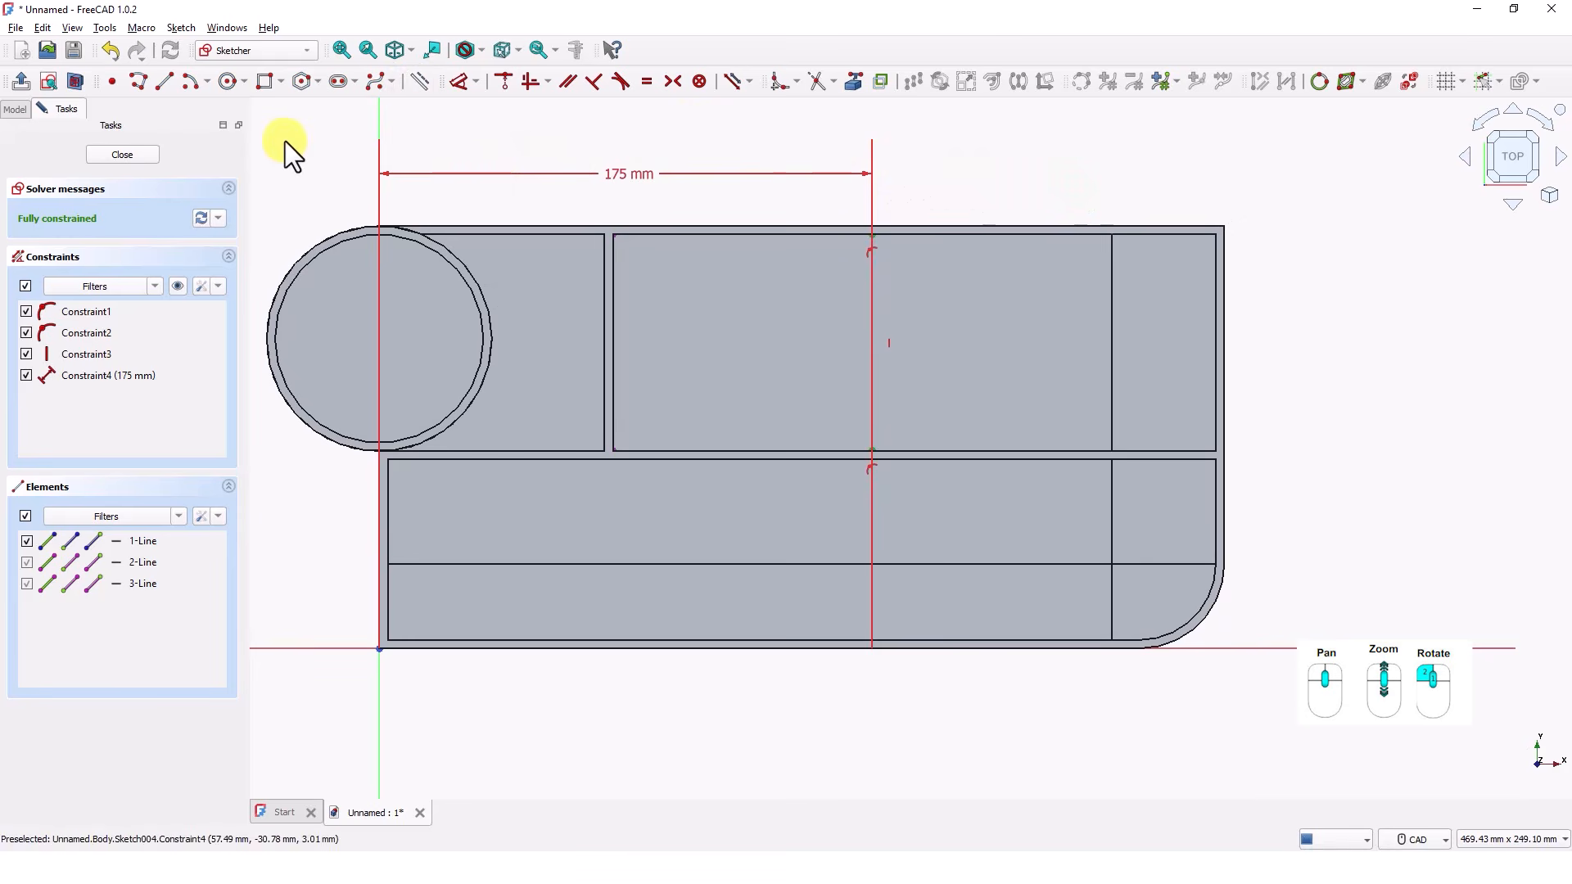
pyautogui.click(227, 82)
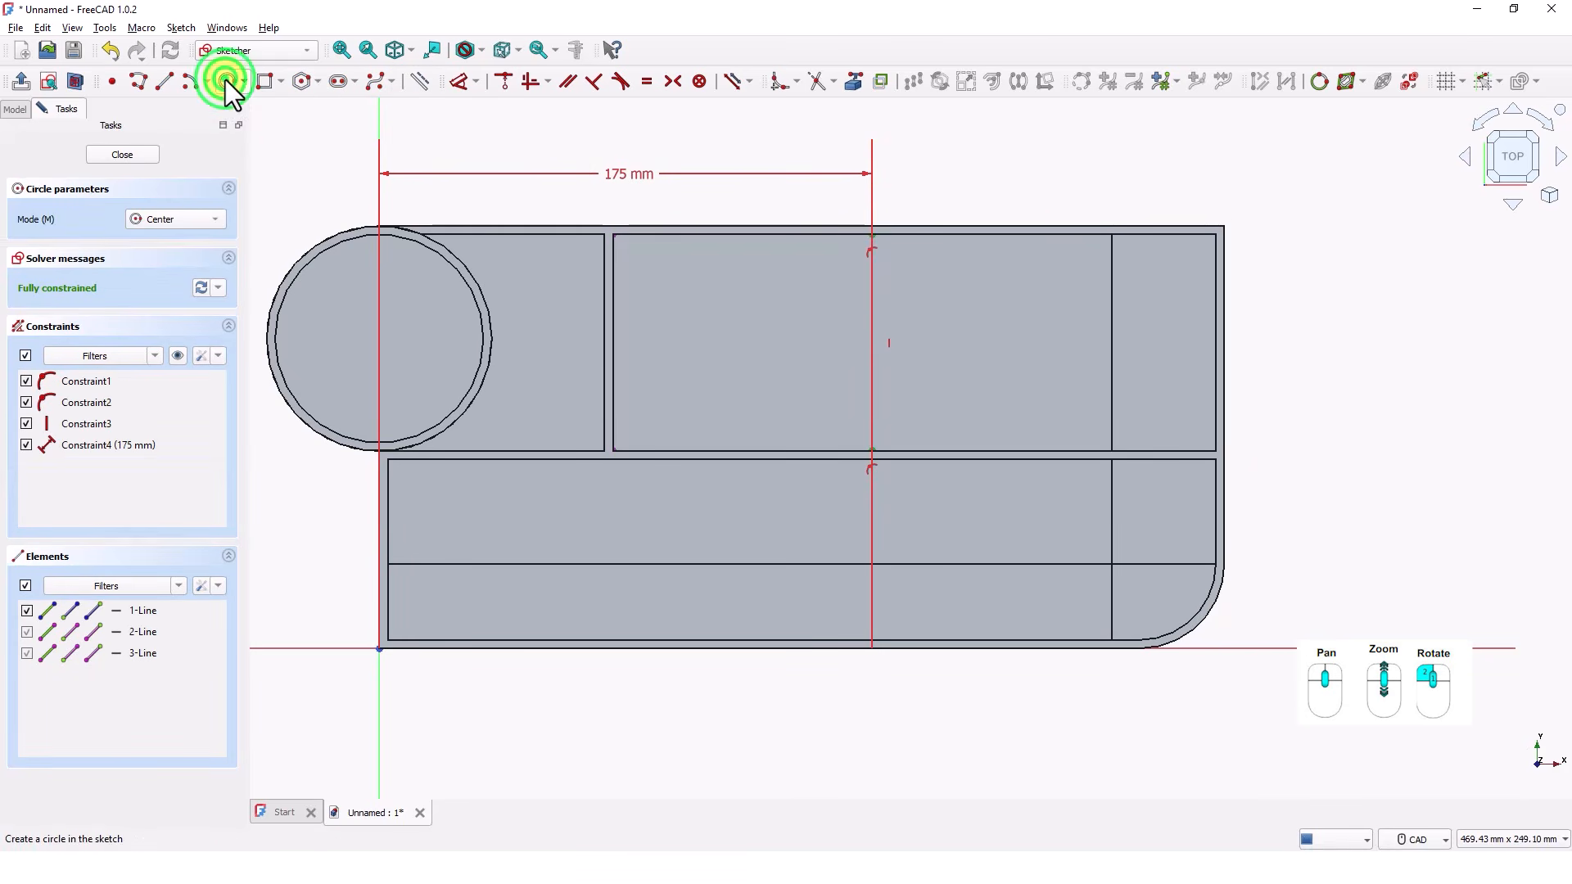
pyautogui.click(870, 347)
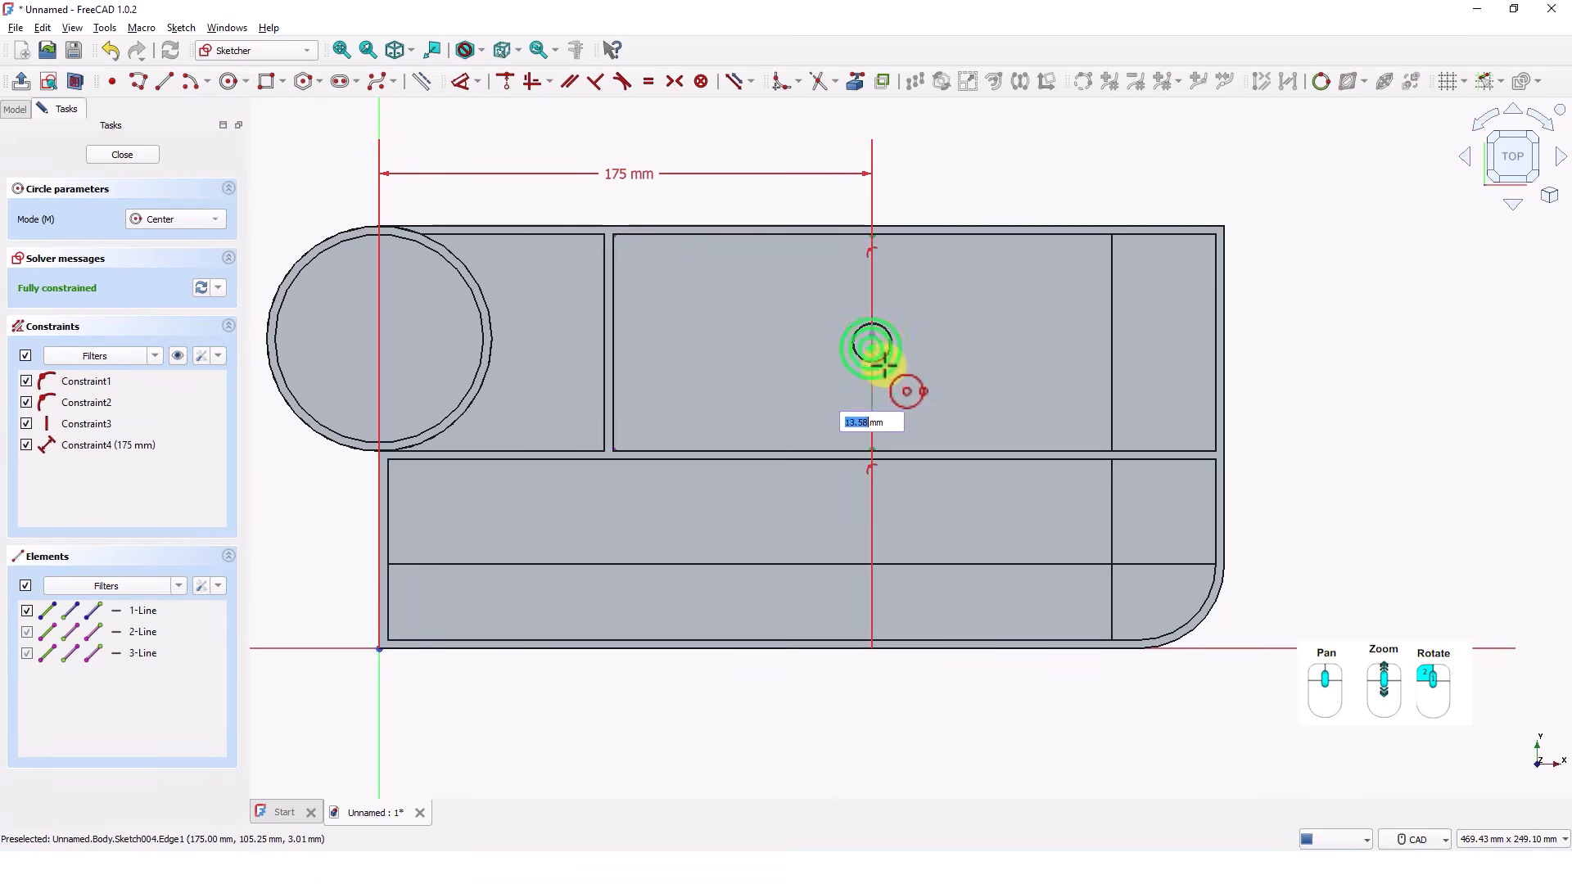
pyautogui.write('4')
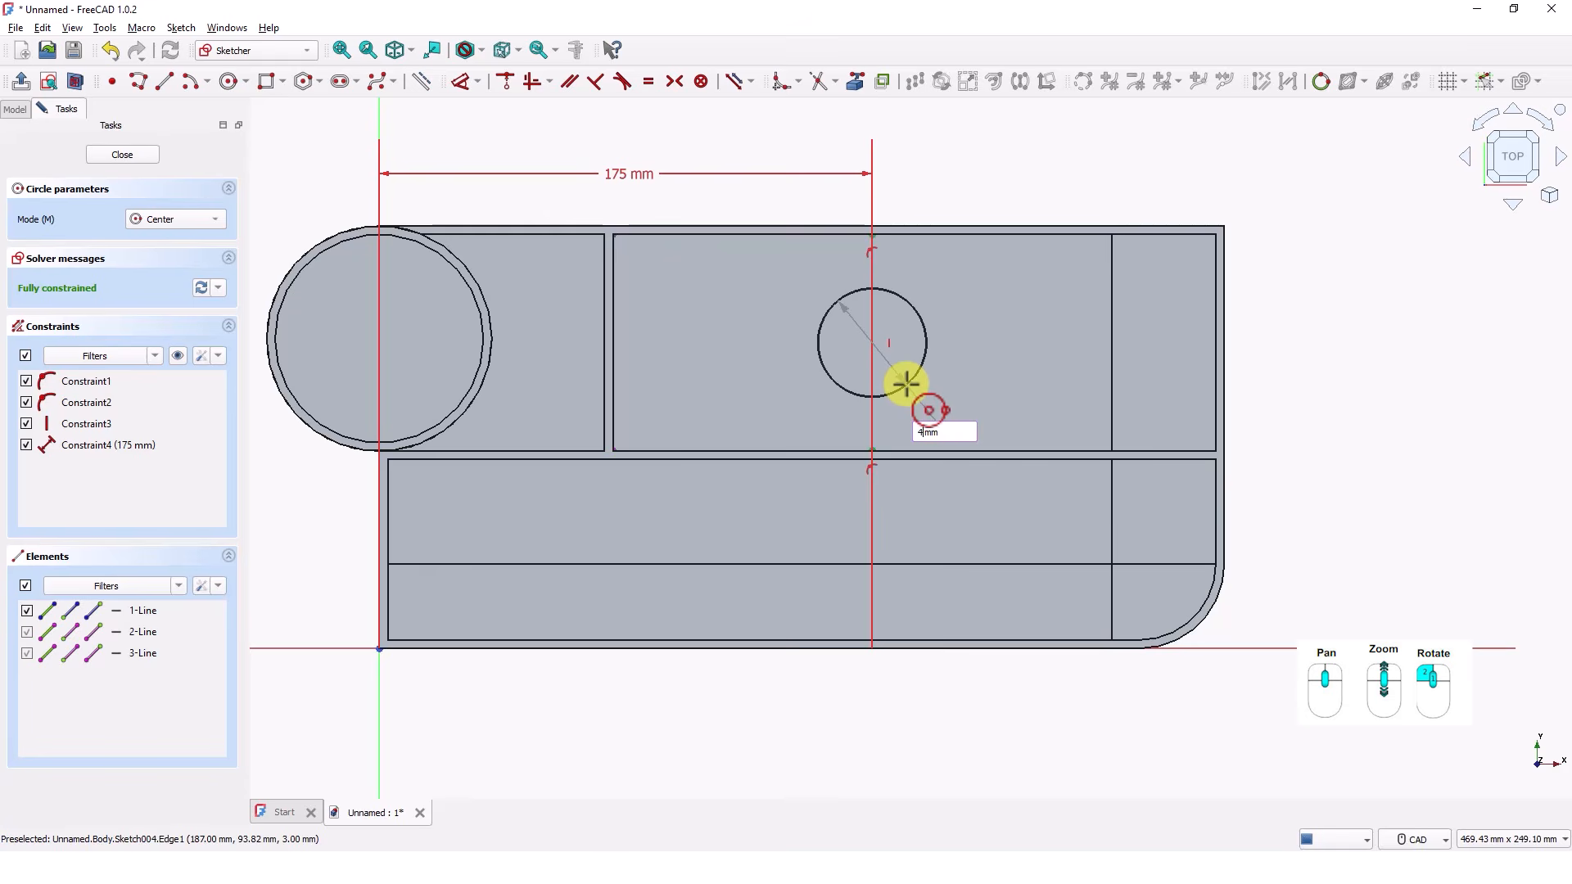
pyautogui.press('Return')
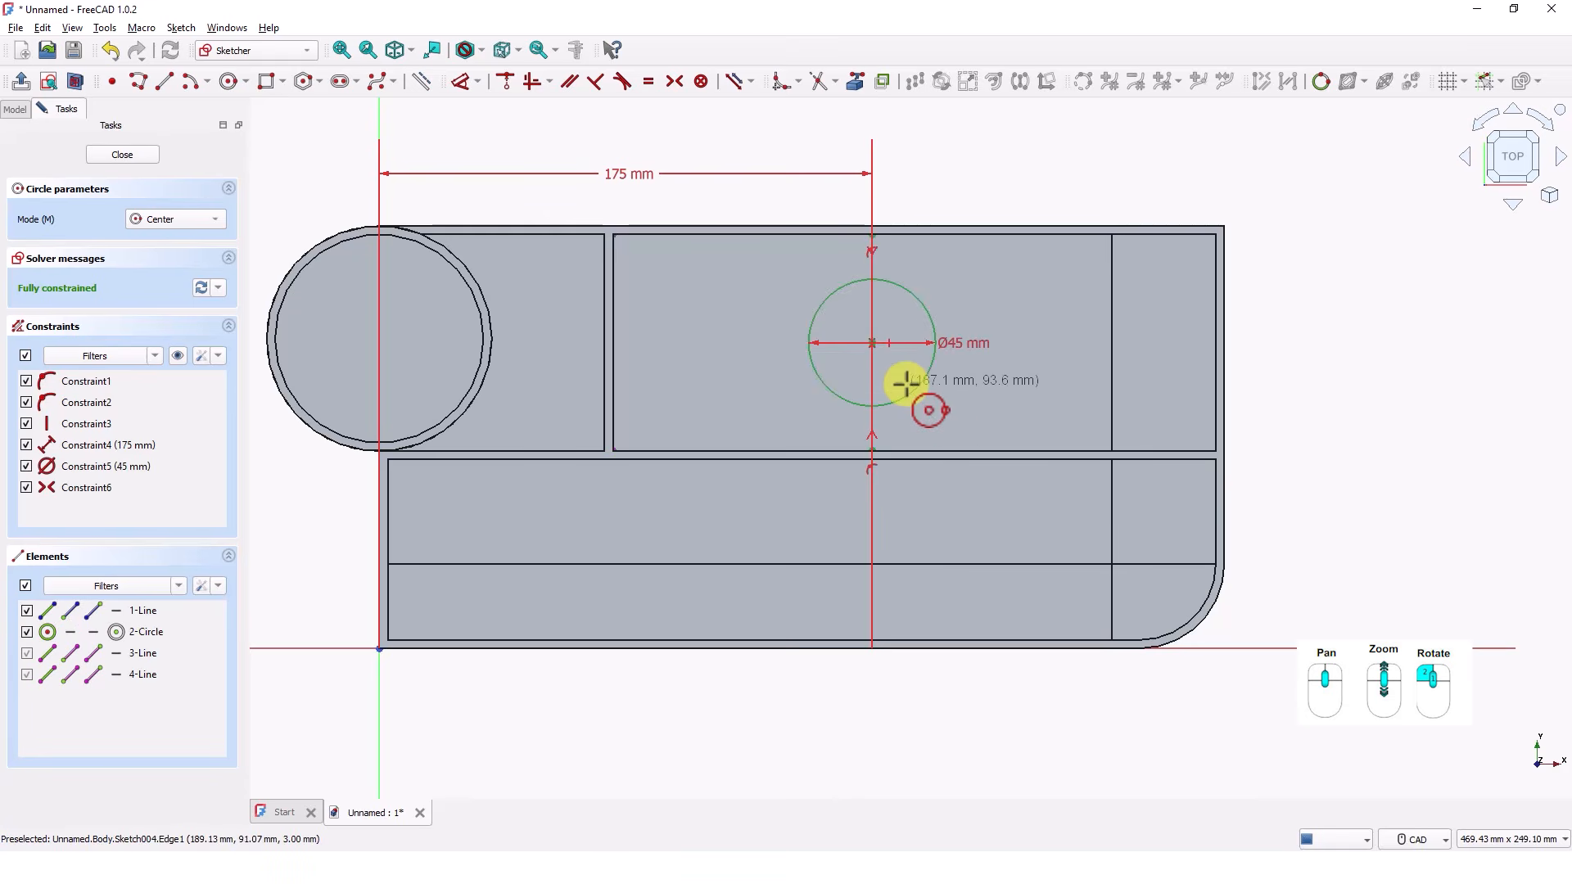
pyautogui.rightClick(970, 196)
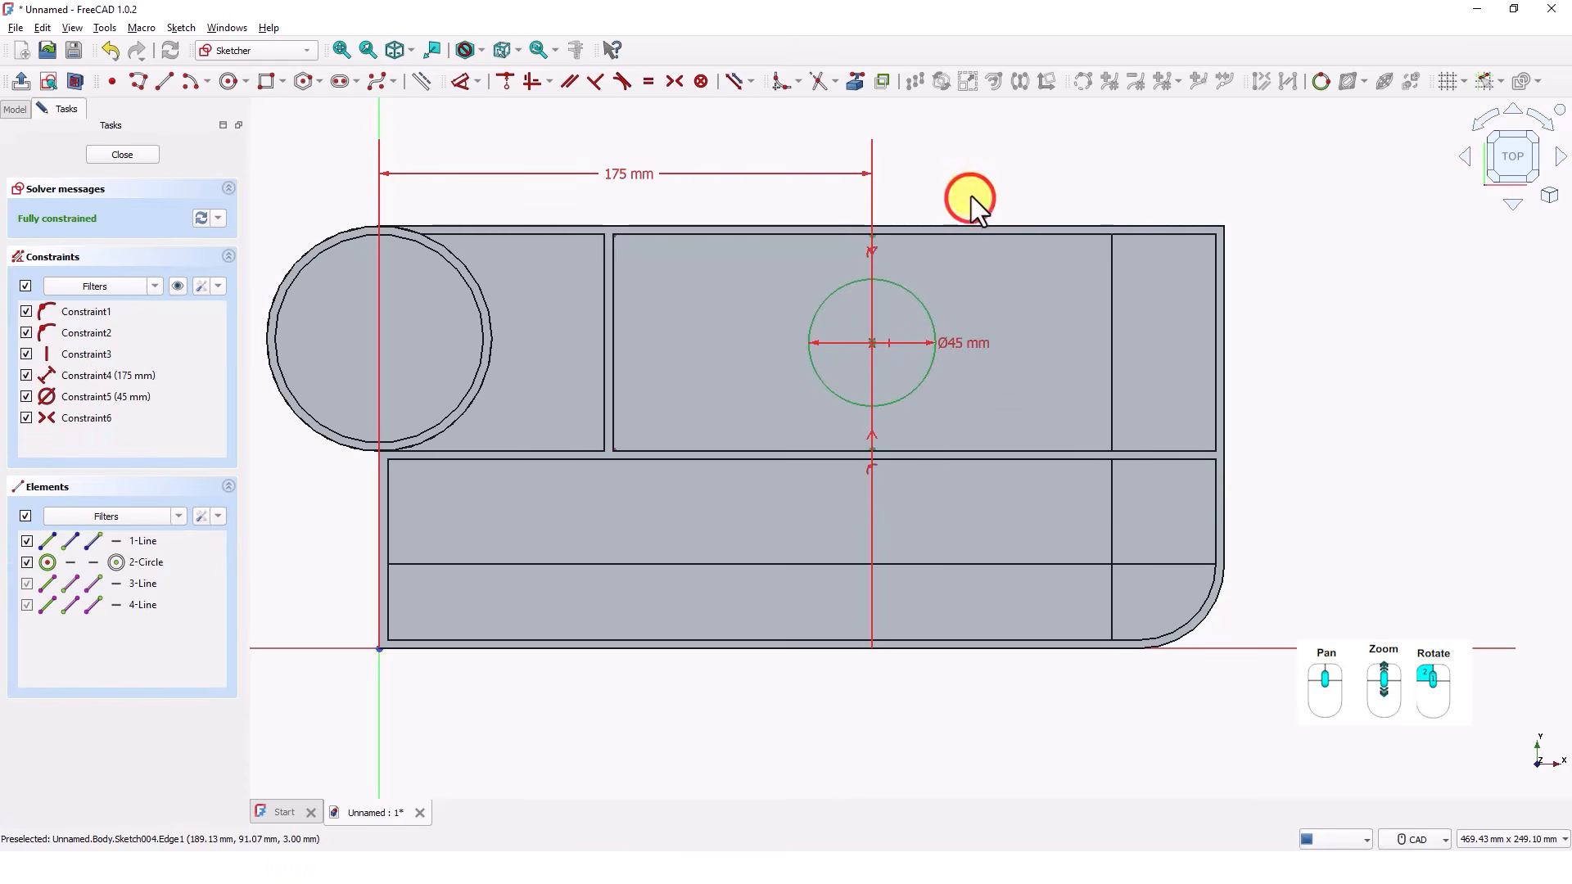
pyautogui.click(112, 153)
pyautogui.moveTo(562, 393)
pyautogui.mouseDown(button='middle')
pyautogui.moveTo(649, 478)
pyautogui.moveTo(660, 432)
pyautogui.mouseUp(button='middle')
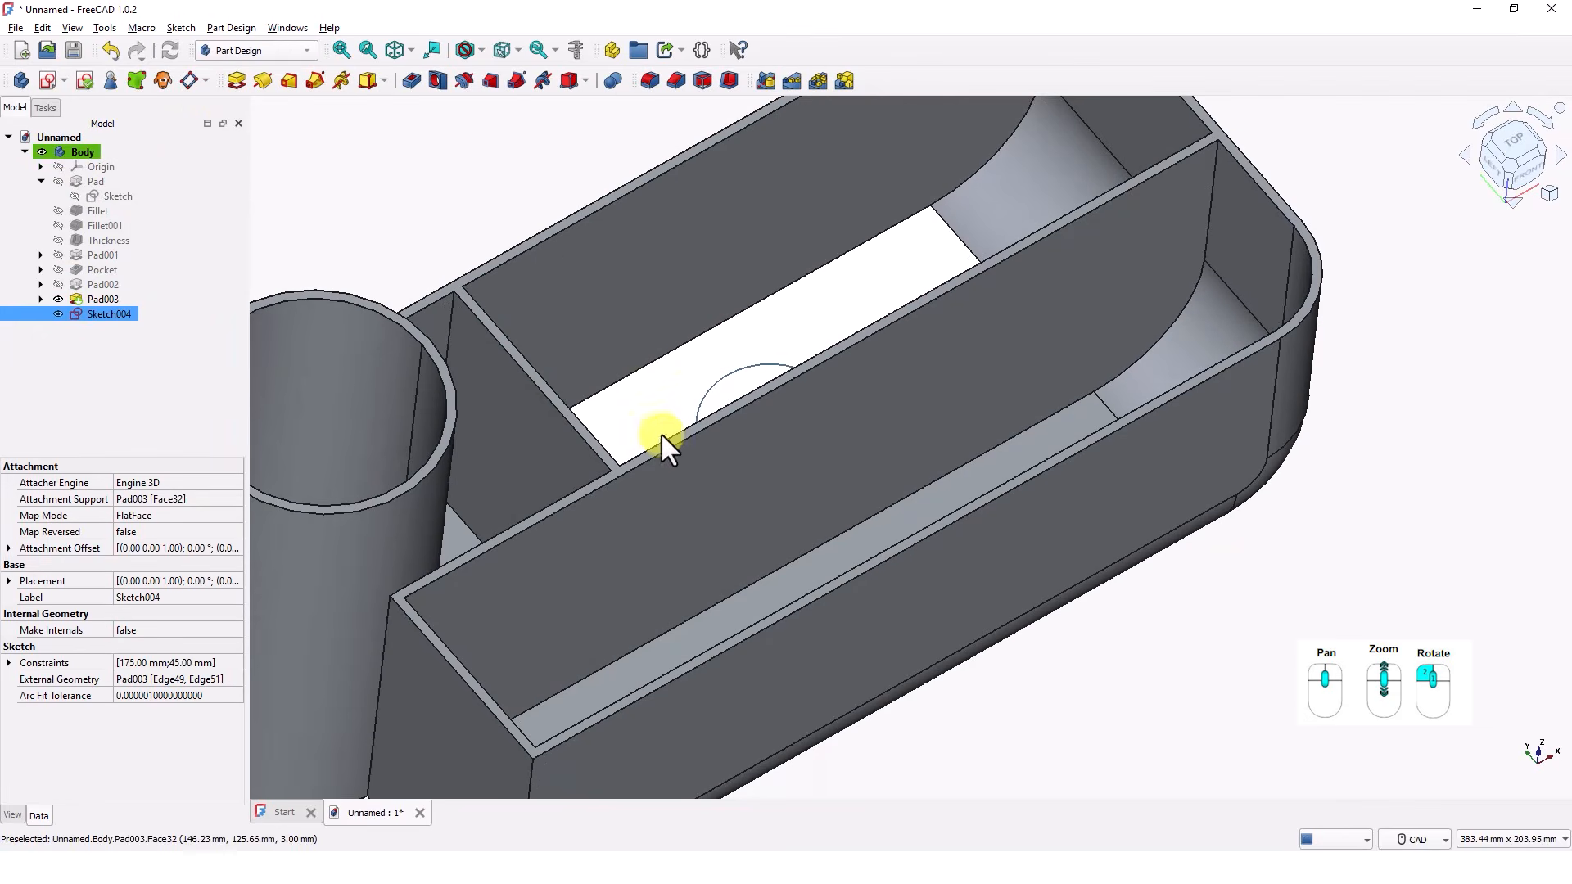
# Step: Pad the 45 mm circle sketch up to the box's top rim face with zero offset
pyautogui.scroll(-5, 660, 432)
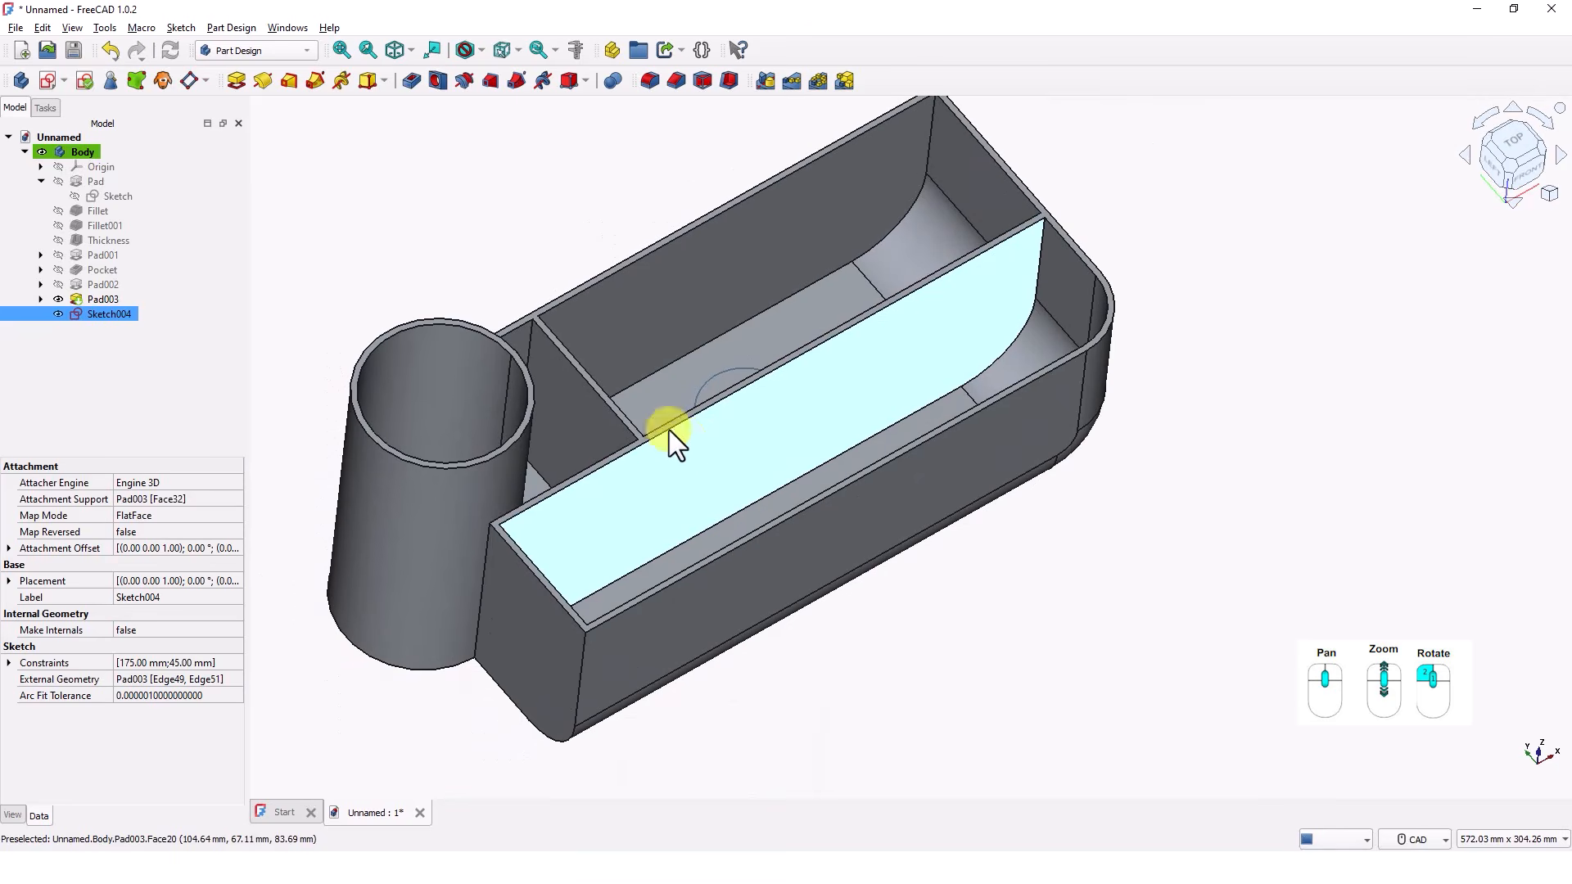
pyautogui.moveTo(725, 388); pyautogui.dragTo(757, 421, button='middle')
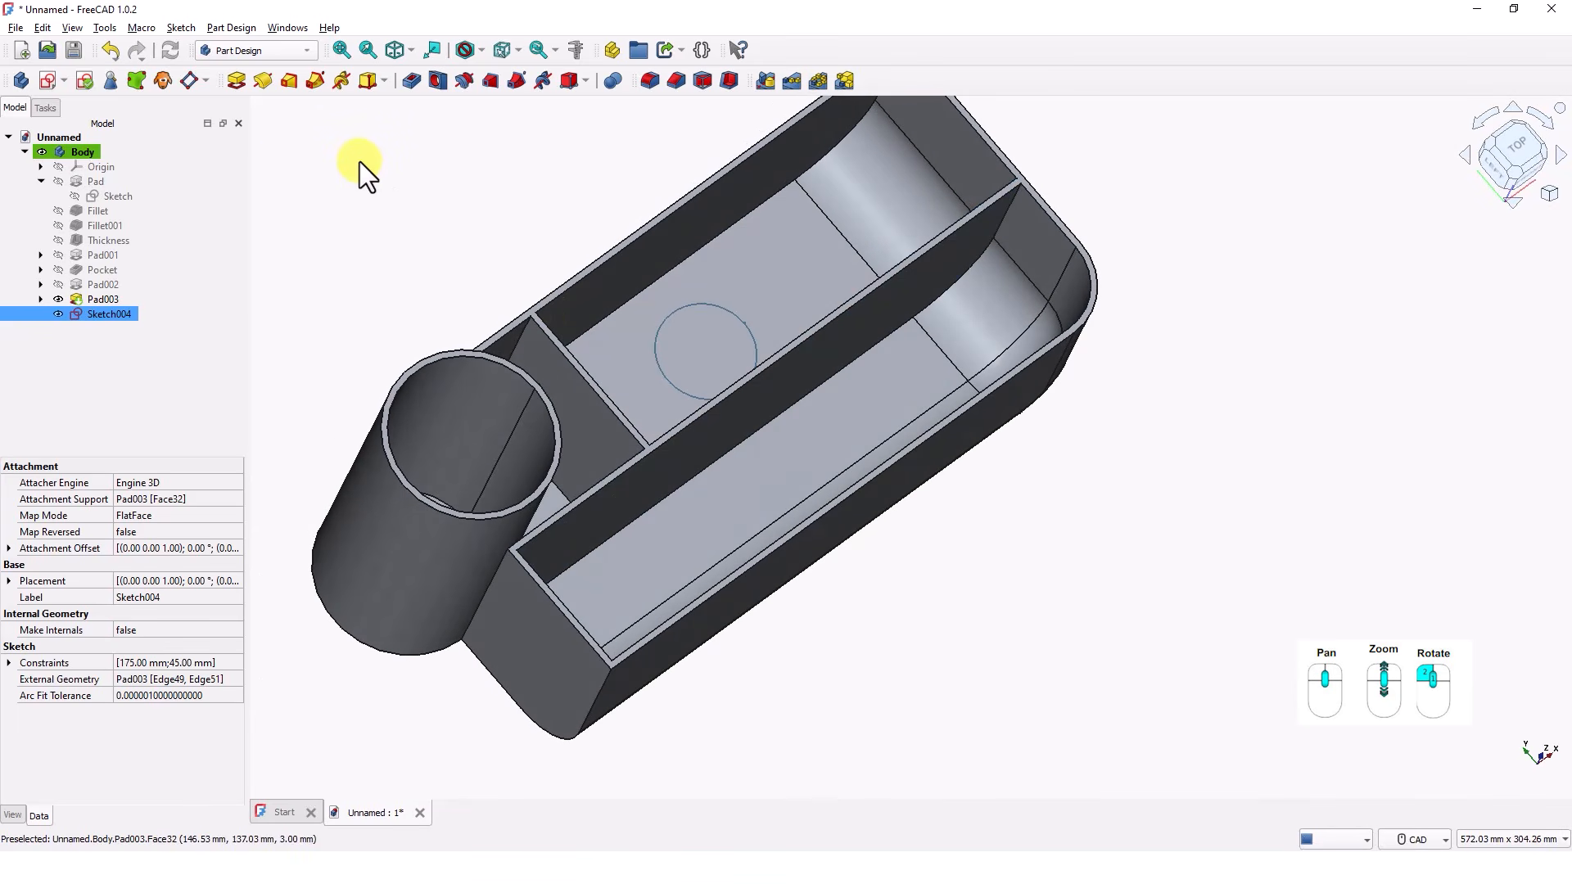
pyautogui.click(235, 80)
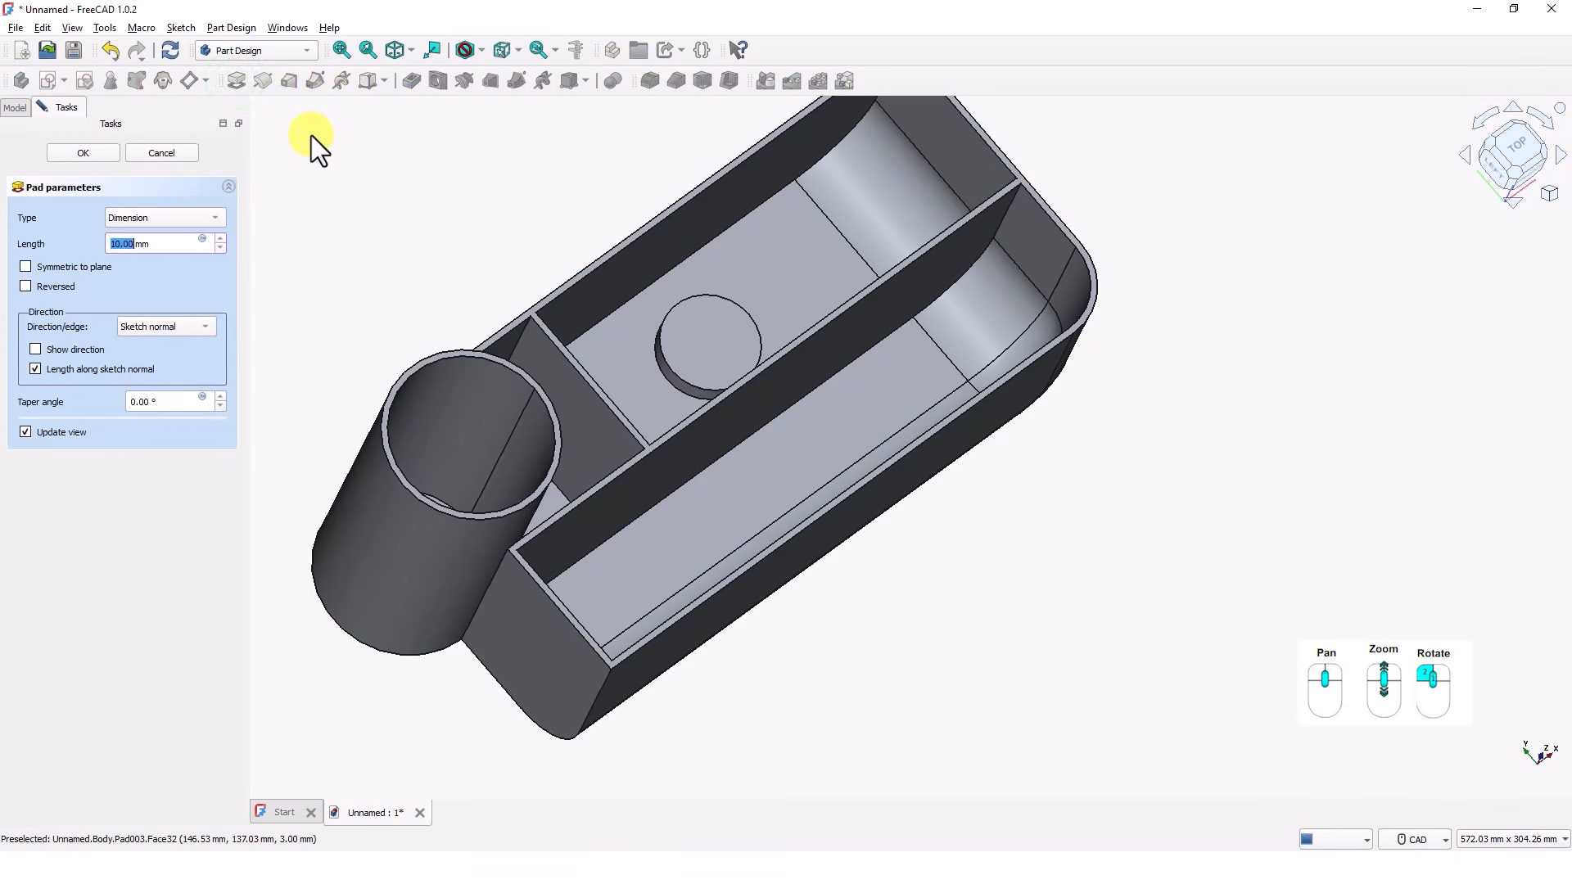
pyautogui.click(168, 219)
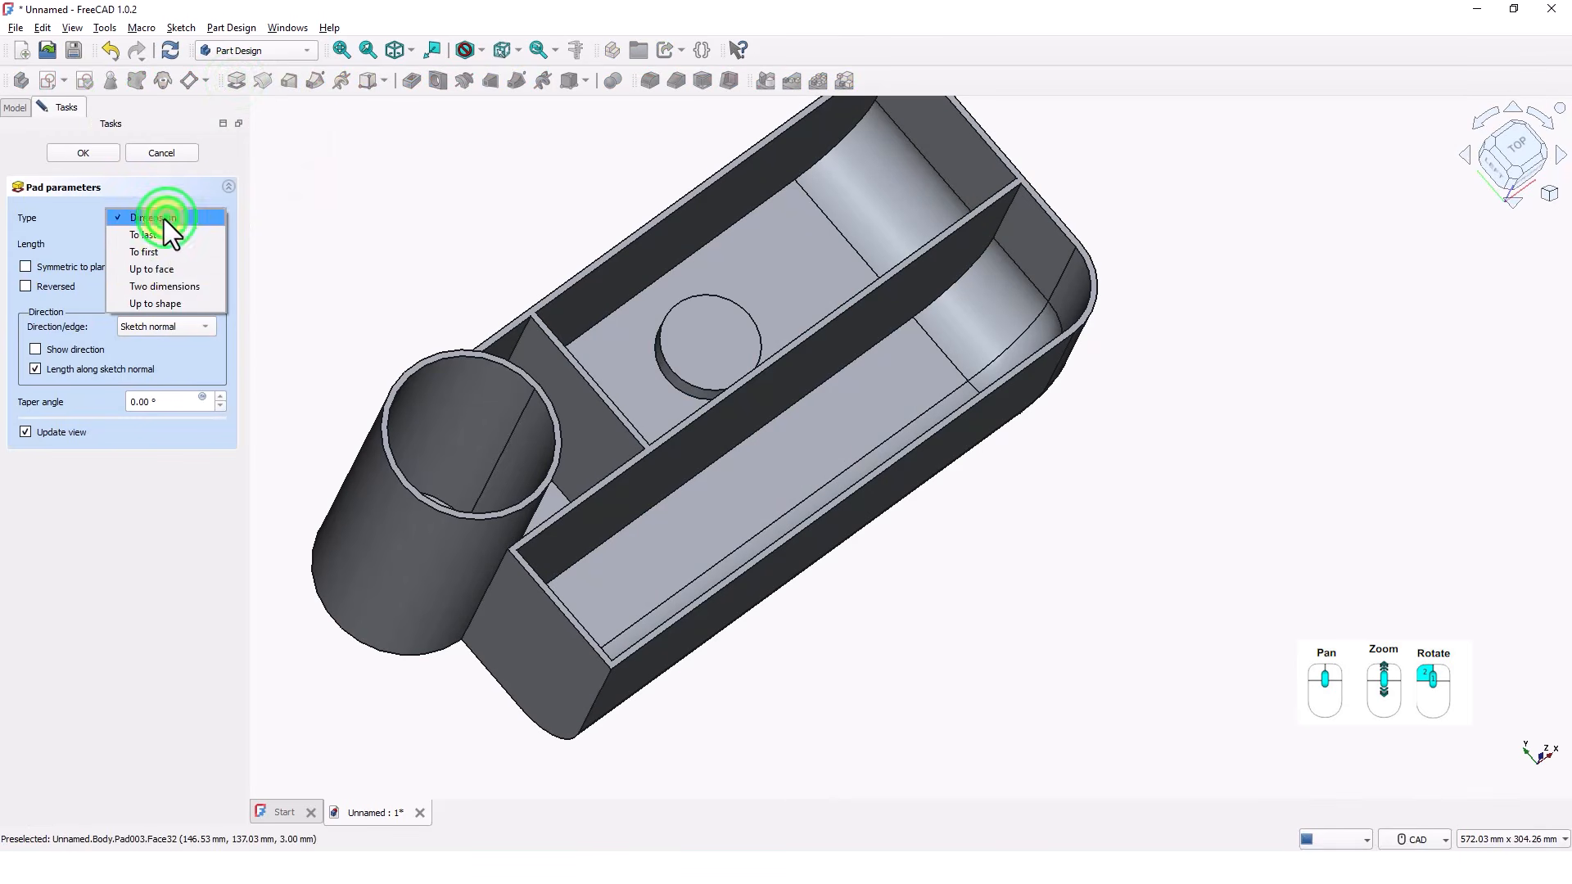
pyautogui.click(171, 269)
pyautogui.scroll(5, 596, 299)
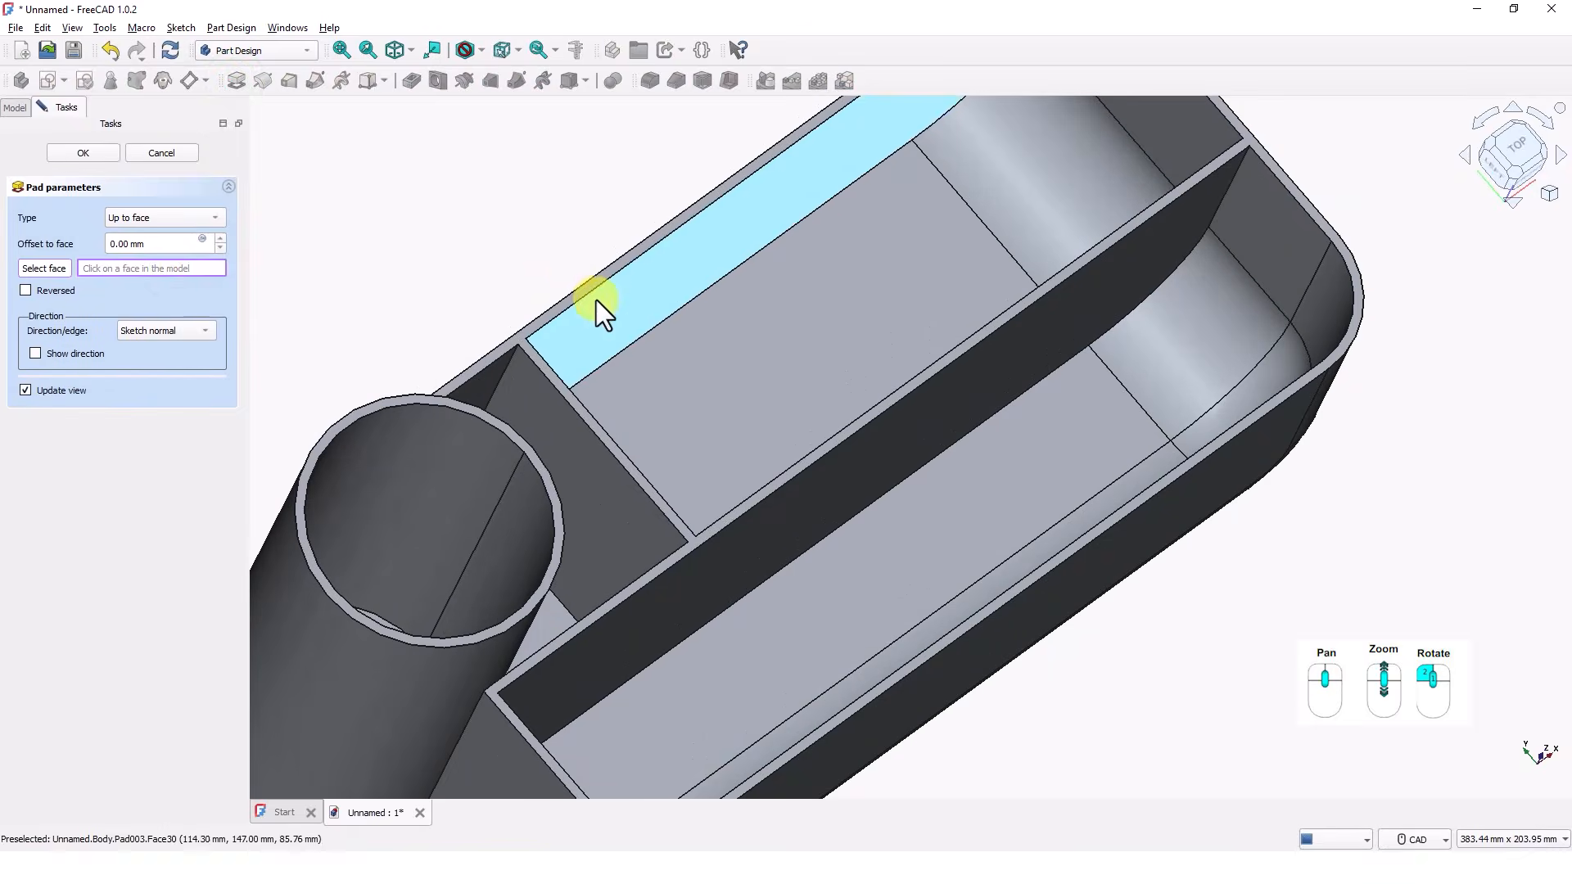
pyautogui.click(656, 222)
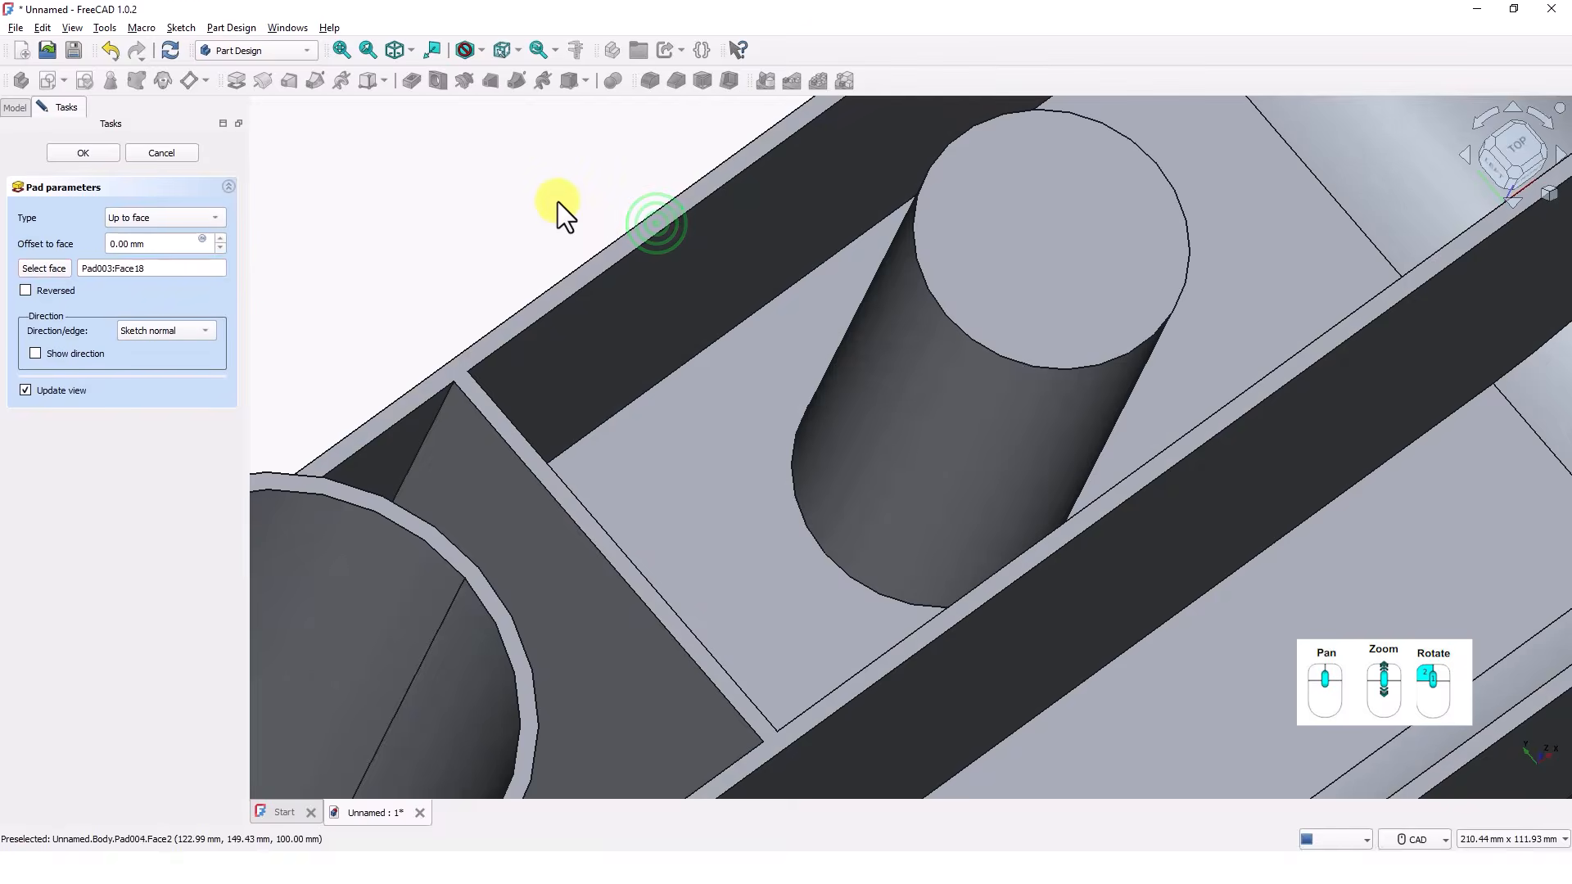
pyautogui.scroll(-1, 548, 209)
pyautogui.moveTo(791, 399); pyautogui.dragTo(741, 504, button='middle')
pyautogui.scroll(-4, 770, 507)
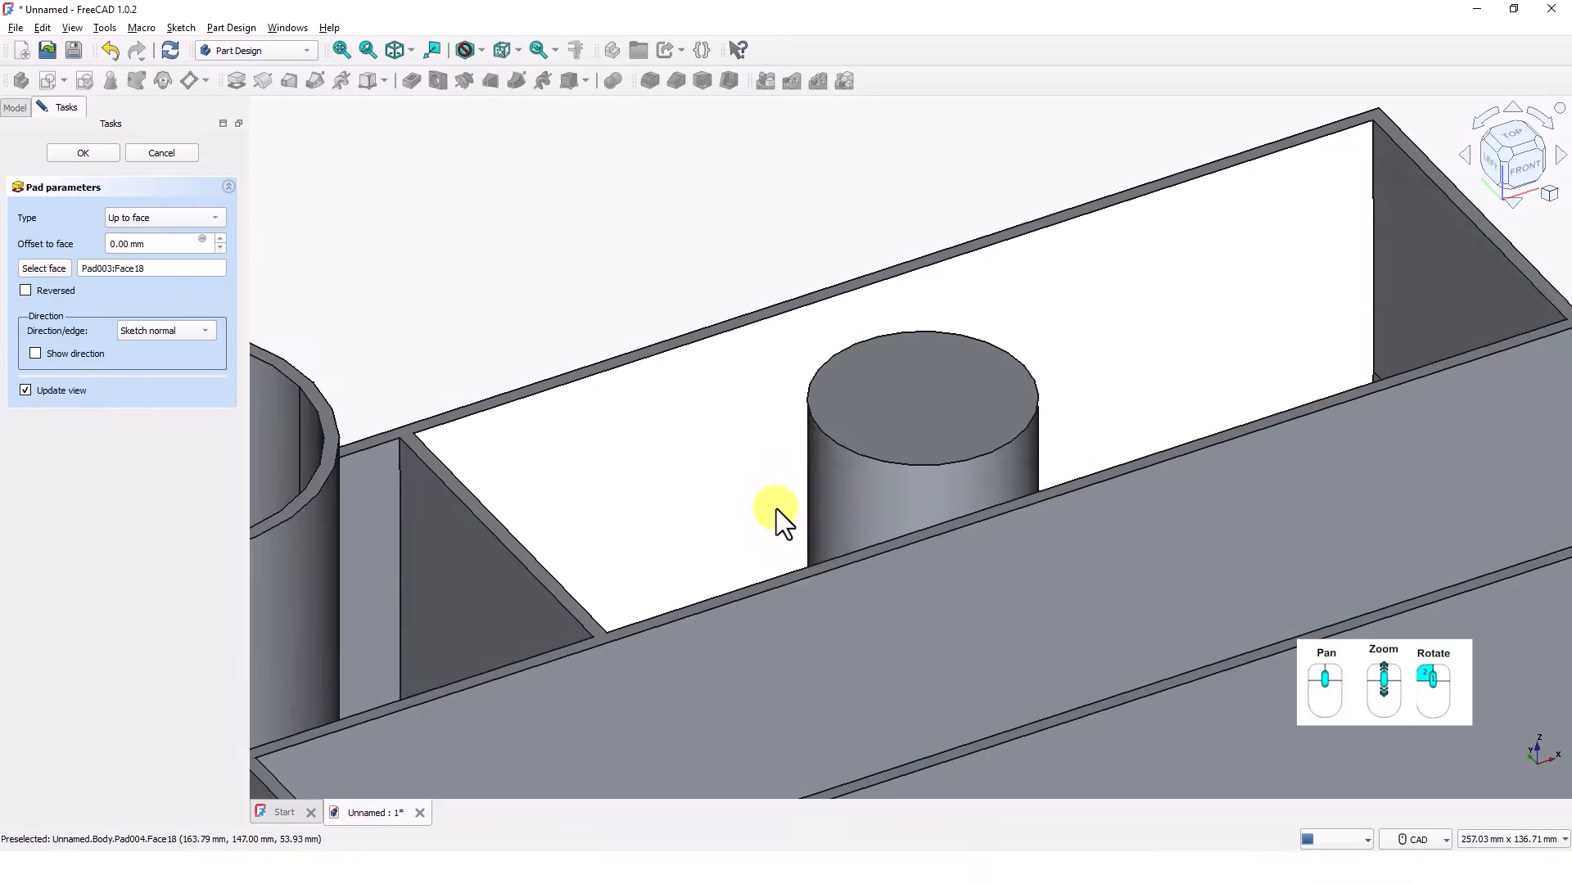
pyautogui.moveTo(776, 516); pyautogui.dragTo(765, 411, button='middle')
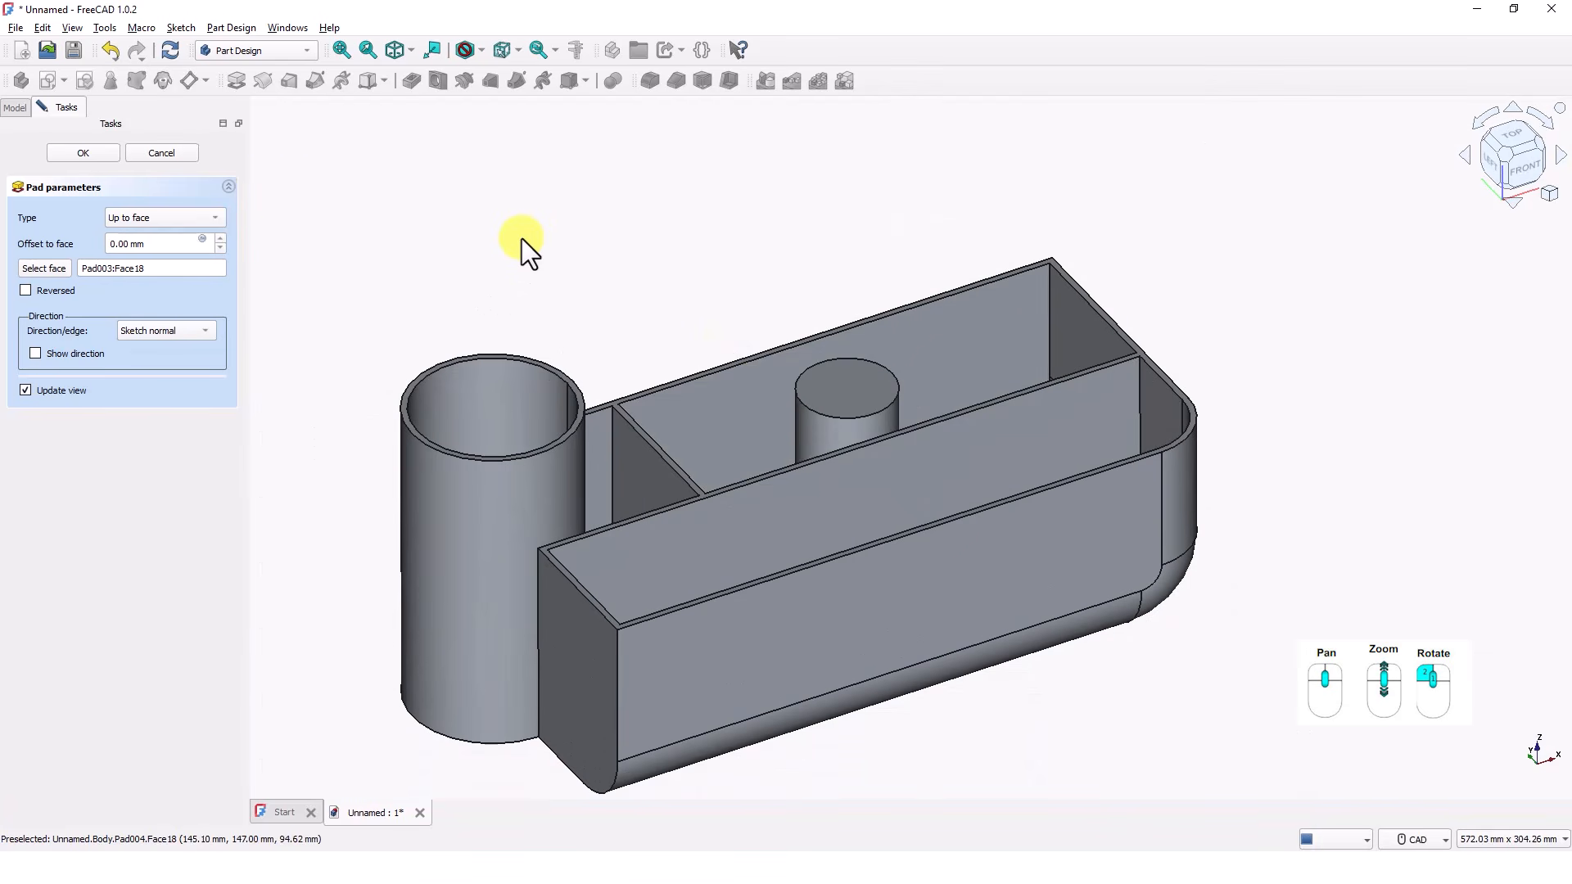
pyautogui.click(81, 150)
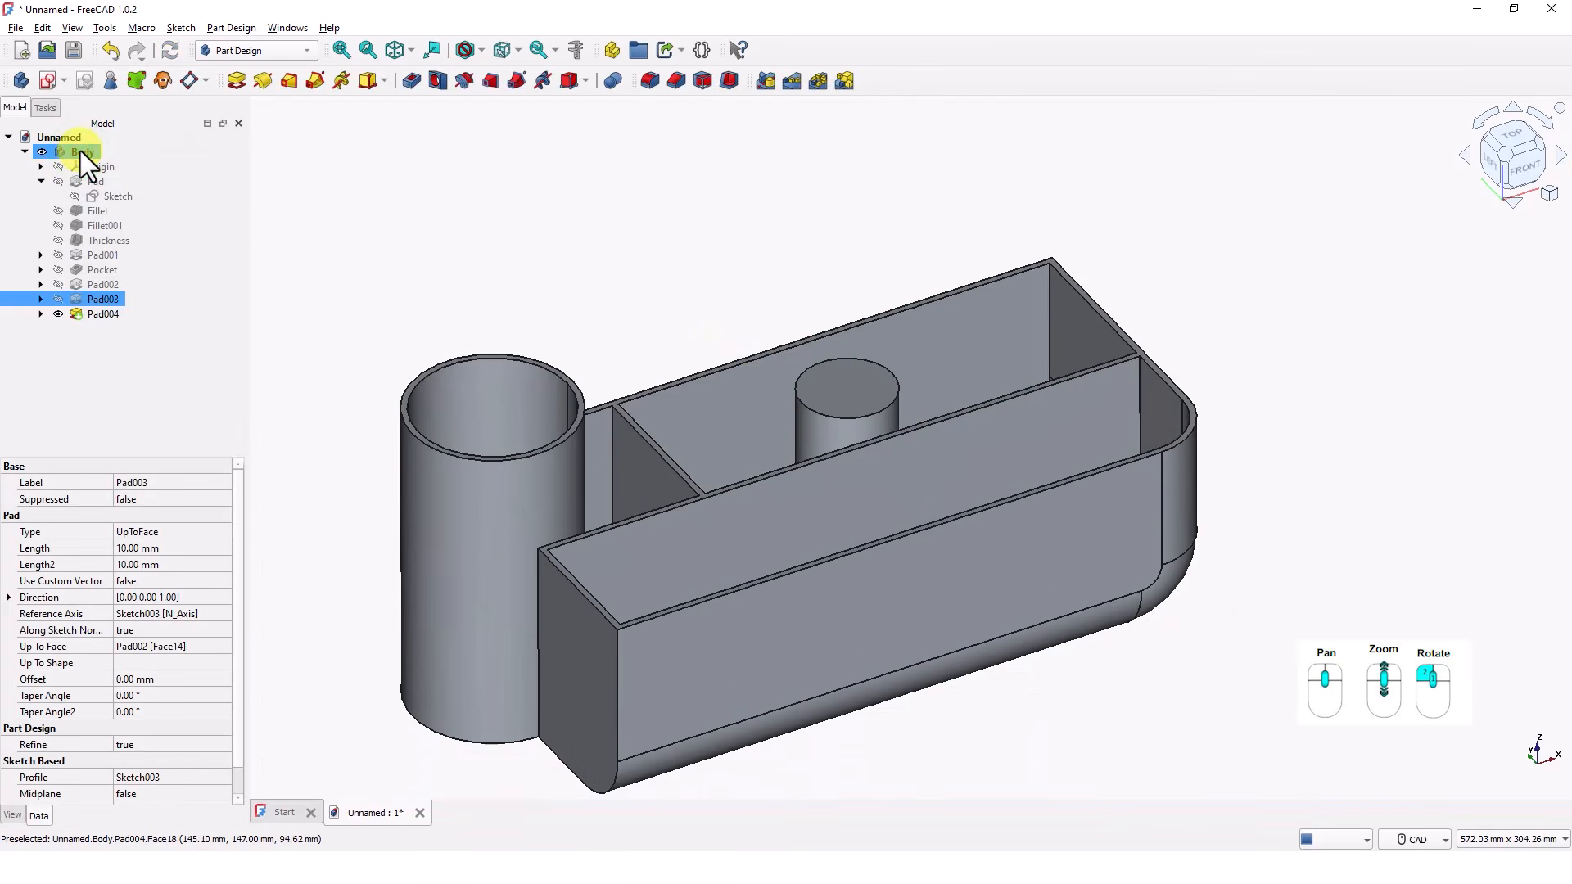
# Step: Start a sketch on the new cylinder's top face and project its circular edge and the back compartment's two long inner edges as external geometry
pyautogui.moveTo(660, 295); pyautogui.dragTo(608, 254, button='middle')
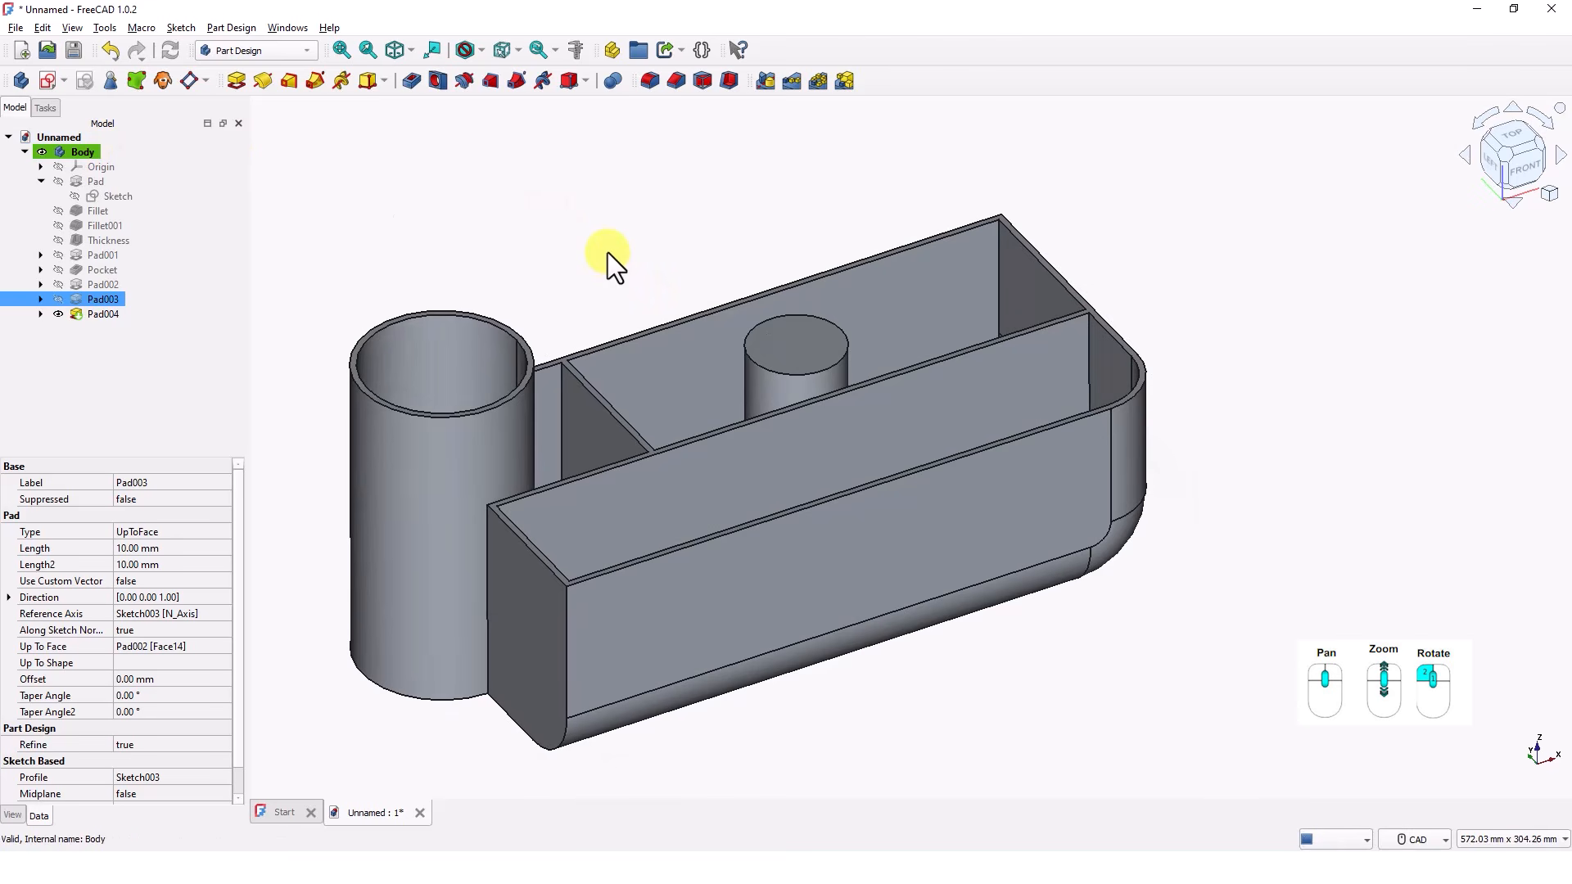
pyautogui.click(793, 352)
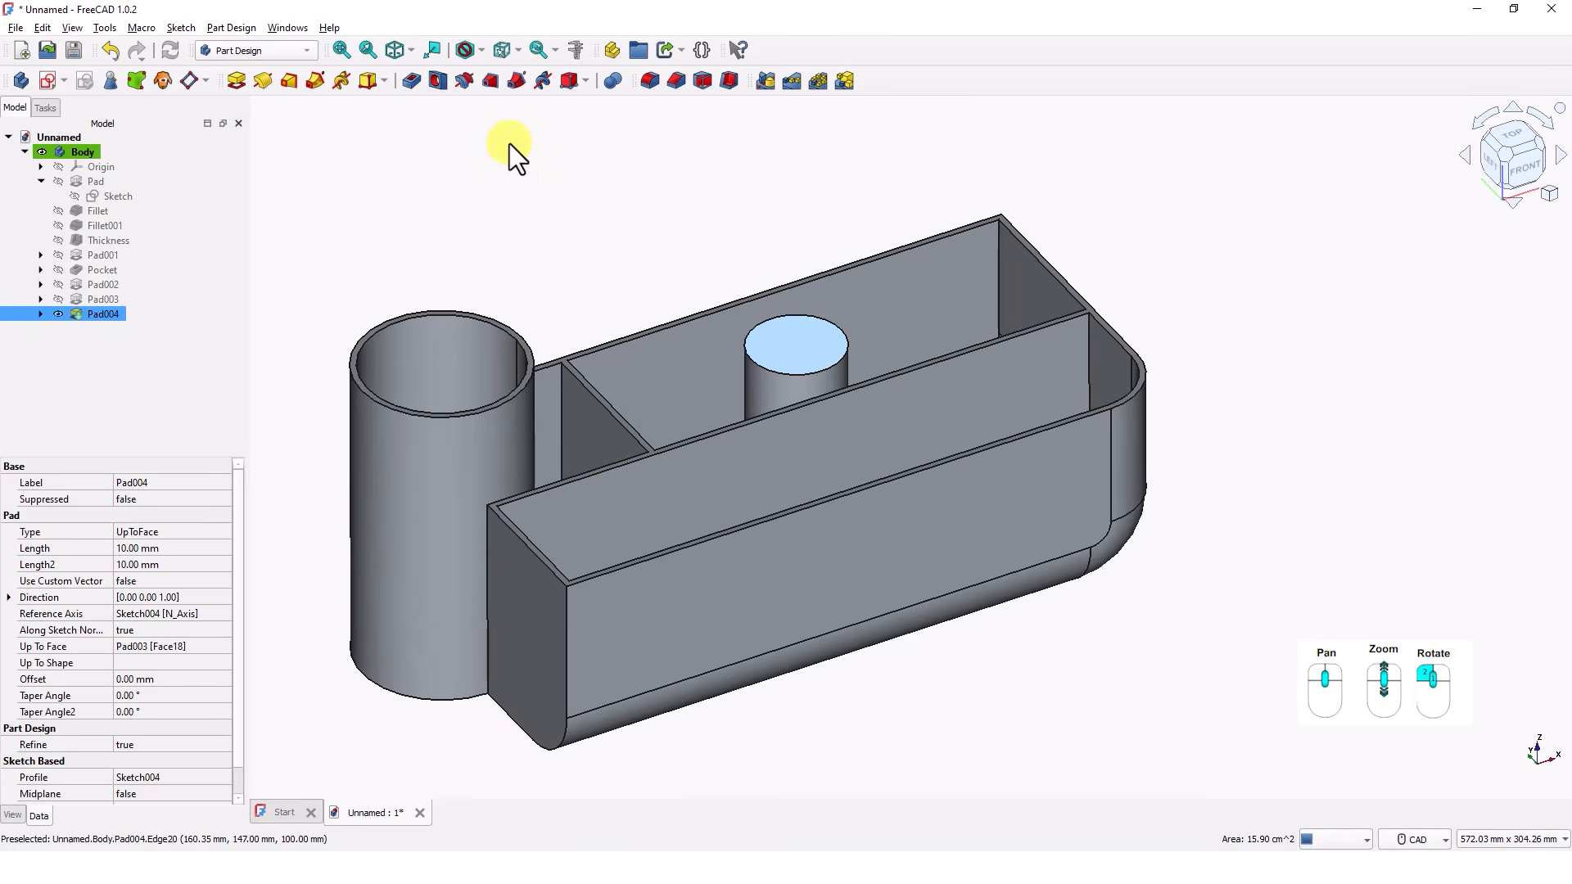
pyautogui.click(46, 82)
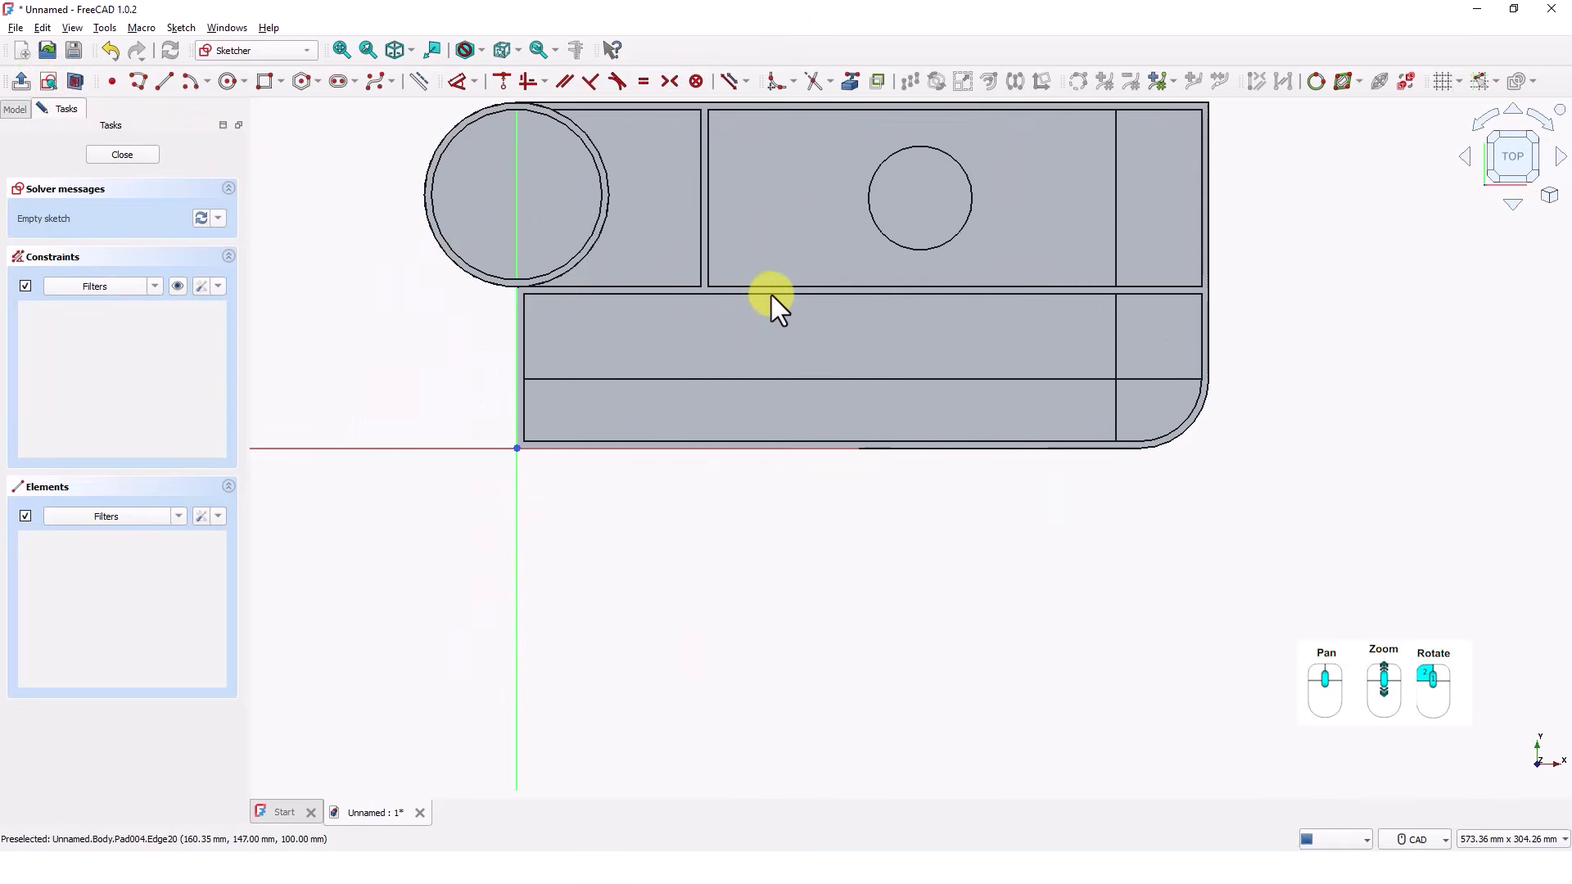
pyautogui.scroll(2, 842, 400)
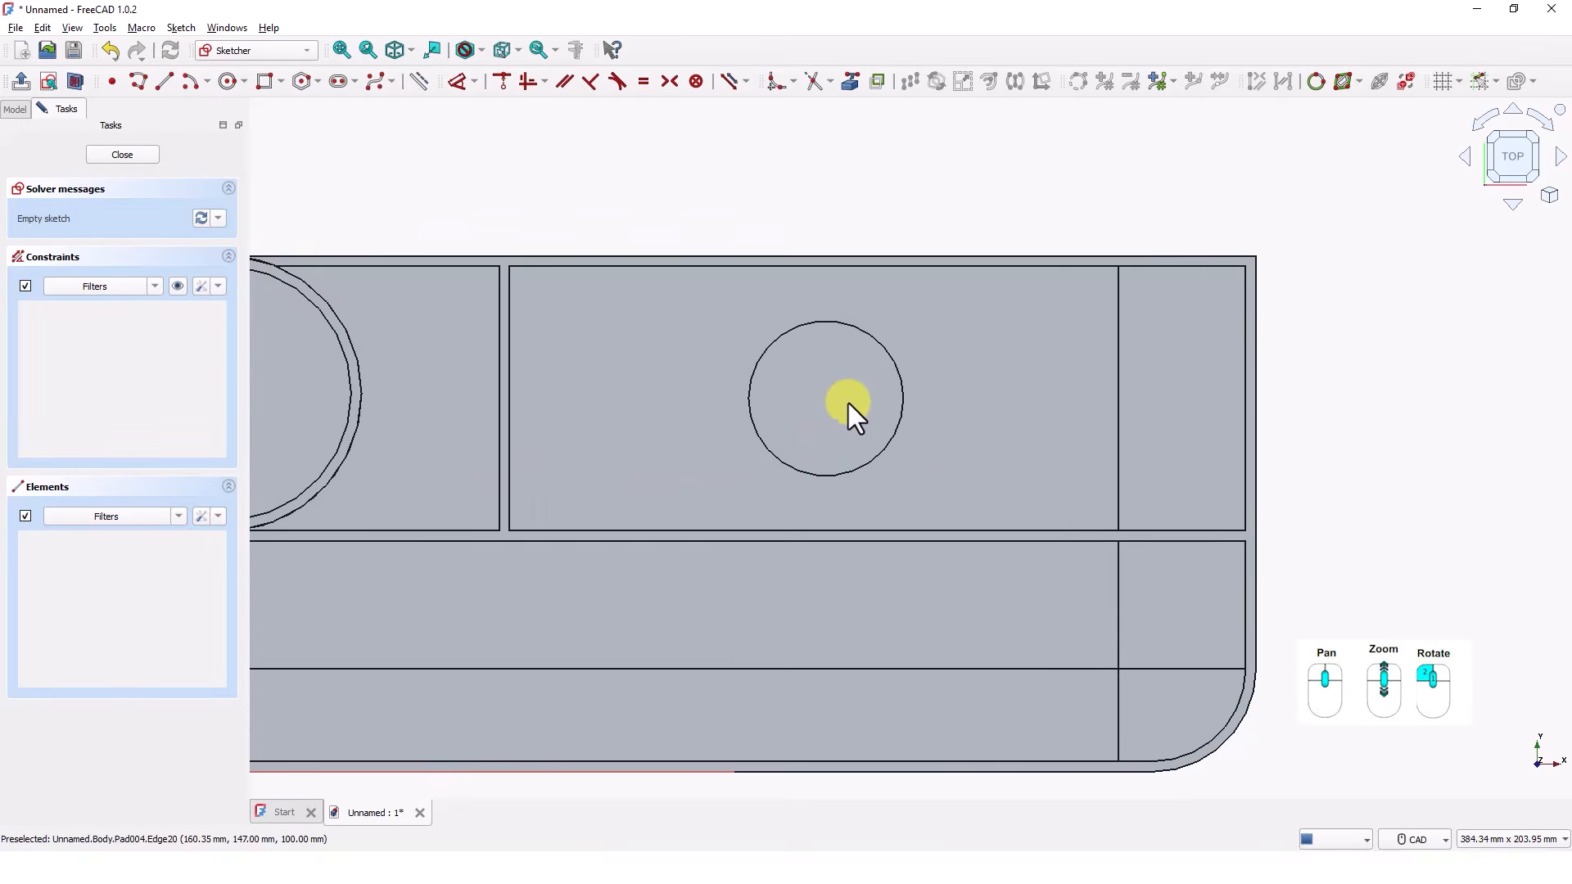
pyautogui.scroll(2, 848, 403)
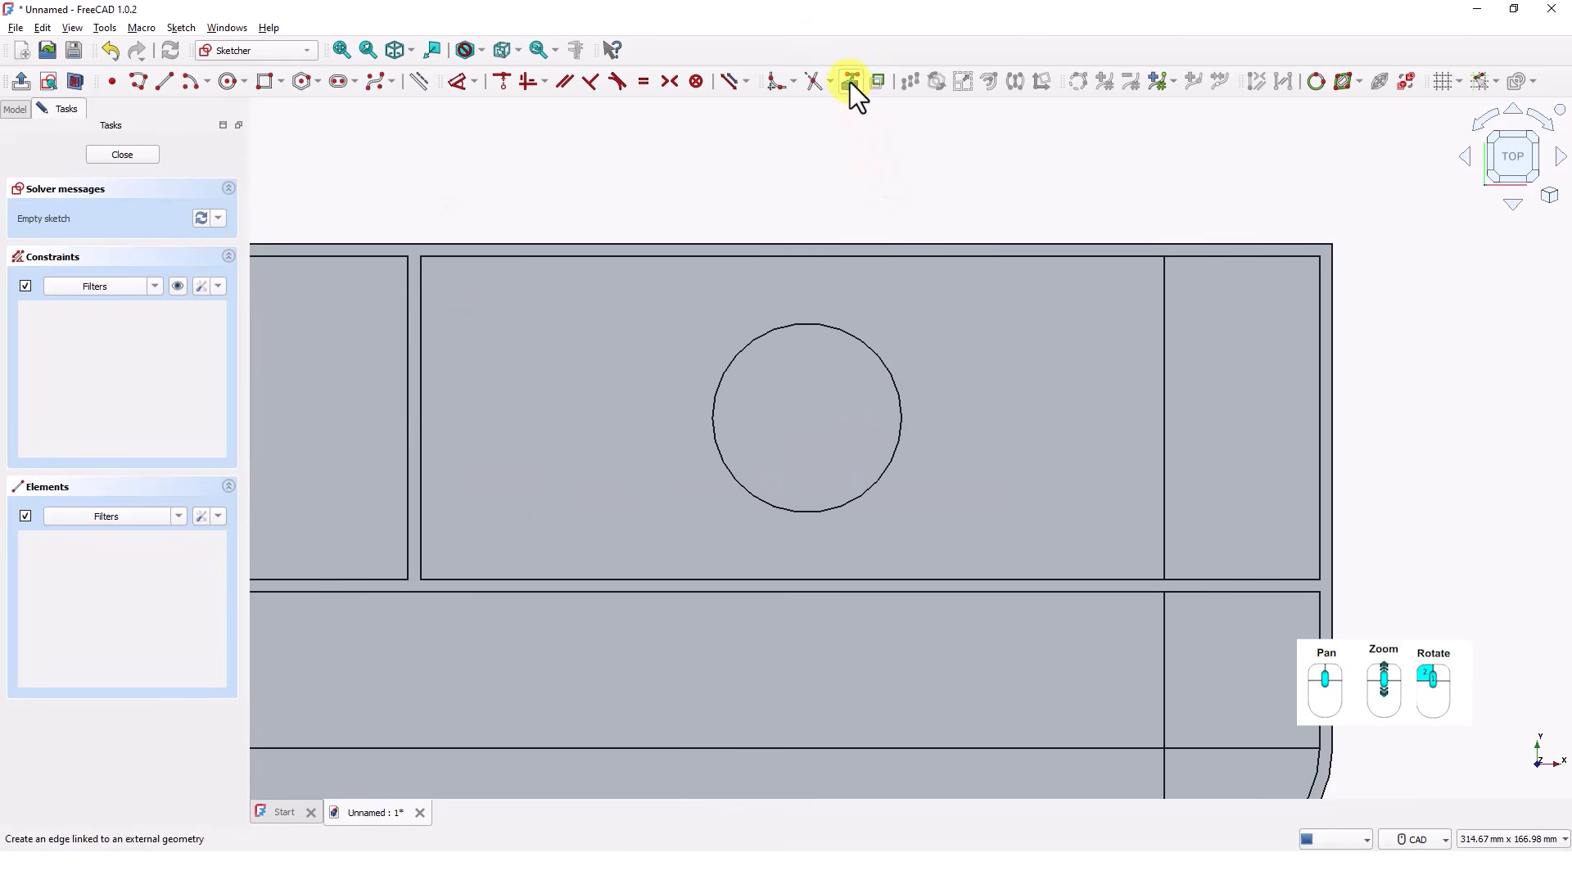
pyautogui.click(765, 336)
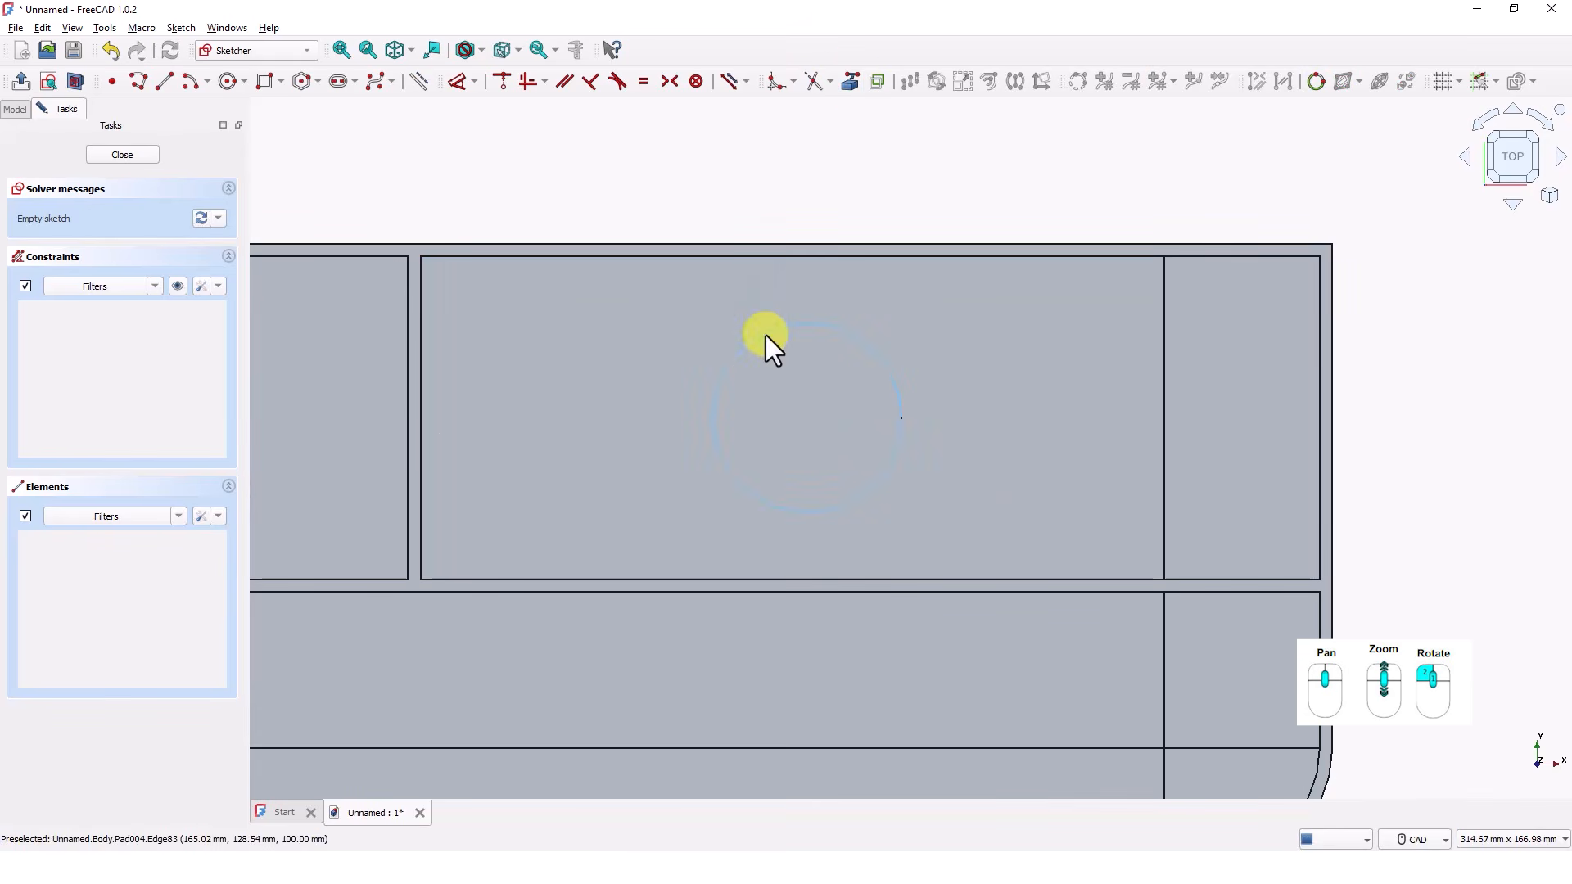
pyautogui.click(870, 260)
pyautogui.click(868, 583)
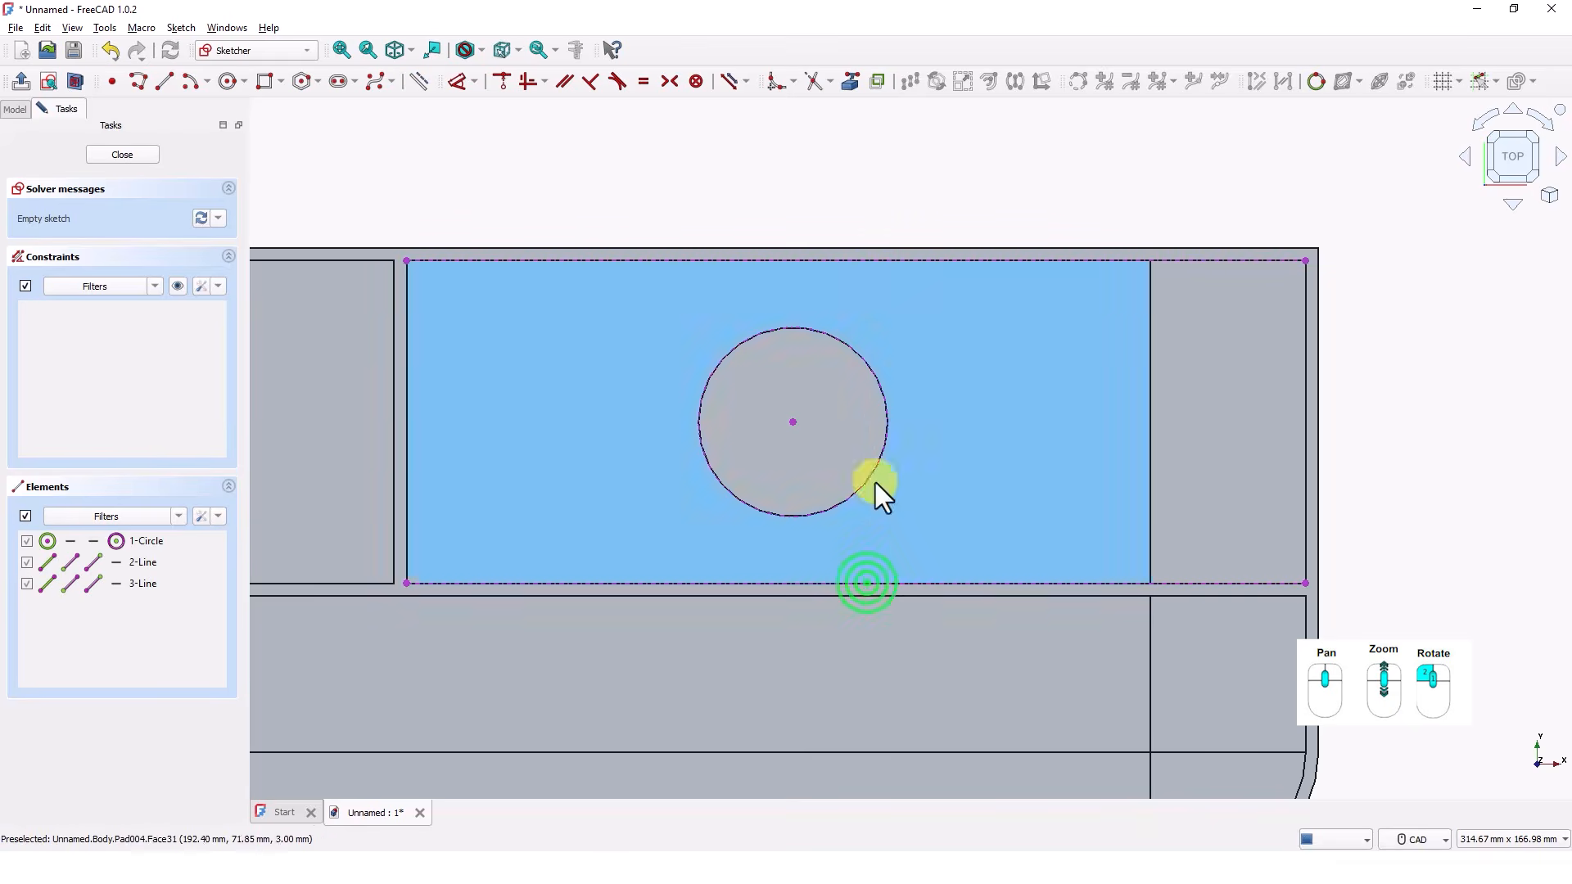
pyautogui.rightClick(852, 180)
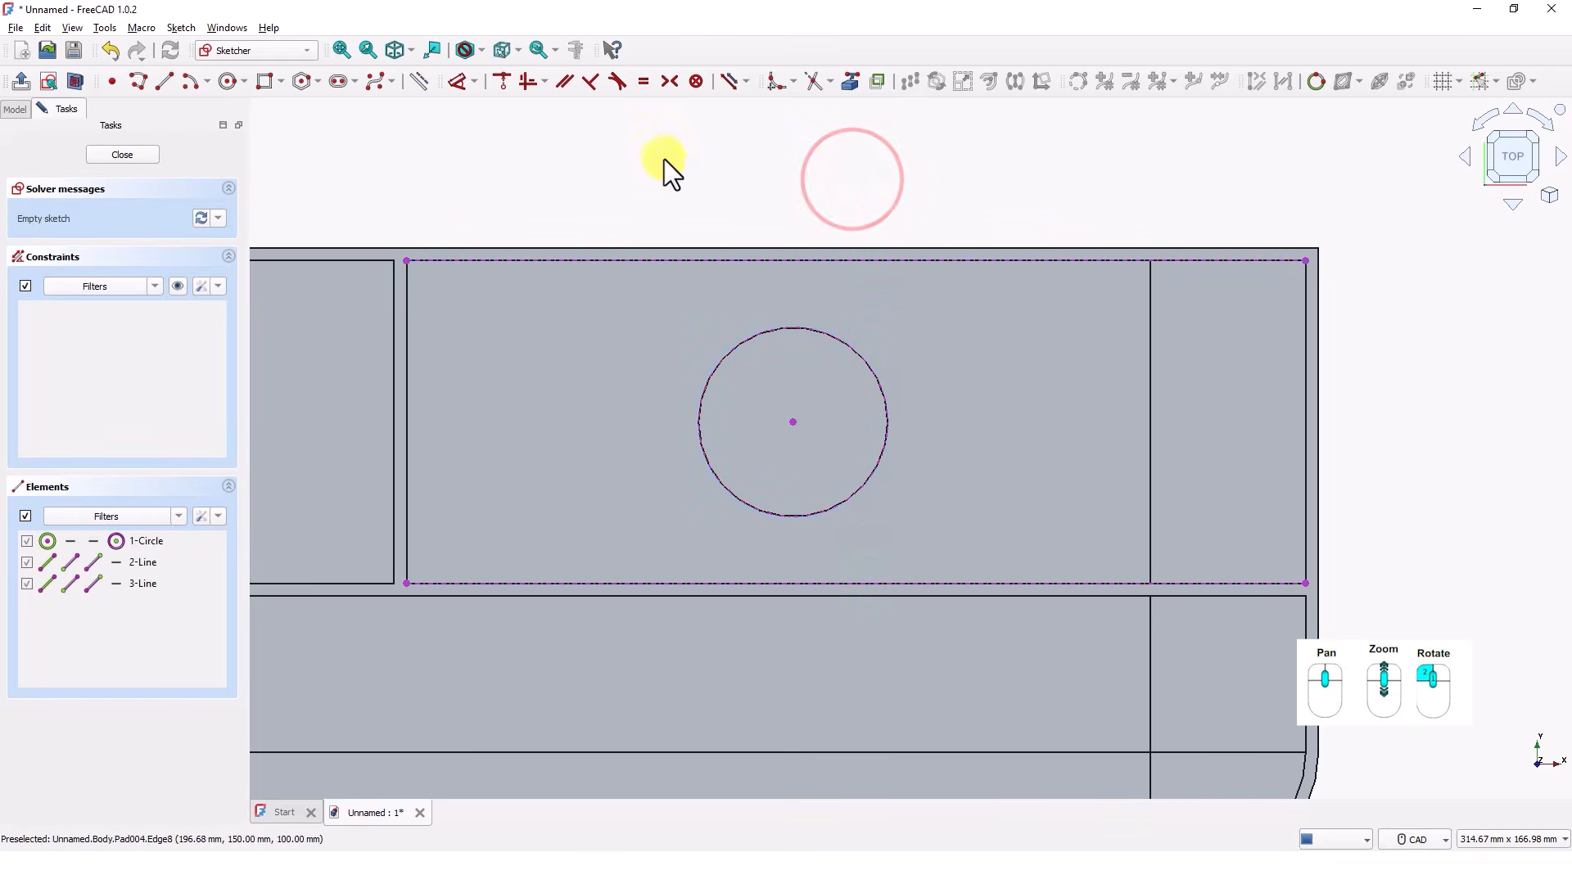
# Step: Draw a centred rectangle about 9.6 mm wide on the circle's centre, with its corner on the projected divider-side edge
pyautogui.click(279, 82)
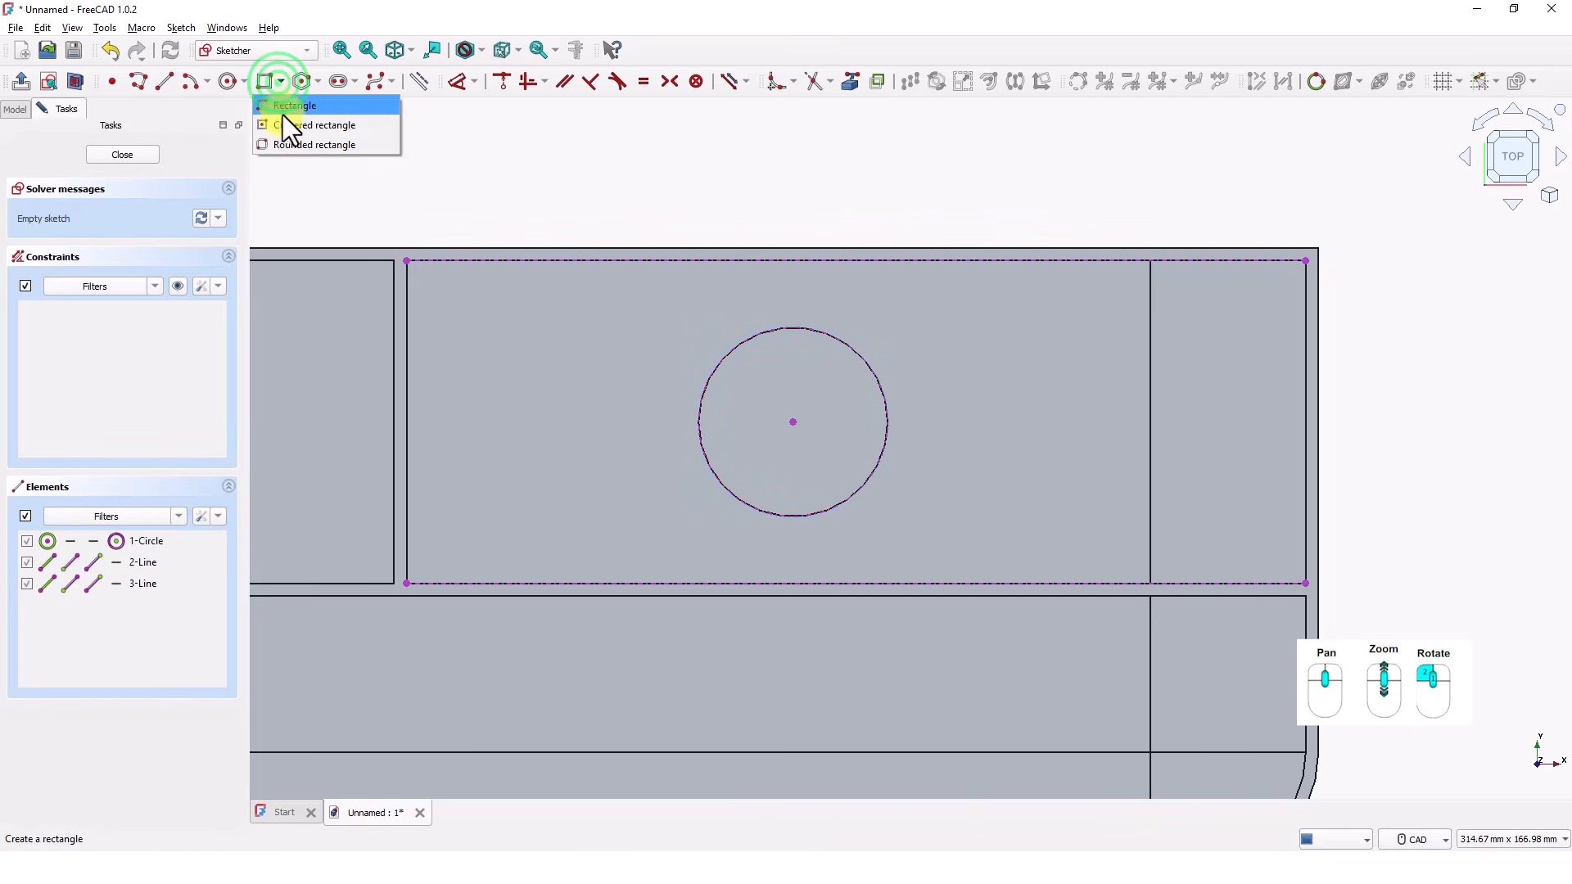
pyautogui.click(283, 125)
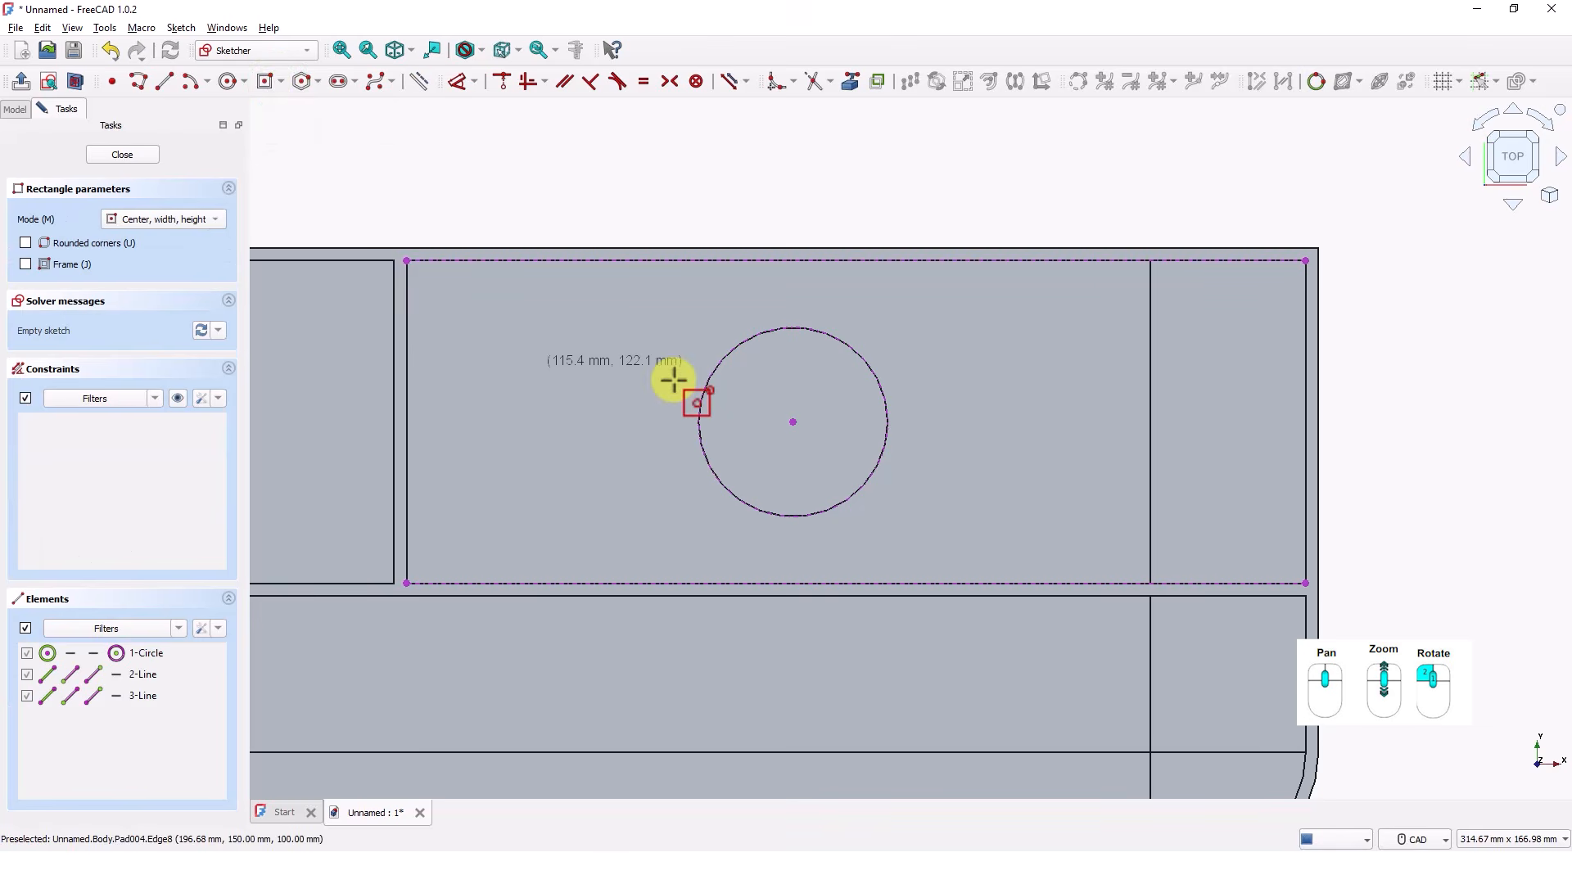
pyautogui.click(791, 422)
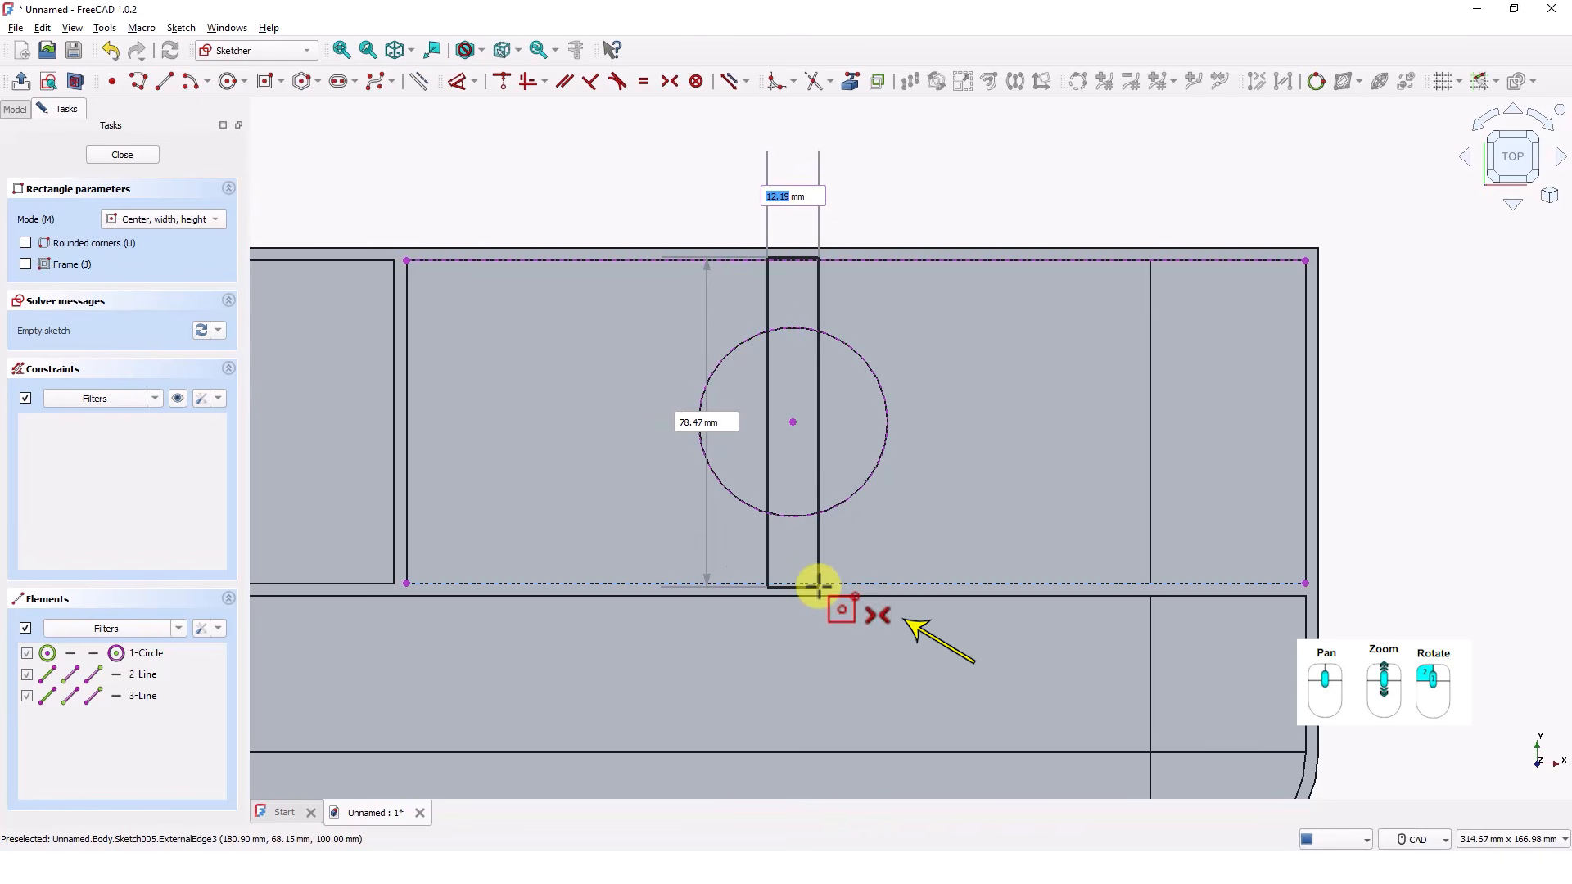
pyautogui.click(773, 583)
pyautogui.rightClick(766, 169)
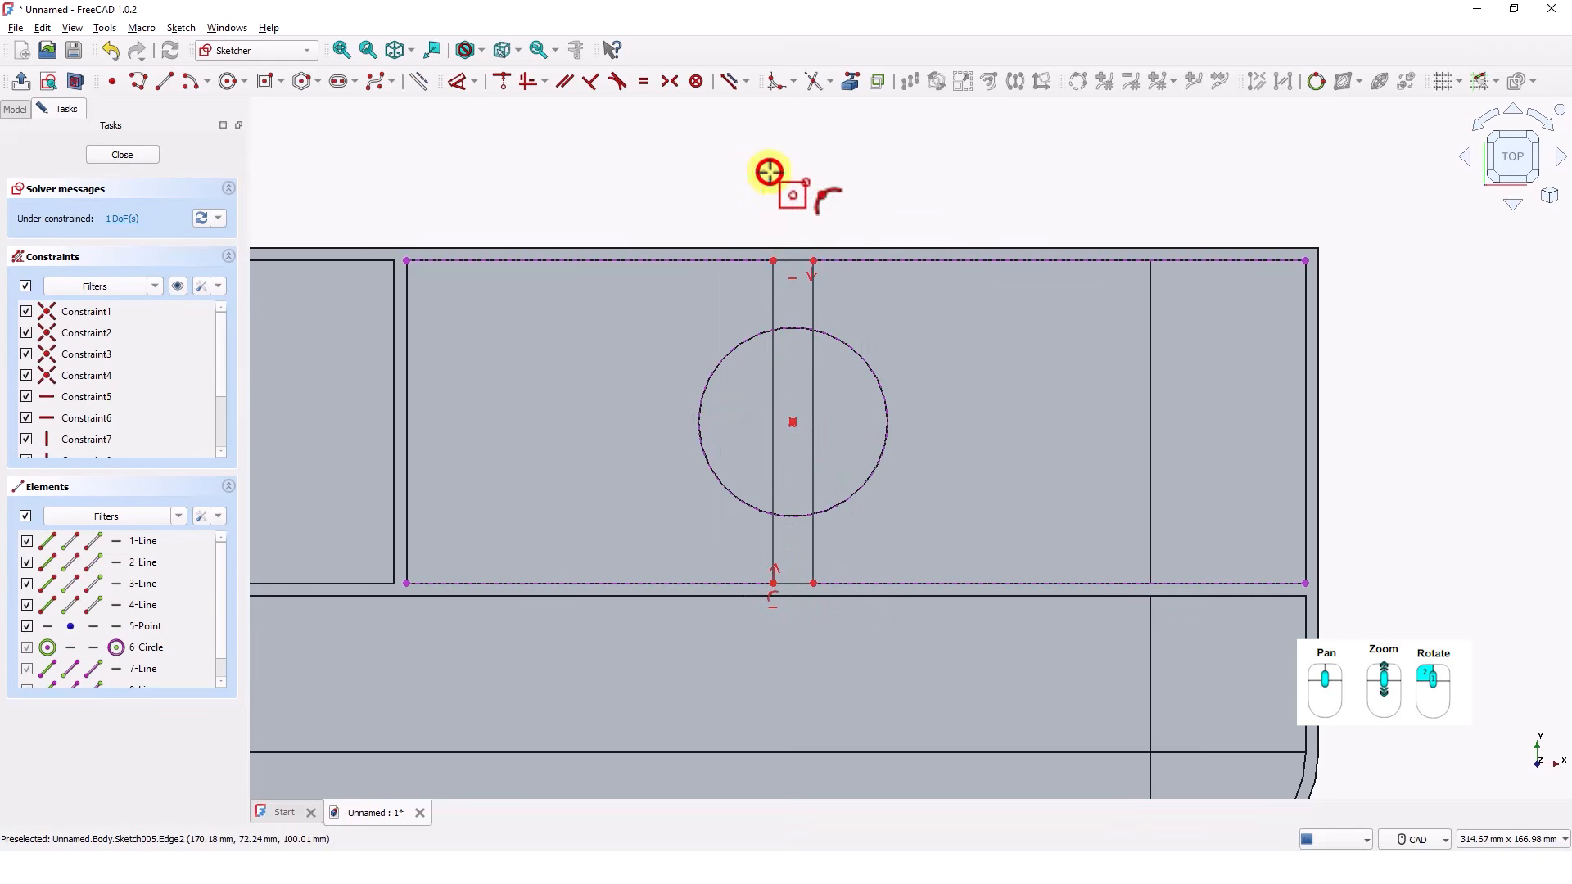
# Step: Dimension the rectangle's width as 3 mm and close the sketch
pyautogui.click(458, 82)
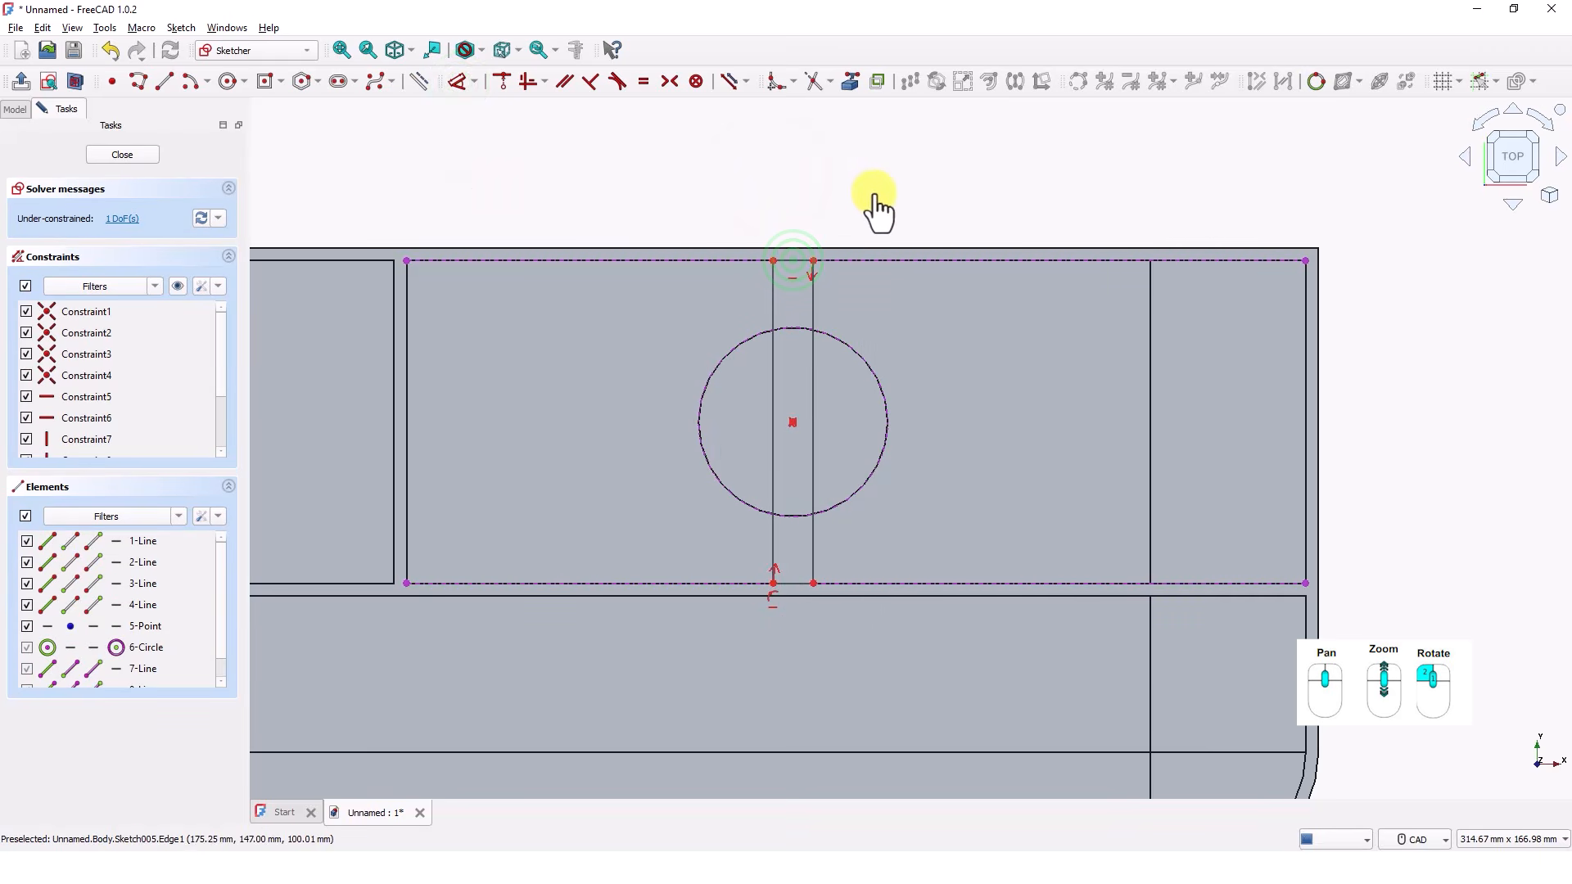
pyautogui.click(793, 262)
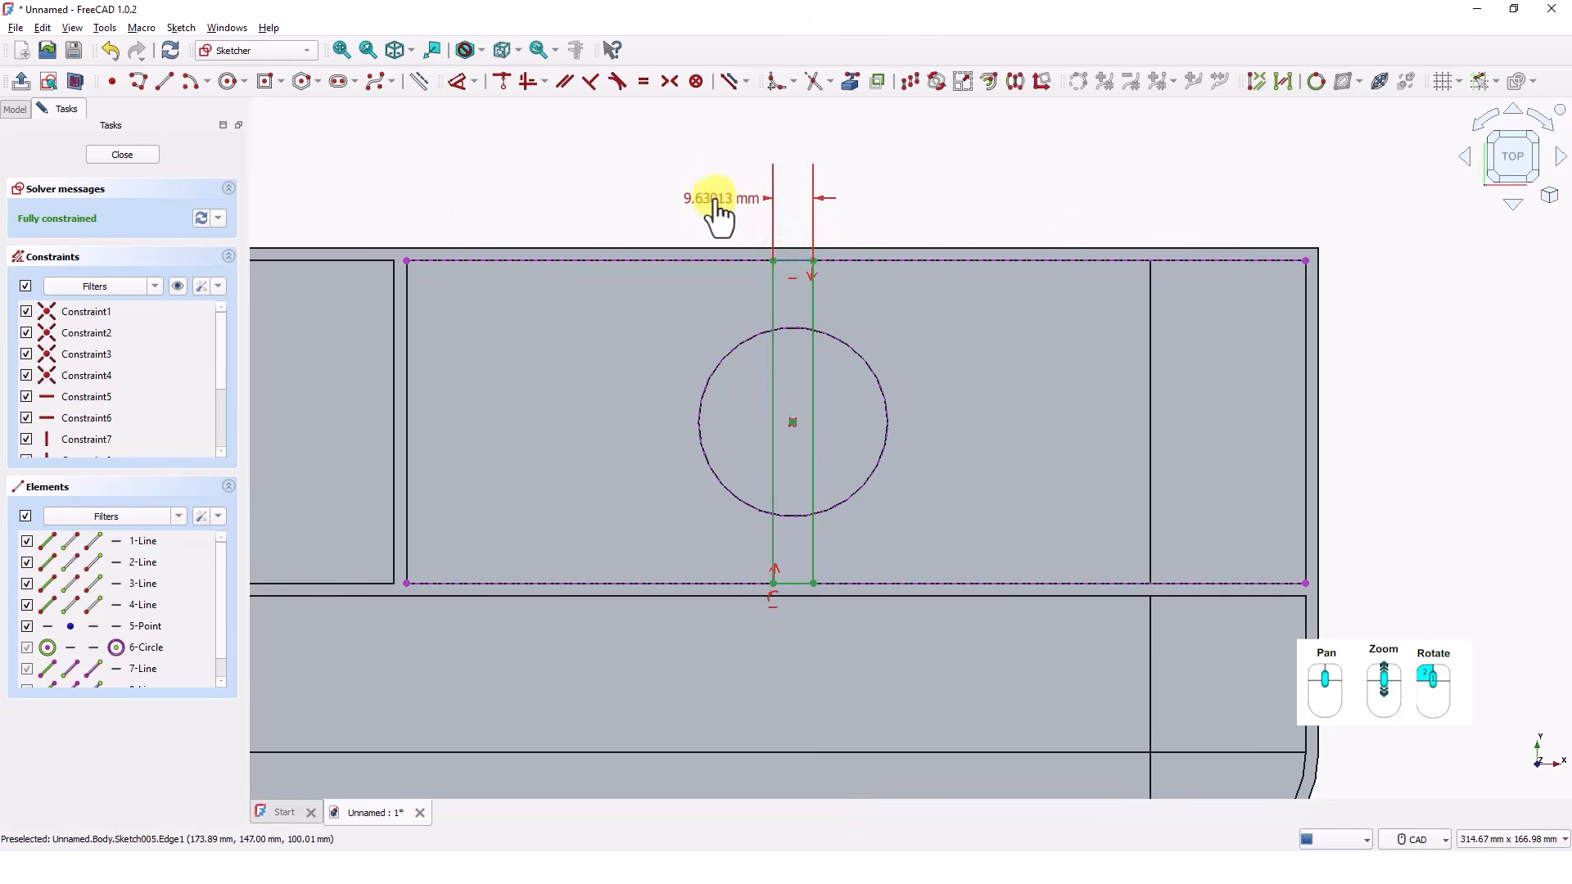
pyautogui.doubleClick(710, 199)
pyautogui.write('3')
pyautogui.press('Return')
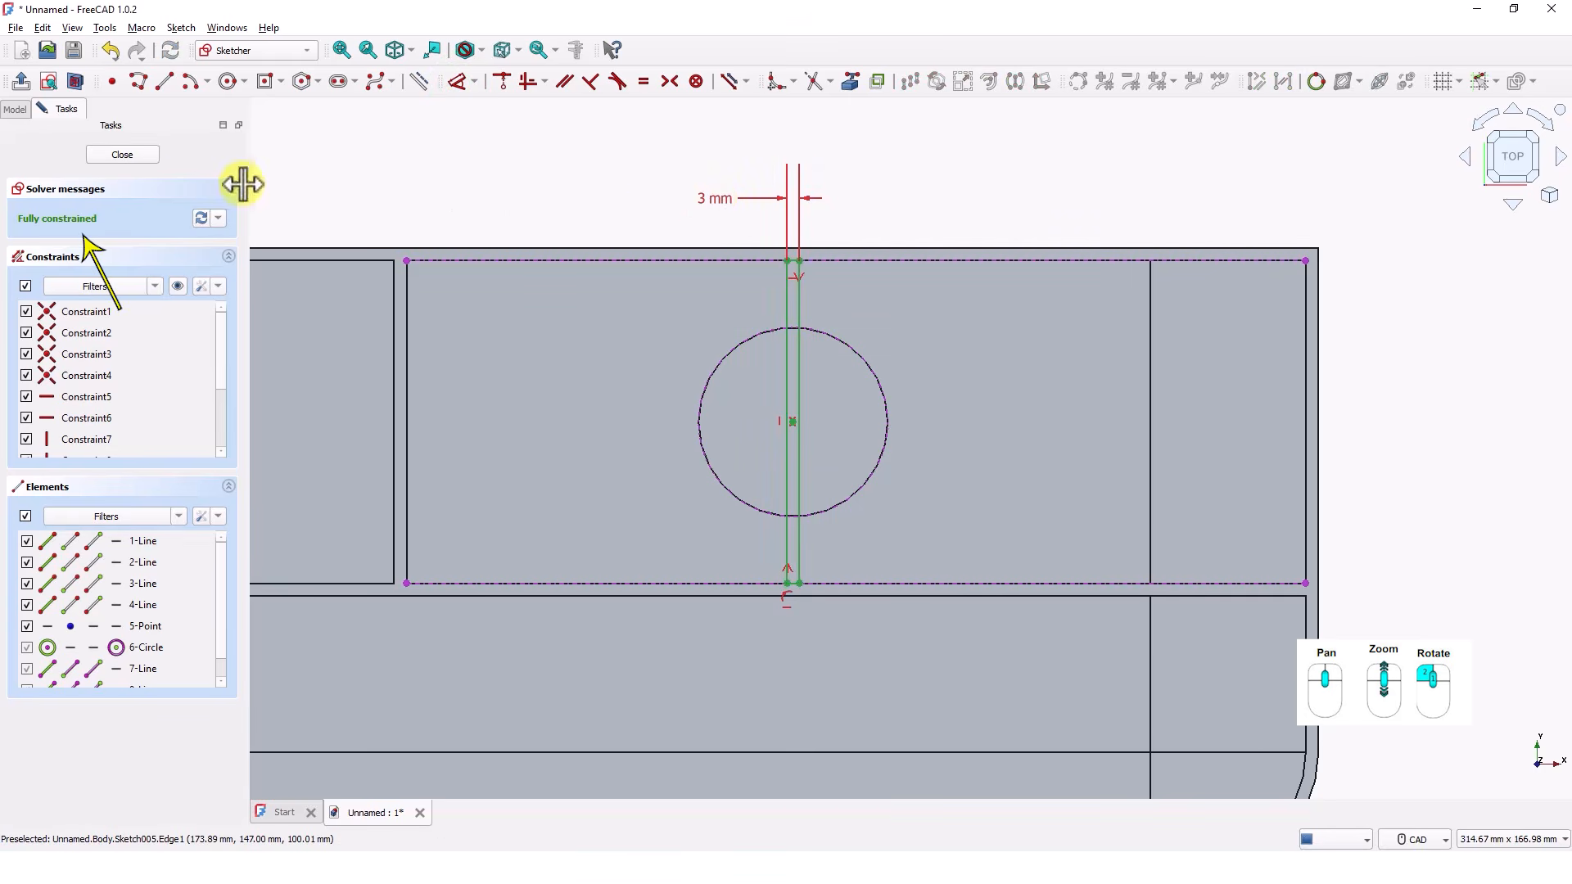
pyautogui.click(140, 160)
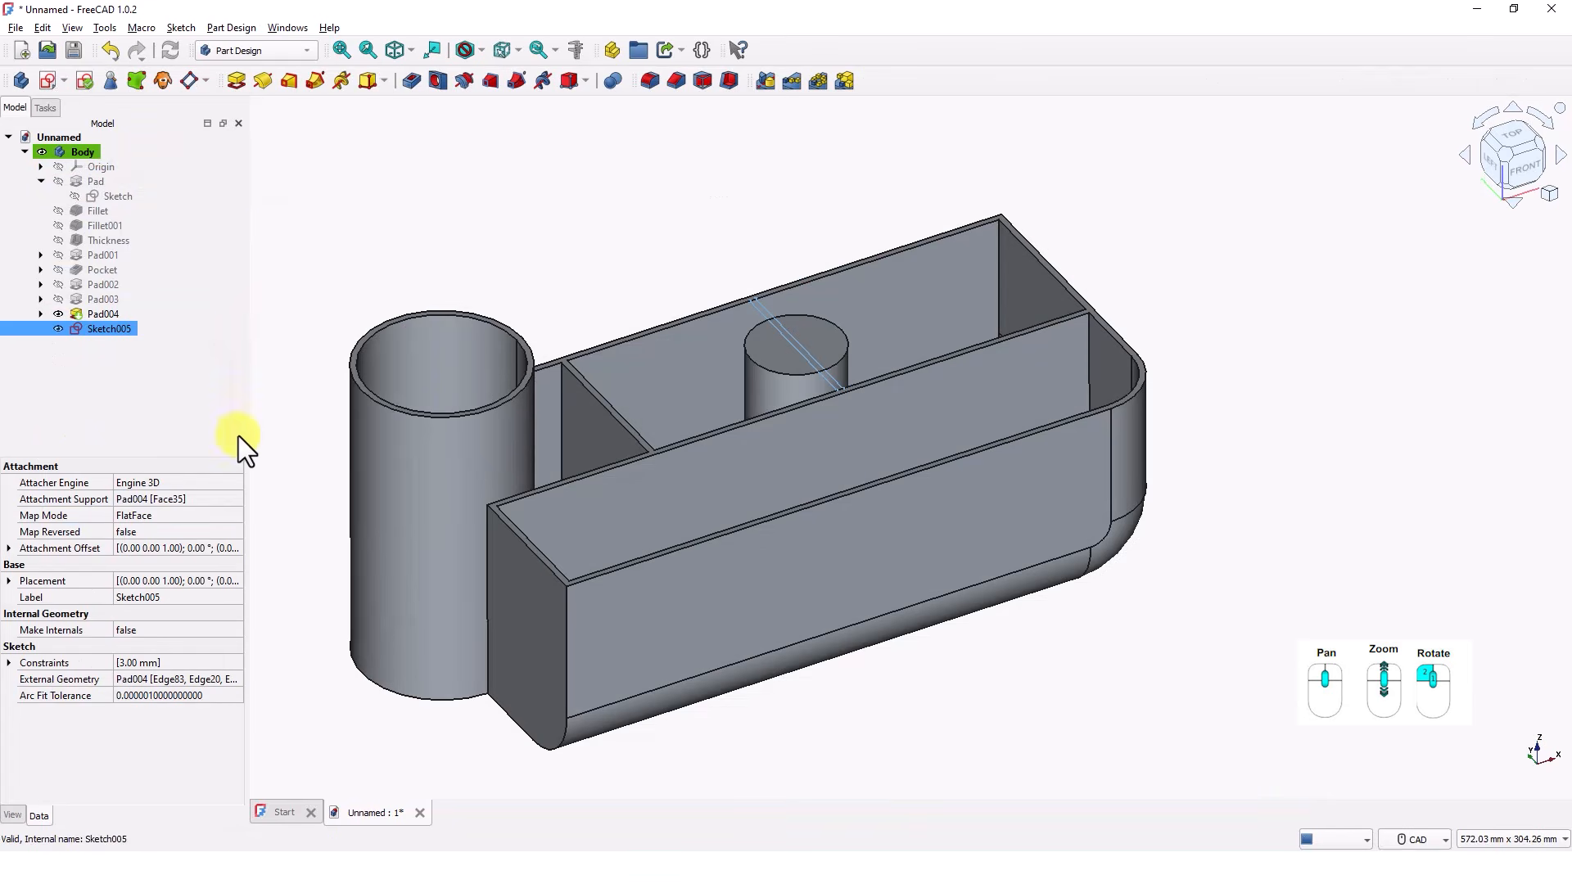
# Step: Set the rectangle sketch's attachment offset position to -15 mm in Z
pyautogui.click(8, 547)
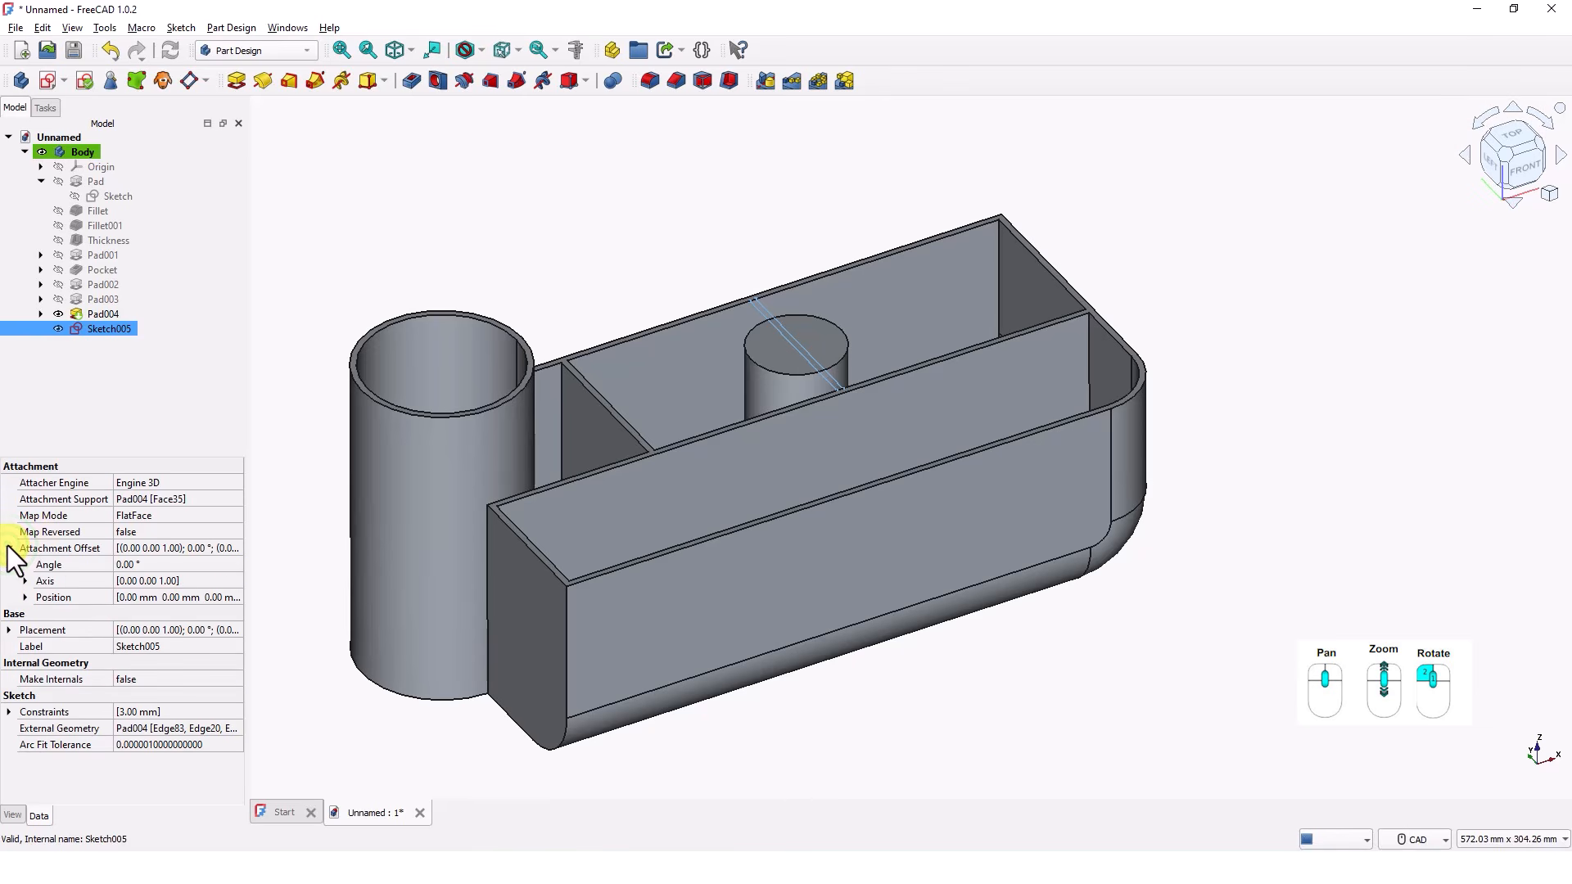
pyautogui.click(24, 597)
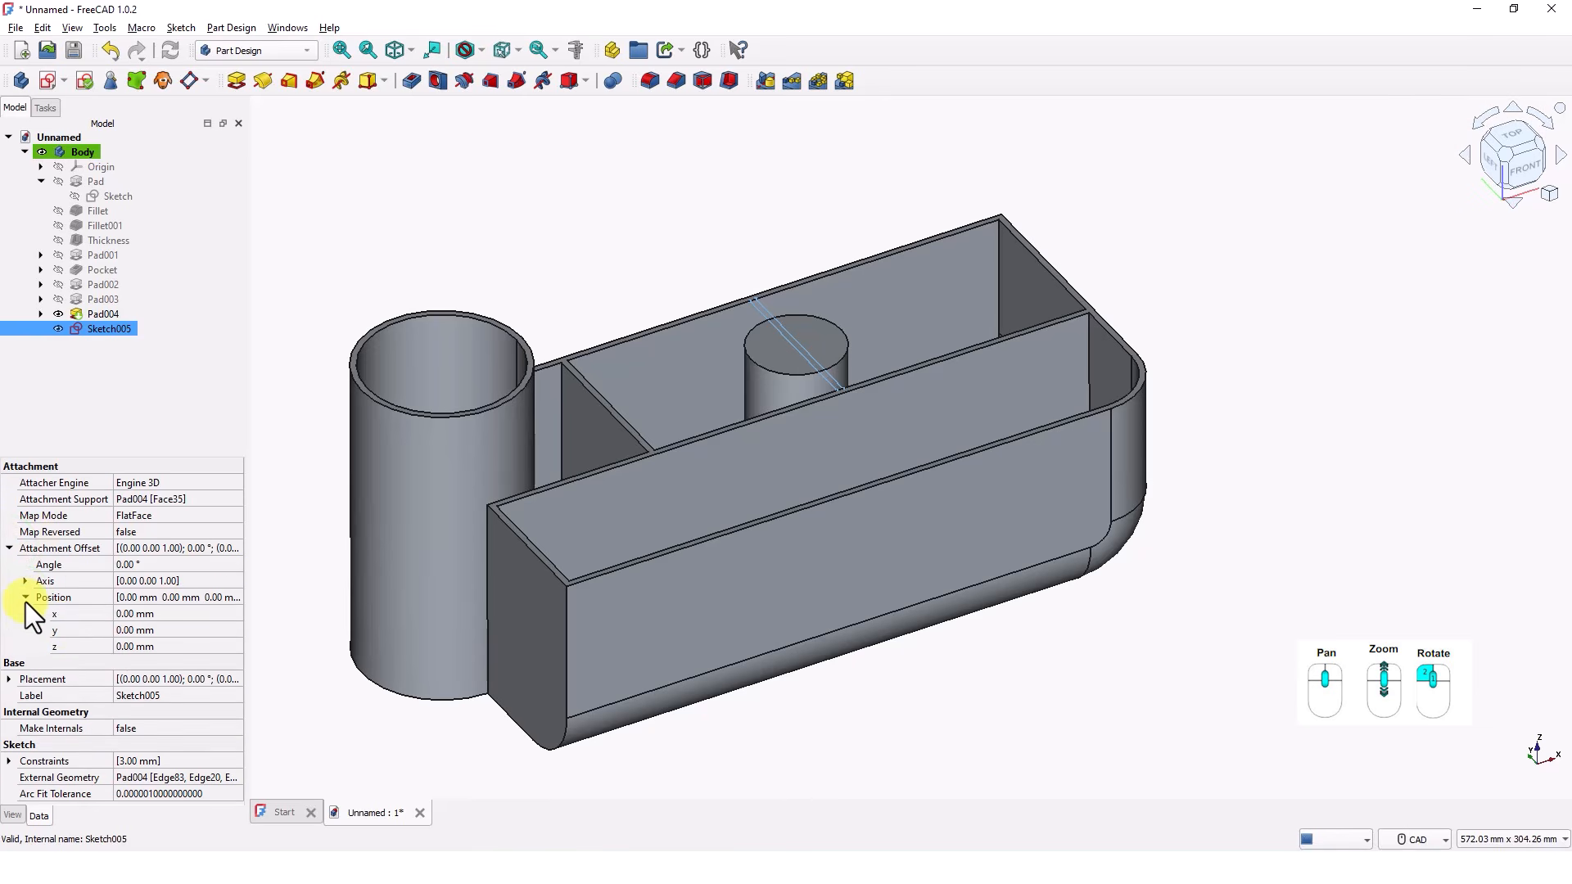
pyautogui.click(158, 647)
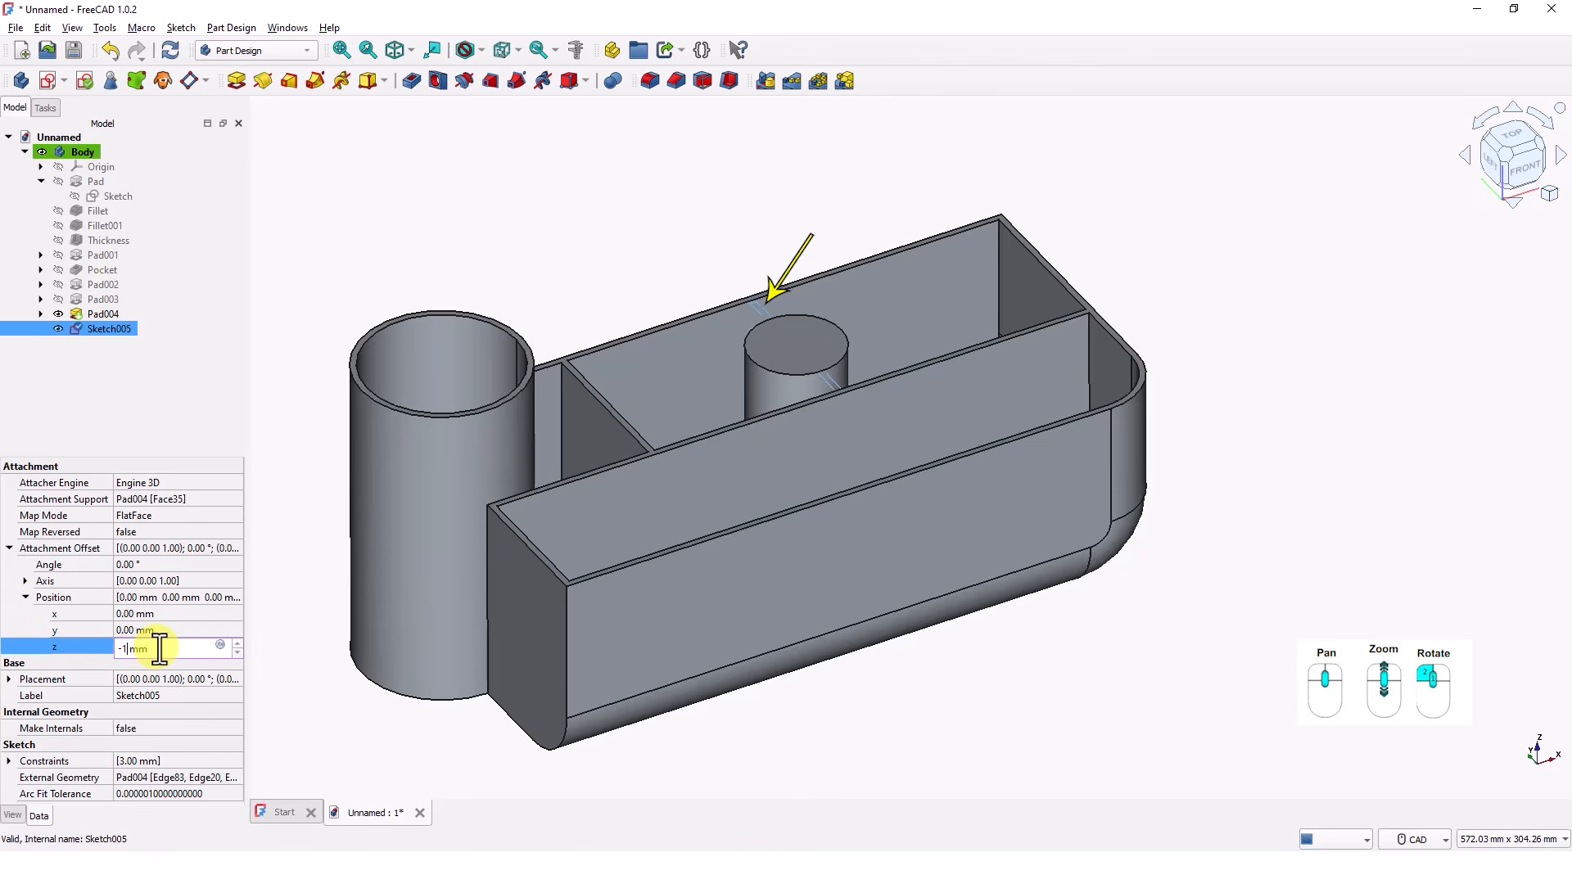
pyautogui.press('Return')
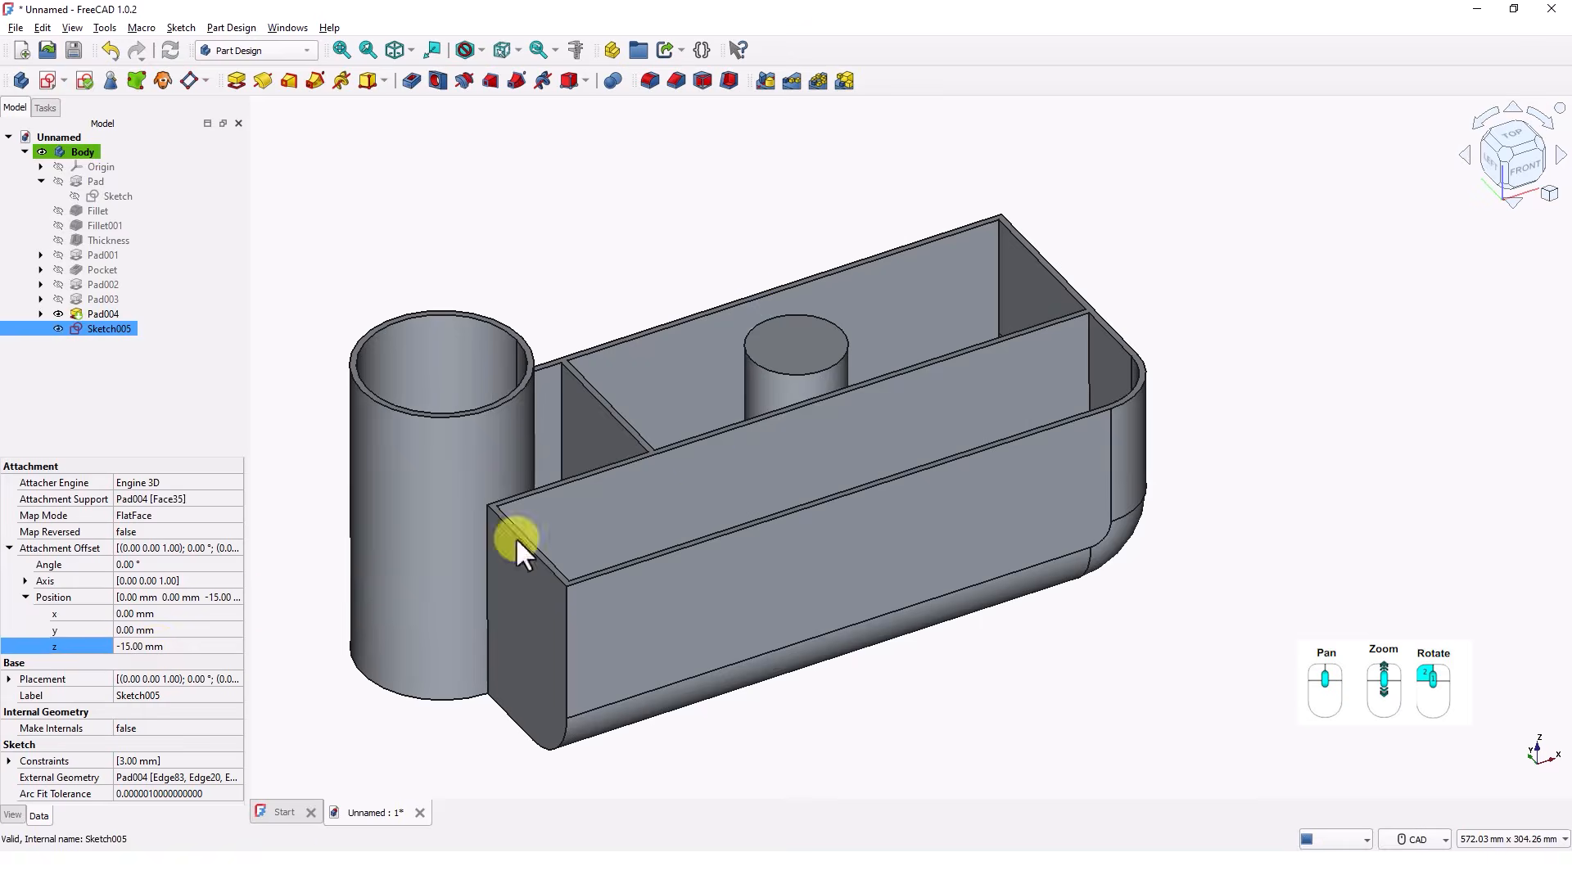
# Step: Pad the lowered rectangle sketch up to the back compartment's floor face with zero offset
pyautogui.moveTo(817, 381)
pyautogui.mouseDown(button='middle')
pyautogui.moveTo(885, 400)
pyautogui.moveTo(884, 425)
pyautogui.moveTo(871, 438)
pyautogui.moveTo(883, 407)
pyautogui.moveTo(793, 370)
pyautogui.mouseUp(button='middle')
pyautogui.scroll(2, 767, 367)
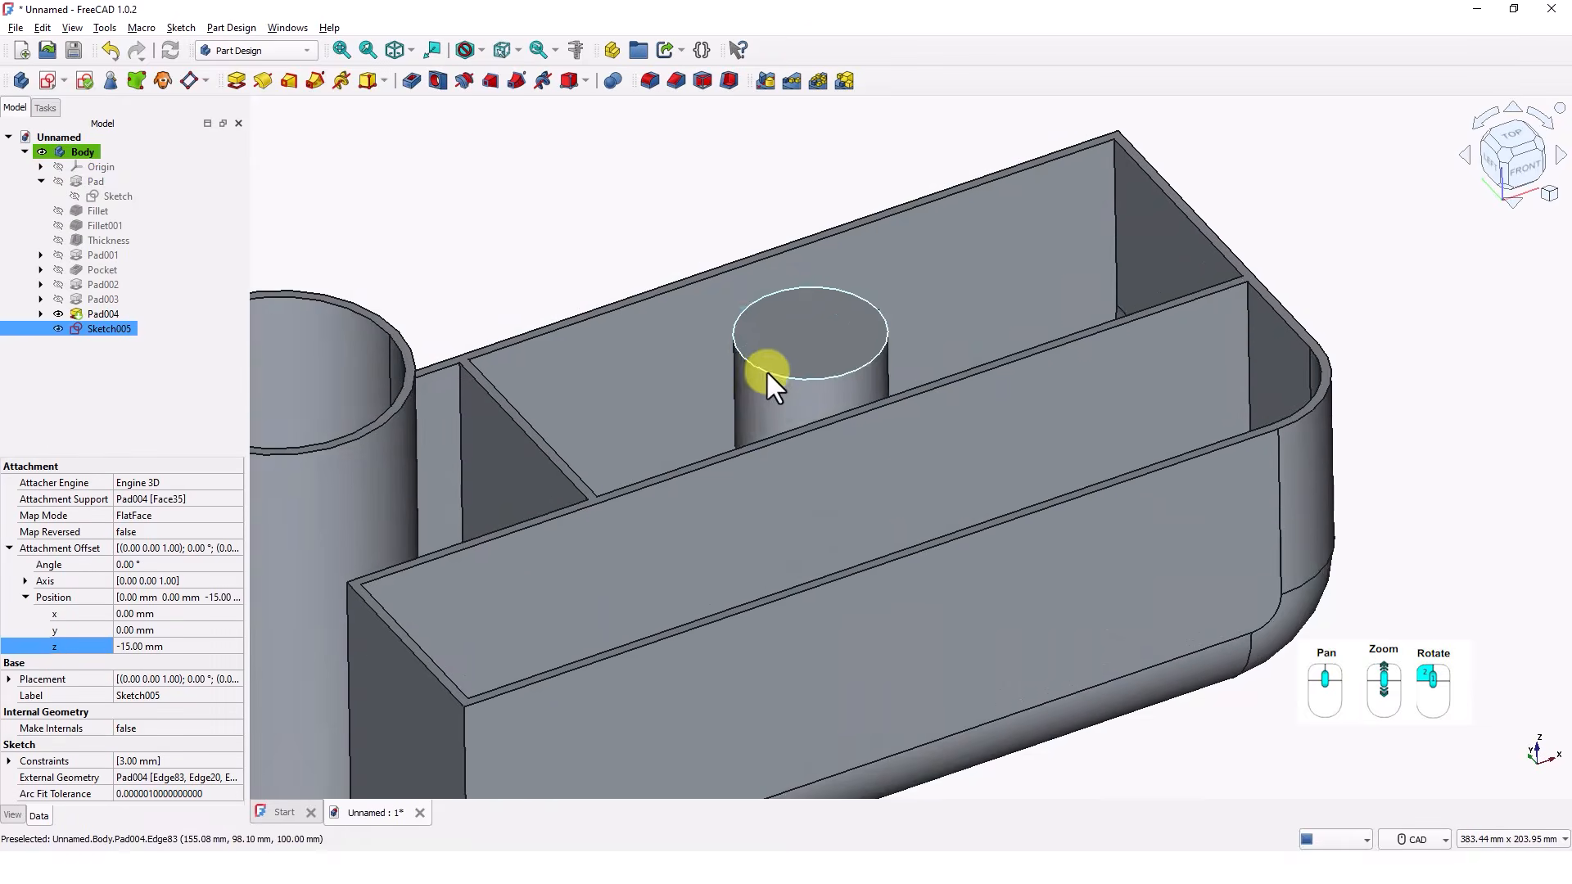
pyautogui.scroll(2, 820, 499)
pyautogui.moveTo(821, 499); pyautogui.dragTo(903, 528, button='middle')
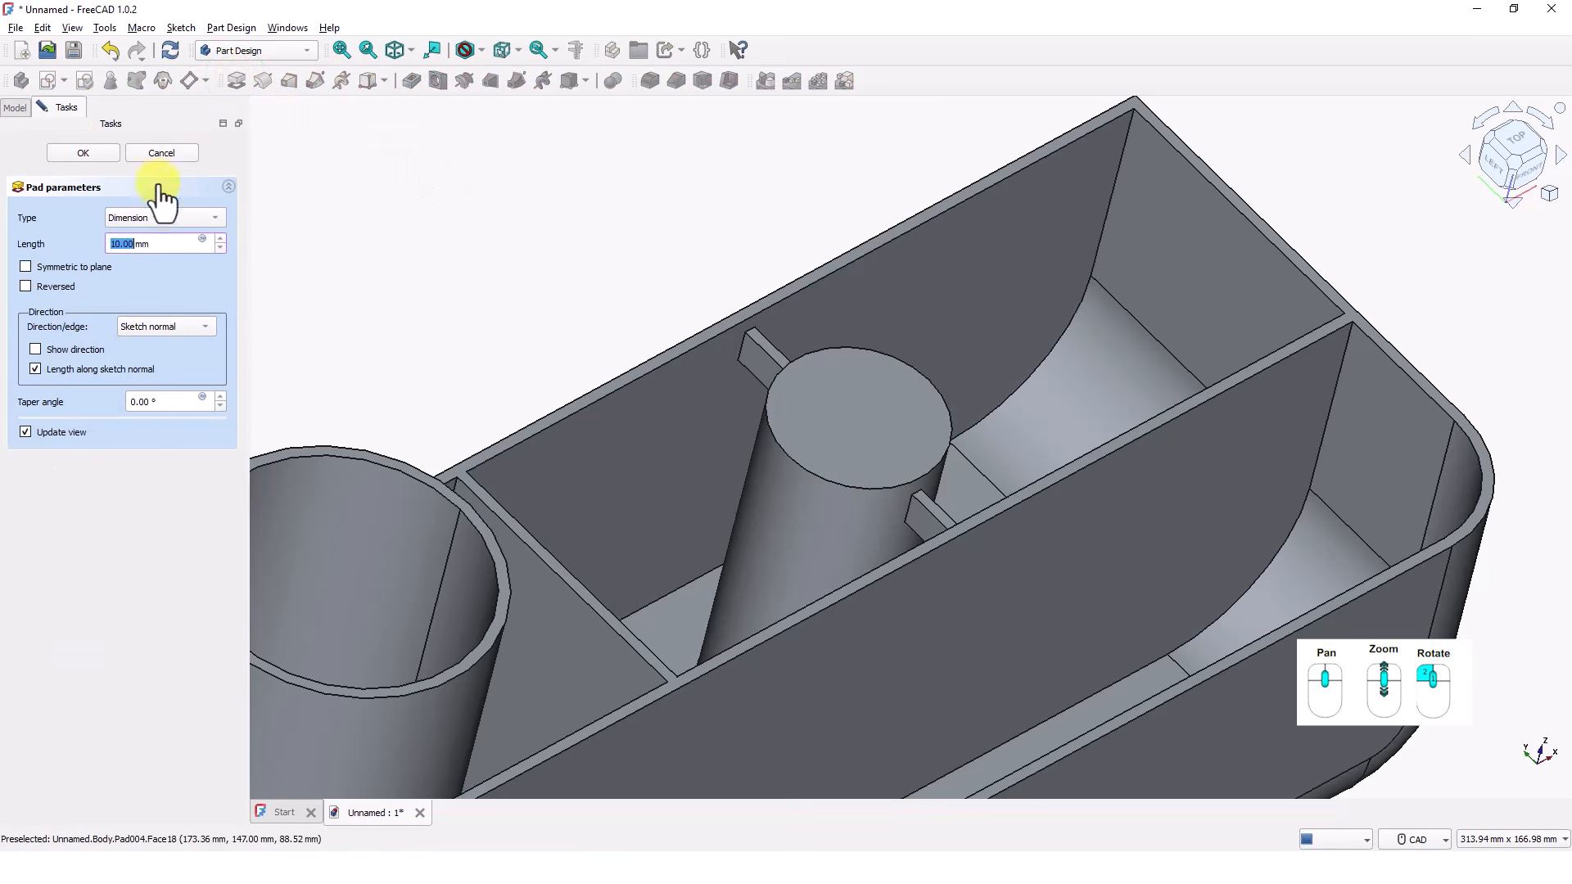
pyautogui.click(163, 219)
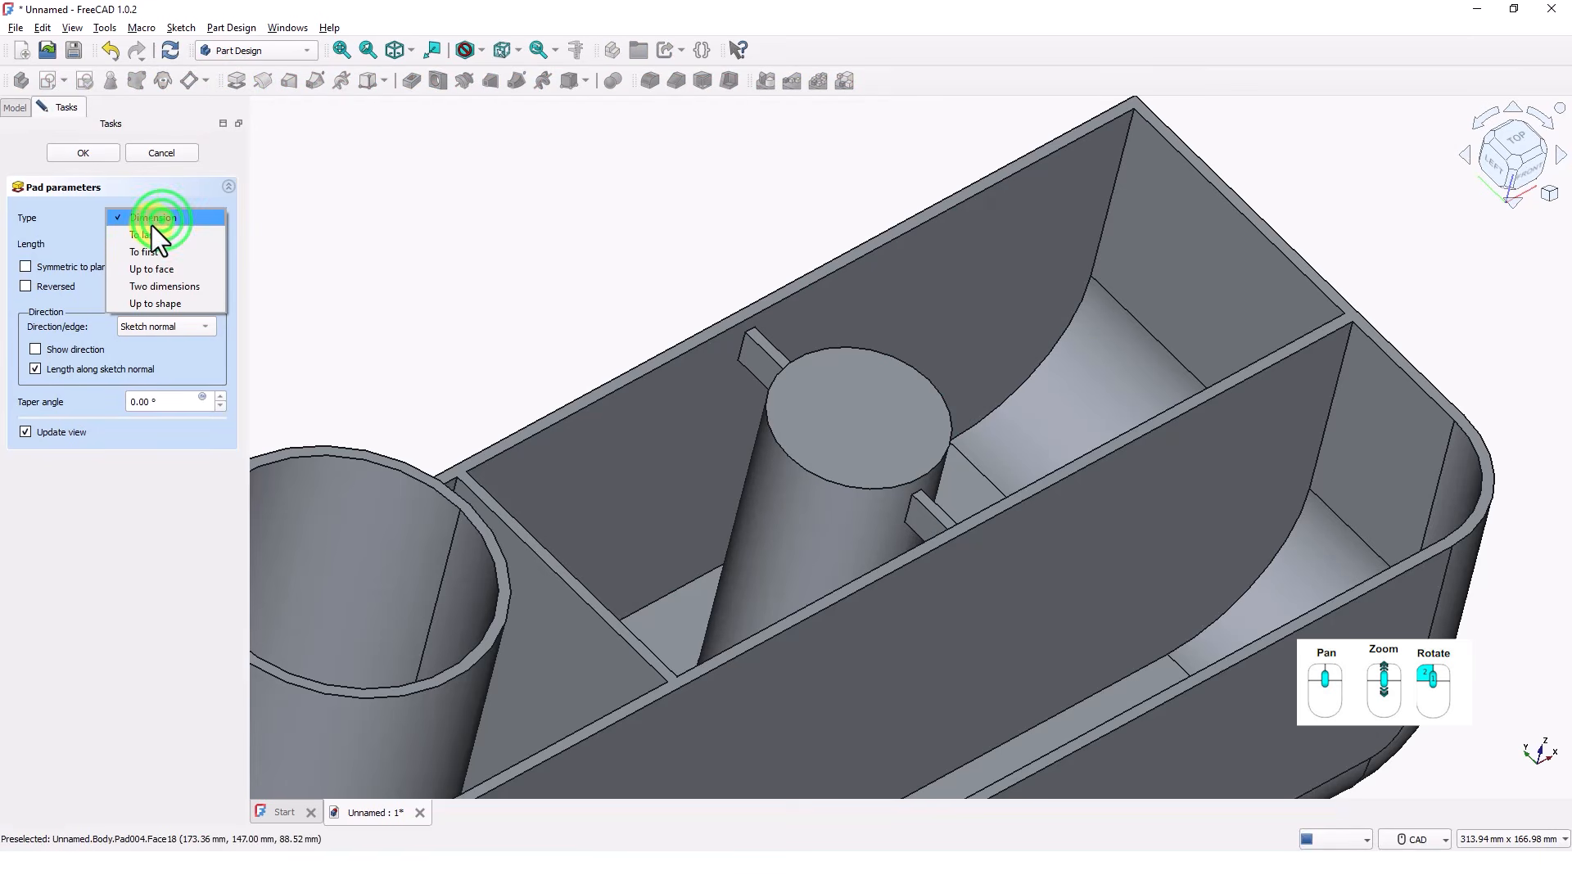
pyautogui.click(155, 270)
pyautogui.click(692, 630)
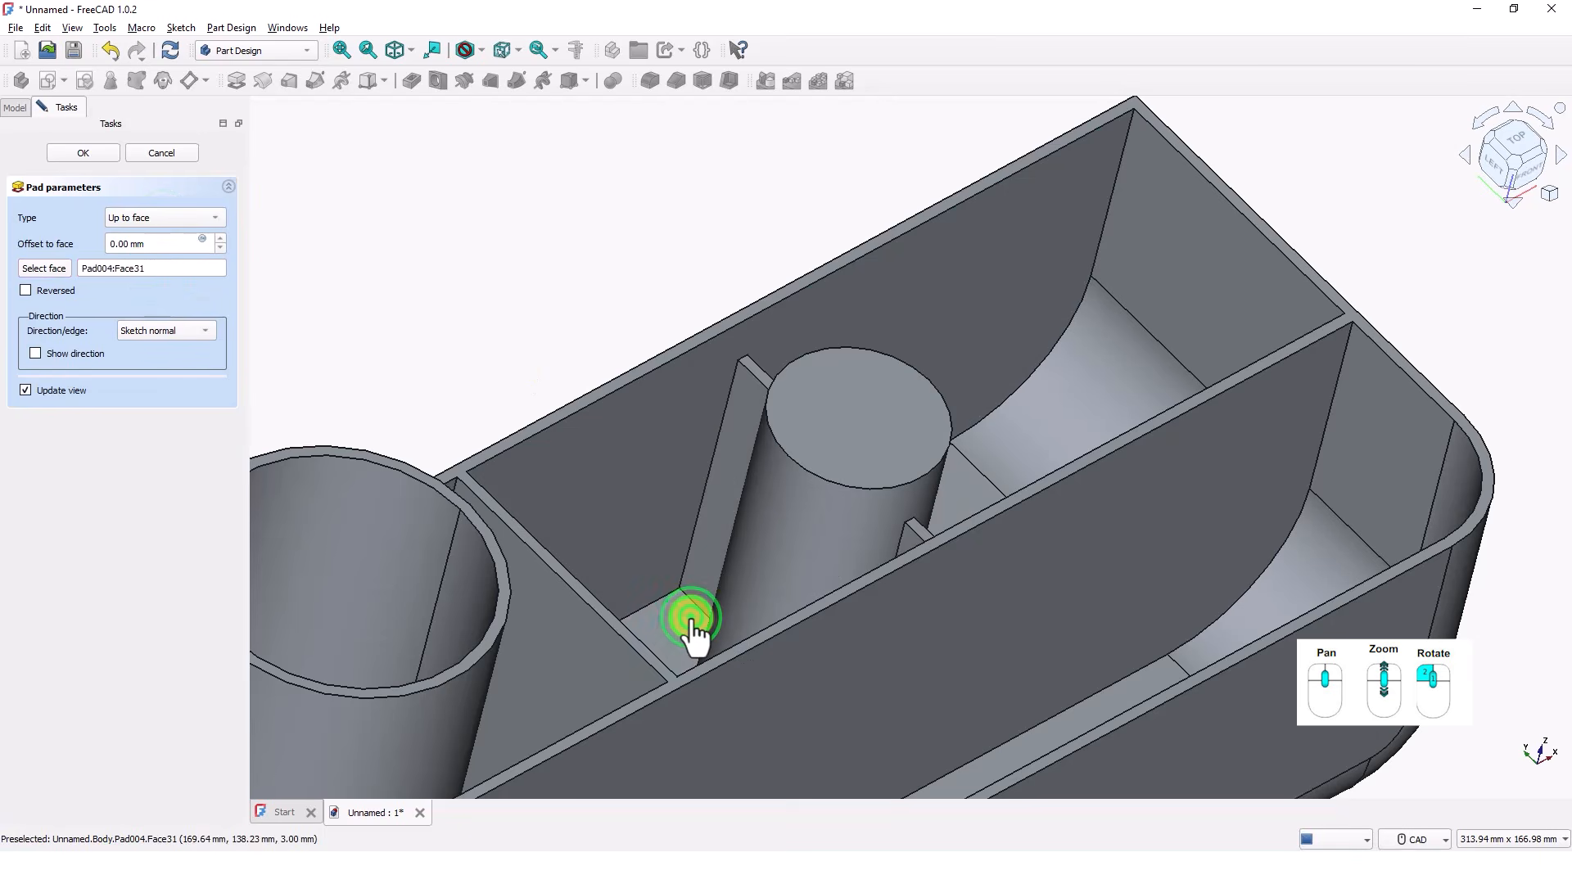
pyautogui.moveTo(633, 254); pyautogui.dragTo(614, 319, button='middle')
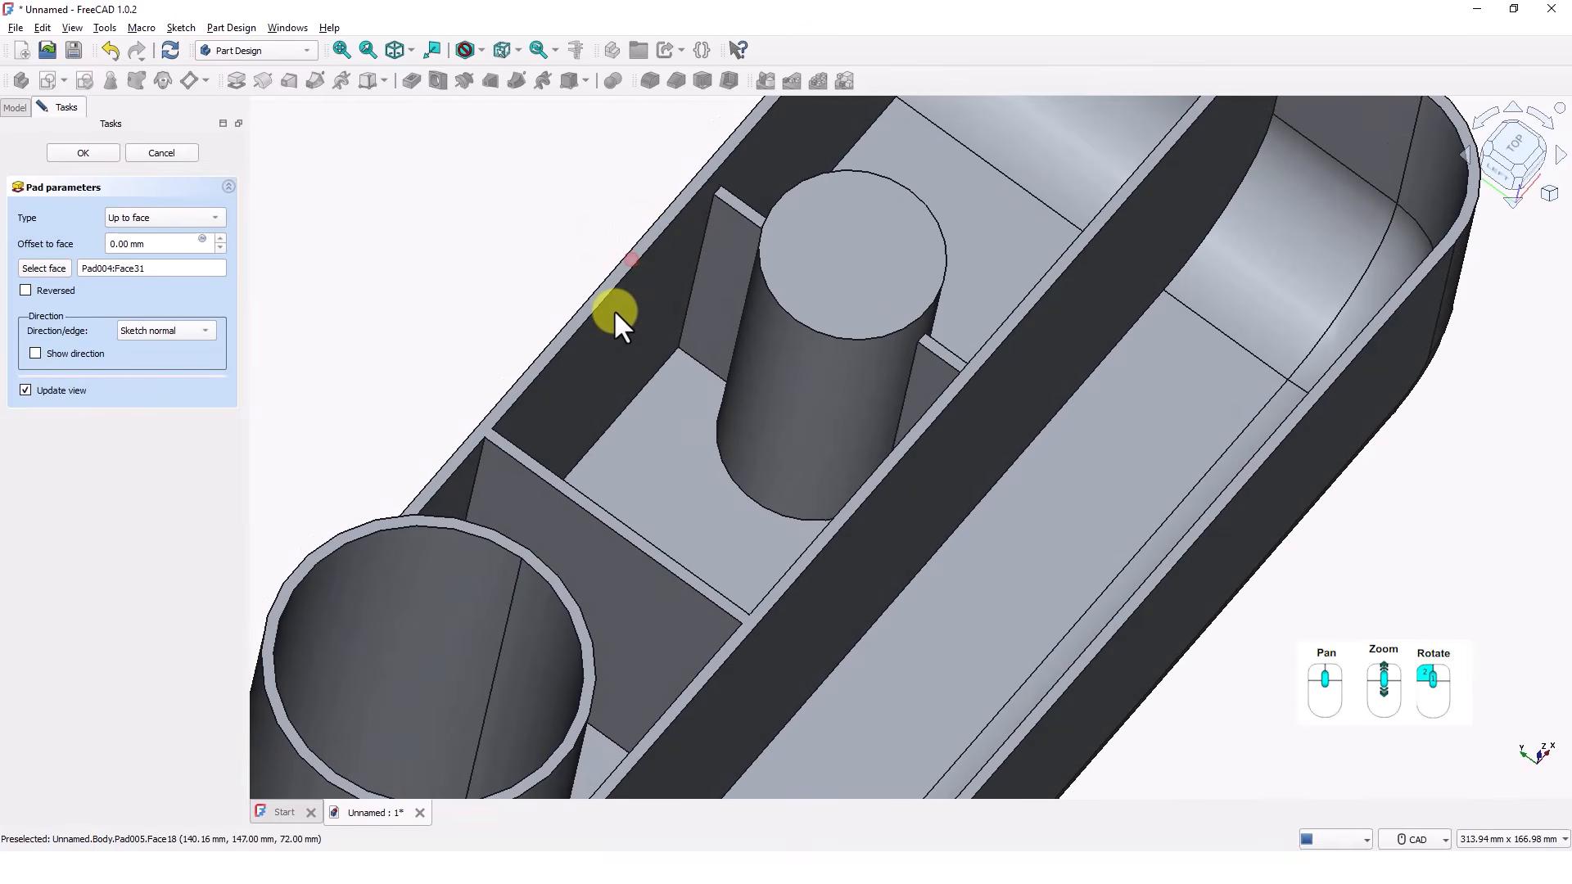
pyautogui.click(96, 154)
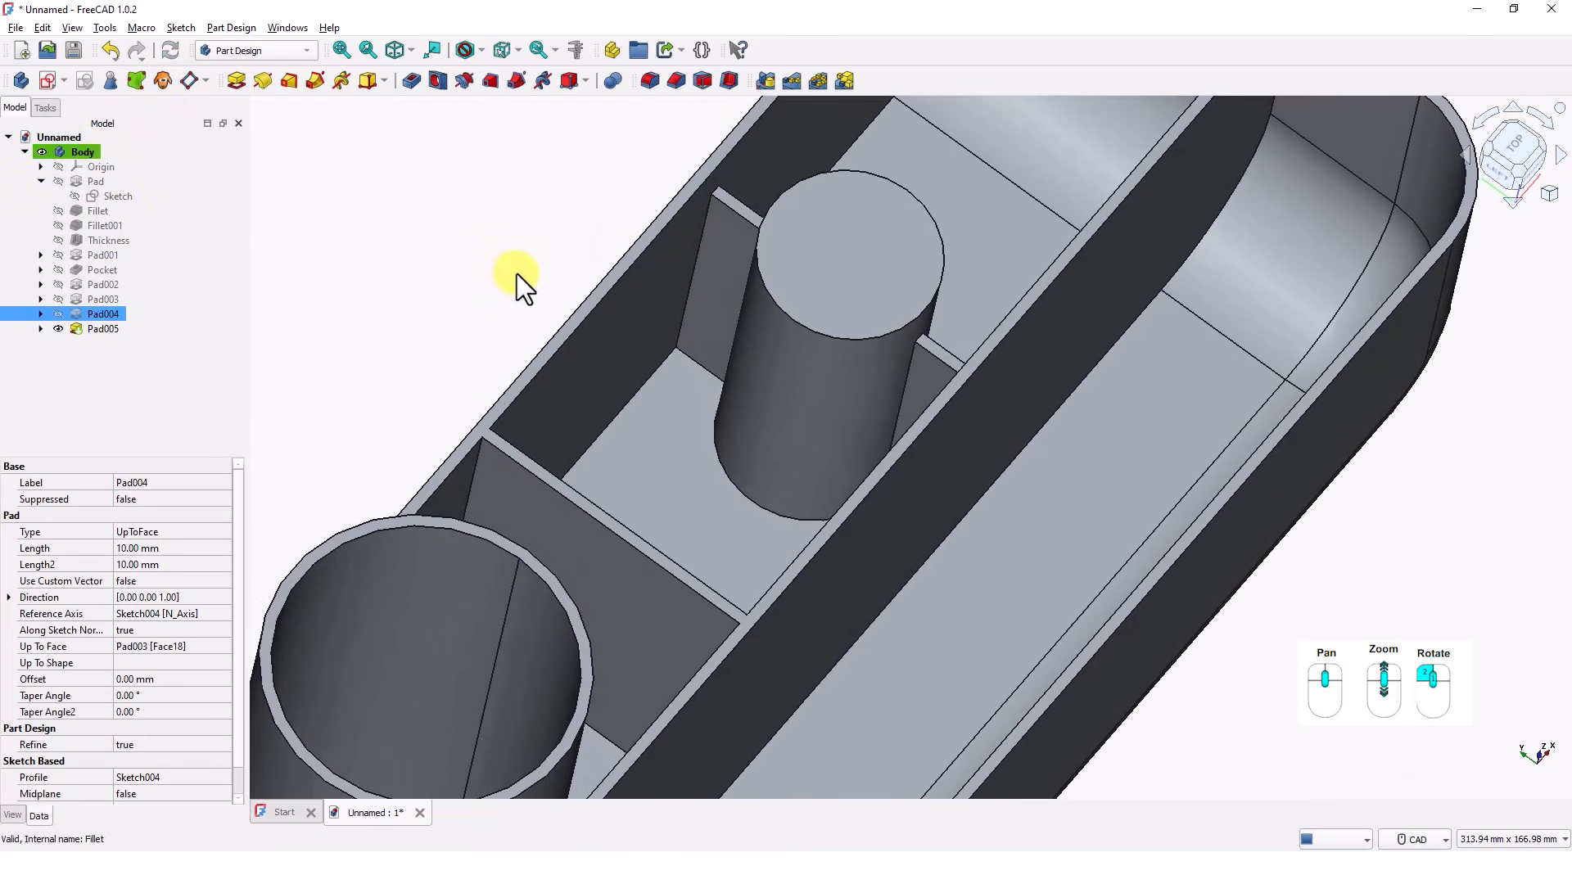
# Step: Start a sketch on the inner cylinder's top face and project its circular edge as external geometry
pyautogui.scroll(3, 491, 291)
pyautogui.scroll(-4, 488, 306)
pyautogui.moveTo(552, 338); pyautogui.dragTo(508, 321, button='middle')
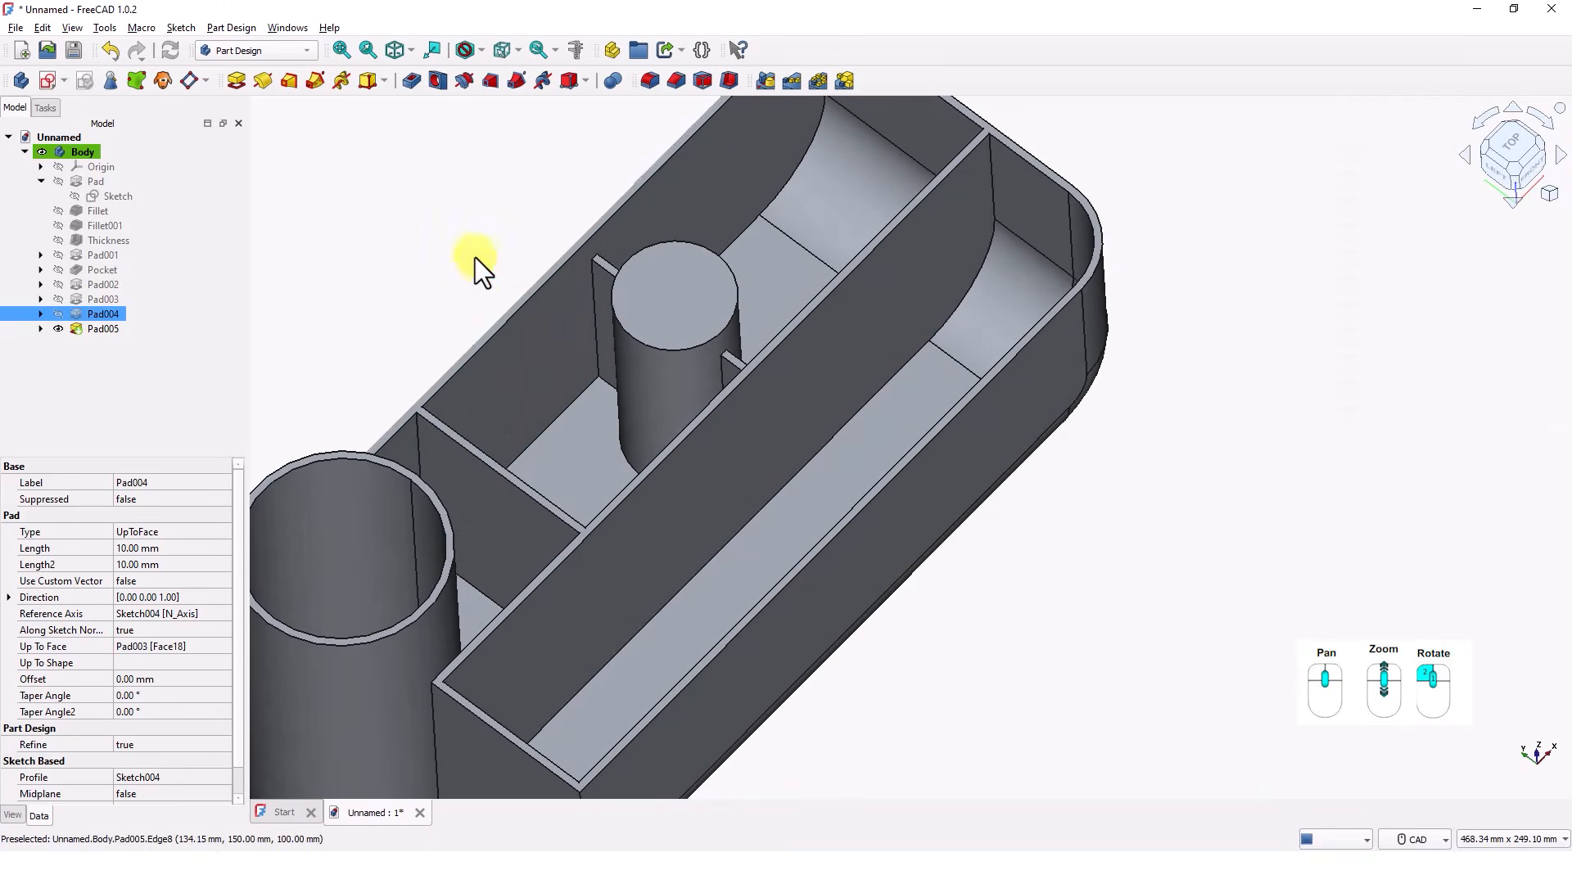
pyautogui.click(455, 203)
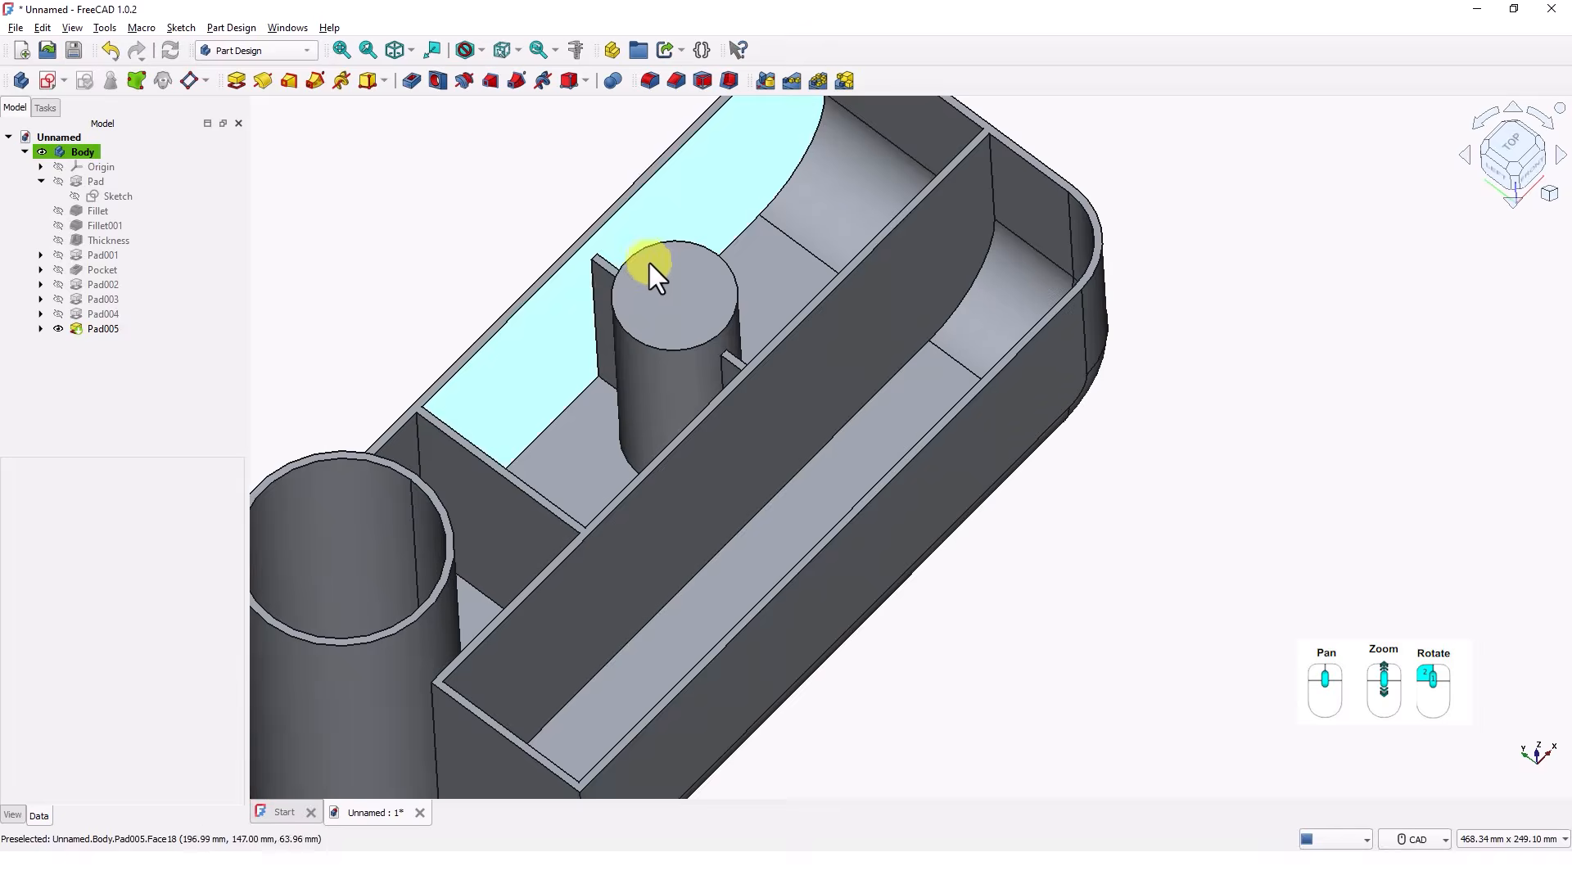
pyautogui.click(663, 298)
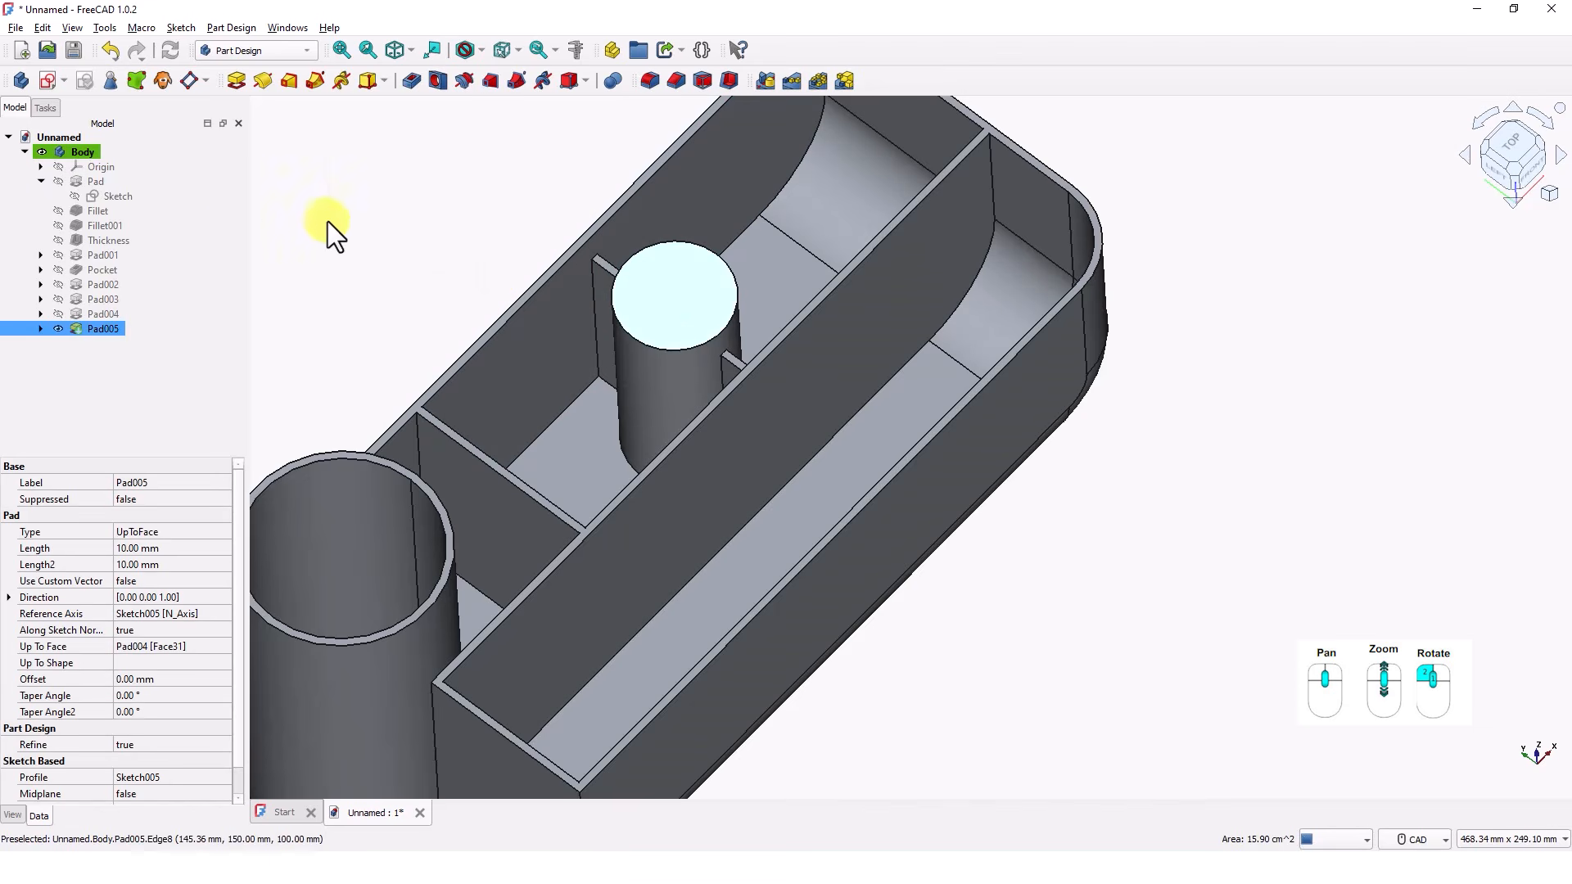
pyautogui.click(41, 75)
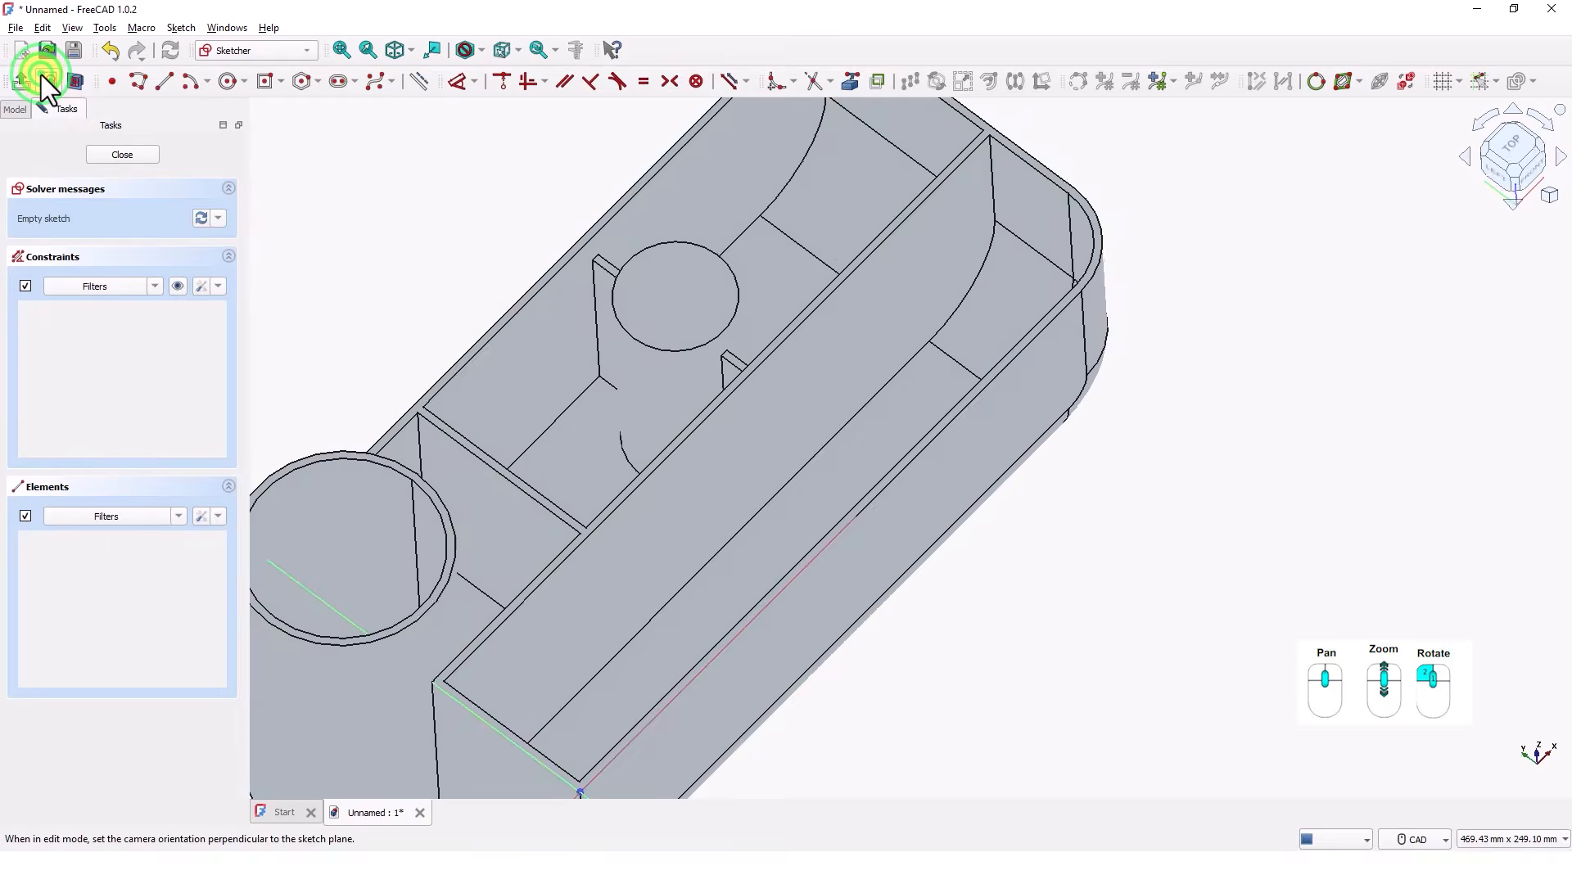
pyautogui.scroll(1, 915, 454)
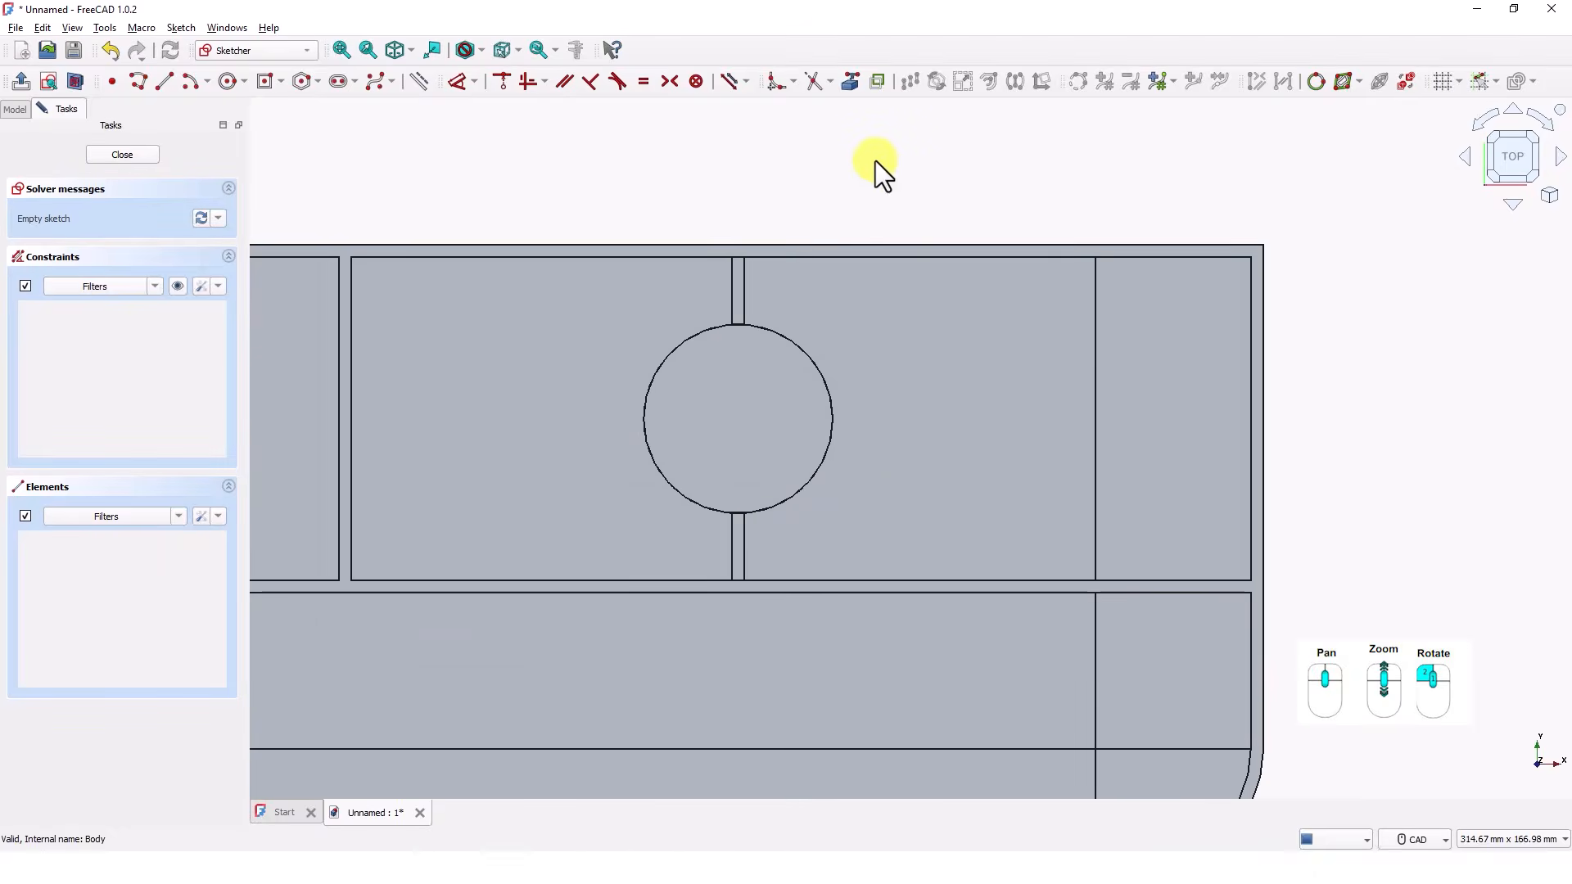
pyautogui.click(852, 81)
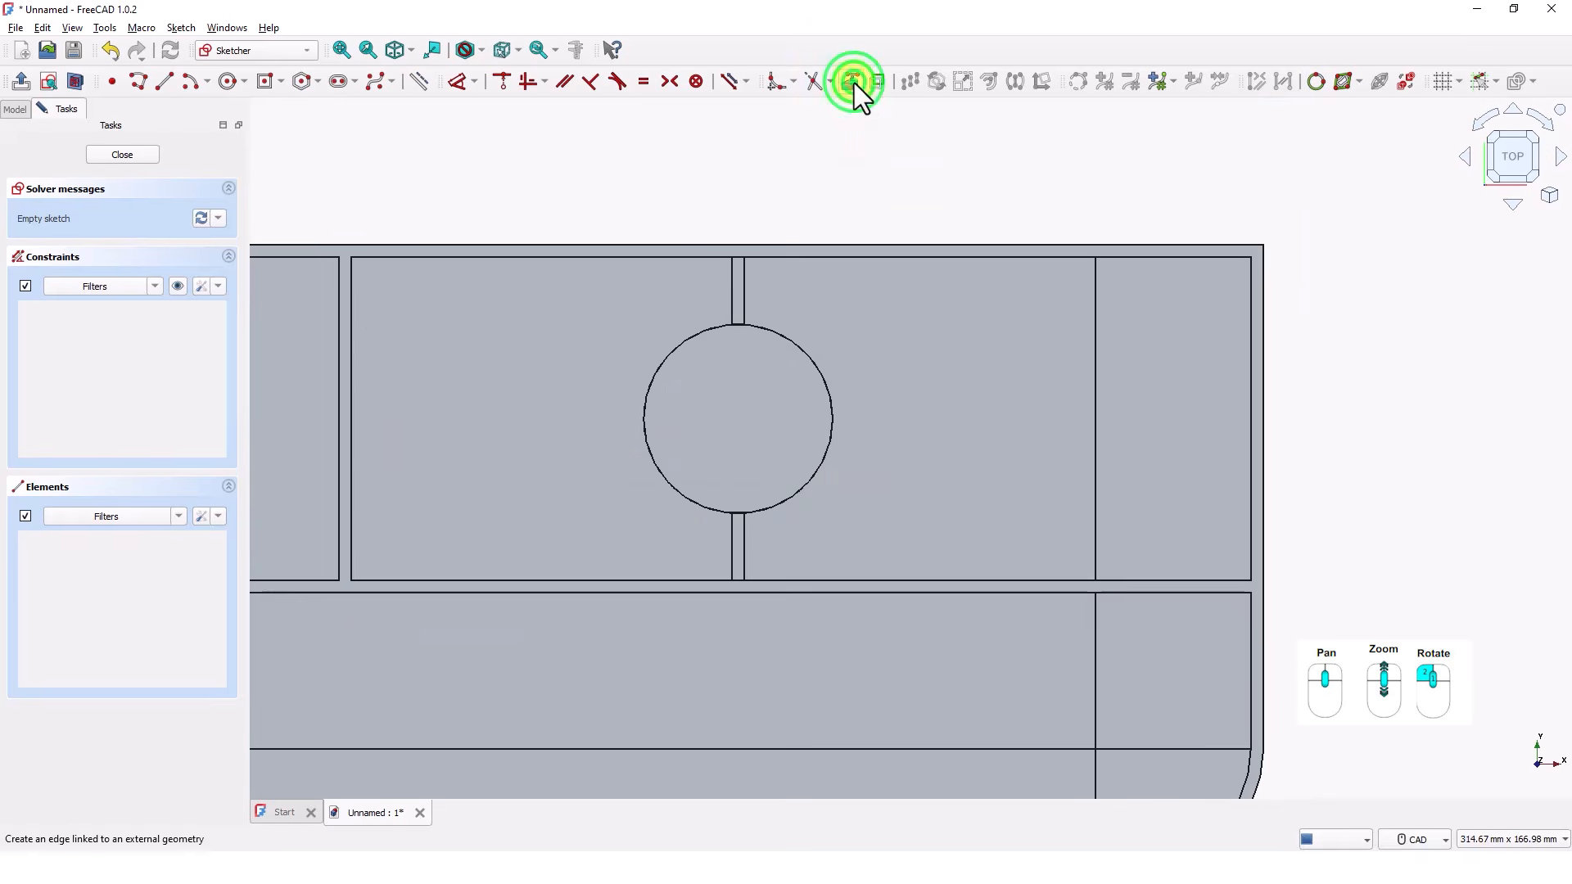
pyautogui.click(816, 363)
pyautogui.rightClick(711, 163)
# Step: Draw a circle about 38 mm in diameter, concentric with the projected cylinder edge
pyautogui.click(228, 82)
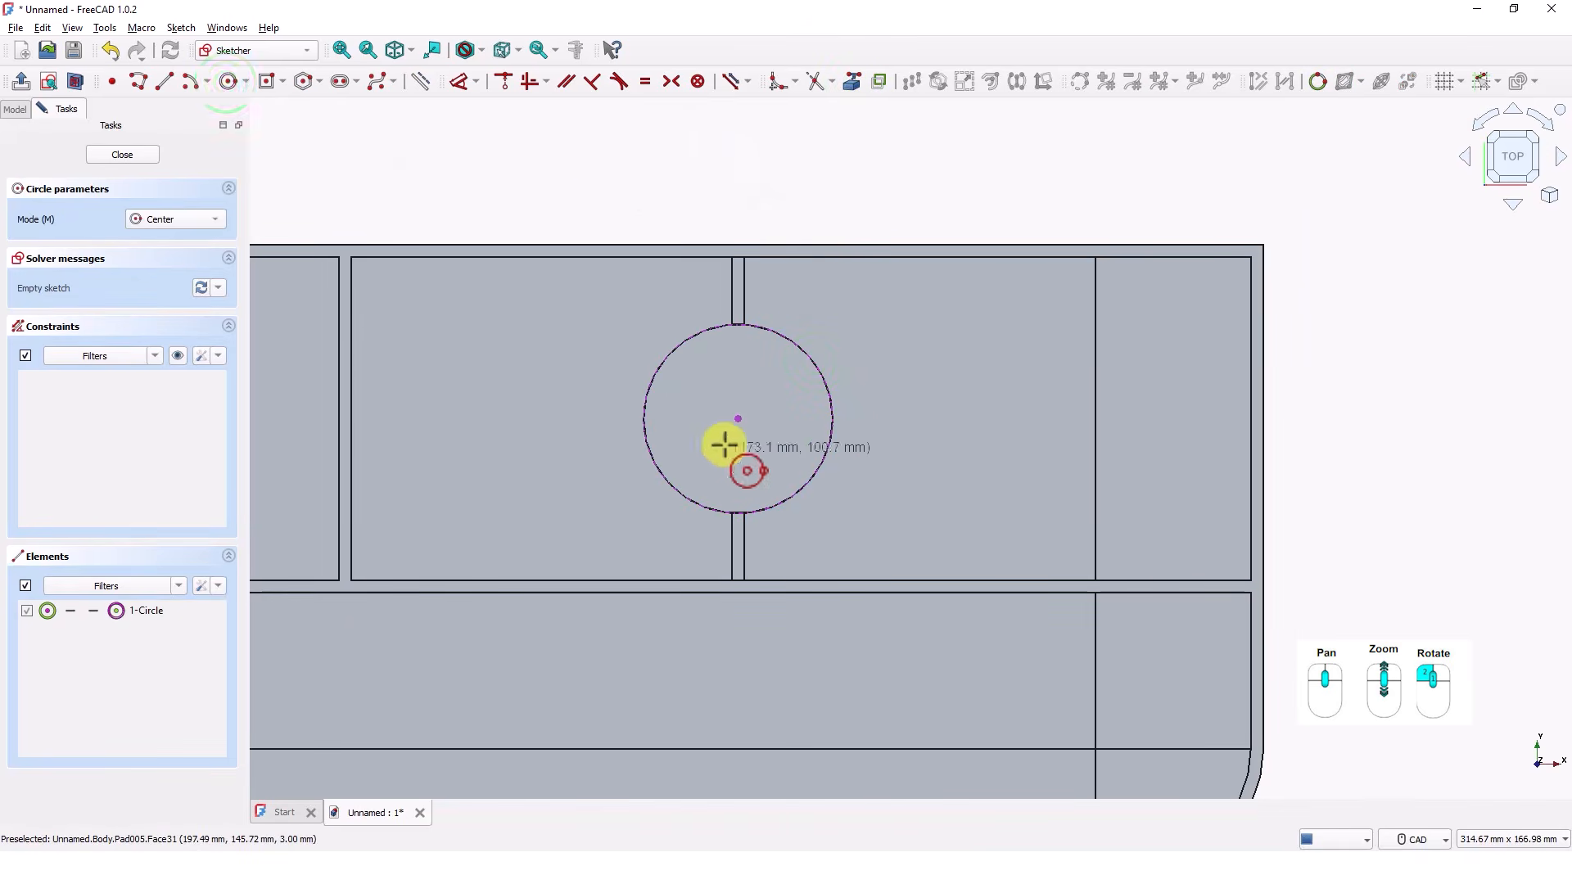
pyautogui.click(738, 420)
pyautogui.click(772, 346)
pyautogui.rightClick(643, 185)
# Step: Dimension the gap between the inner circle and the projected edge as 3 mm and close the sketch
pyautogui.click(459, 81)
pyautogui.click(785, 353)
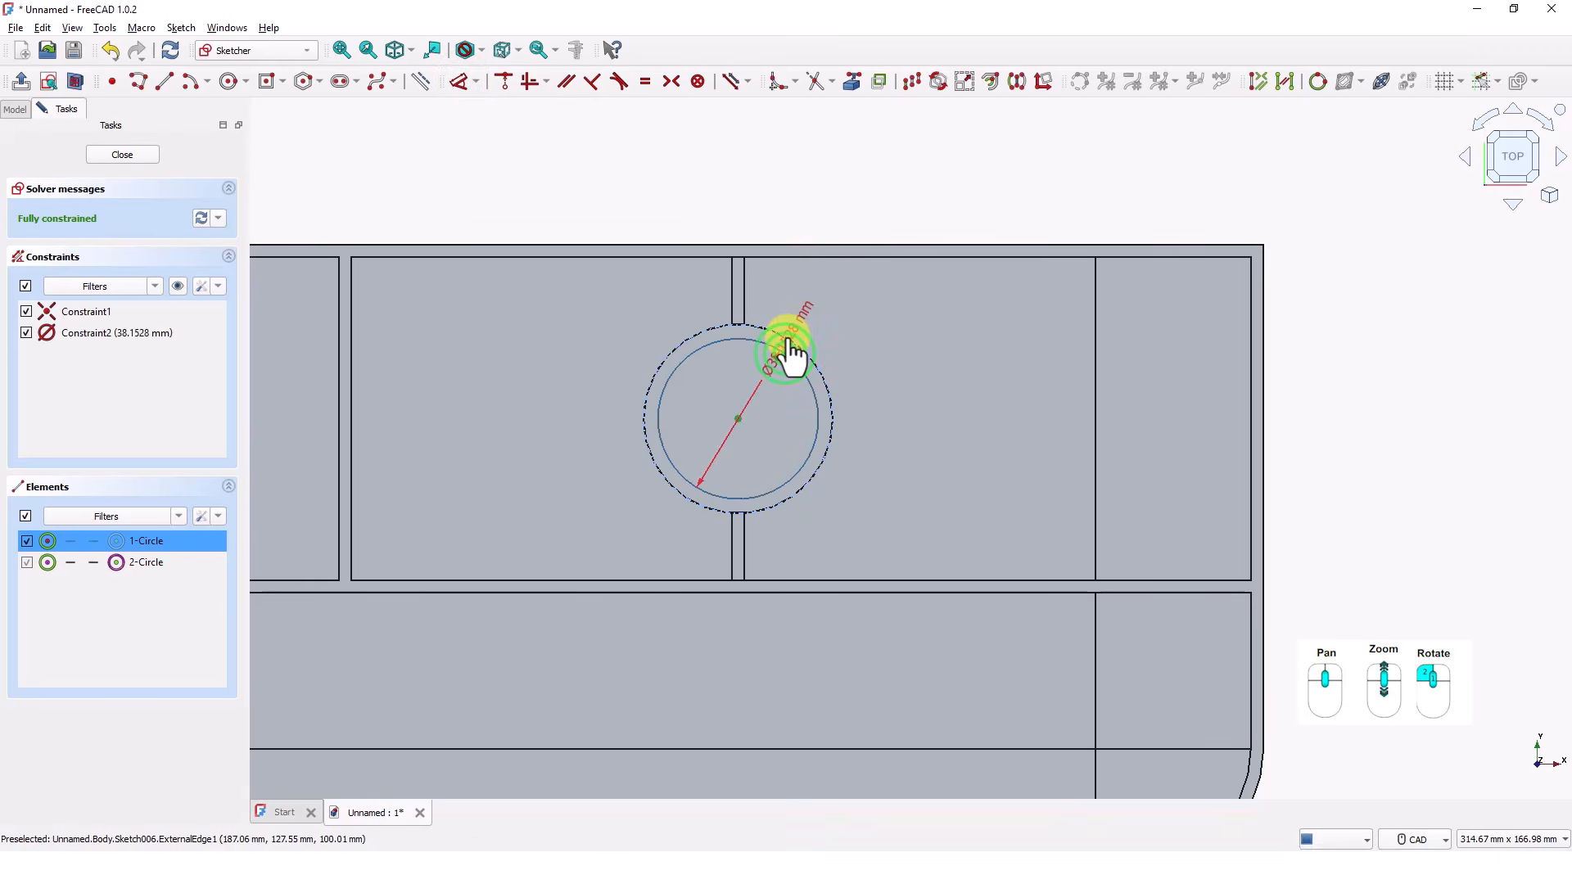
pyautogui.click(796, 344)
pyautogui.click(963, 321)
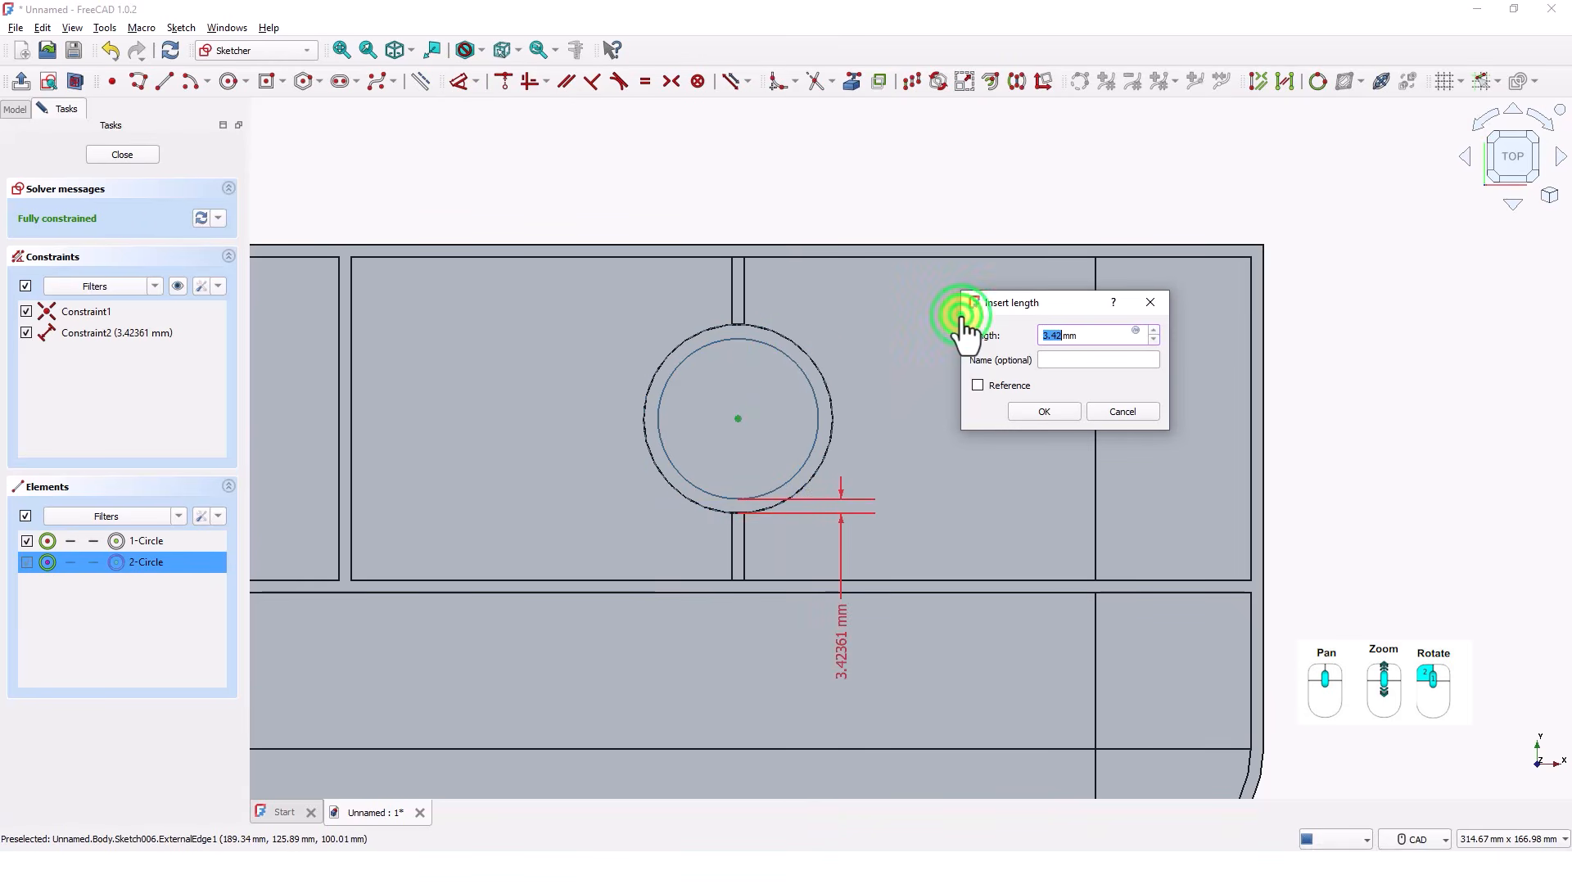
pyautogui.press('Return')
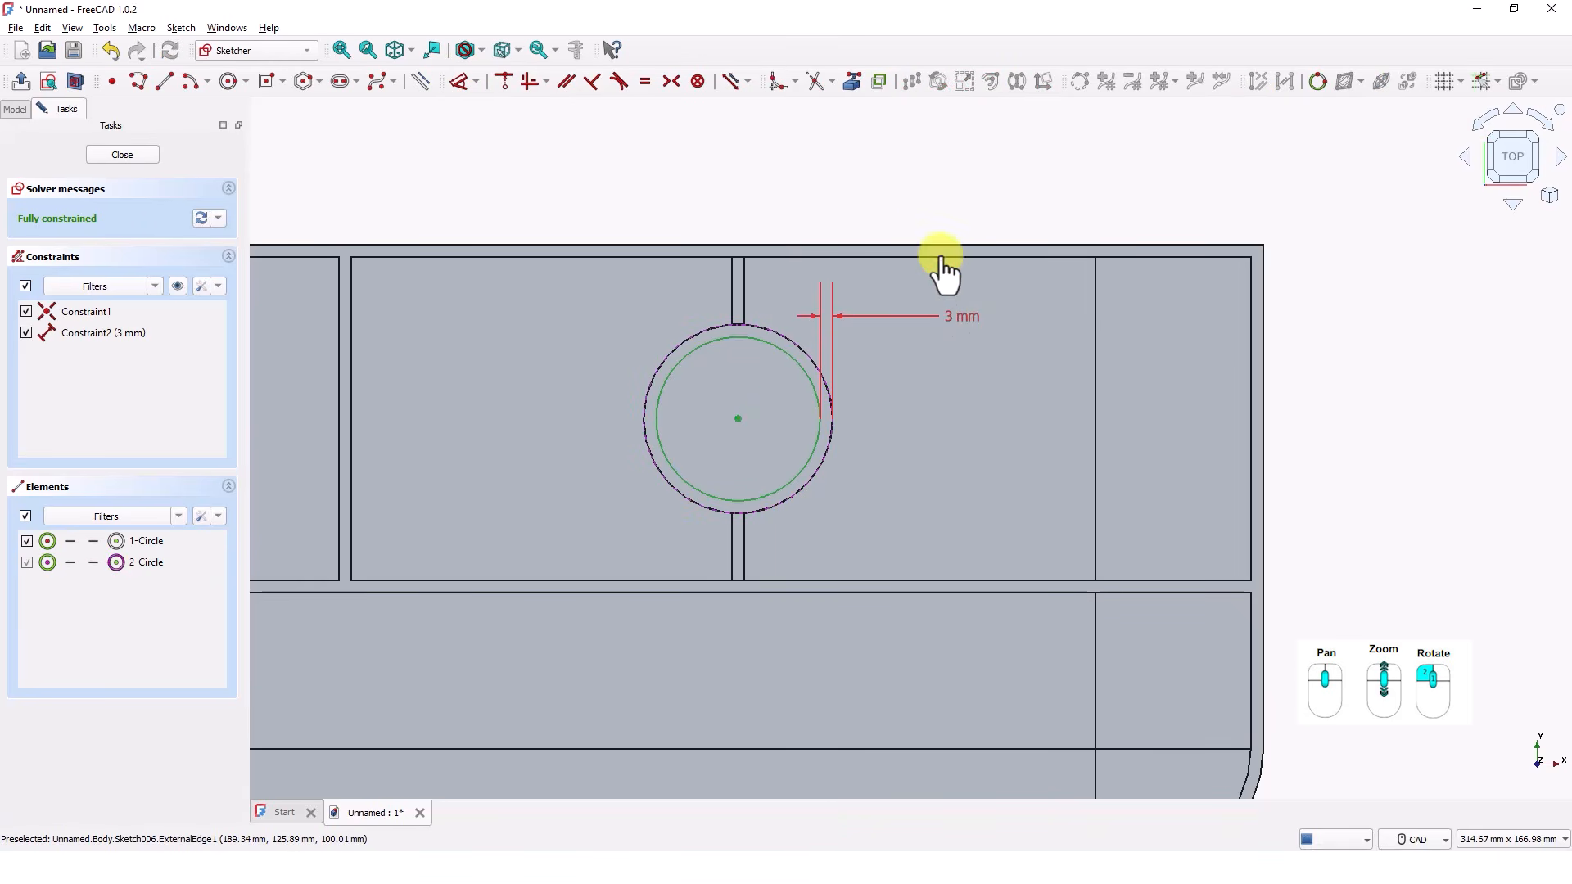
pyautogui.click(937, 197)
pyautogui.click(119, 154)
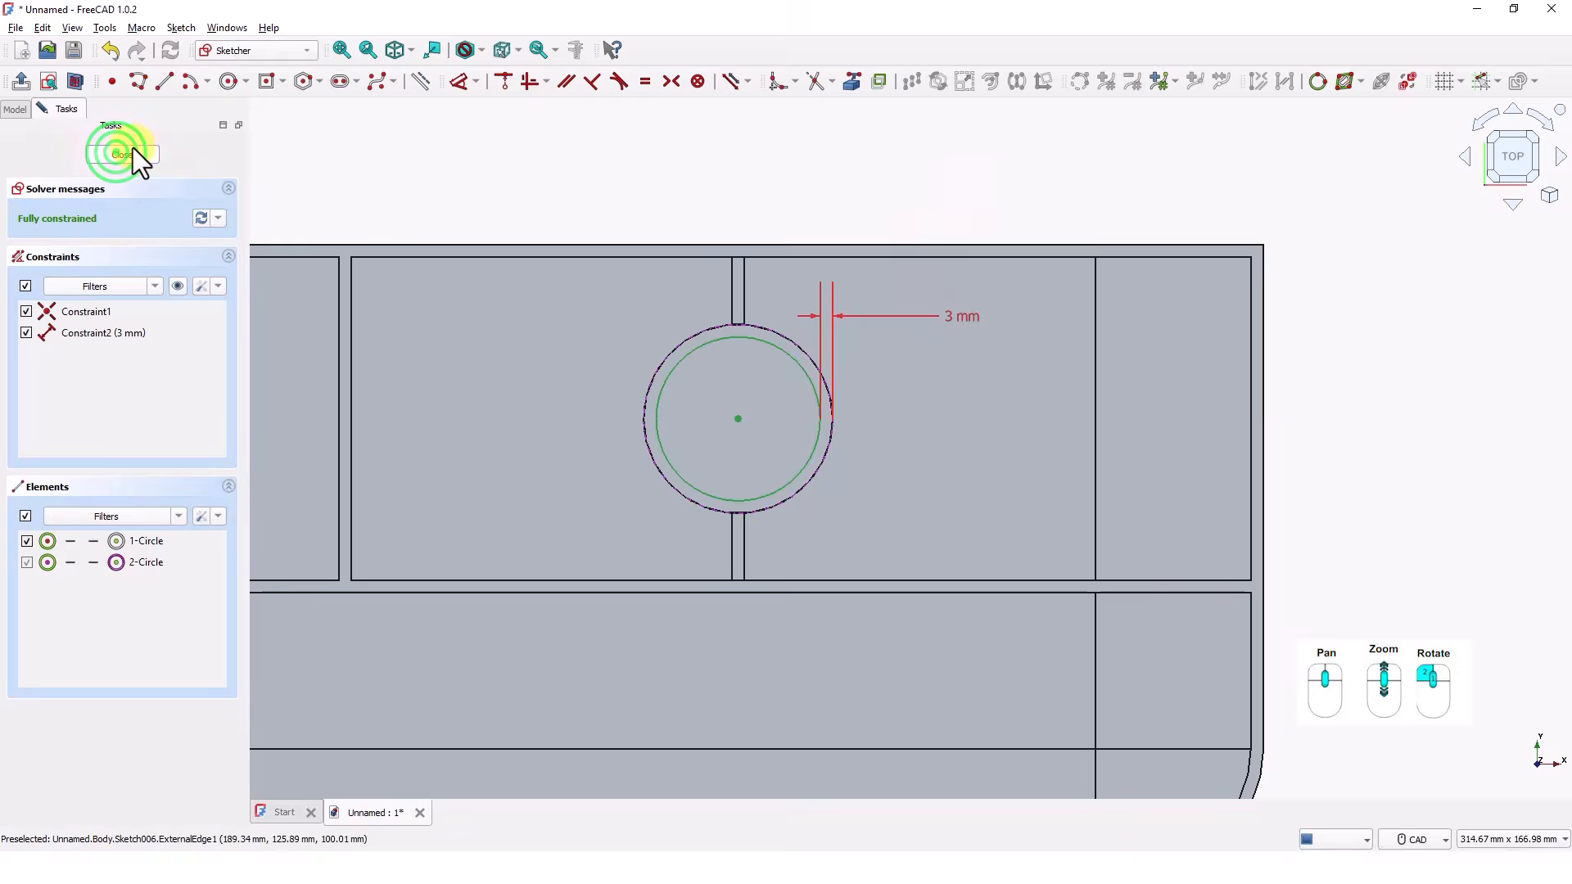
# Step: Pocket the circle sketch up to the back compartment's floor face with zero offset
pyautogui.moveTo(303, 190); pyautogui.dragTo(314, 252, button='middle')
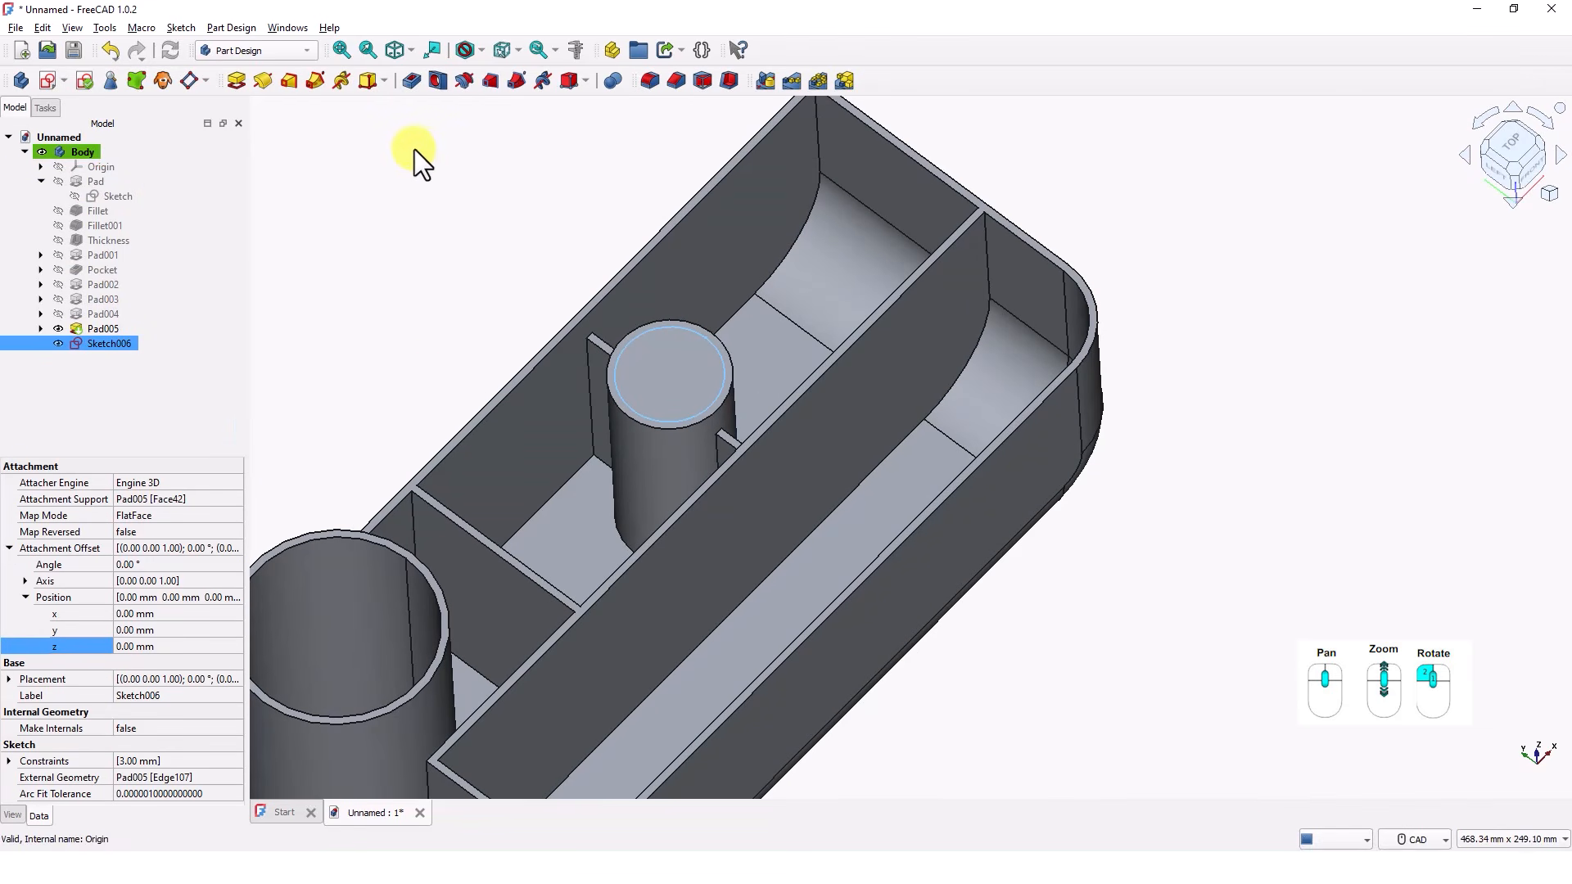
pyautogui.click(415, 87)
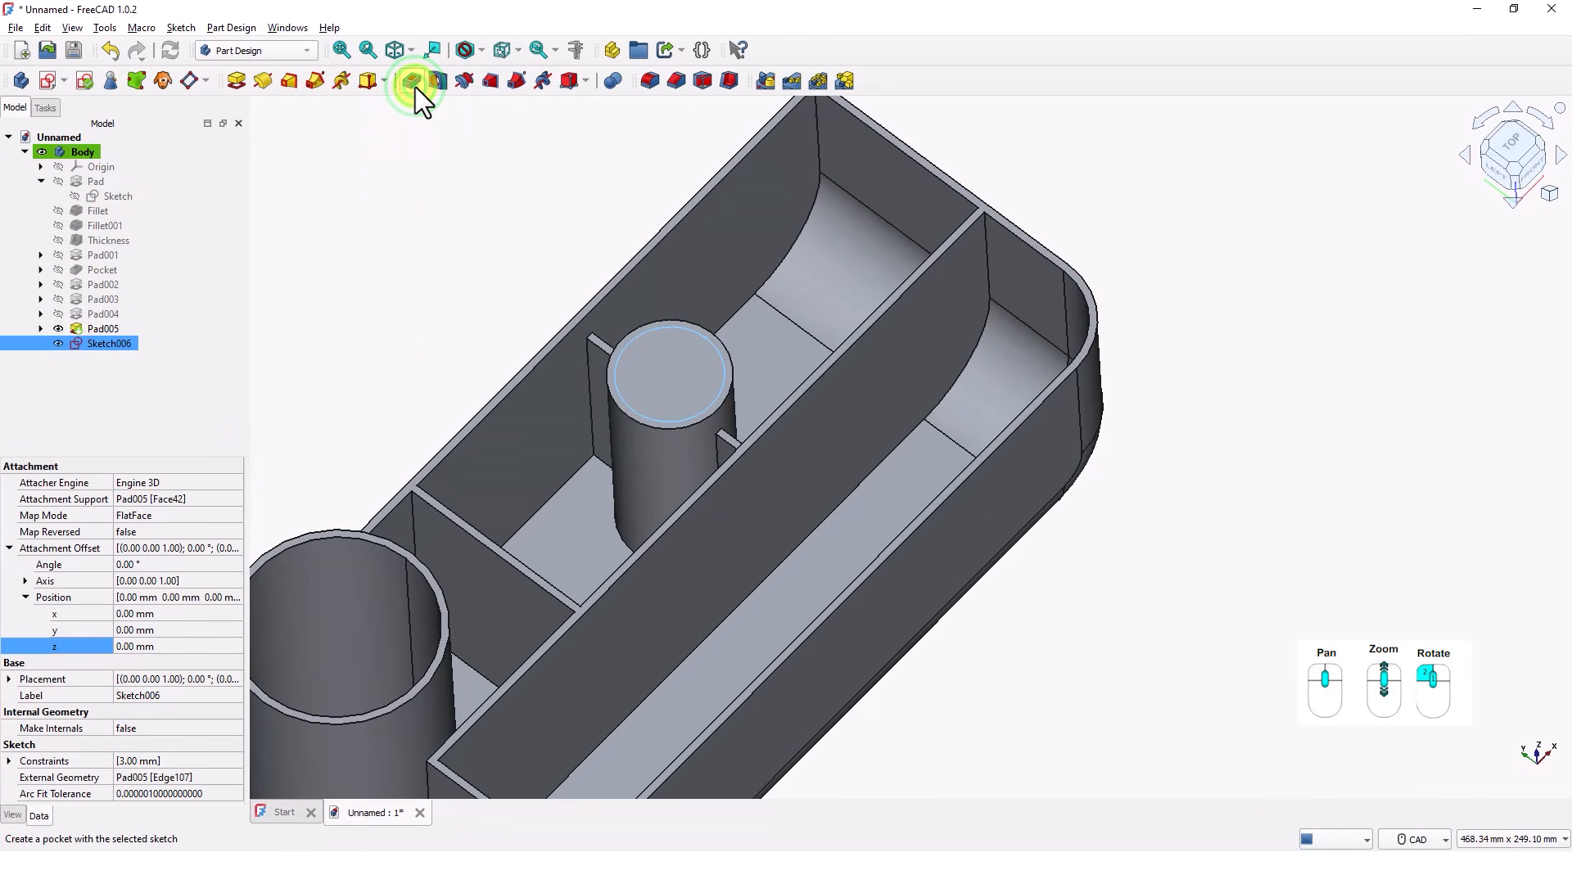
pyautogui.click(179, 221)
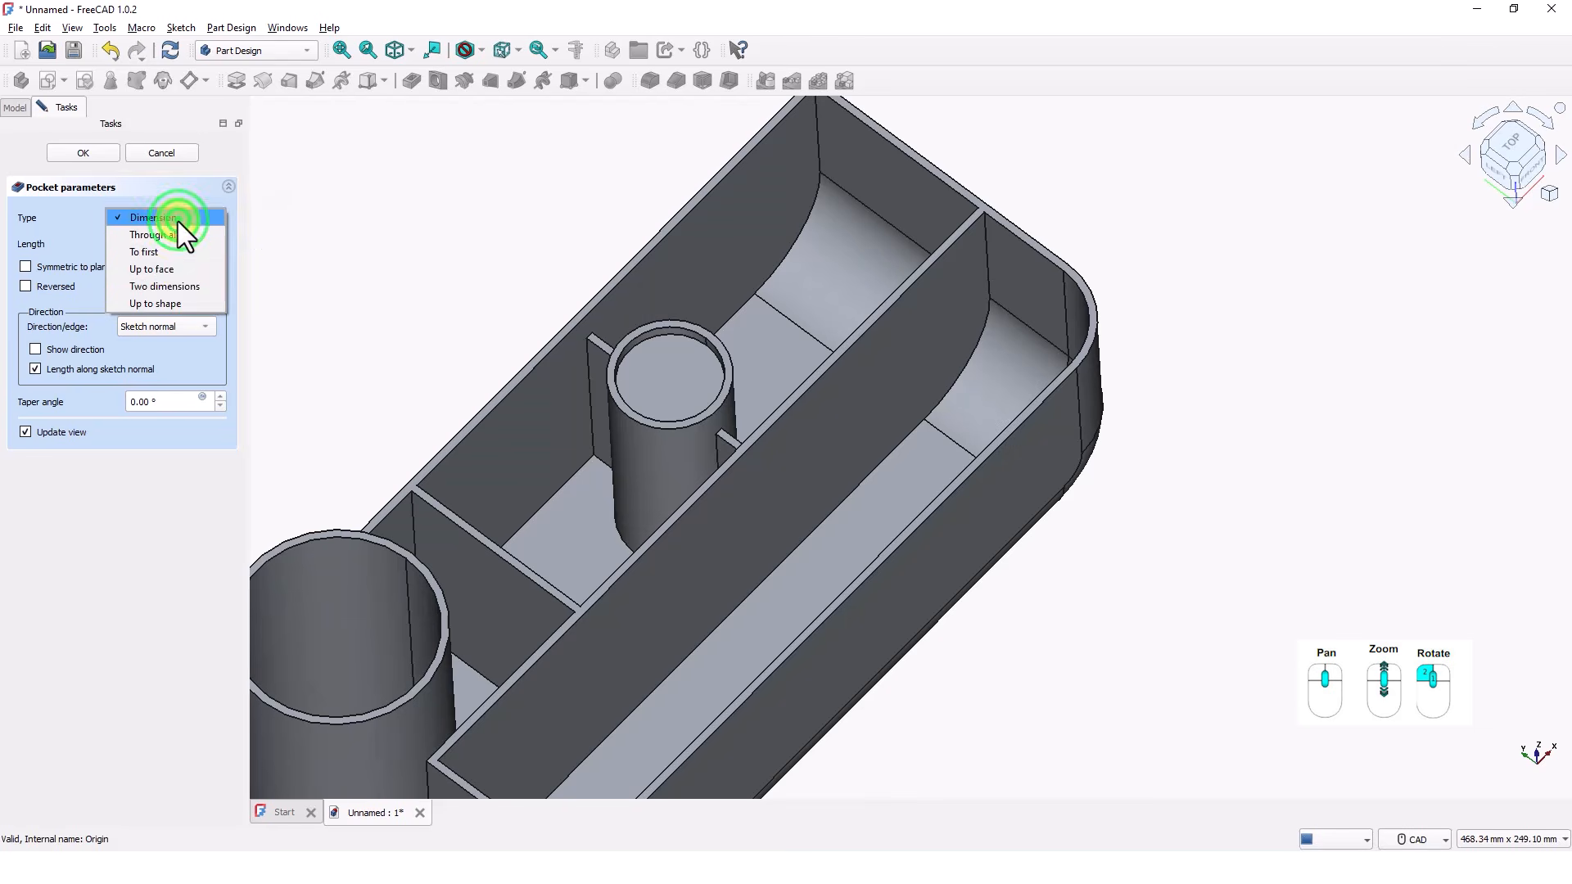
pyautogui.click(177, 263)
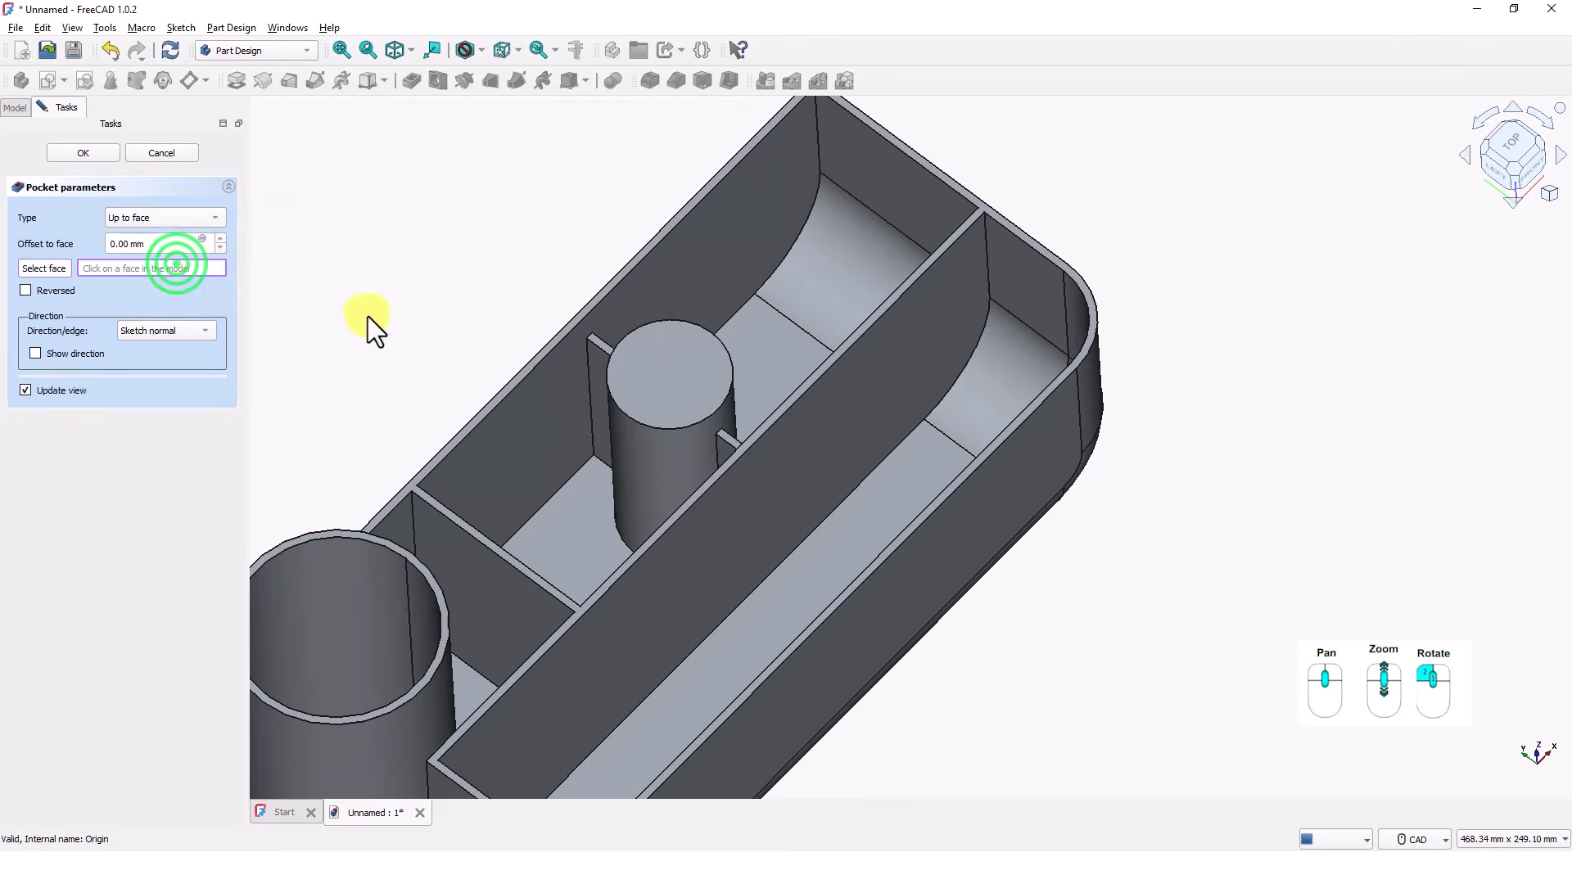
pyautogui.click(565, 528)
pyautogui.click(74, 155)
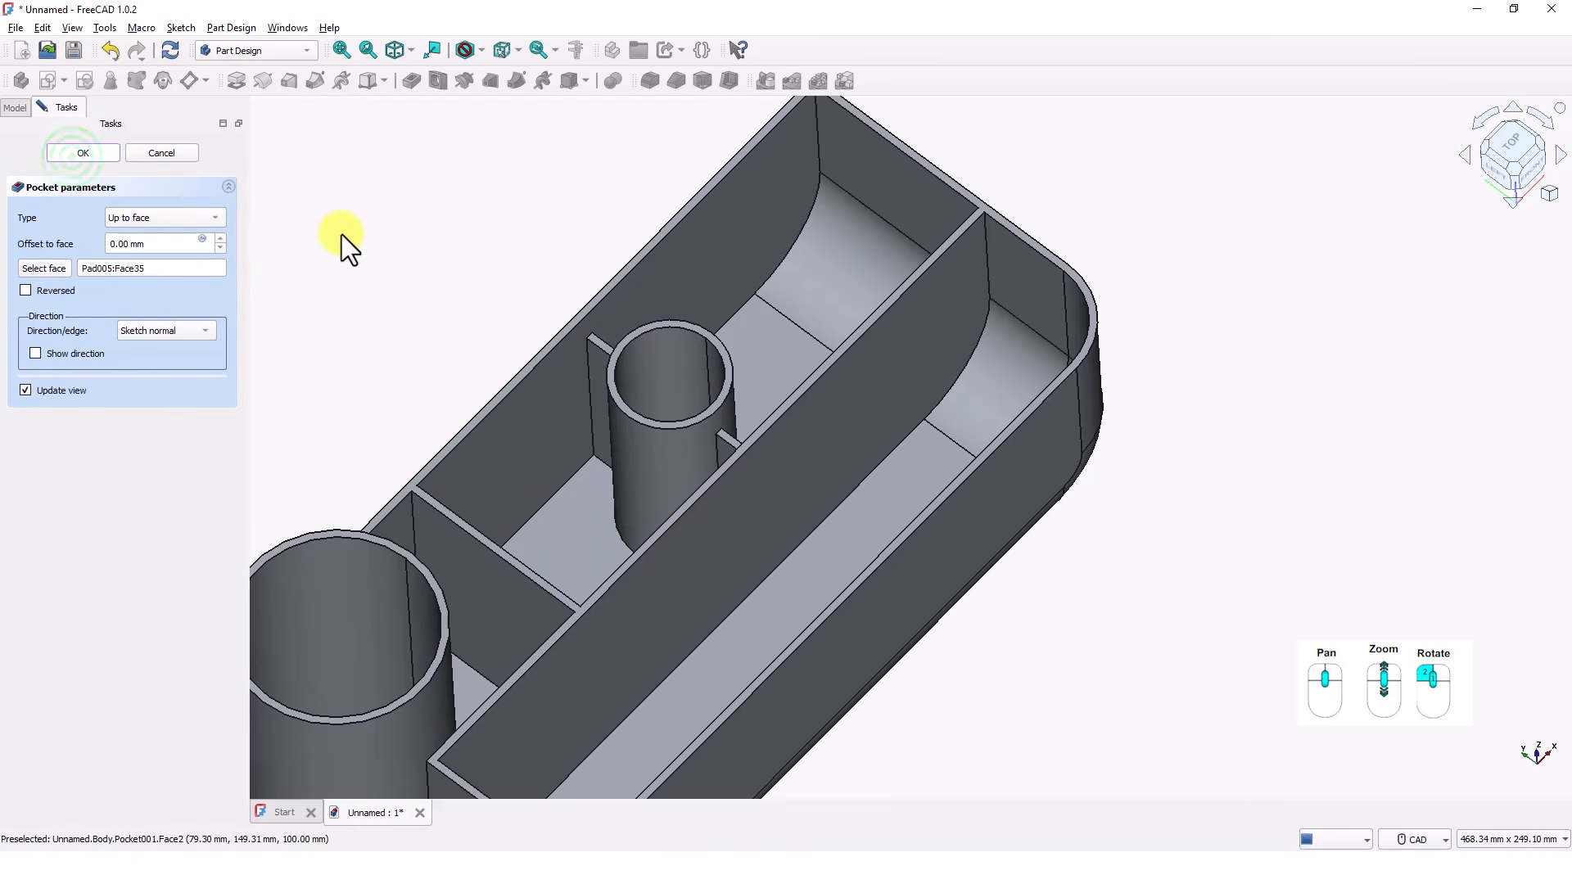
# Step: Start a sketch on the box's top rim face and project the front compartment's two long inner edges as external geometry
pyautogui.scroll(1, 401, 296)
pyautogui.scroll(-3, 413, 297)
pyautogui.moveTo(499, 297); pyautogui.dragTo(689, 297, button='middle')
pyautogui.moveTo(669, 450); pyautogui.dragTo(832, 616, button='middle')
pyautogui.click(843, 665)
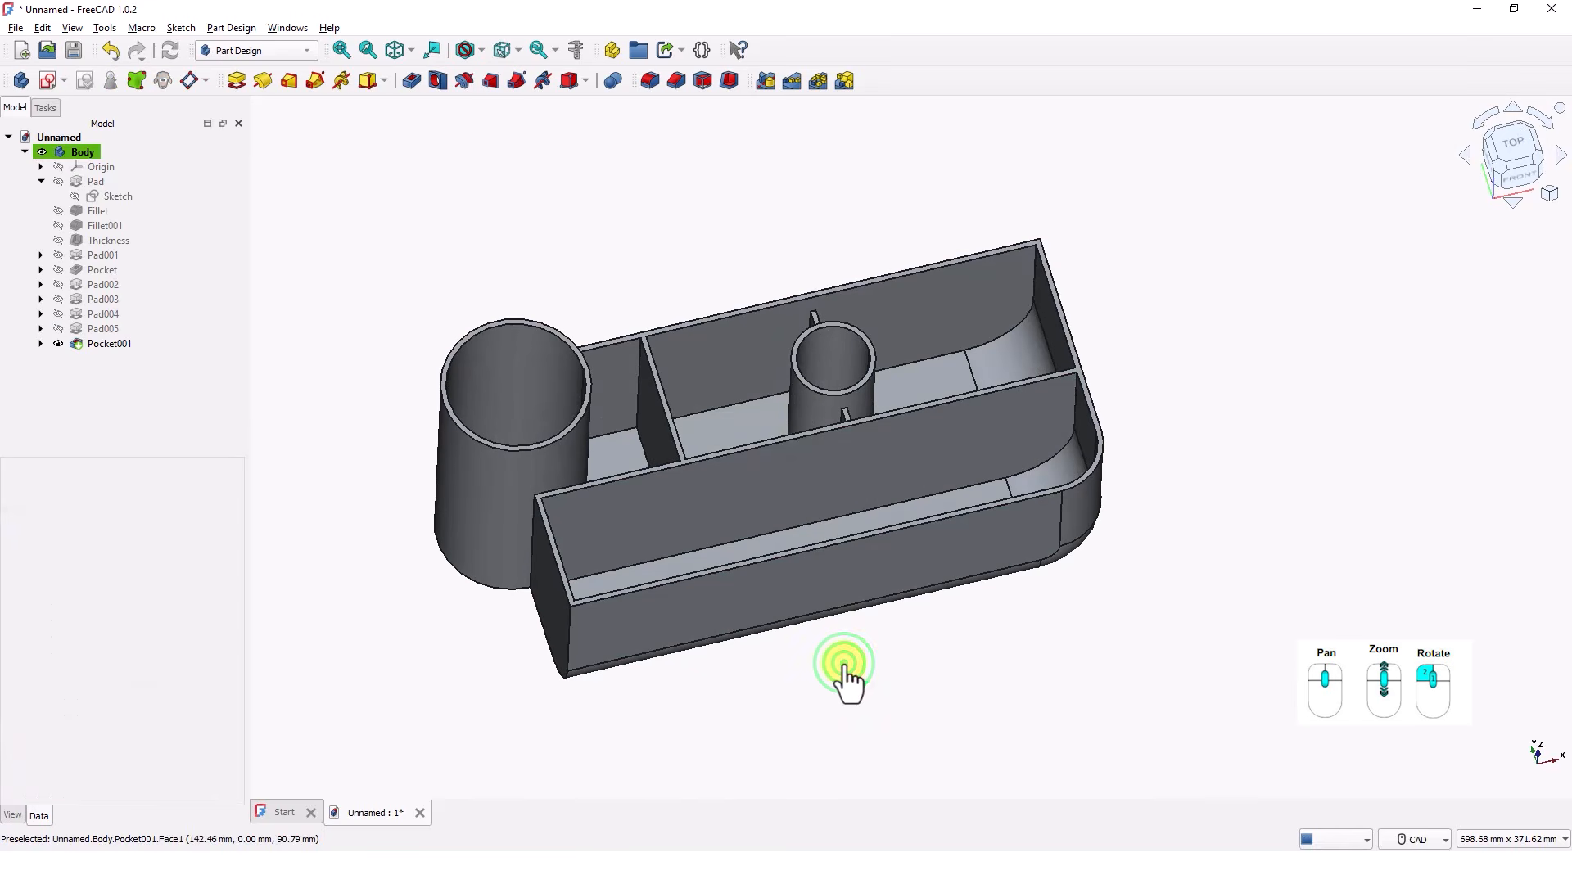
pyautogui.scroll(2, 599, 598)
pyautogui.scroll(3, 600, 598)
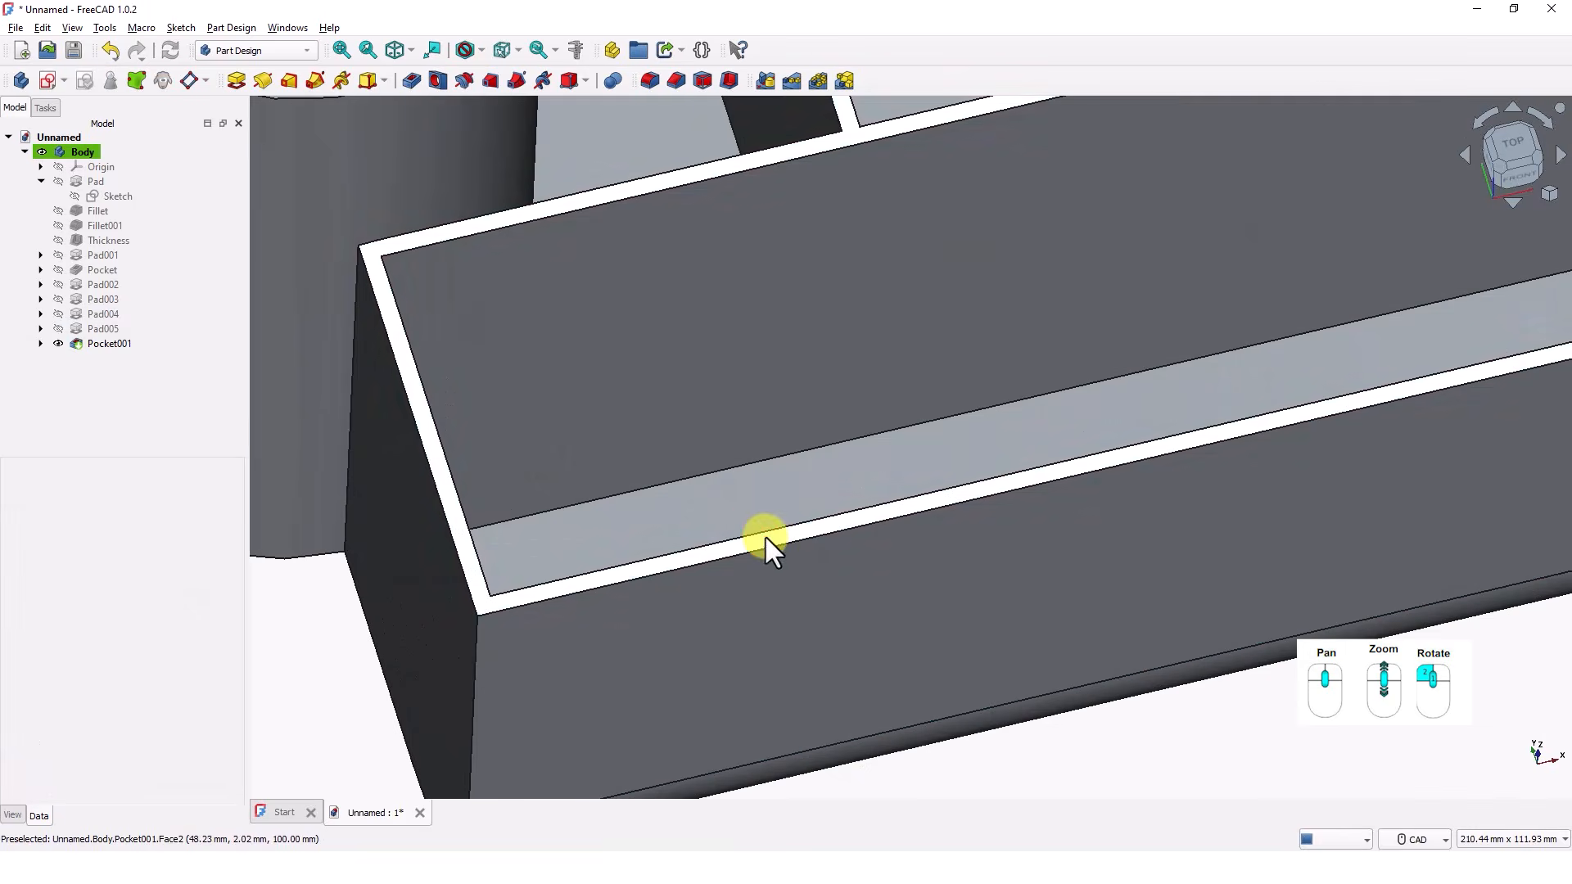
pyautogui.click(763, 539)
pyautogui.scroll(-1, 764, 533)
pyautogui.scroll(-2, 765, 534)
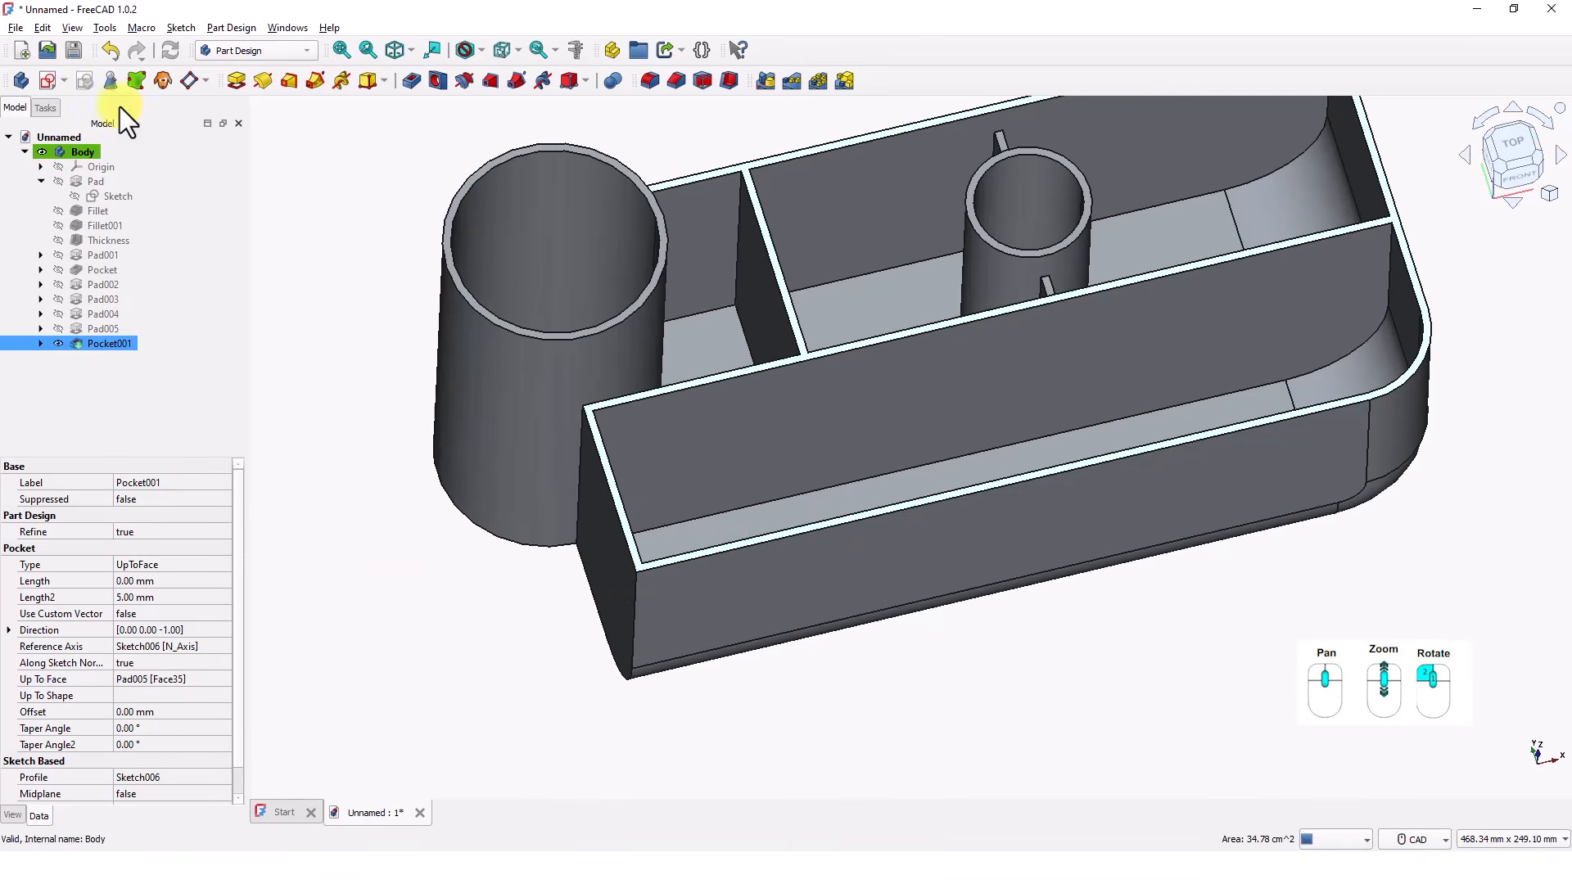
pyautogui.click(47, 82)
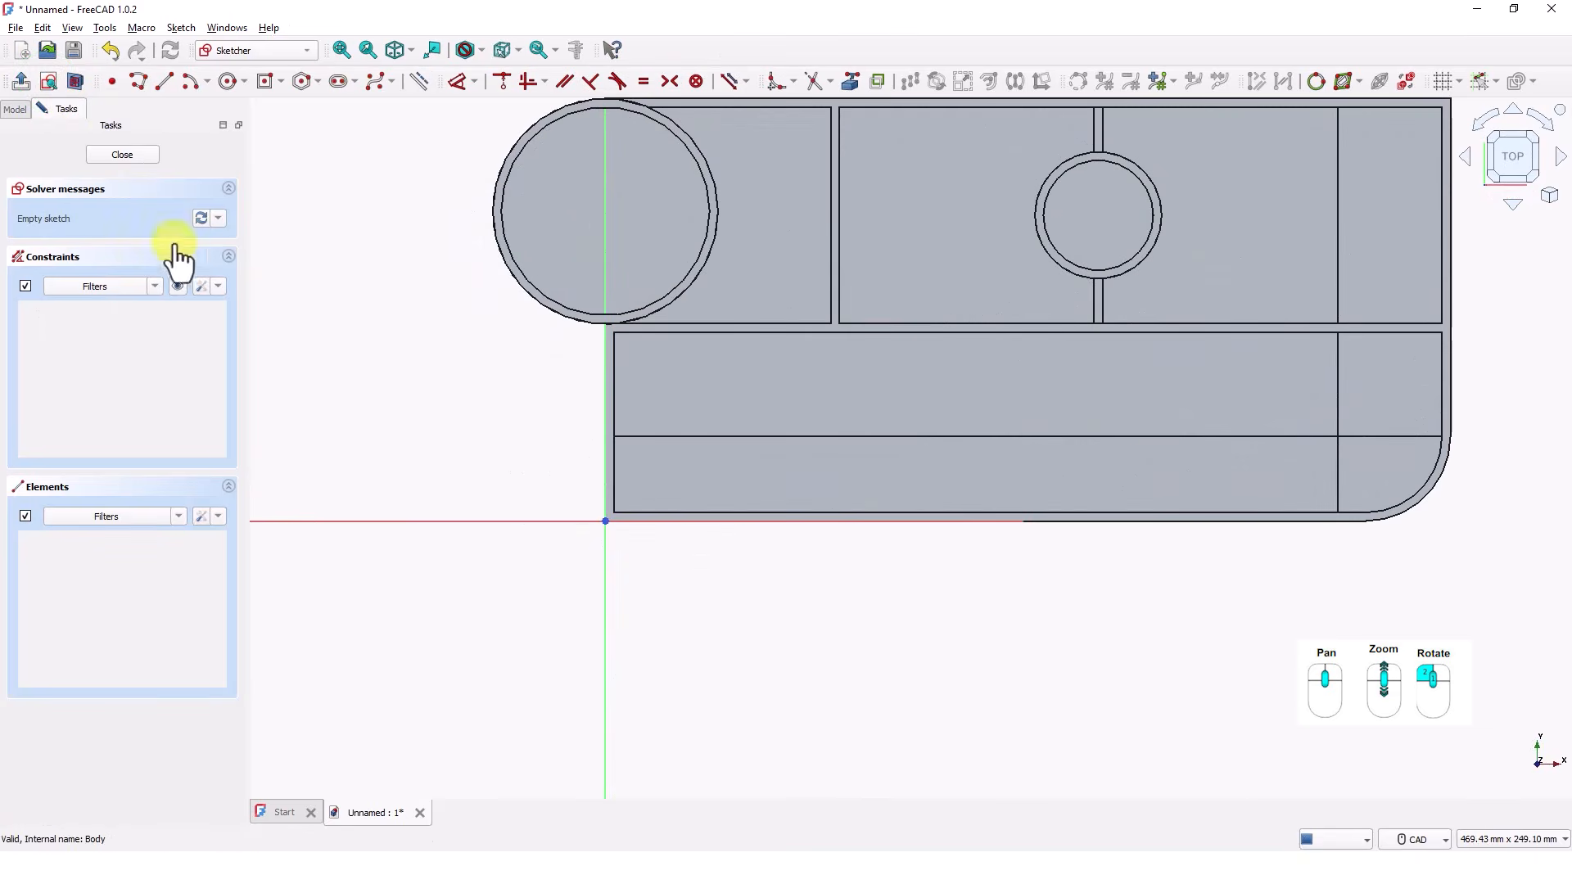
pyautogui.moveTo(471, 424); pyautogui.dragTo(342, 490, button='middle')
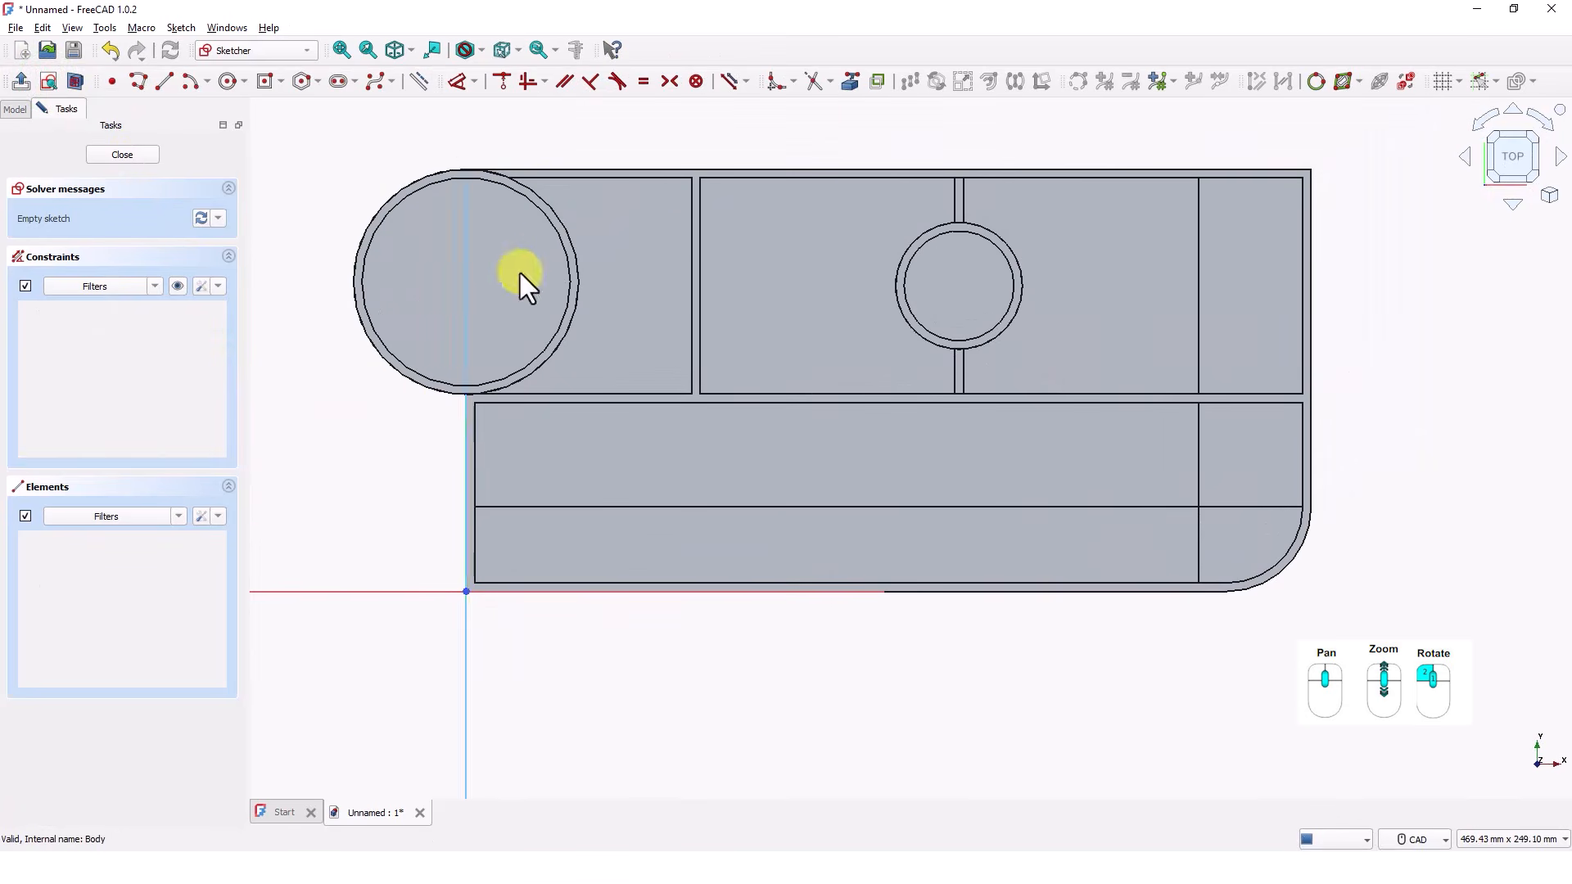
pyautogui.click(851, 80)
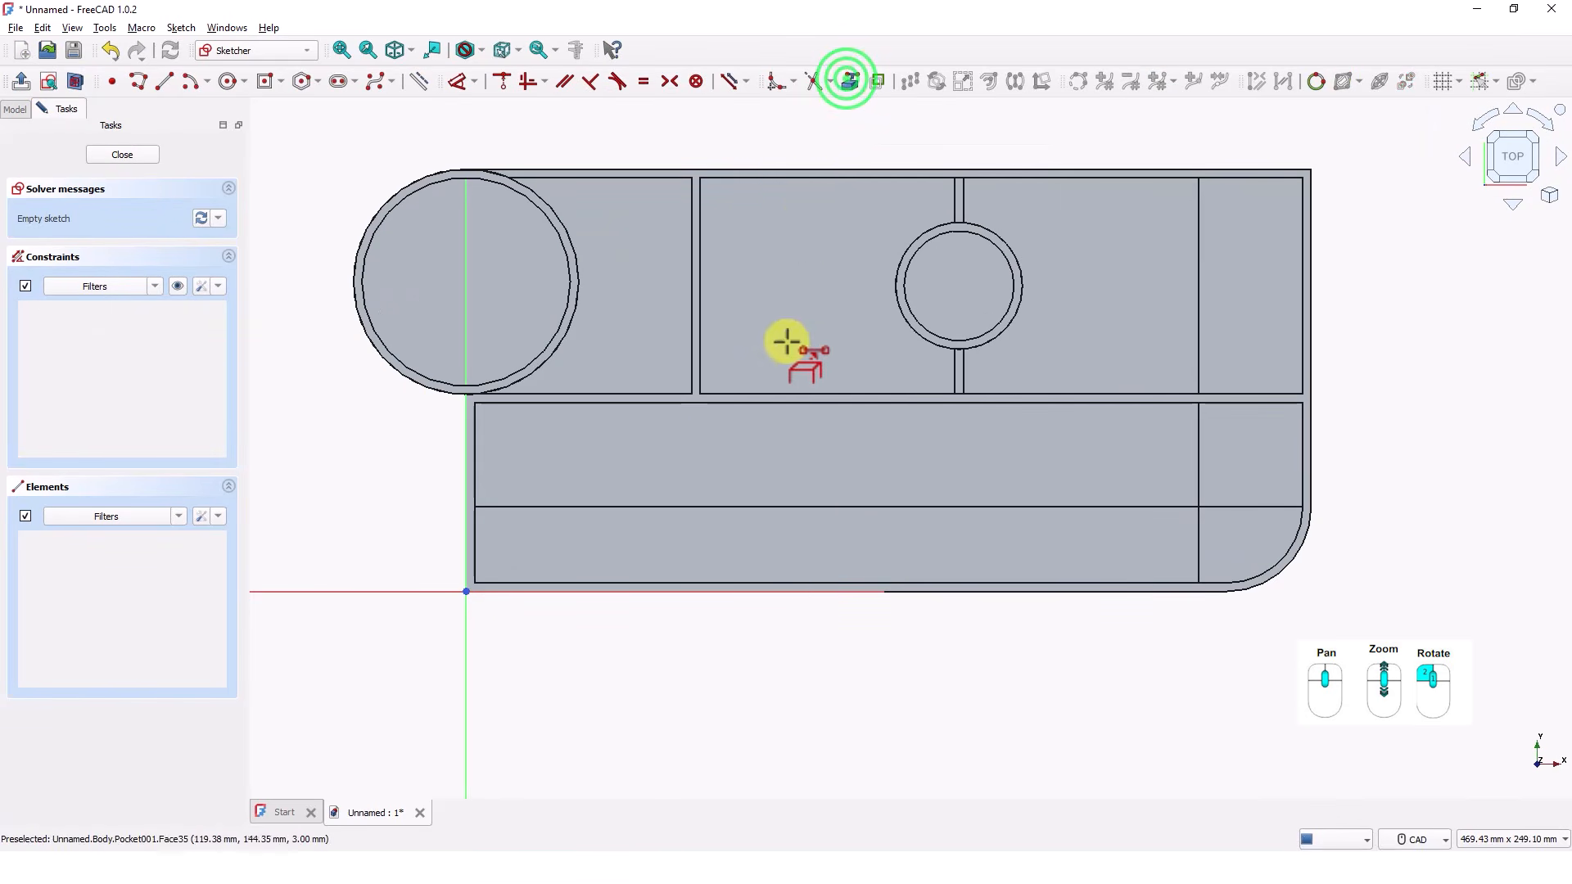
pyautogui.click(603, 404)
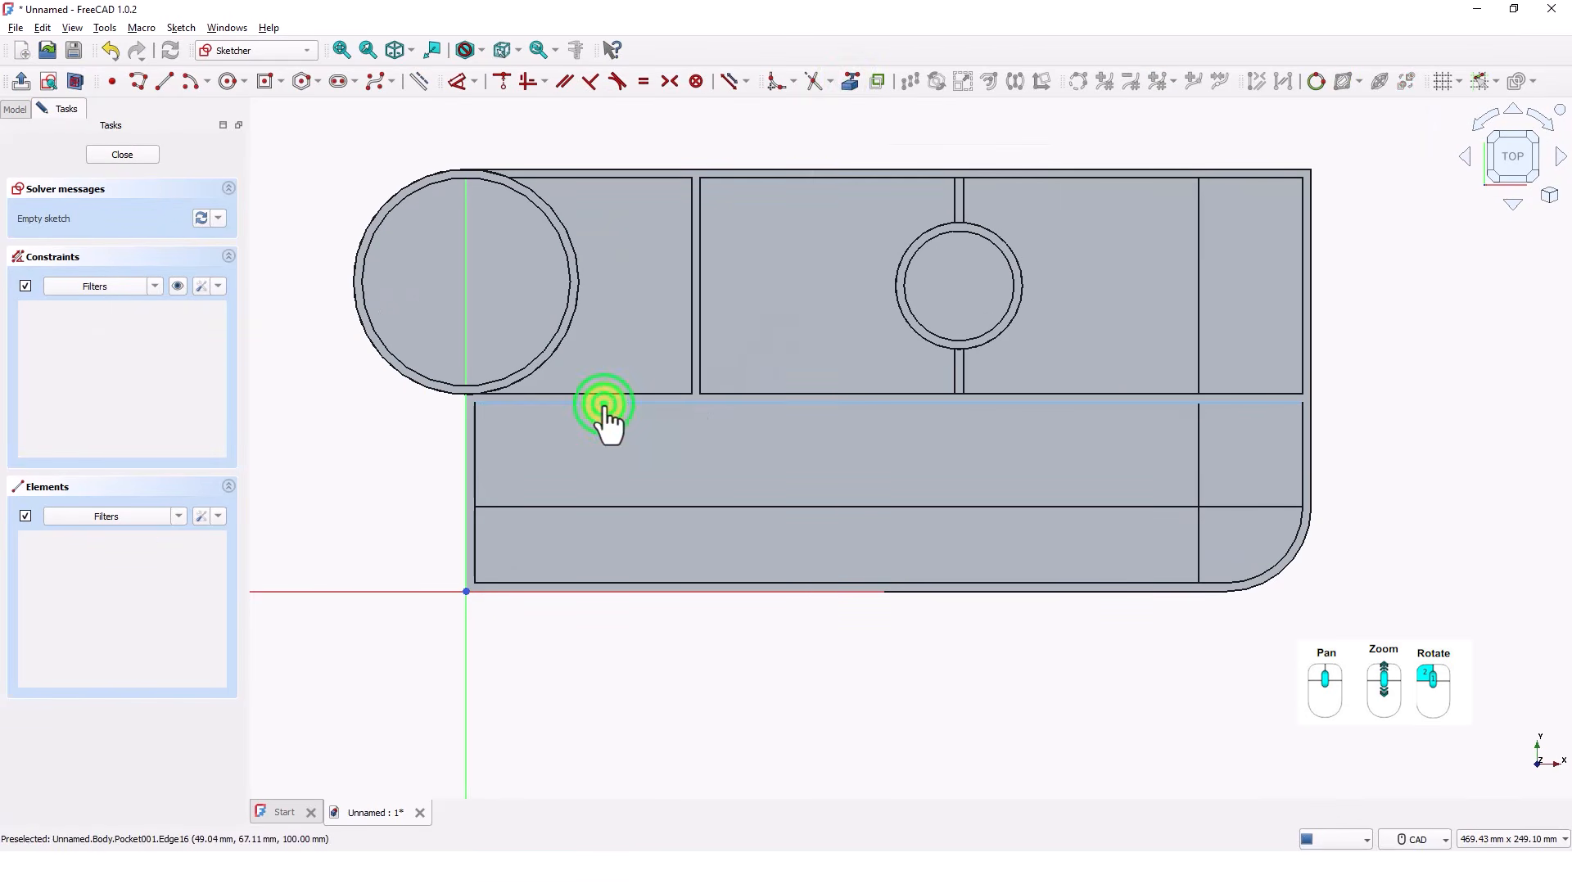
pyautogui.click(615, 584)
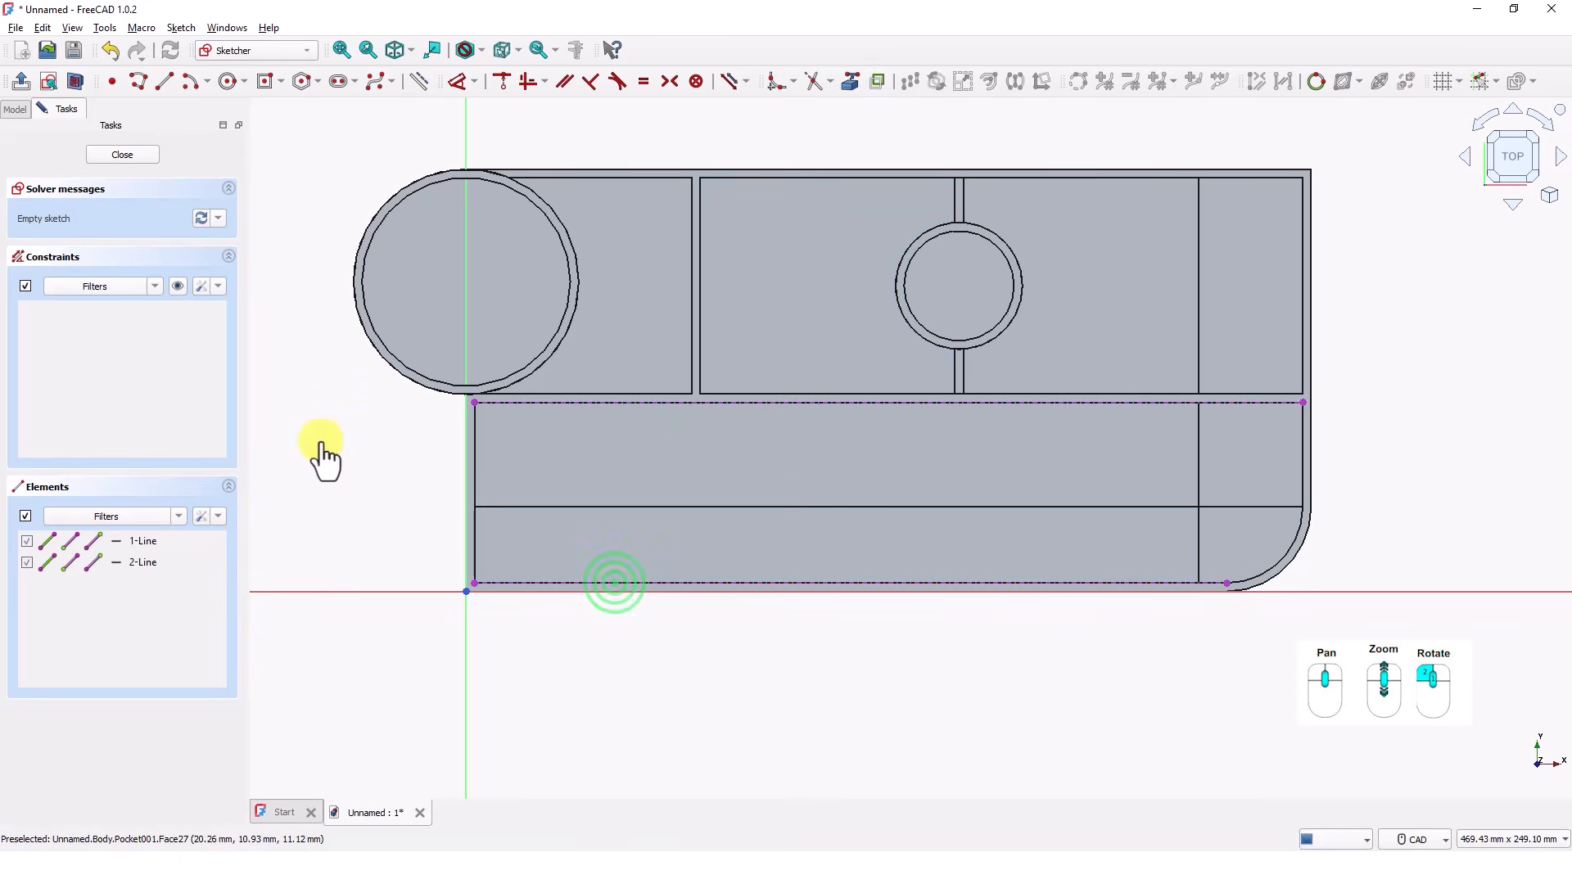
# Step: Draw a corner rectangle about 5.2 mm wide across the front compartment, spanning the two projected edges
pyautogui.click(281, 83)
pyautogui.click(272, 109)
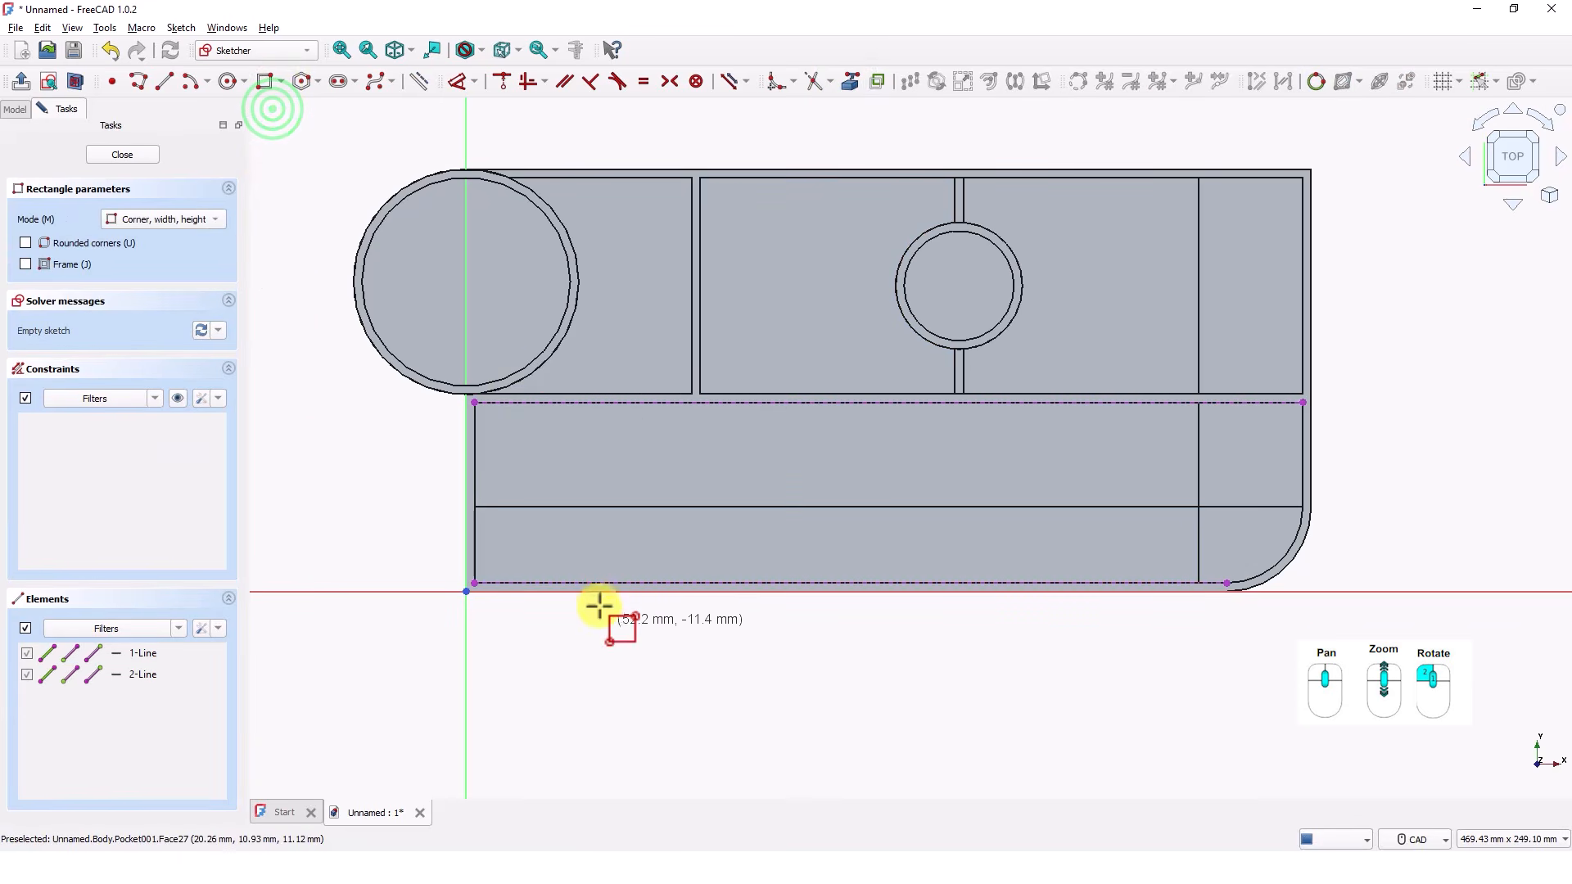
pyautogui.click(577, 582)
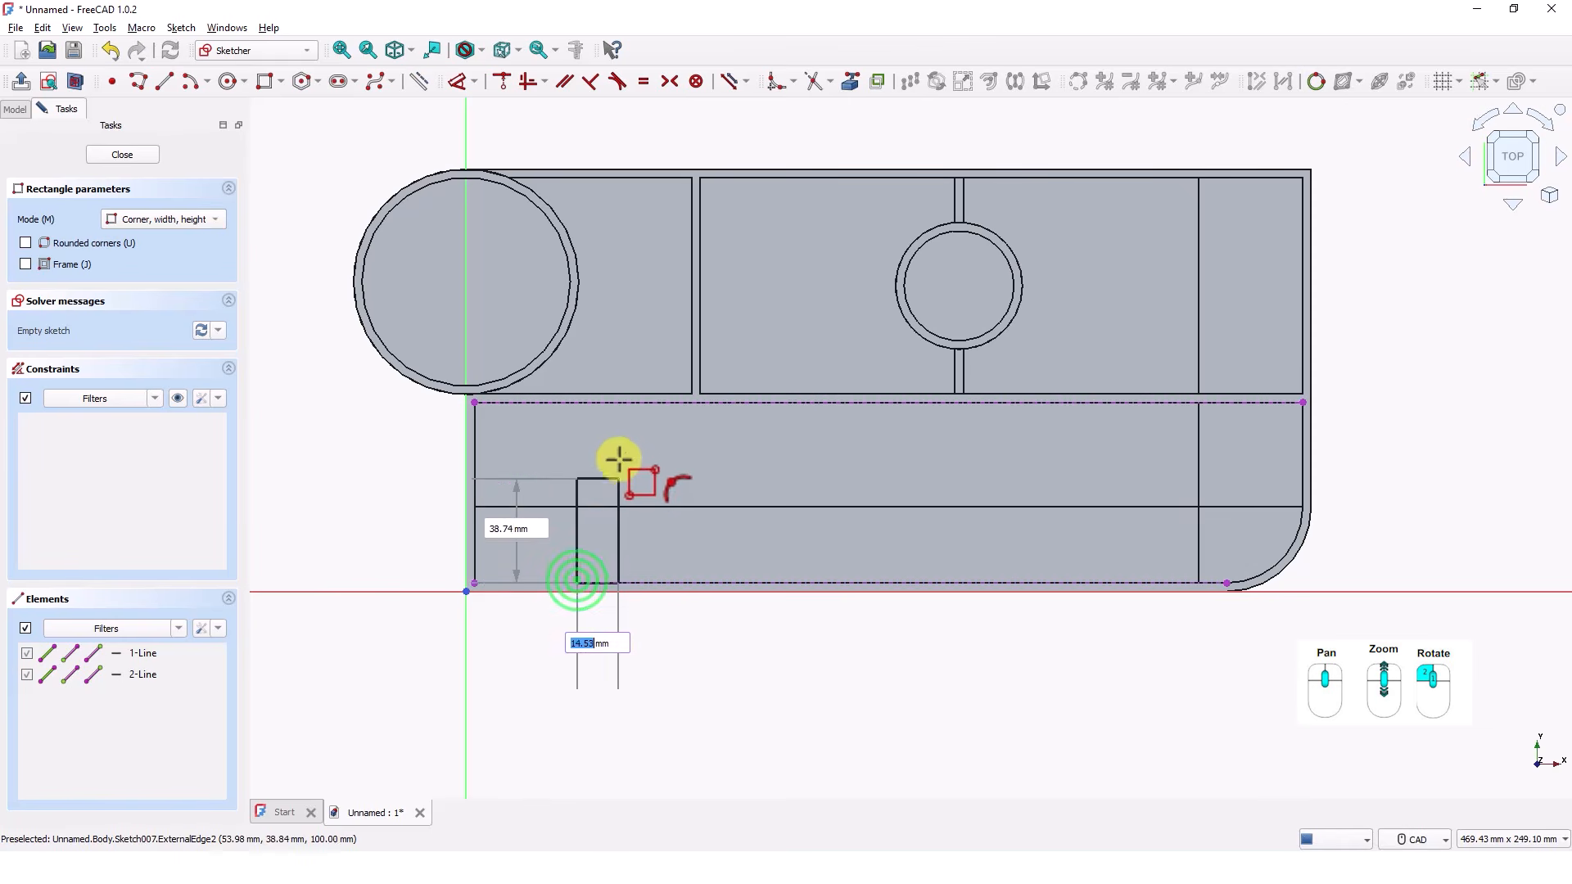
pyautogui.click(592, 401)
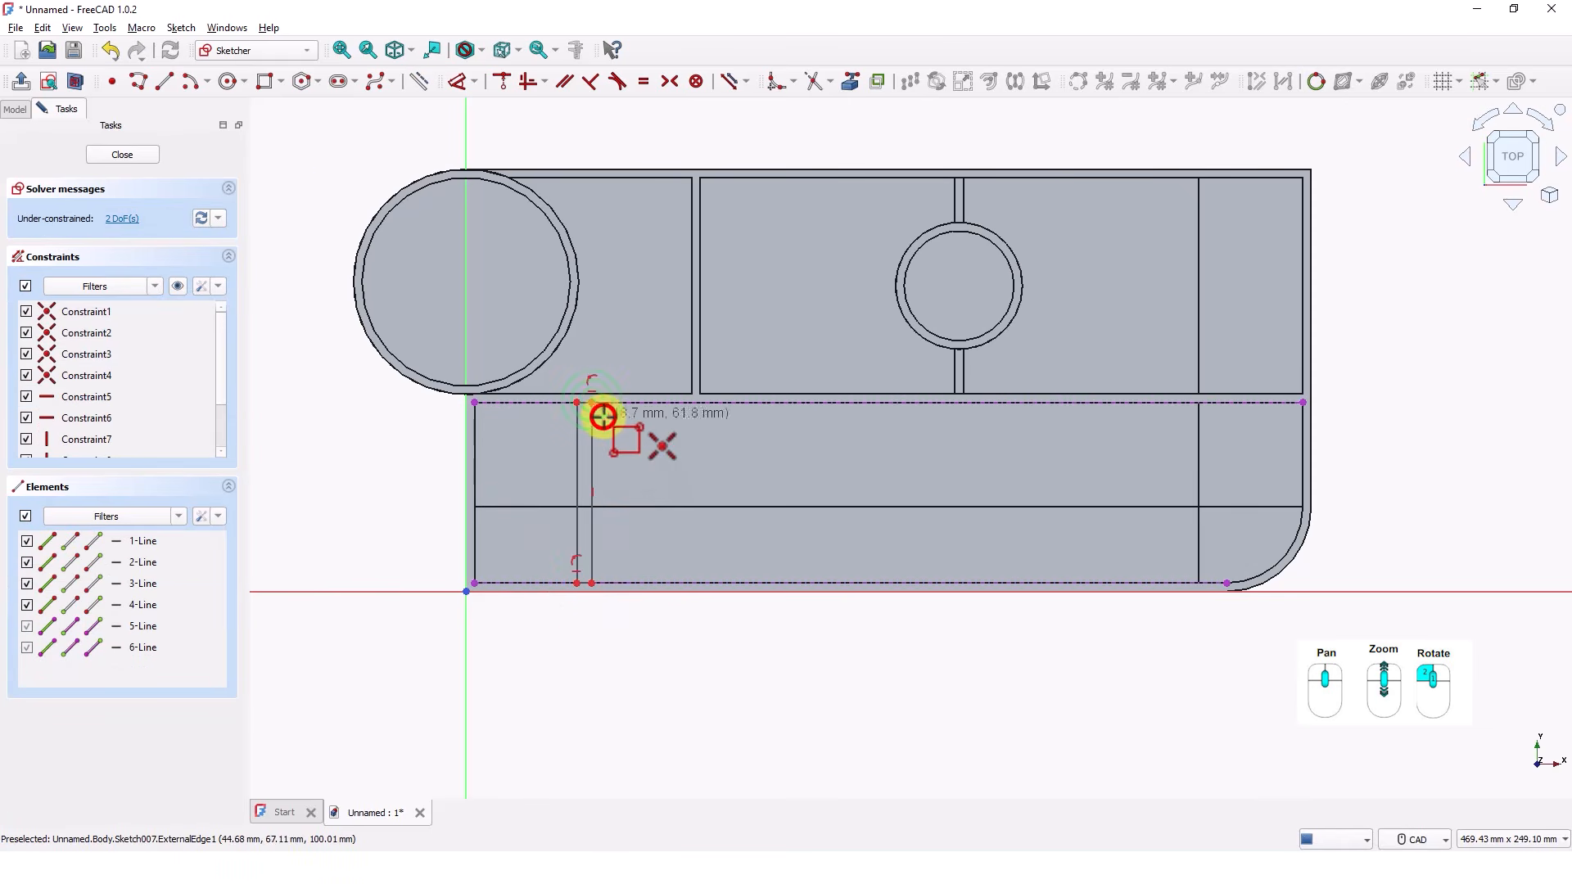
# Step: Dimension the front-compartment rectangle's width as 3 mm
pyautogui.click(456, 80)
pyautogui.scroll(3, 478, 633)
pyautogui.scroll(2, 491, 639)
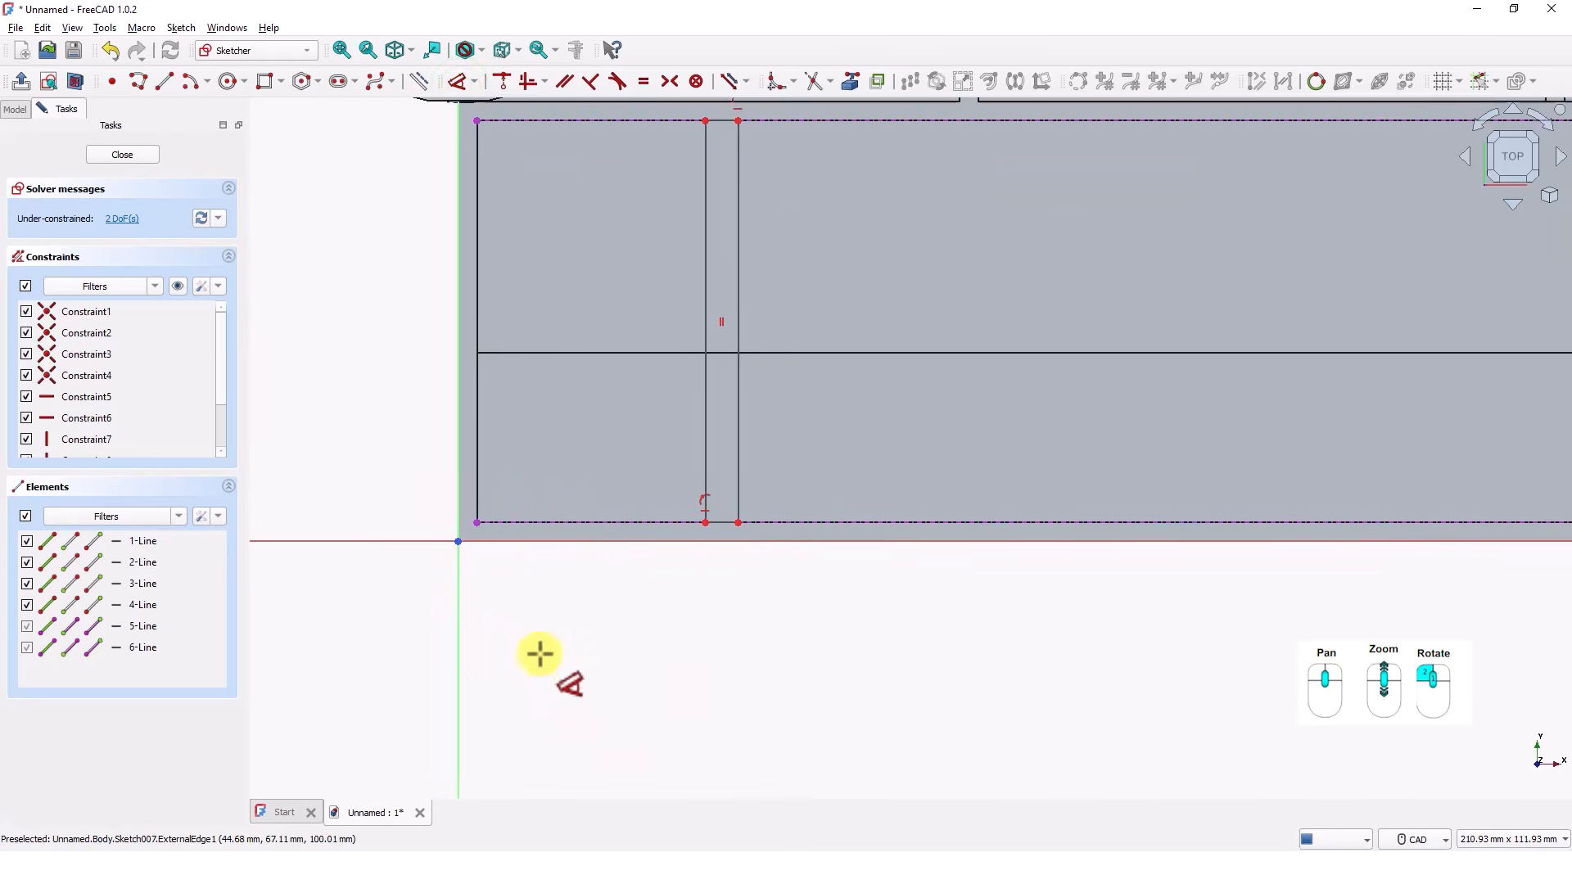
pyautogui.click(791, 574)
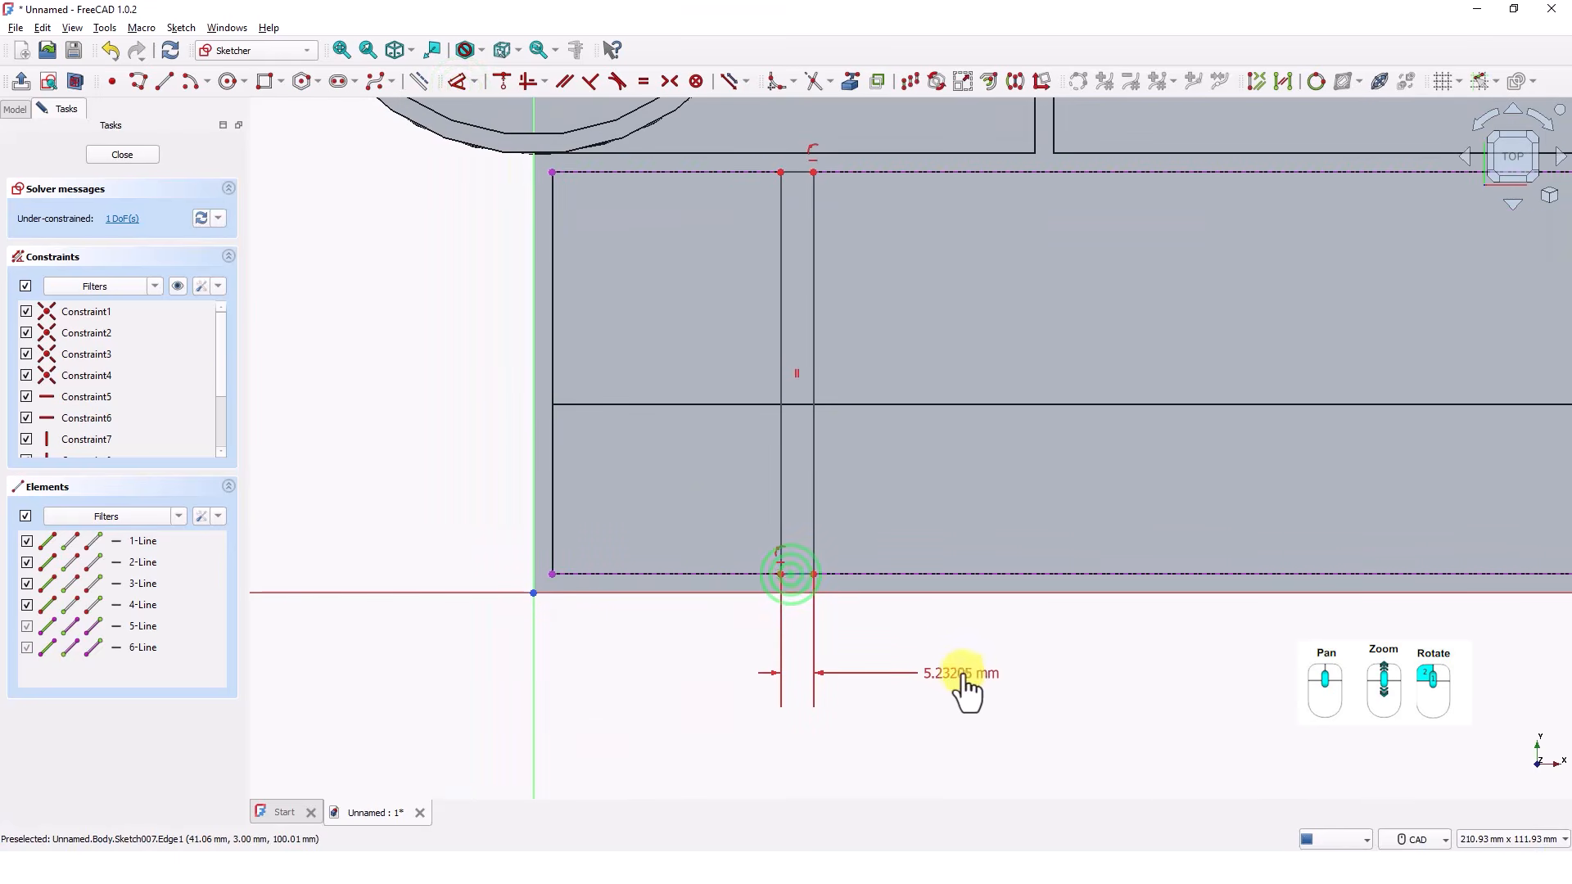
pyautogui.click(966, 673)
pyautogui.write('3')
pyautogui.press('Return')
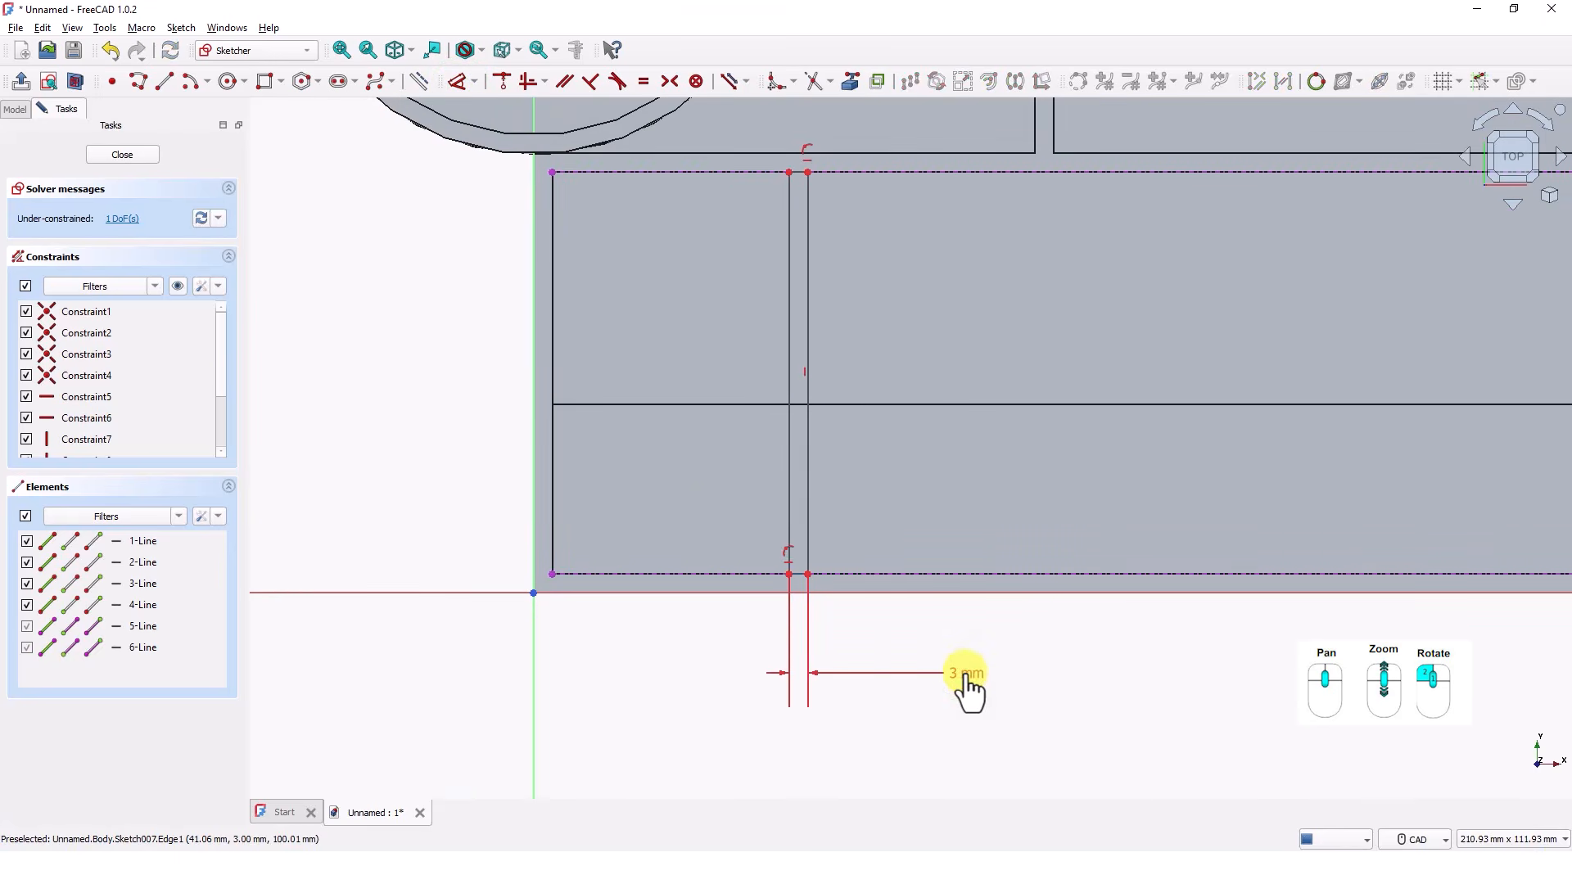
# Step: Dimension the distance from the vertical axis to the rectangle's long side as 60 mm and close the sketch
pyautogui.click(789, 550)
pyautogui.click(533, 661)
pyautogui.click(655, 690)
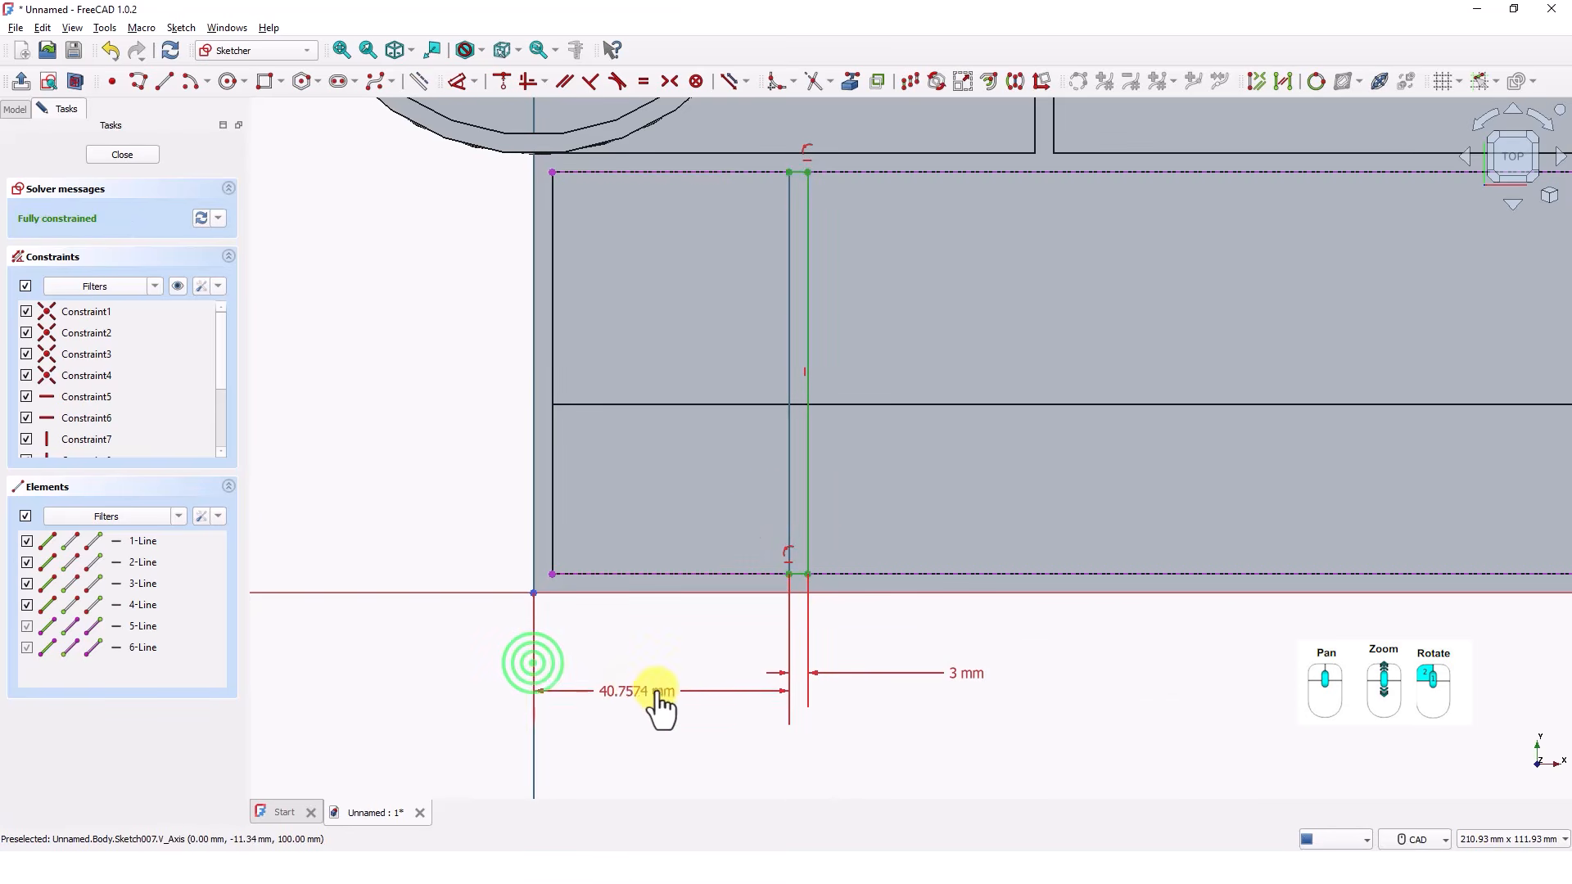
pyautogui.click(655, 691)
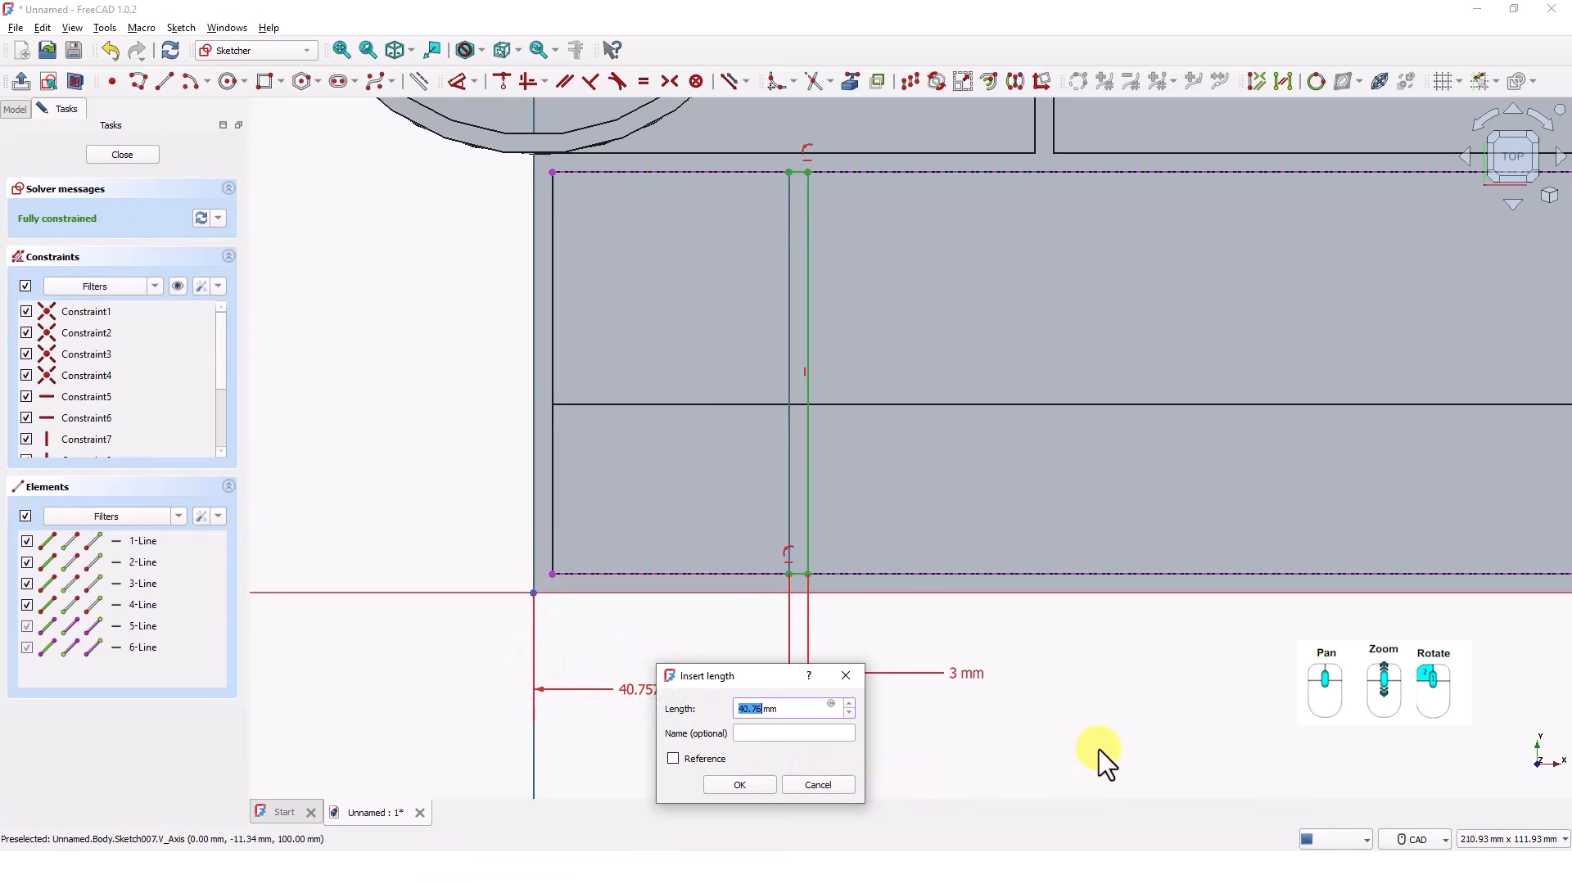
pyautogui.write('60')
pyautogui.press('Return')
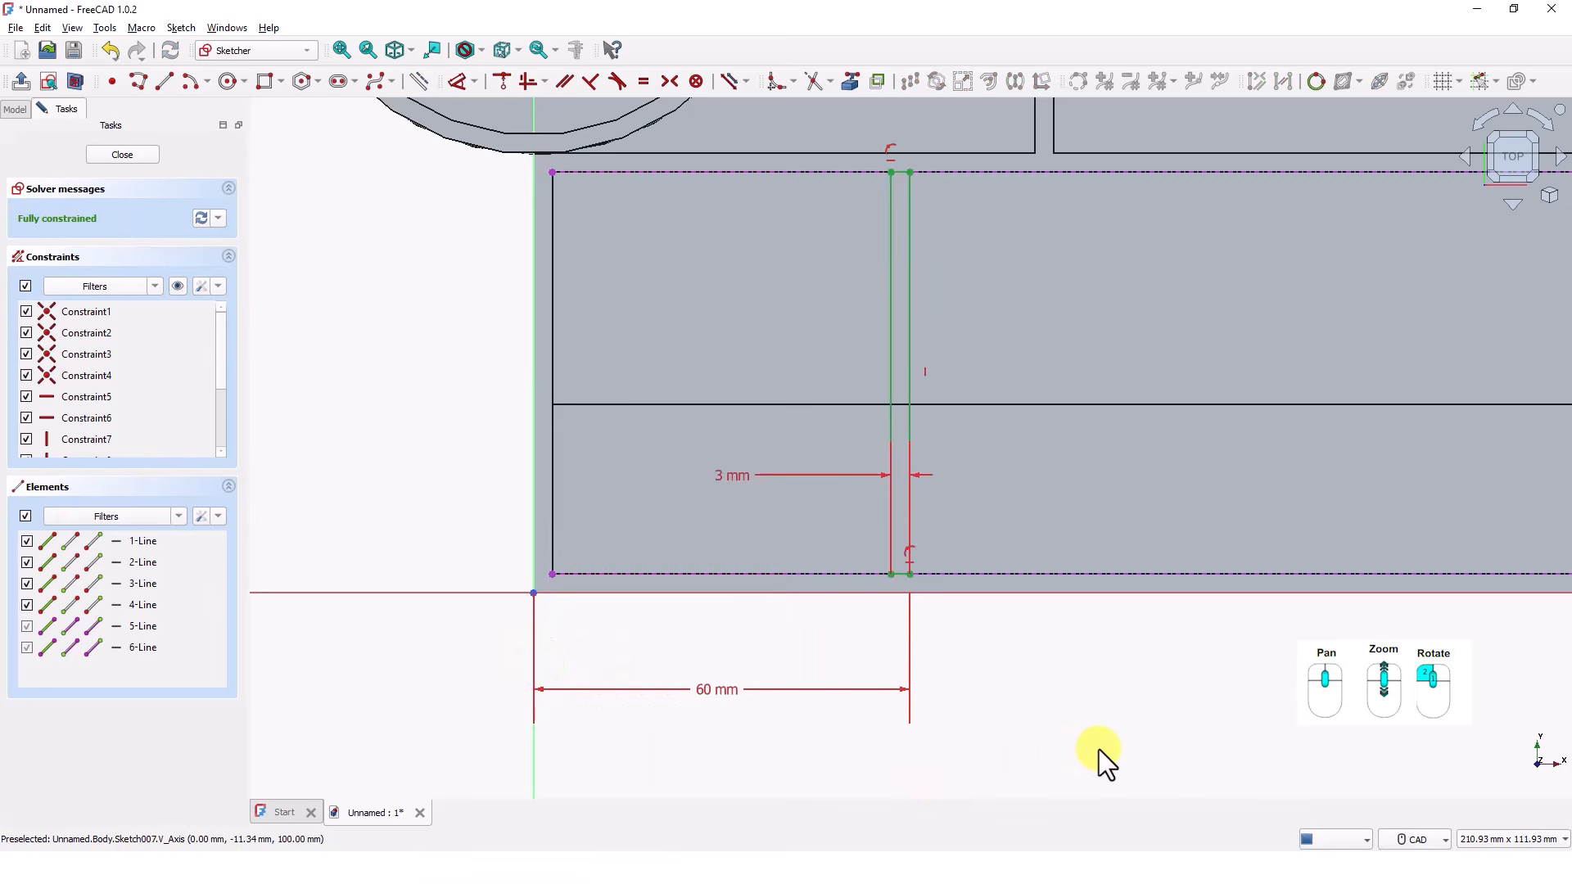
pyautogui.scroll(-1, 1034, 688)
pyautogui.scroll(-1, 1030, 686)
pyautogui.moveTo(1030, 686); pyautogui.dragTo(730, 680, button='middle')
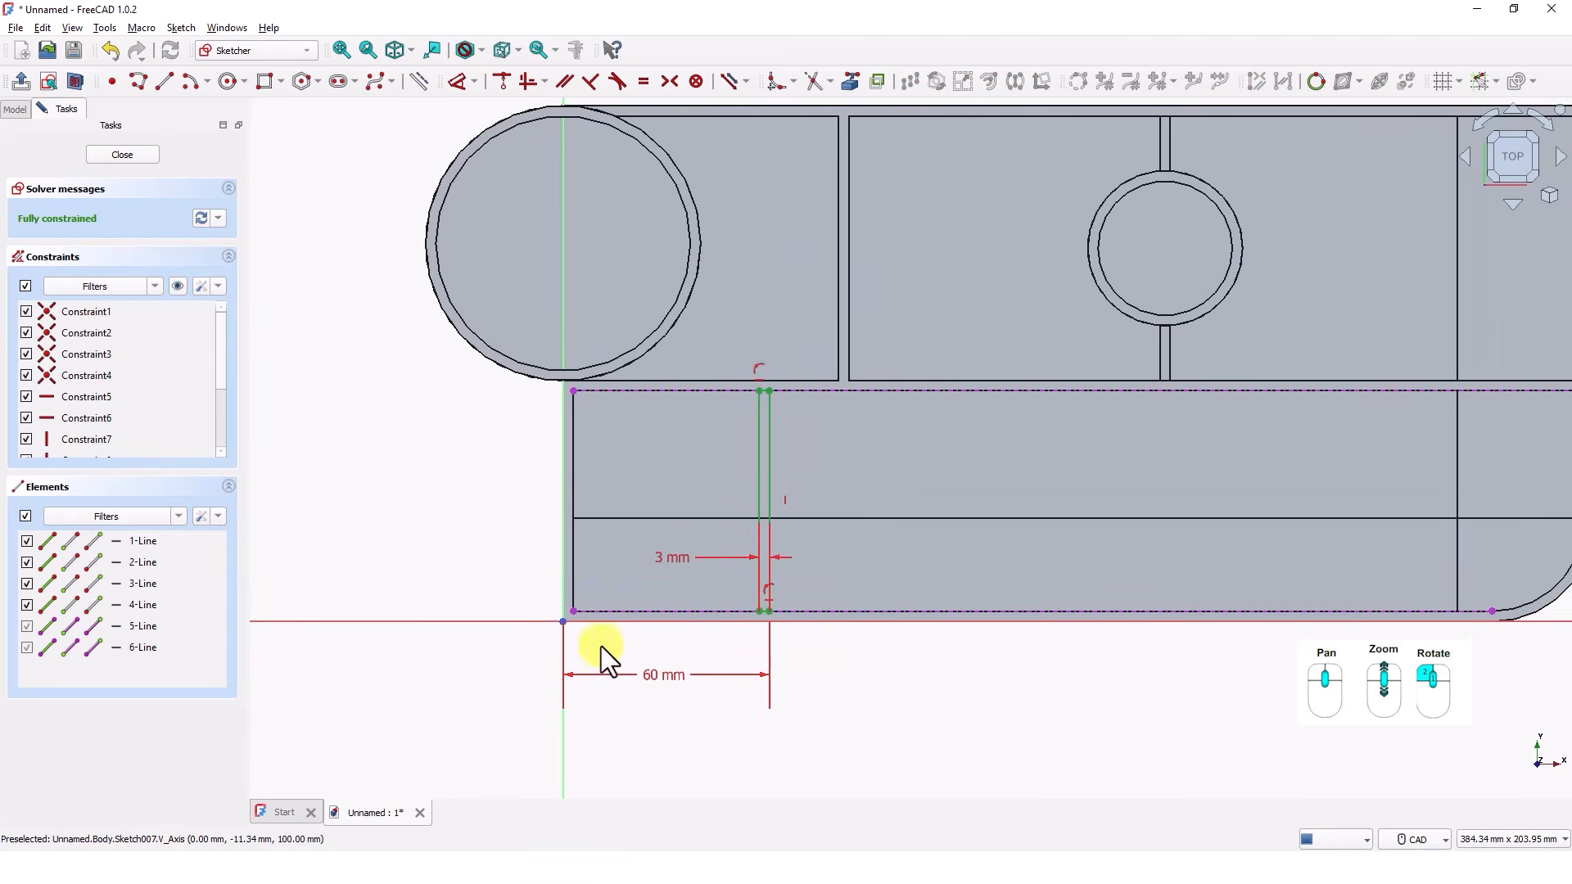
pyautogui.click(143, 154)
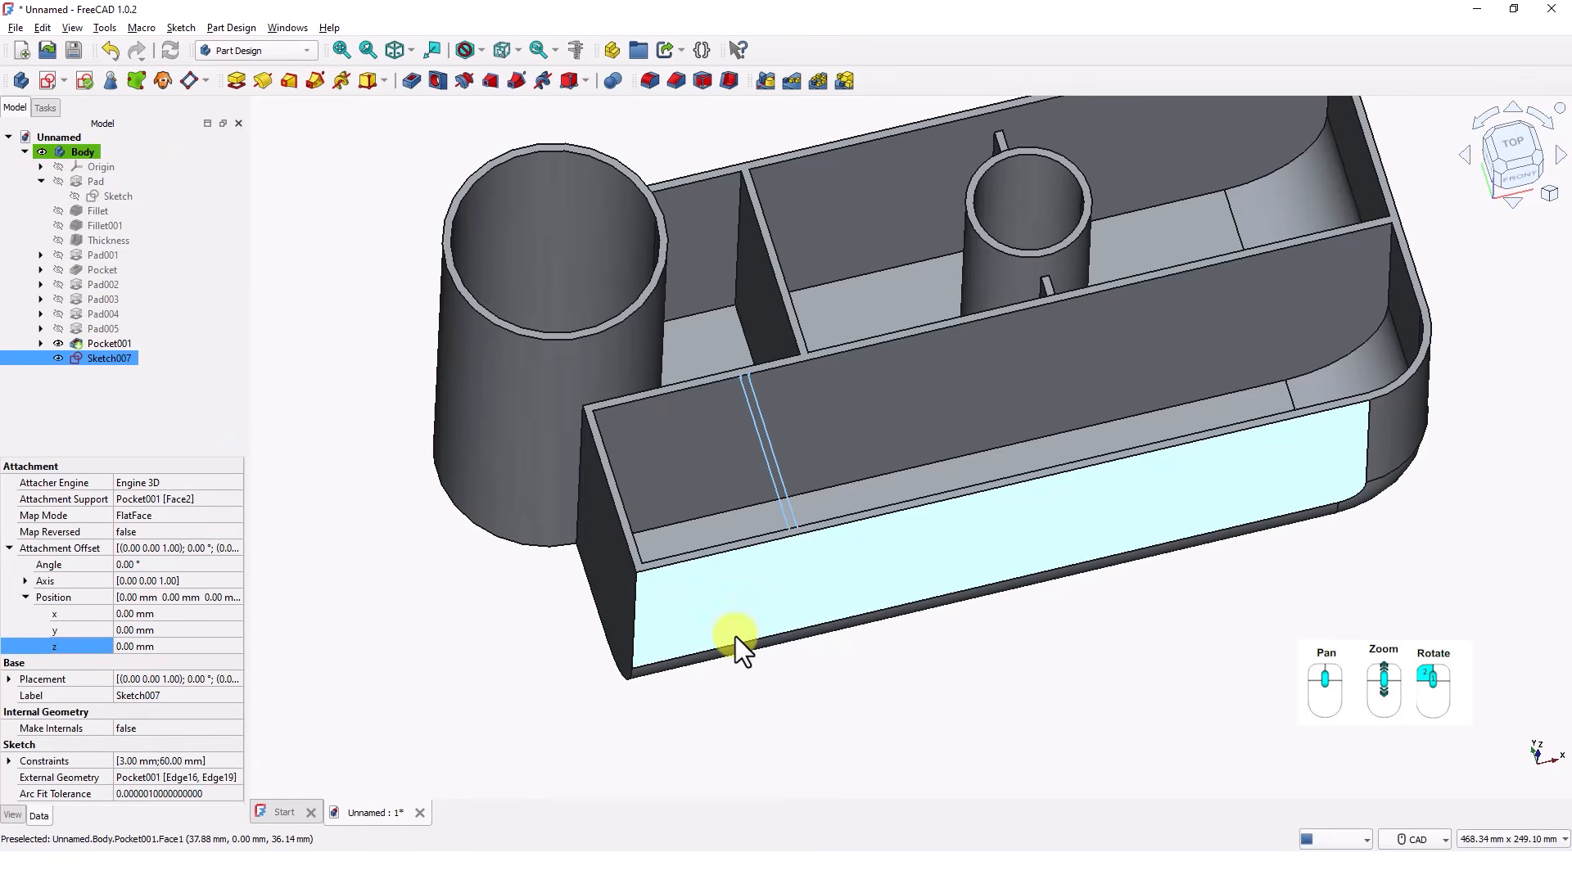
# Step: Pad the front compartment's divider sketch using the Up to shape type
pyautogui.moveTo(886, 591)
pyautogui.mouseDown(button='middle')
pyautogui.moveTo(891, 530)
pyautogui.moveTo(1024, 537)
pyautogui.moveTo(888, 578)
pyautogui.mouseUp(button='middle')
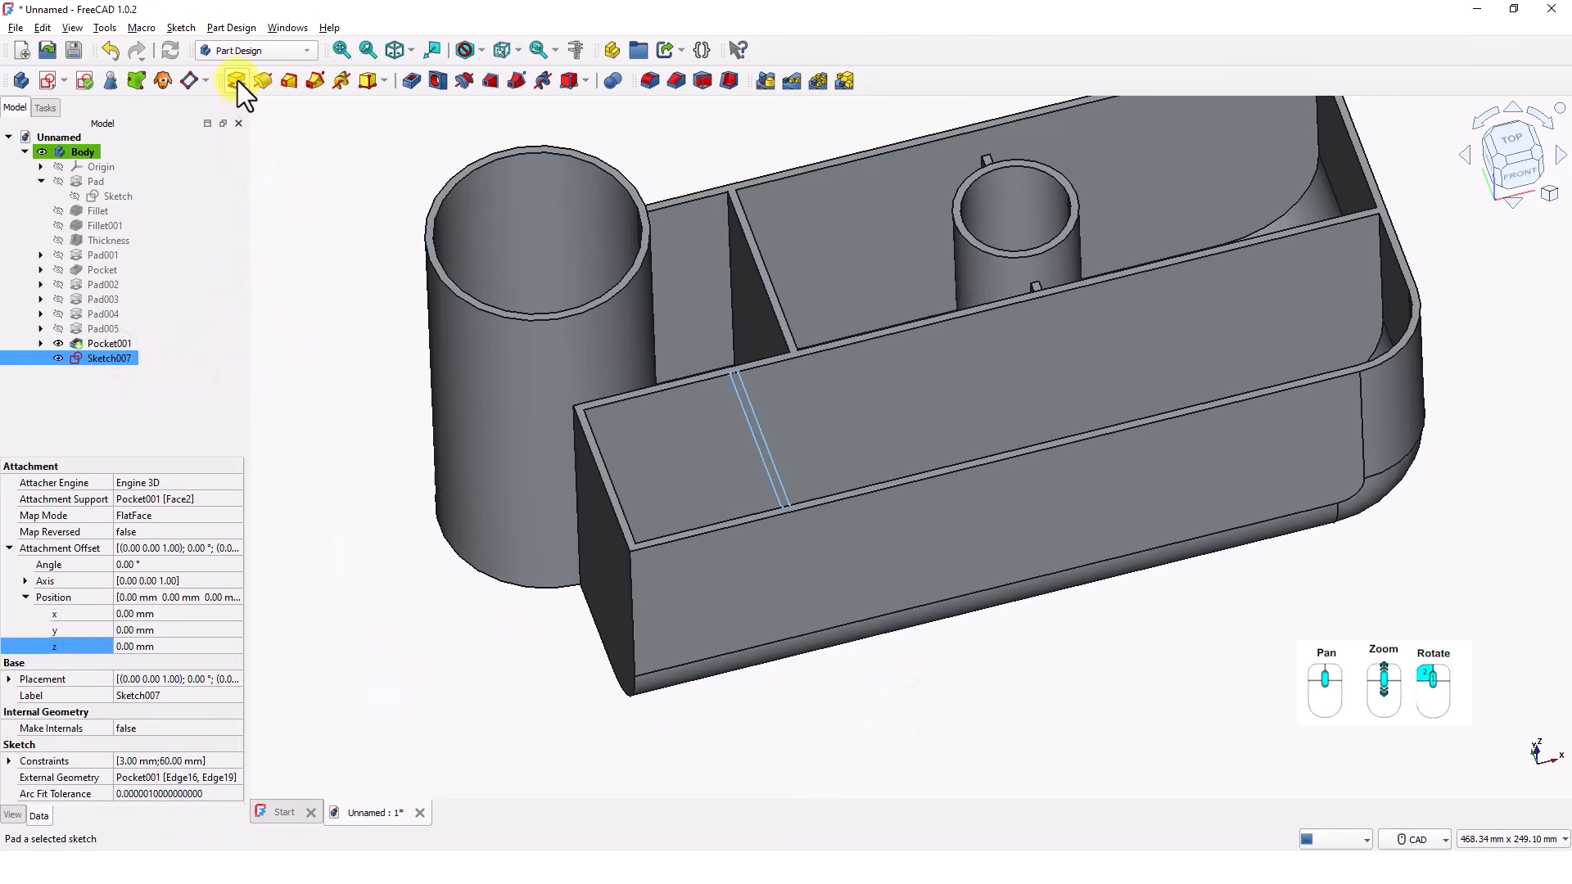
pyautogui.click(238, 80)
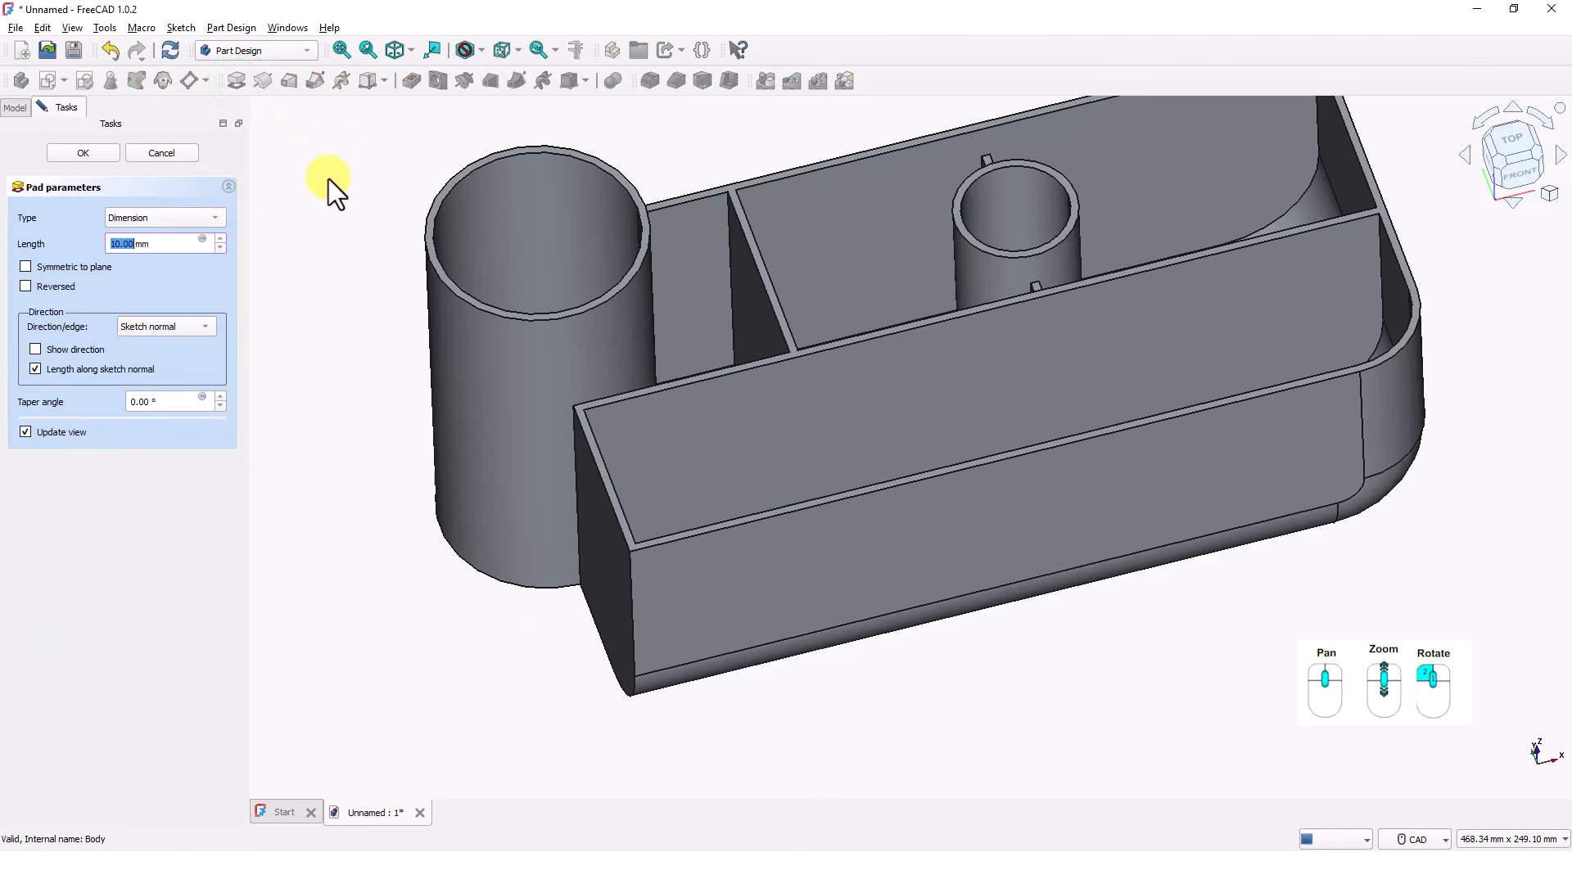
pyautogui.click(182, 216)
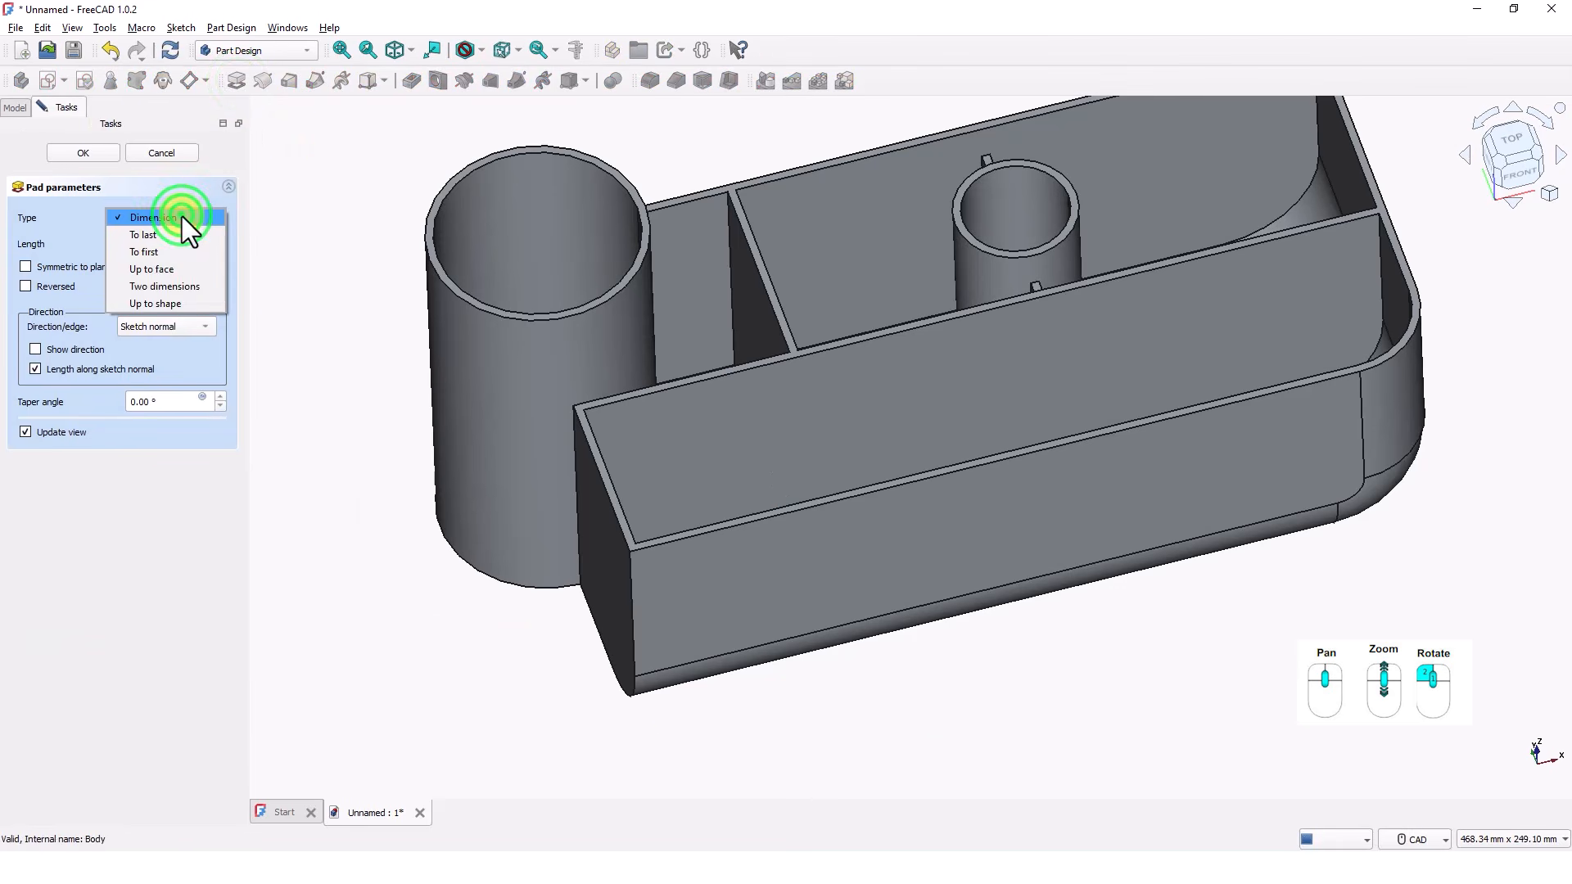
pyautogui.click(184, 302)
pyautogui.moveTo(609, 681)
pyautogui.mouseDown(button='middle')
pyautogui.moveTo(740, 694)
pyautogui.moveTo(880, 676)
pyautogui.moveTo(966, 704)
pyautogui.moveTo(979, 725)
pyautogui.moveTo(940, 612)
pyautogui.moveTo(803, 586)
pyautogui.moveTo(892, 592)
pyautogui.moveTo(878, 610)
pyautogui.moveTo(858, 594)
pyautogui.mouseUp(button='middle')
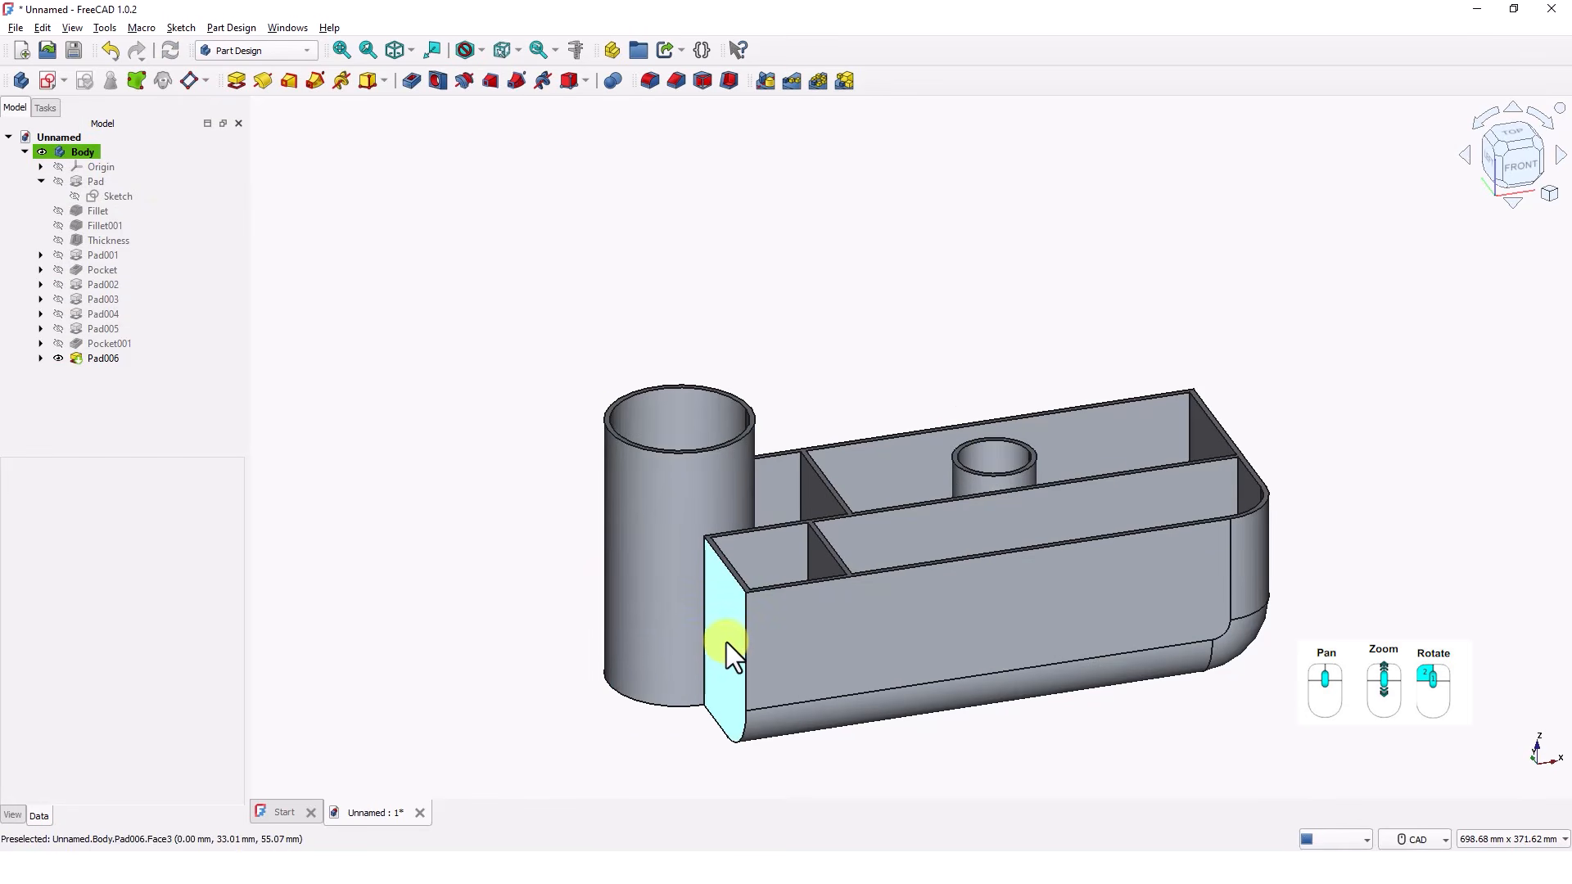
# Step: Start a sketch on the front compartment's flat outer end face and project its upper edge and vertical front edge as external geometry
pyautogui.click(726, 642)
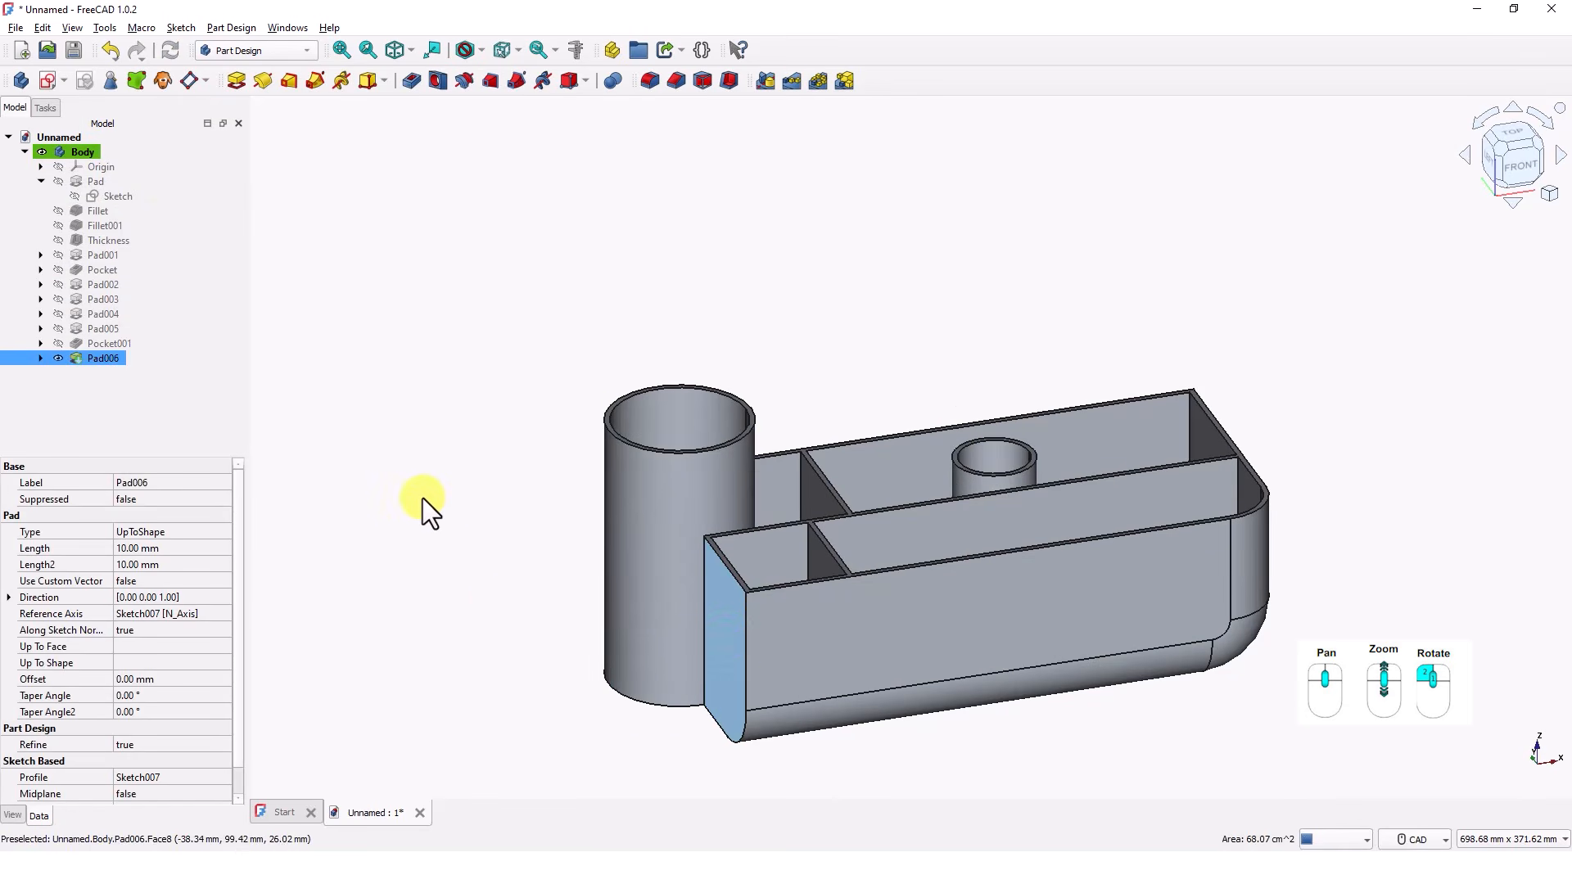
pyautogui.click(46, 82)
pyautogui.scroll(3, 1055, 573)
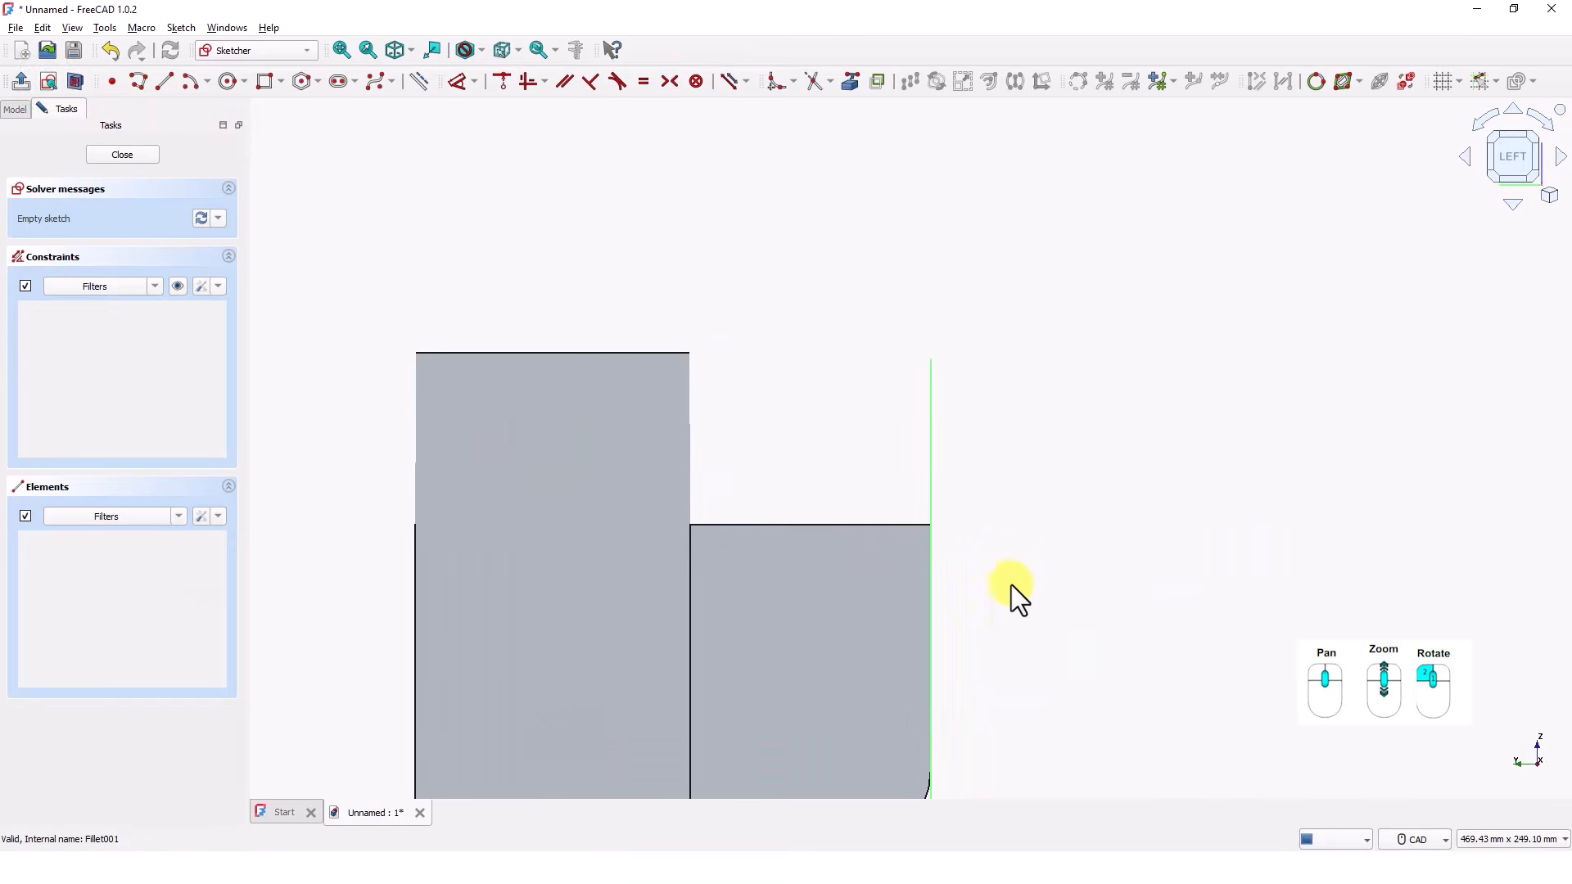
pyautogui.click(851, 82)
pyautogui.click(879, 361)
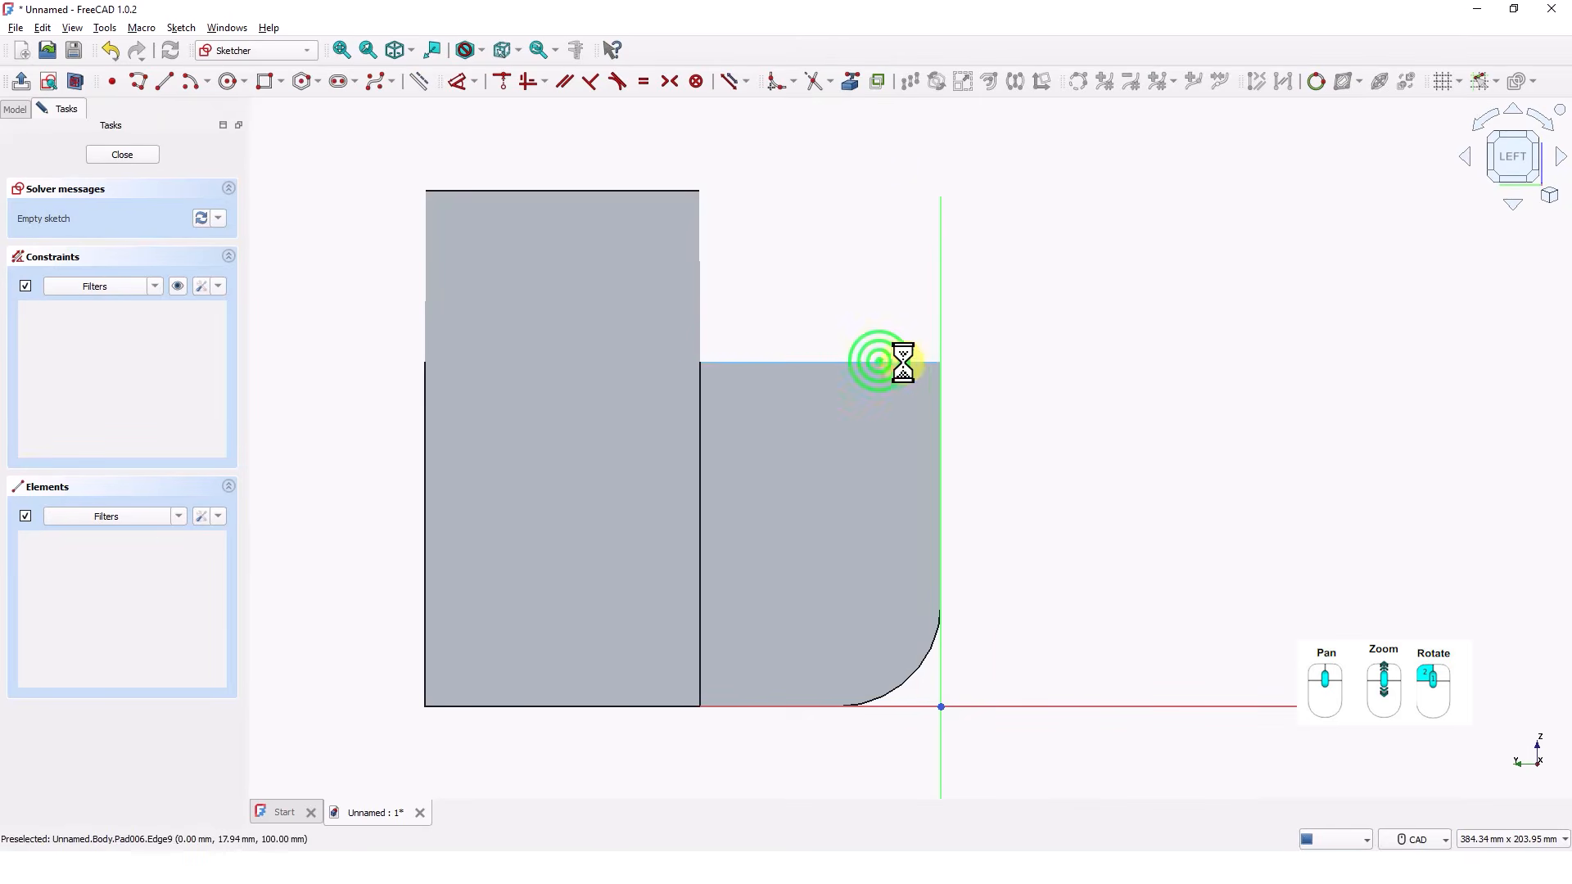
pyautogui.click(940, 411)
pyautogui.rightClick(986, 405)
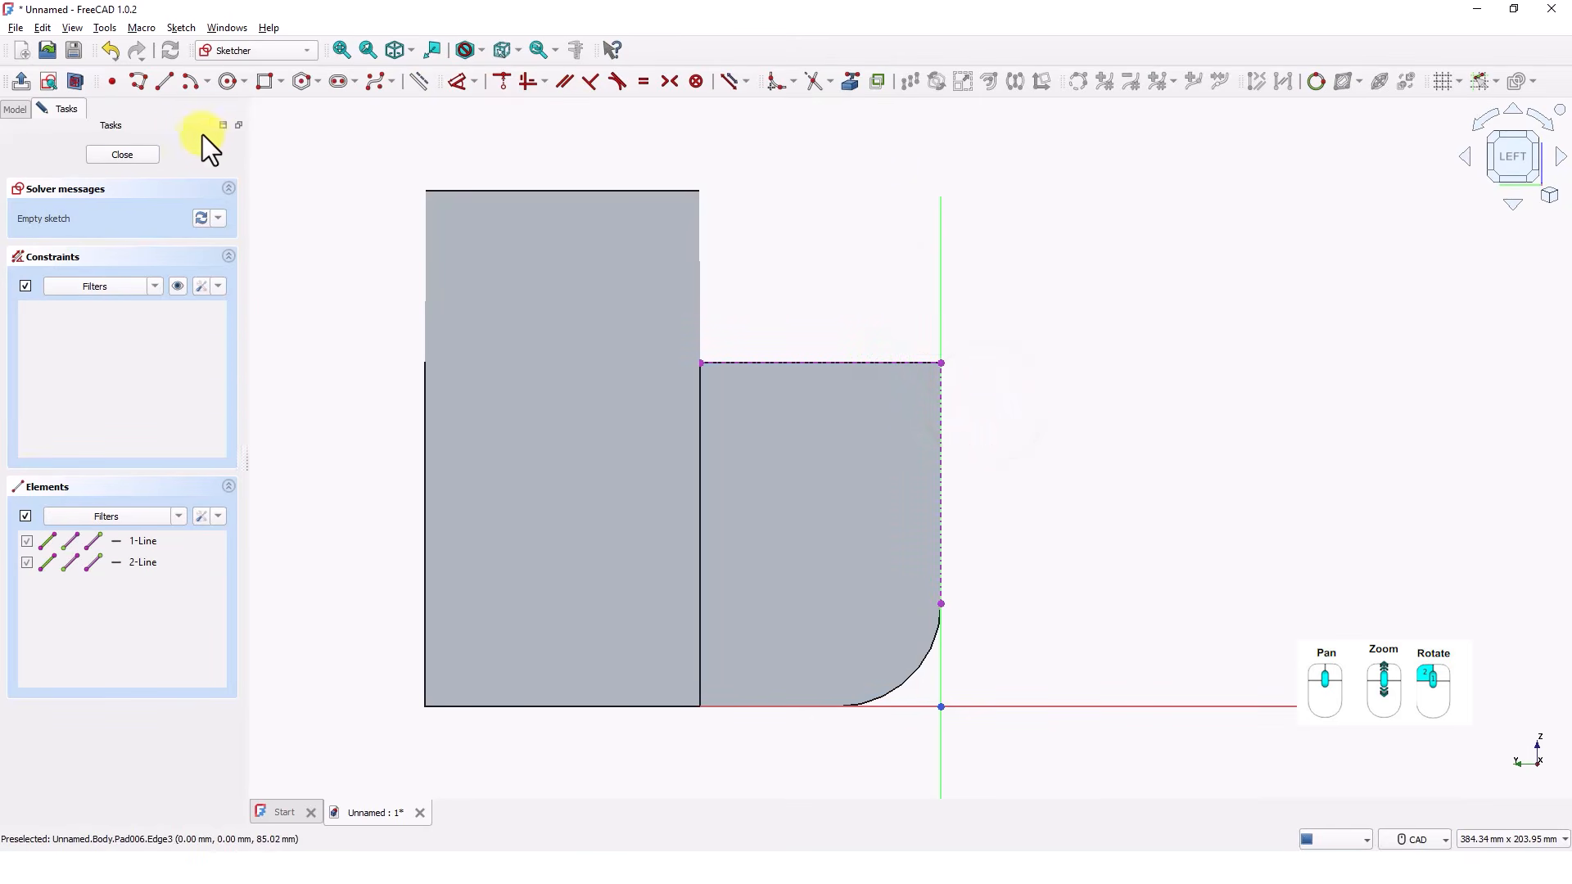
# Step: Draw a closed trapezoid polyline at the face's upper front corner, about 50 mm wide above, 34 mm below and 20 mm high, and delete the redundant constraints
pyautogui.click(143, 84)
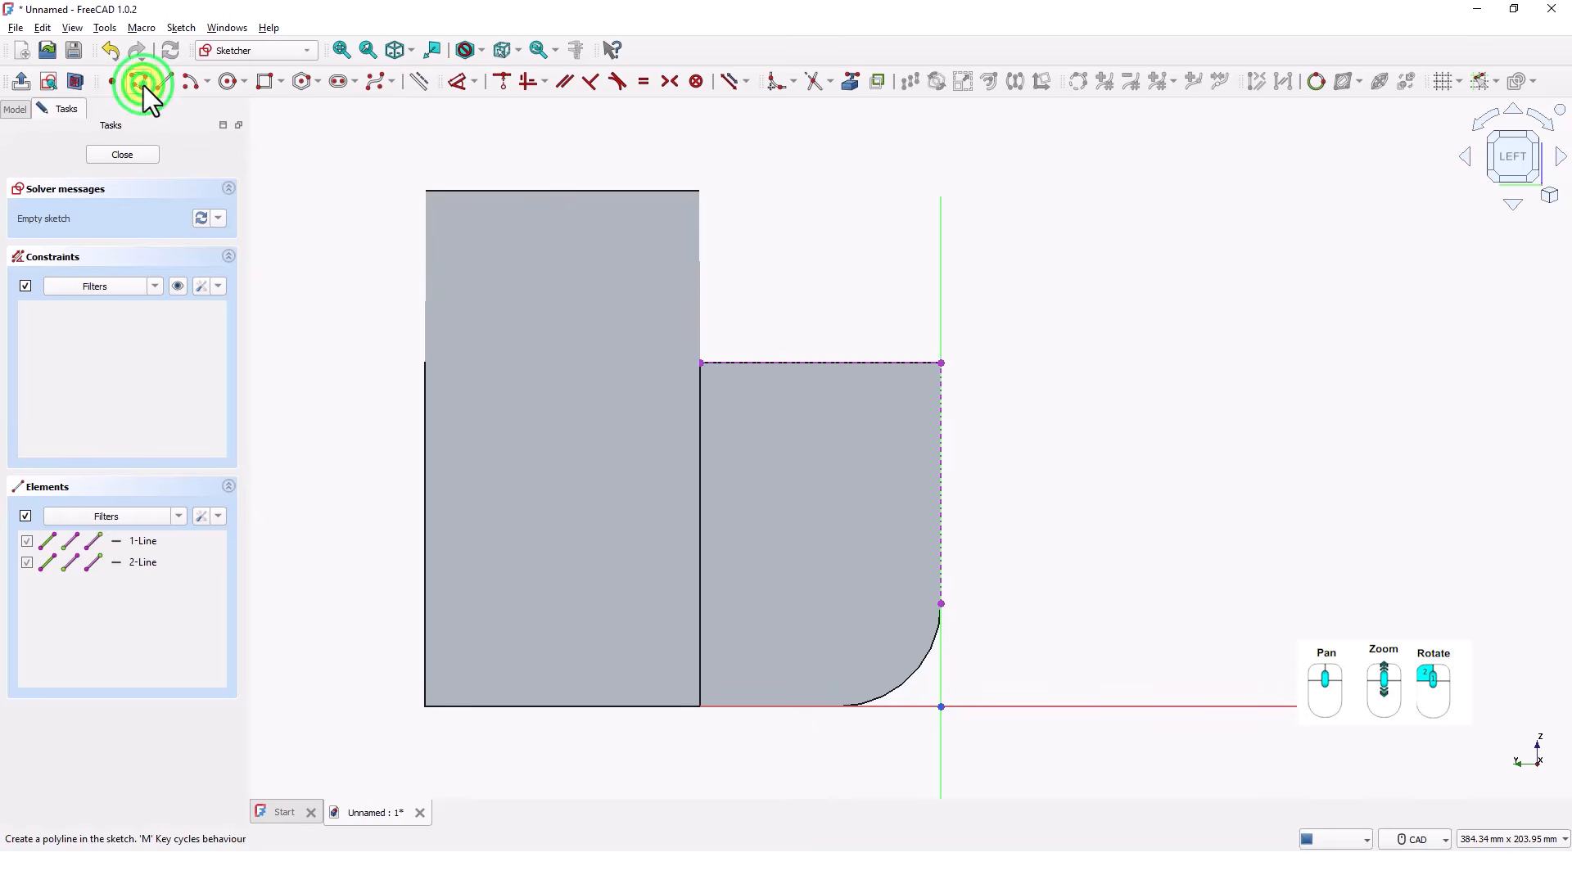
pyautogui.click(770, 361)
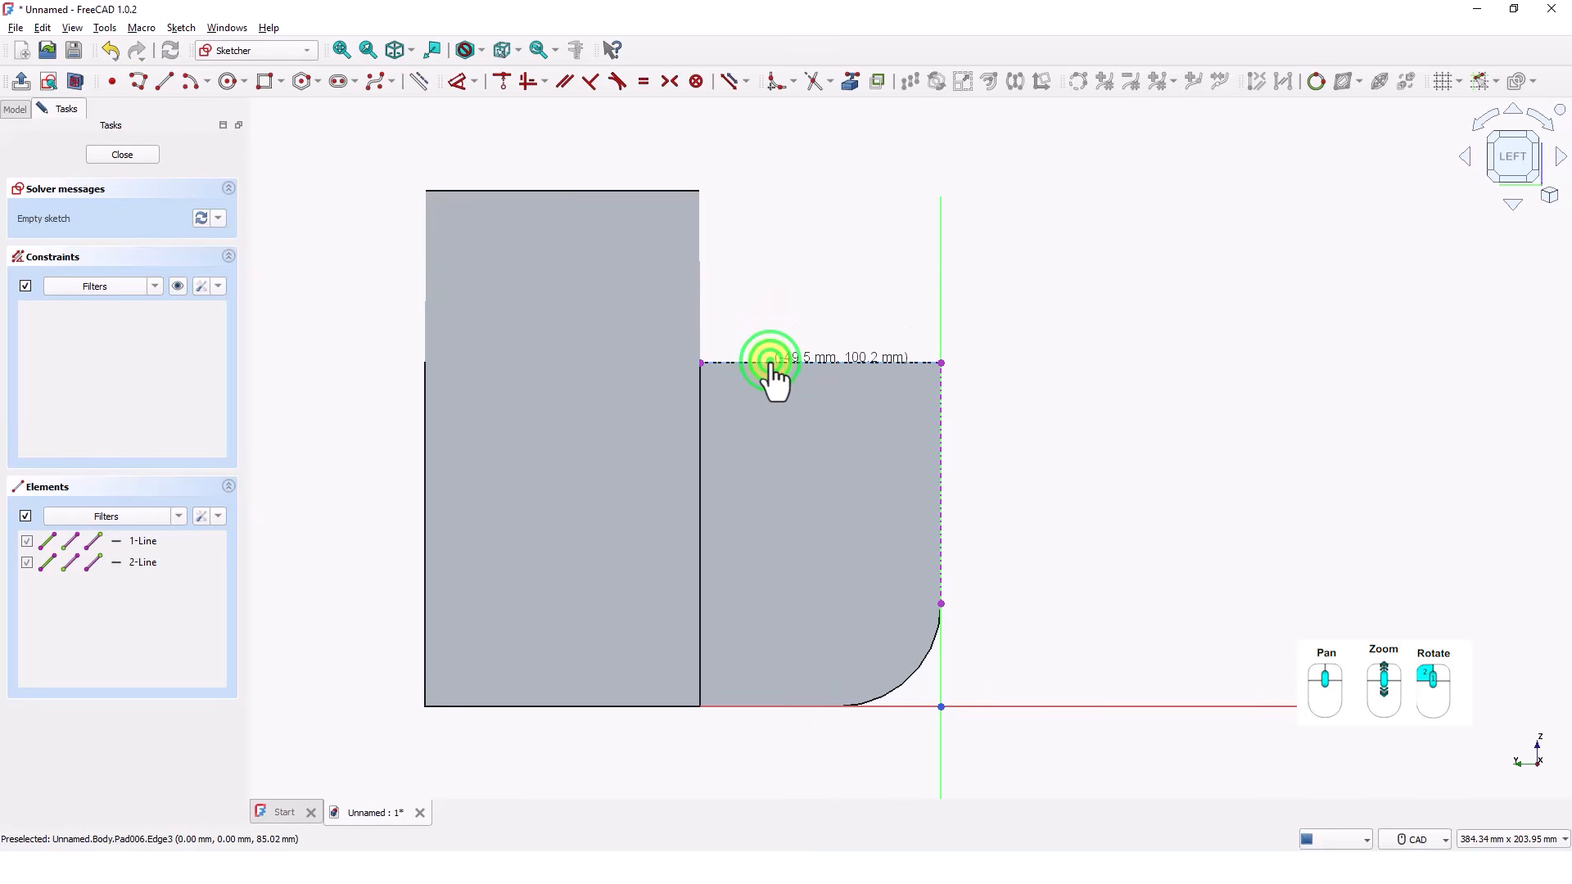
pyautogui.click(823, 428)
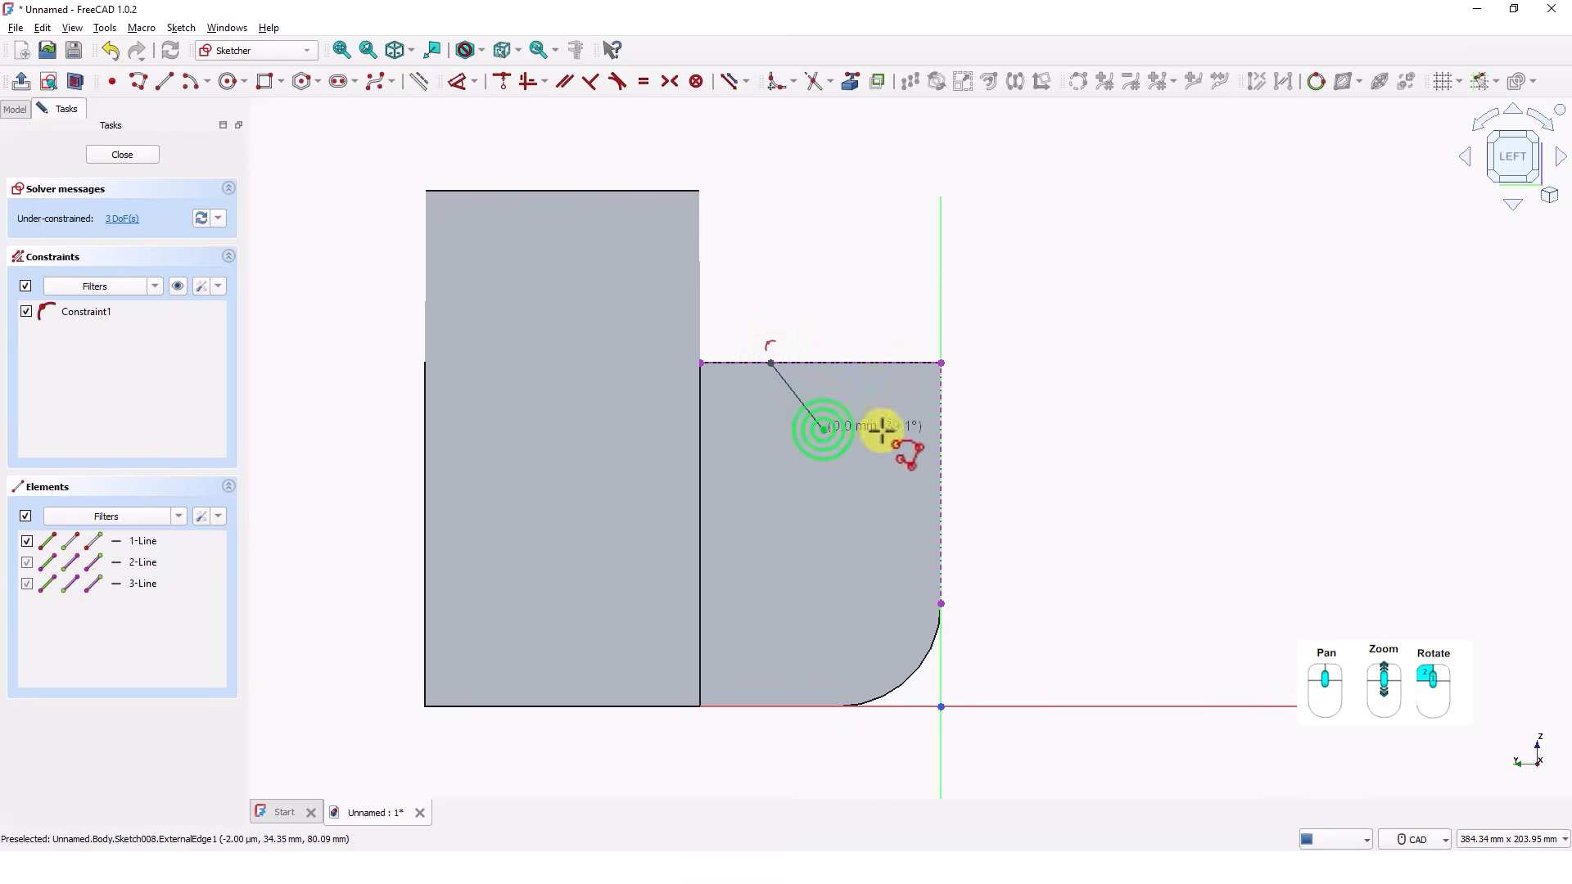
pyautogui.click(940, 429)
pyautogui.click(940, 361)
pyautogui.click(770, 362)
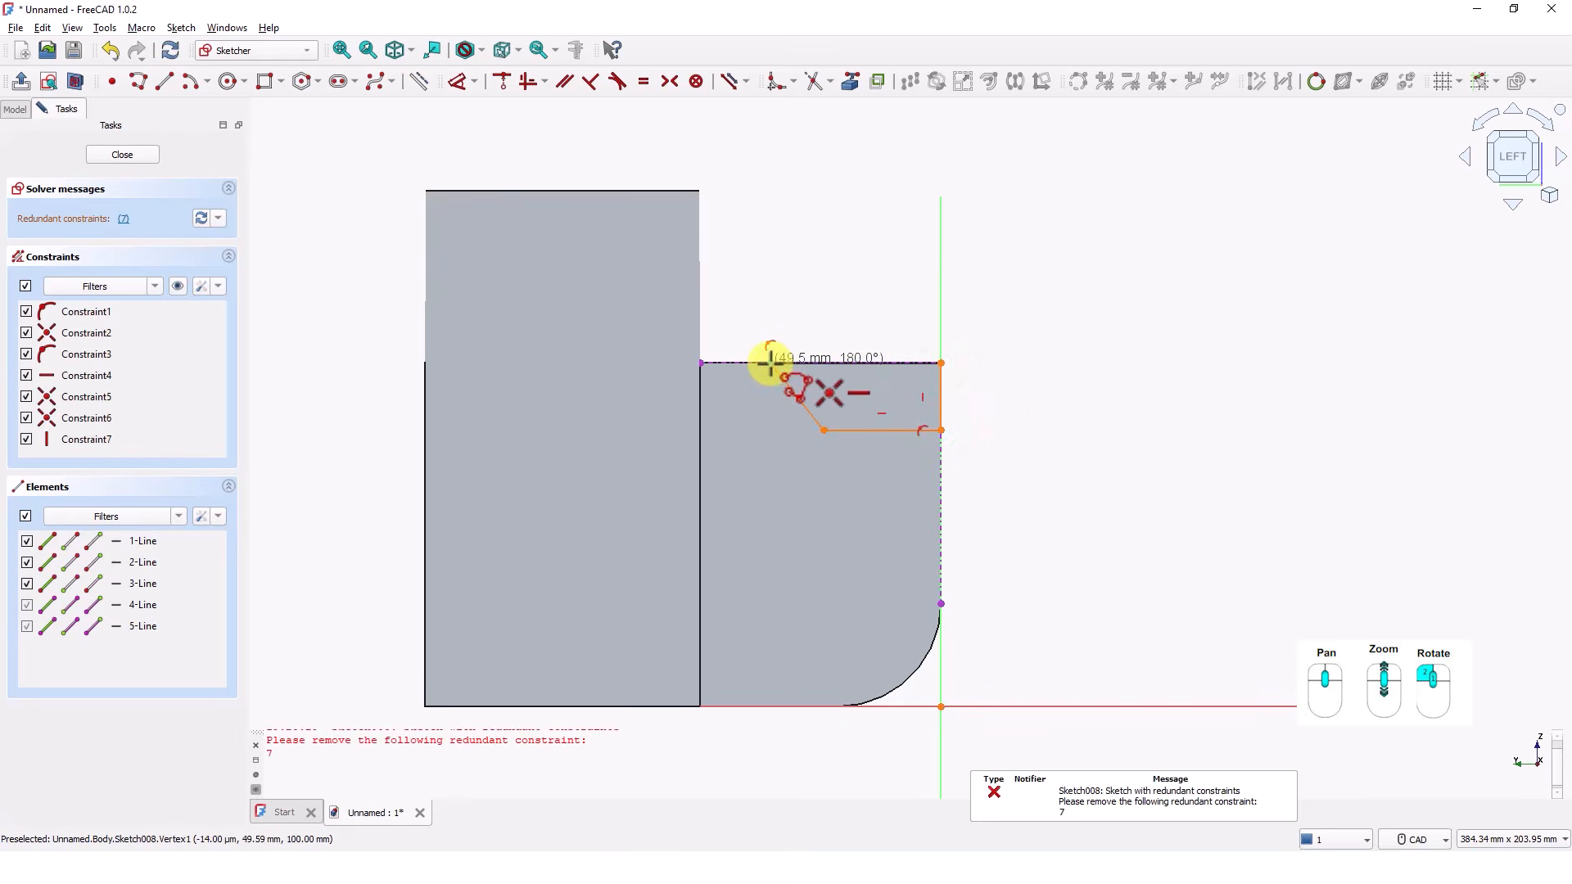
pyautogui.click(770, 362)
pyautogui.rightClick(809, 352)
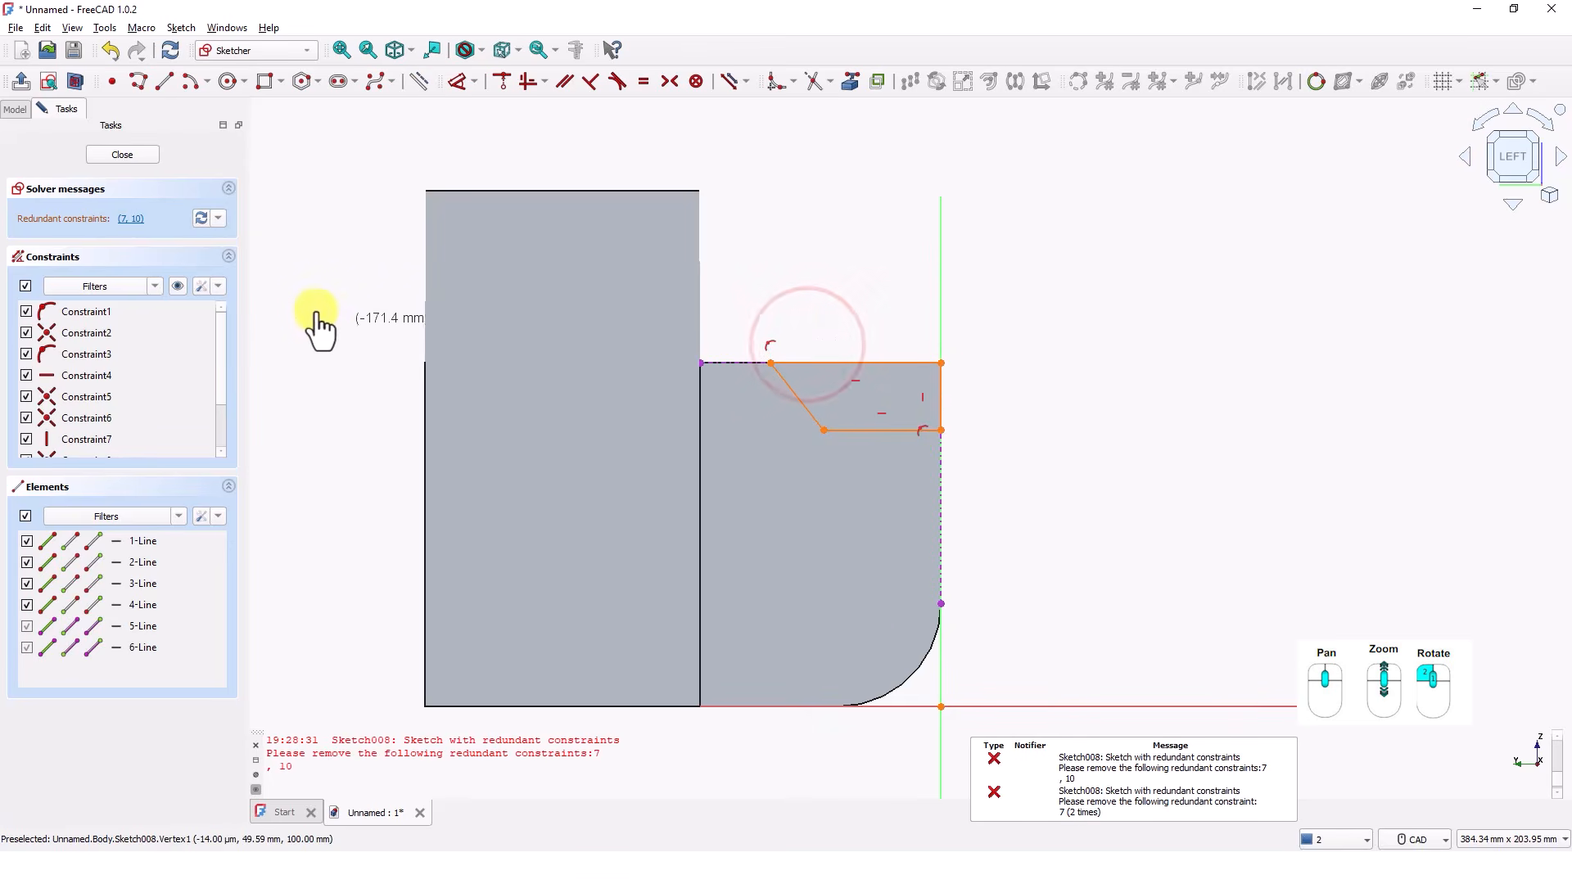
pyautogui.rightClick(320, 271)
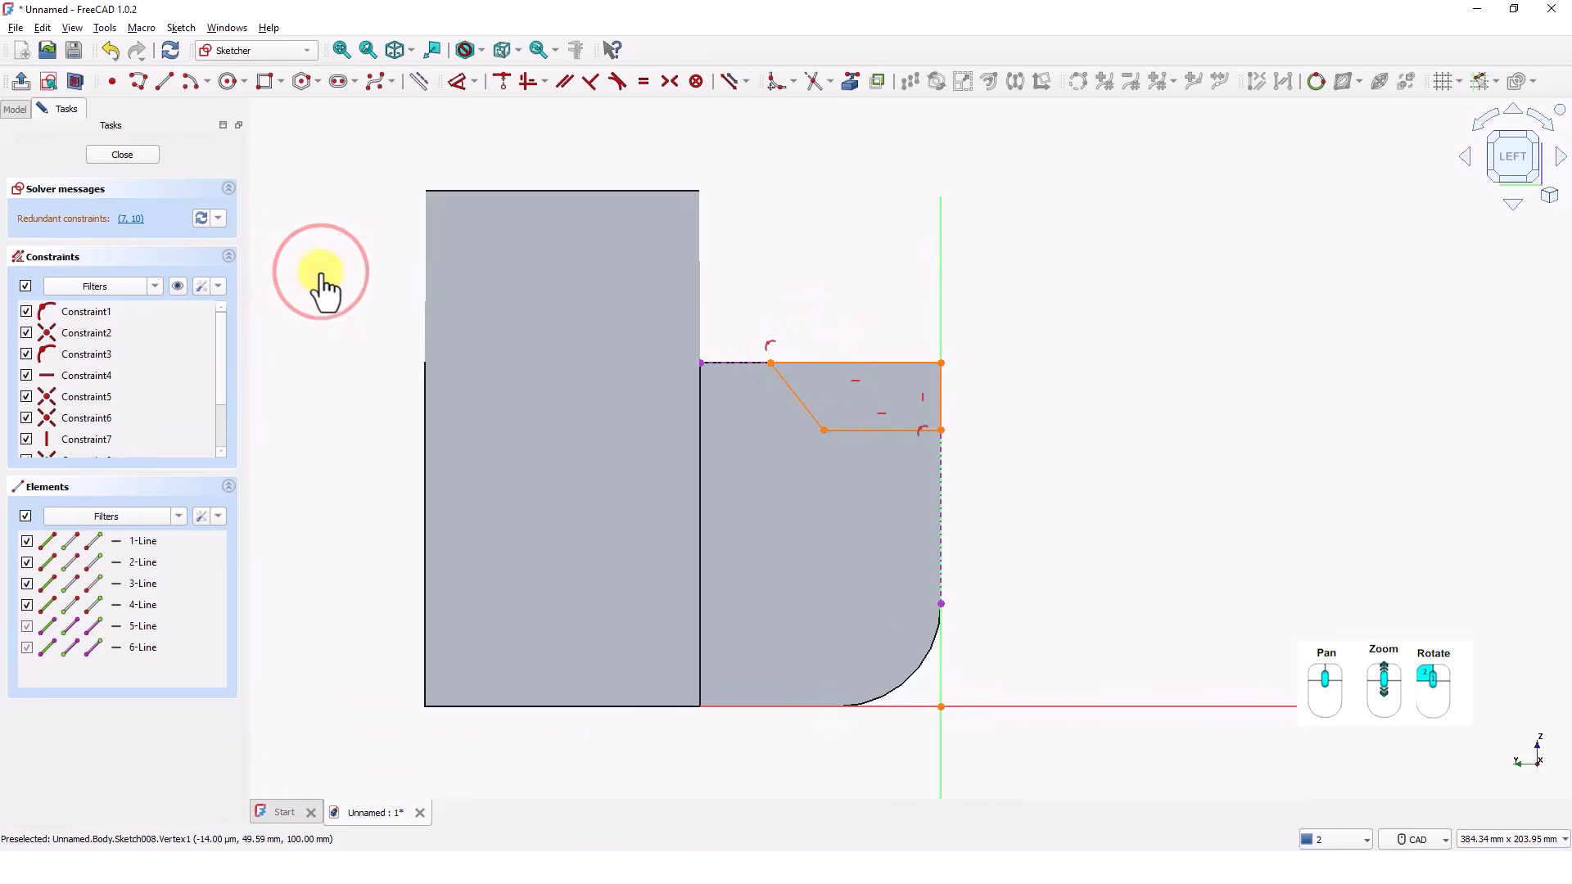
pyautogui.click(128, 220)
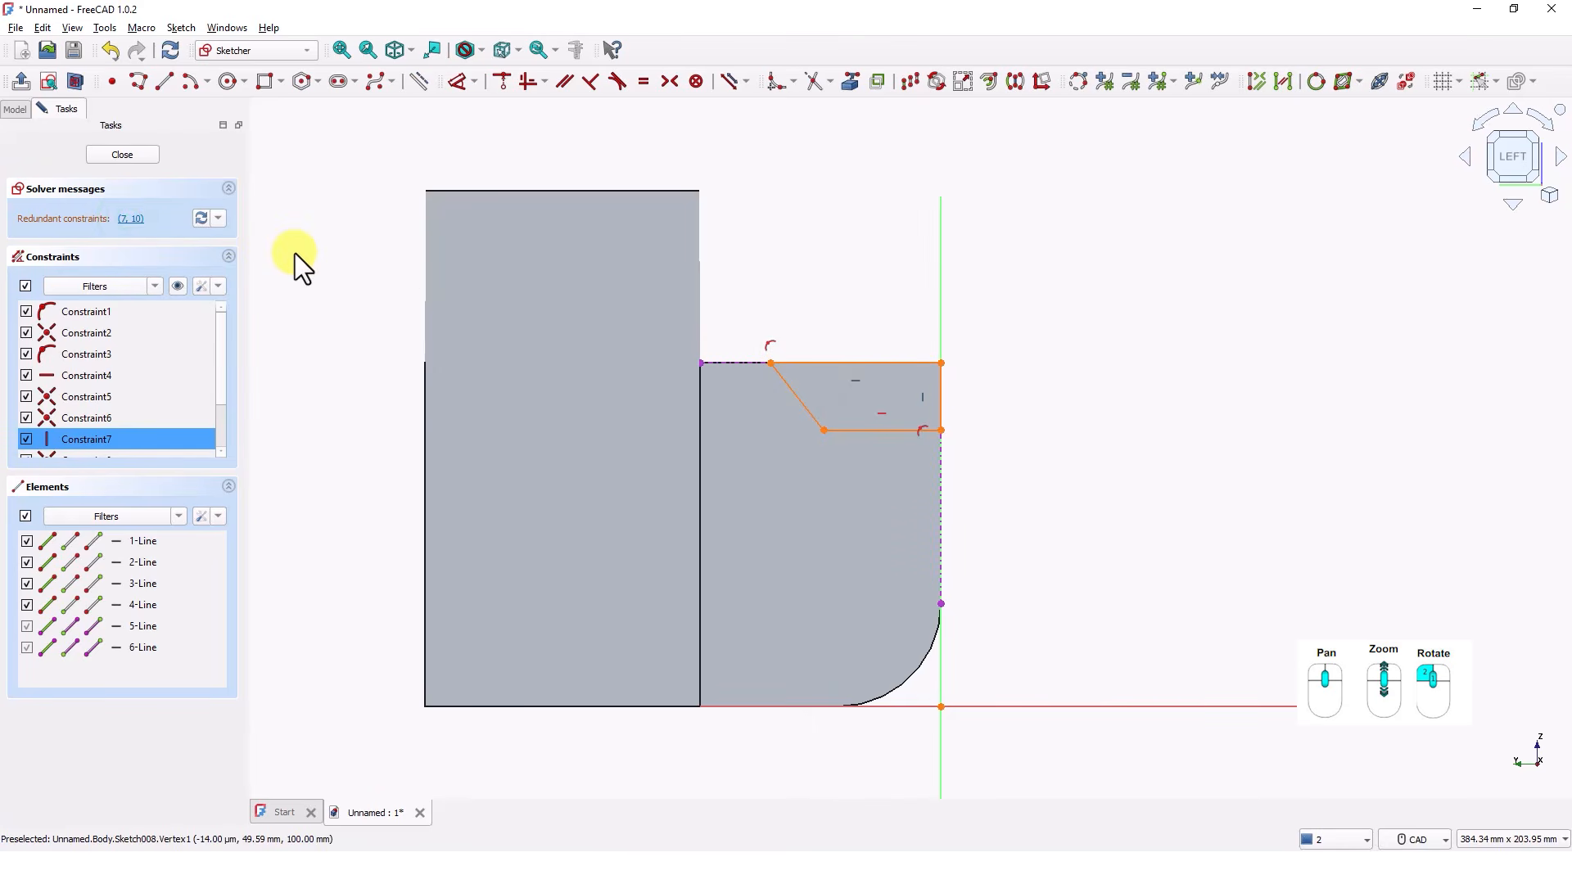
pyautogui.press('Delete')
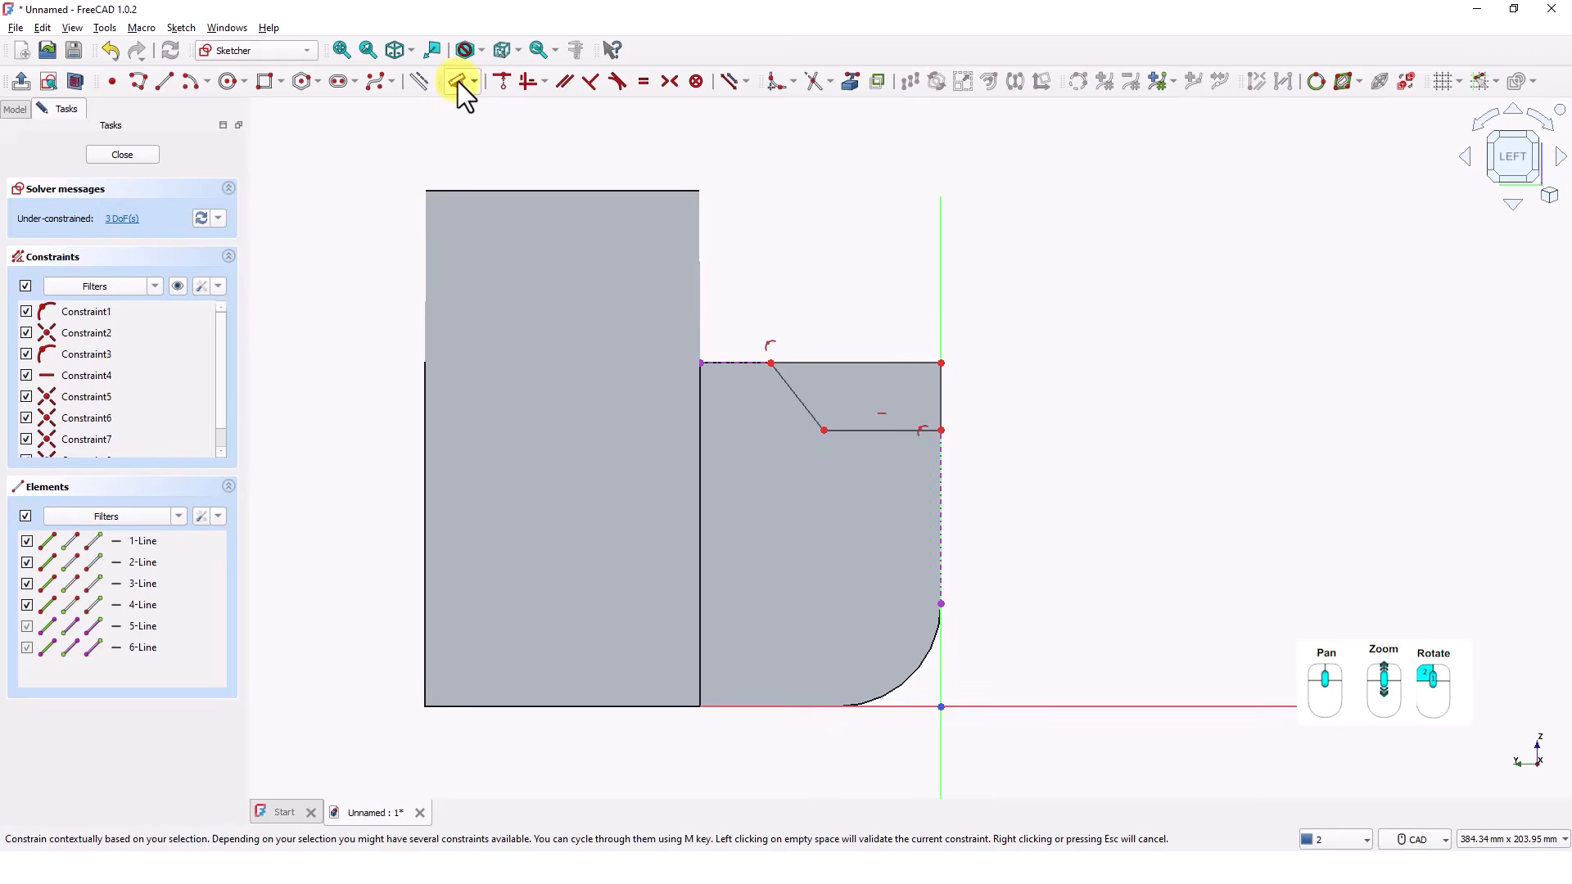
# Step: Dimension the trapezoid's lower edge as 30 mm and its vertical edge as 20 mm
pyautogui.click(890, 433)
pyautogui.click(877, 466)
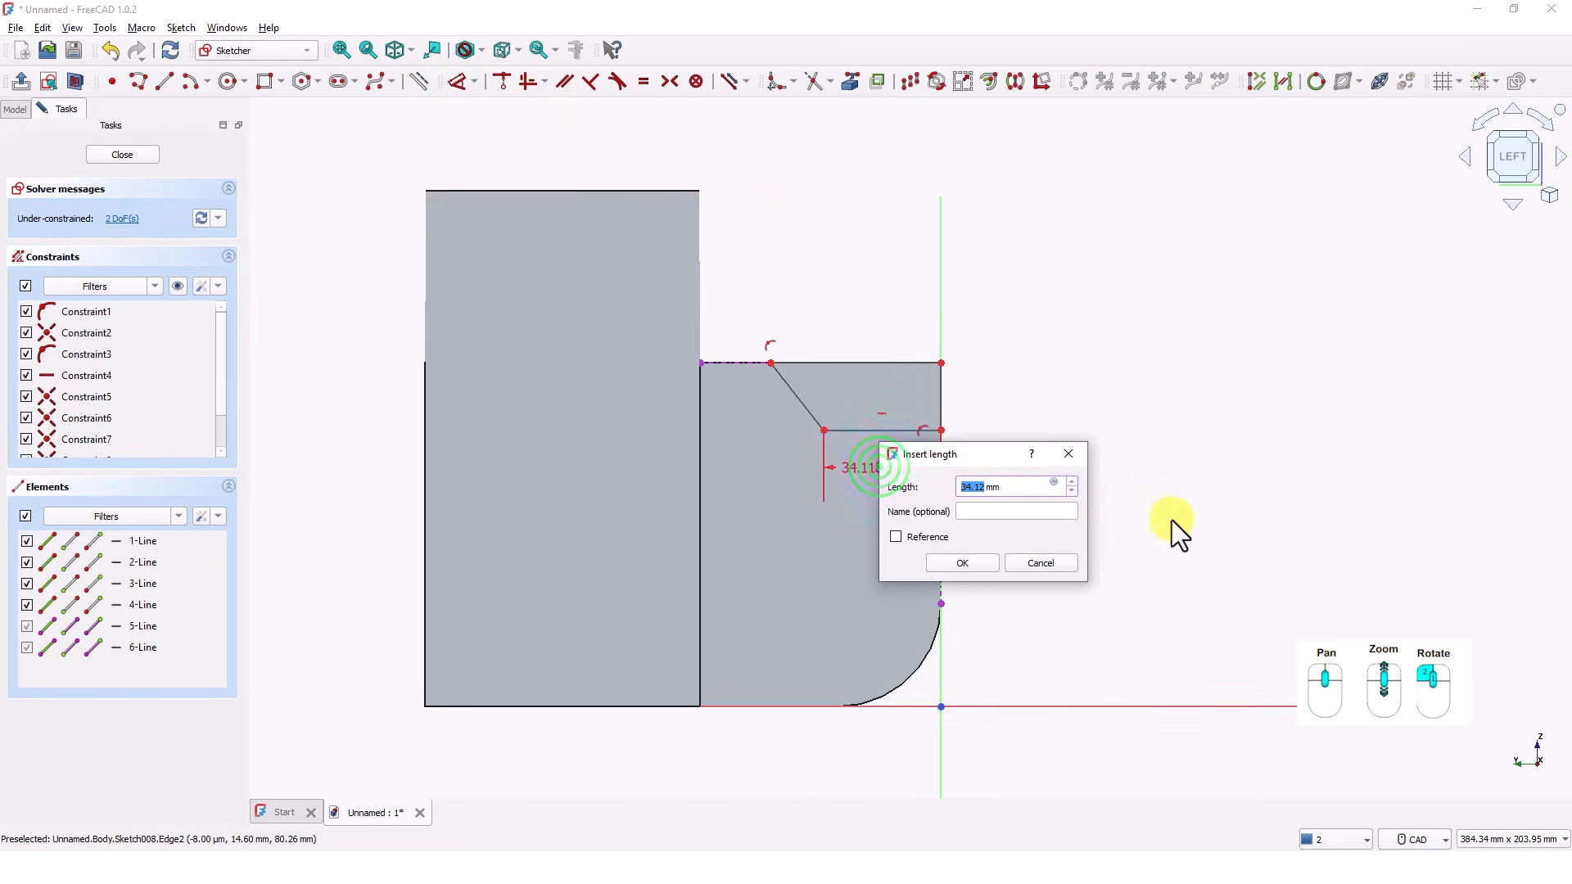
pyautogui.write('30')
pyautogui.press('Return')
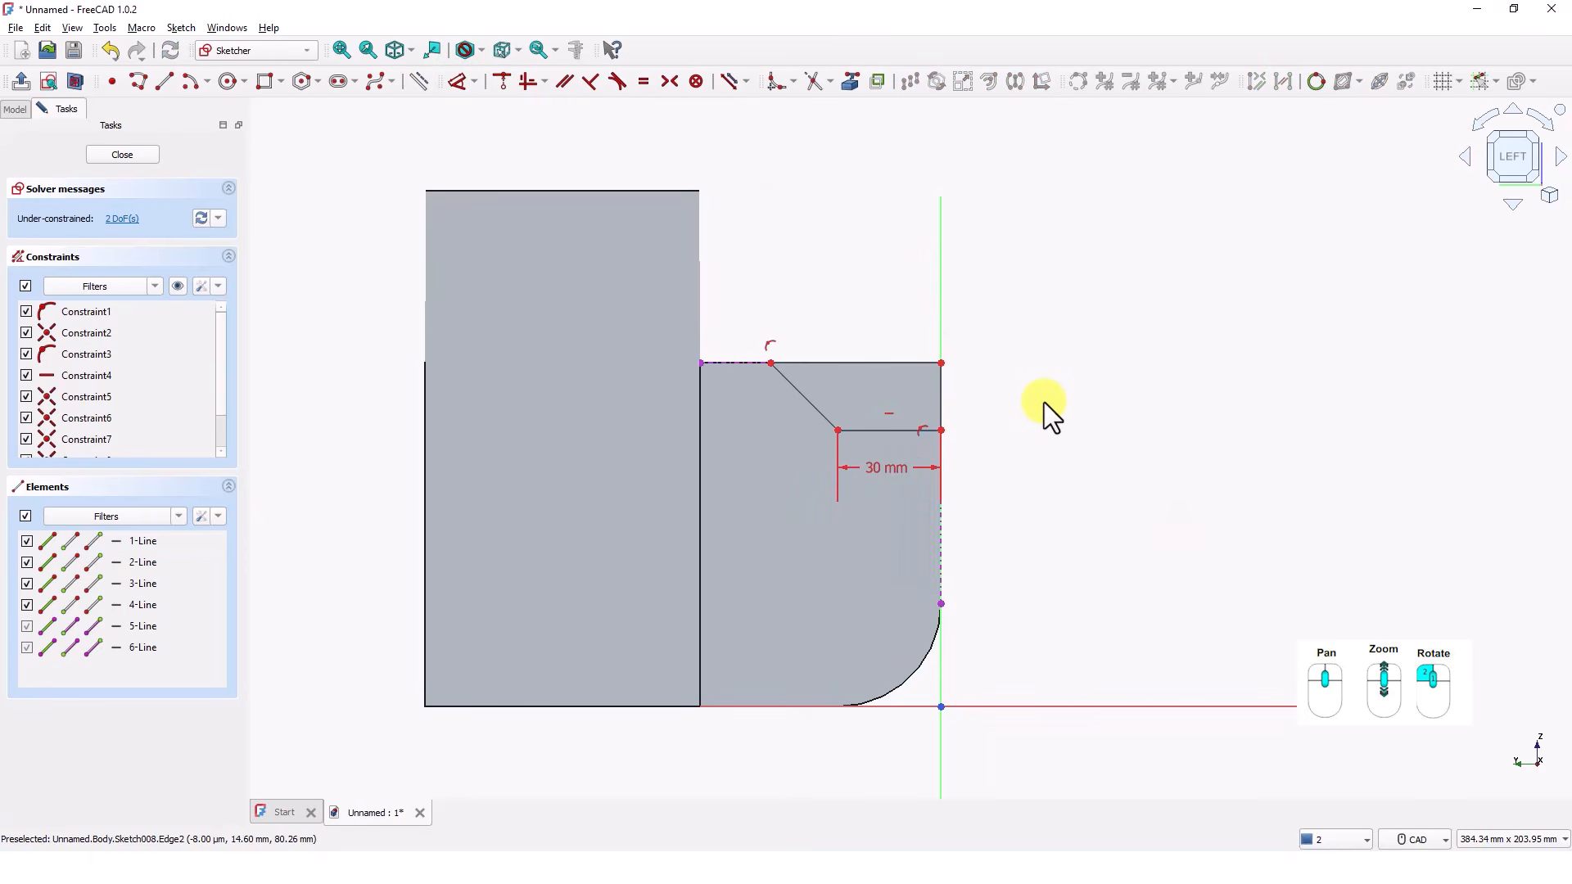
pyautogui.click(939, 413)
pyautogui.click(1014, 396)
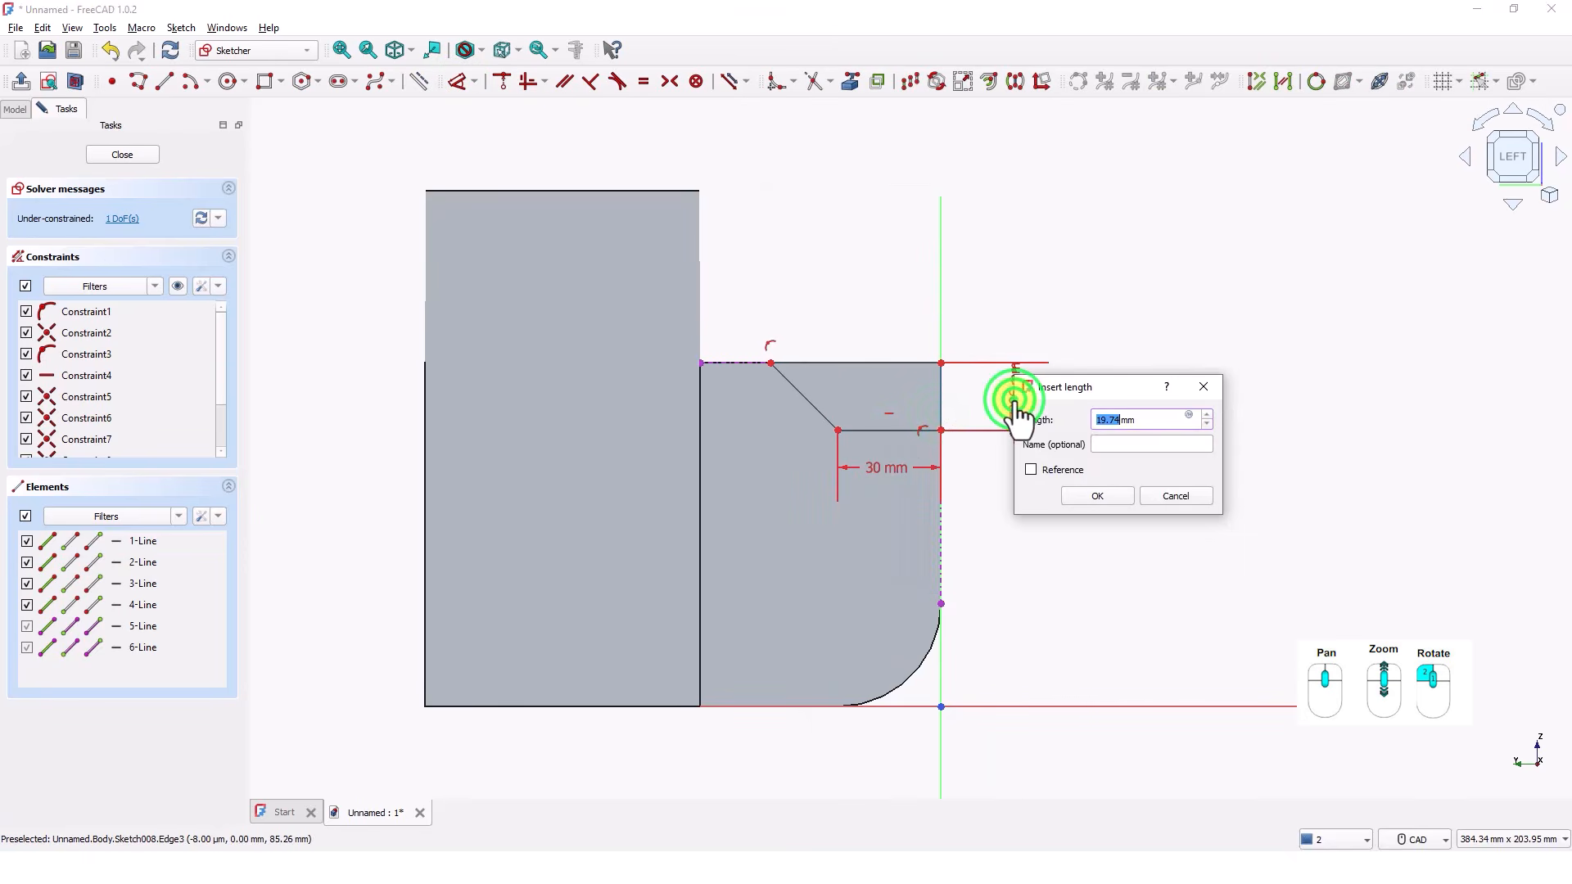
pyautogui.write('20')
pyautogui.press('Return')
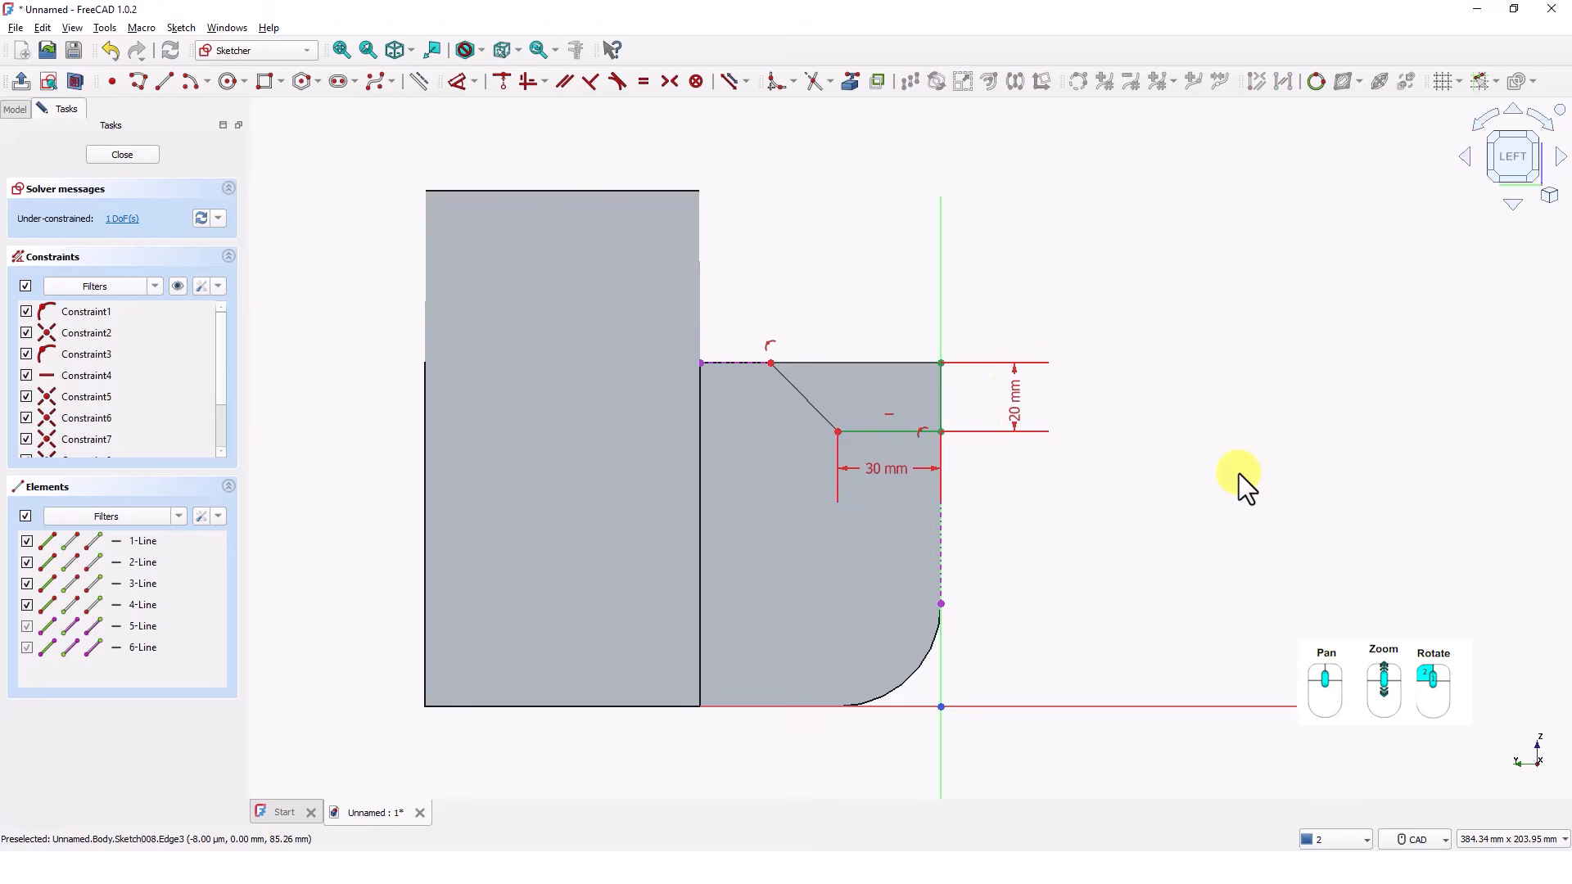
# Step: Dimension the horizontal distance from the trapezoid's vertical edge to the slanted line's upper end as 45 mm and close the sketch
pyautogui.click(943, 379)
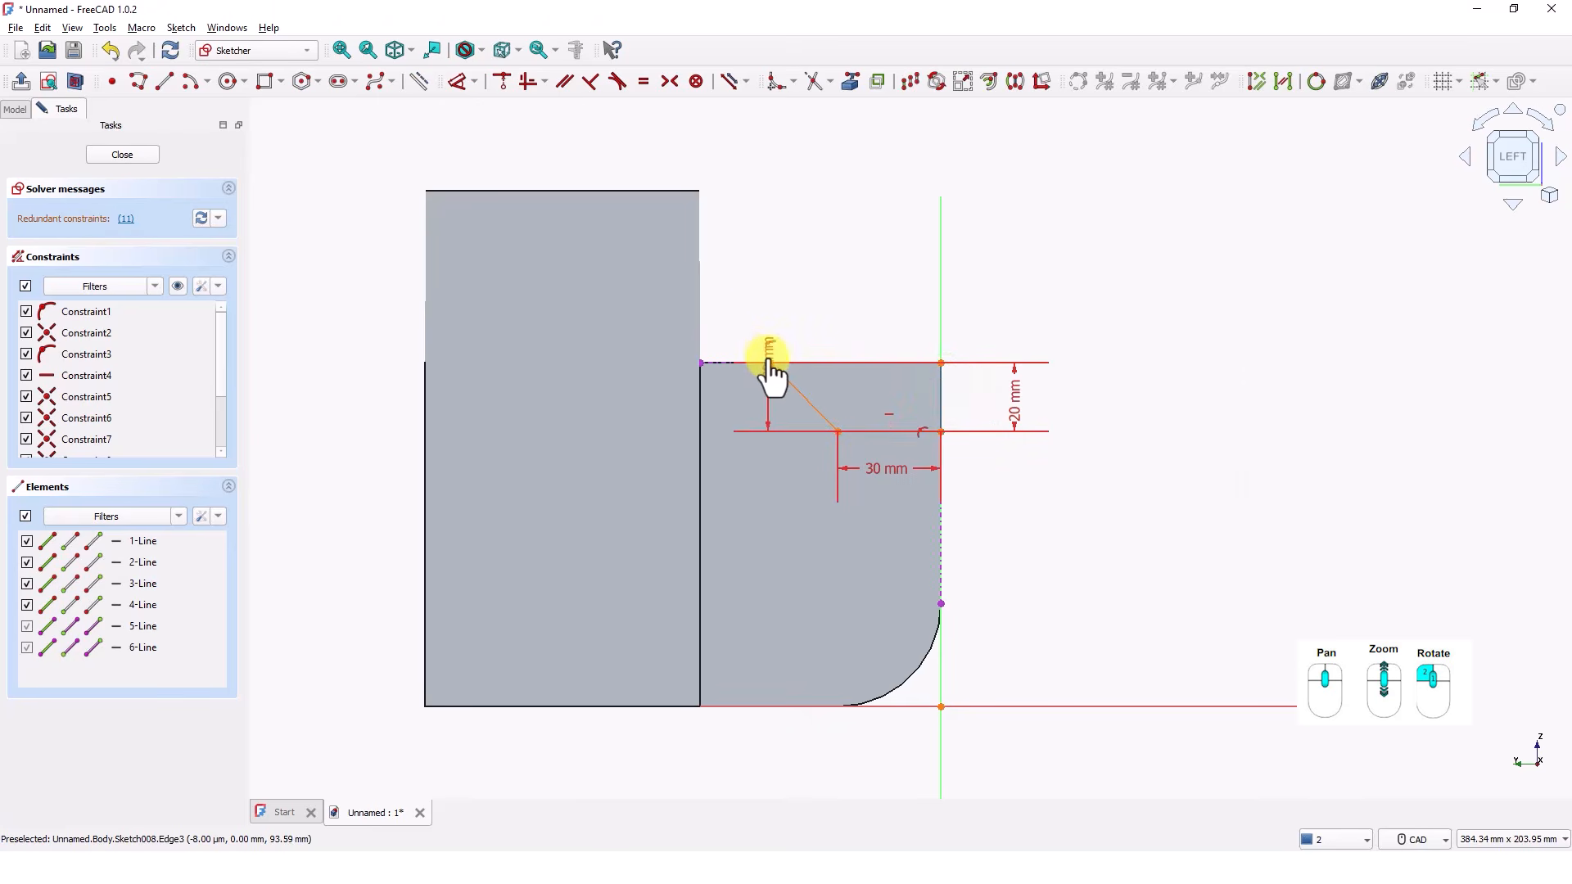
pyautogui.click(770, 365)
pyautogui.click(843, 321)
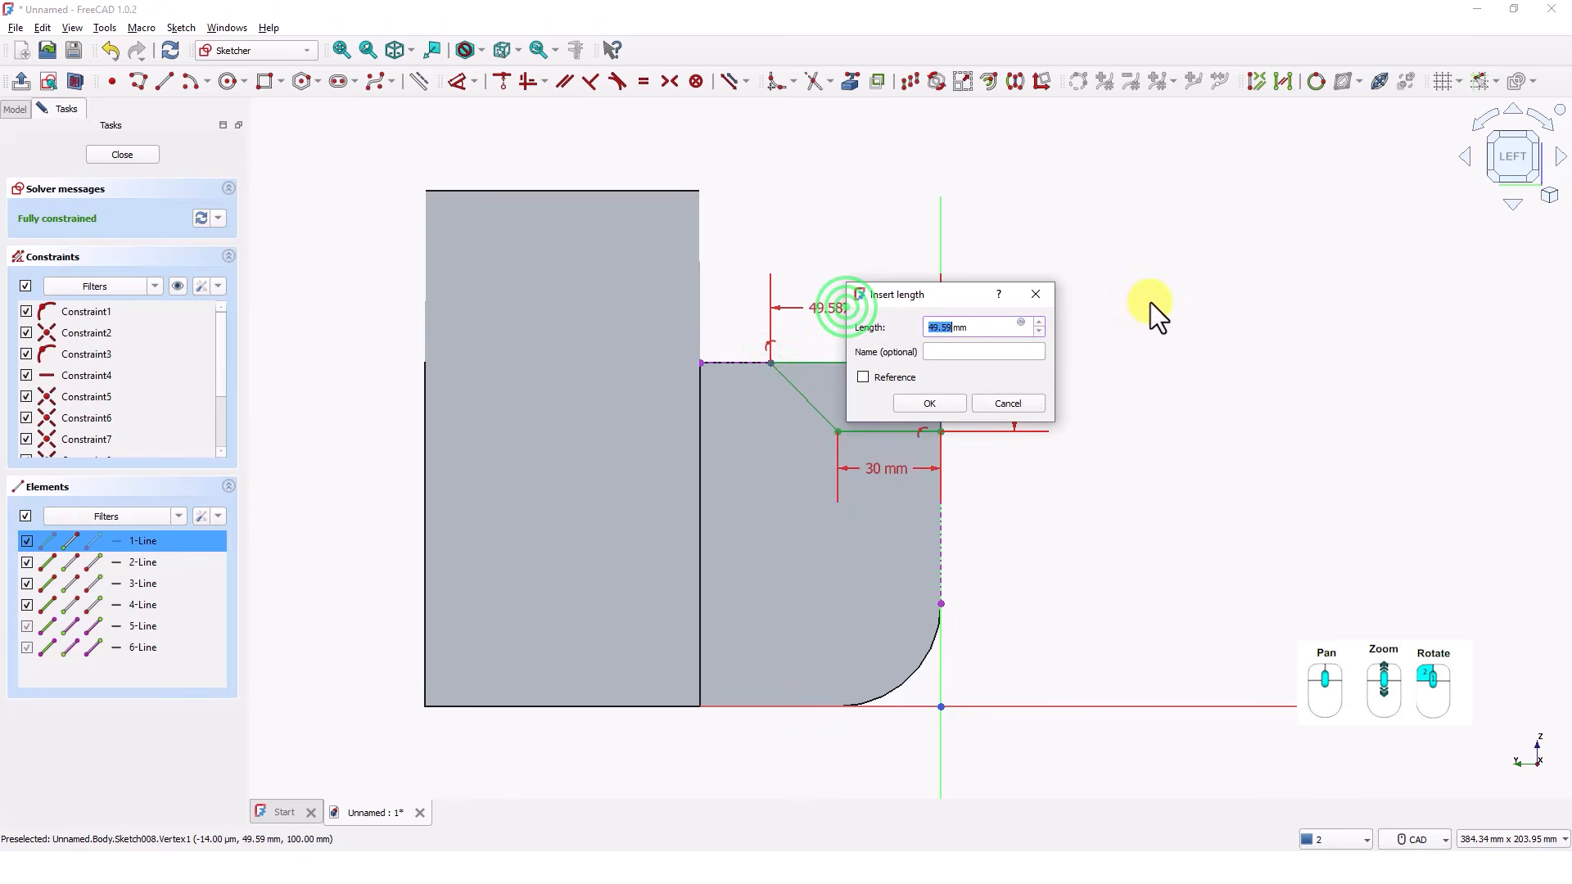
pyautogui.press('Return')
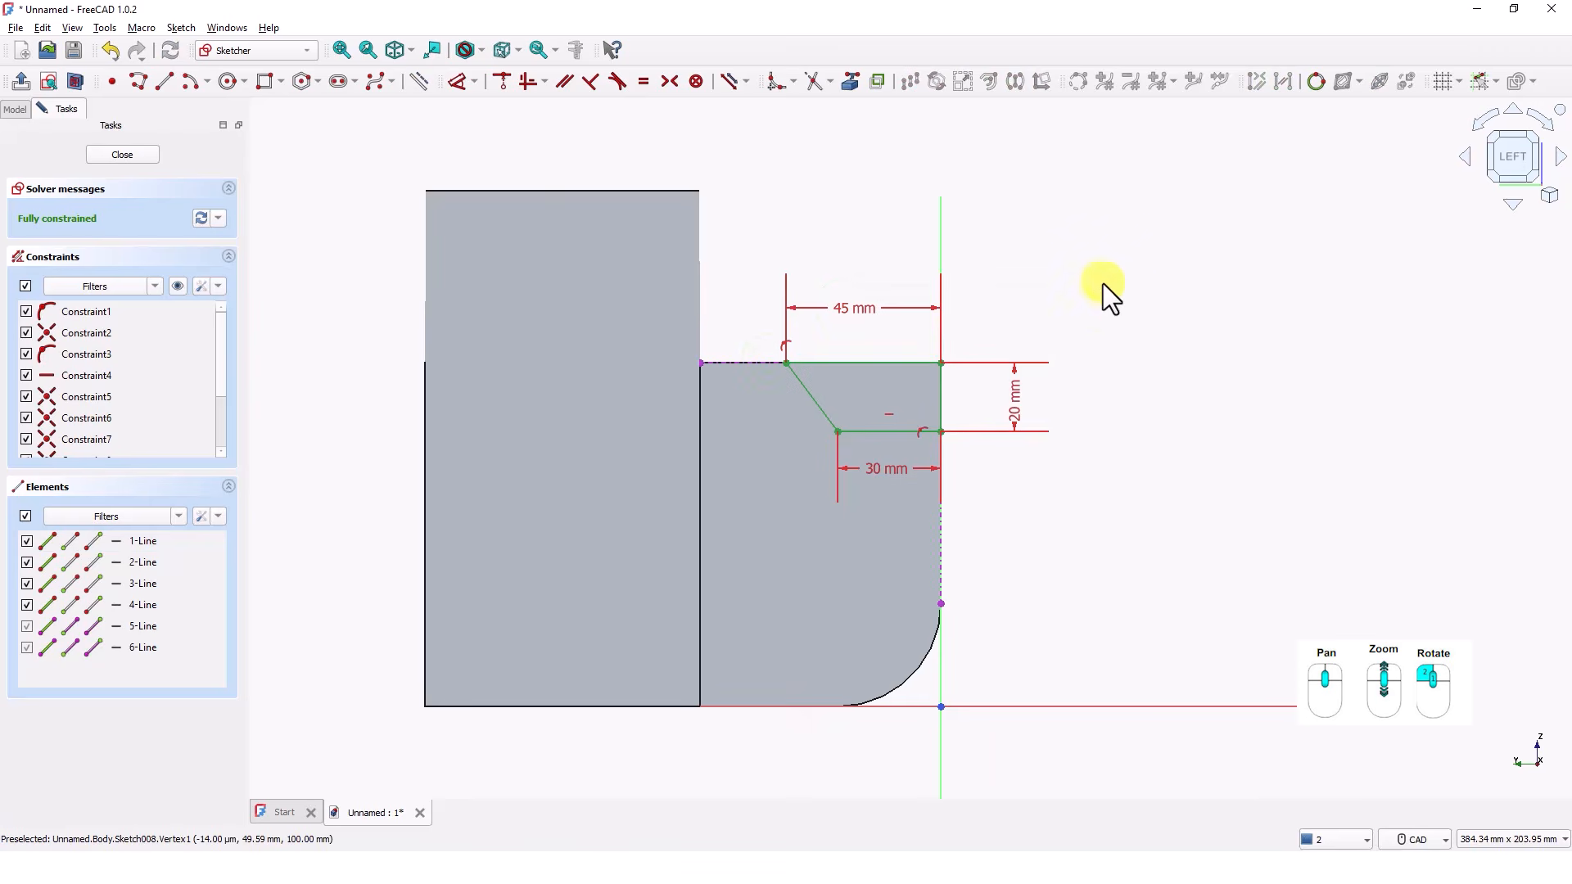
pyautogui.click(131, 154)
# Step: Pocket the trapezoid sketch with the Through all type to cut down the front compartment's walls
pyautogui.moveTo(745, 341)
pyautogui.mouseDown(button='middle')
pyautogui.moveTo(786, 337)
pyautogui.moveTo(825, 280)
pyautogui.mouseUp(button='middle')
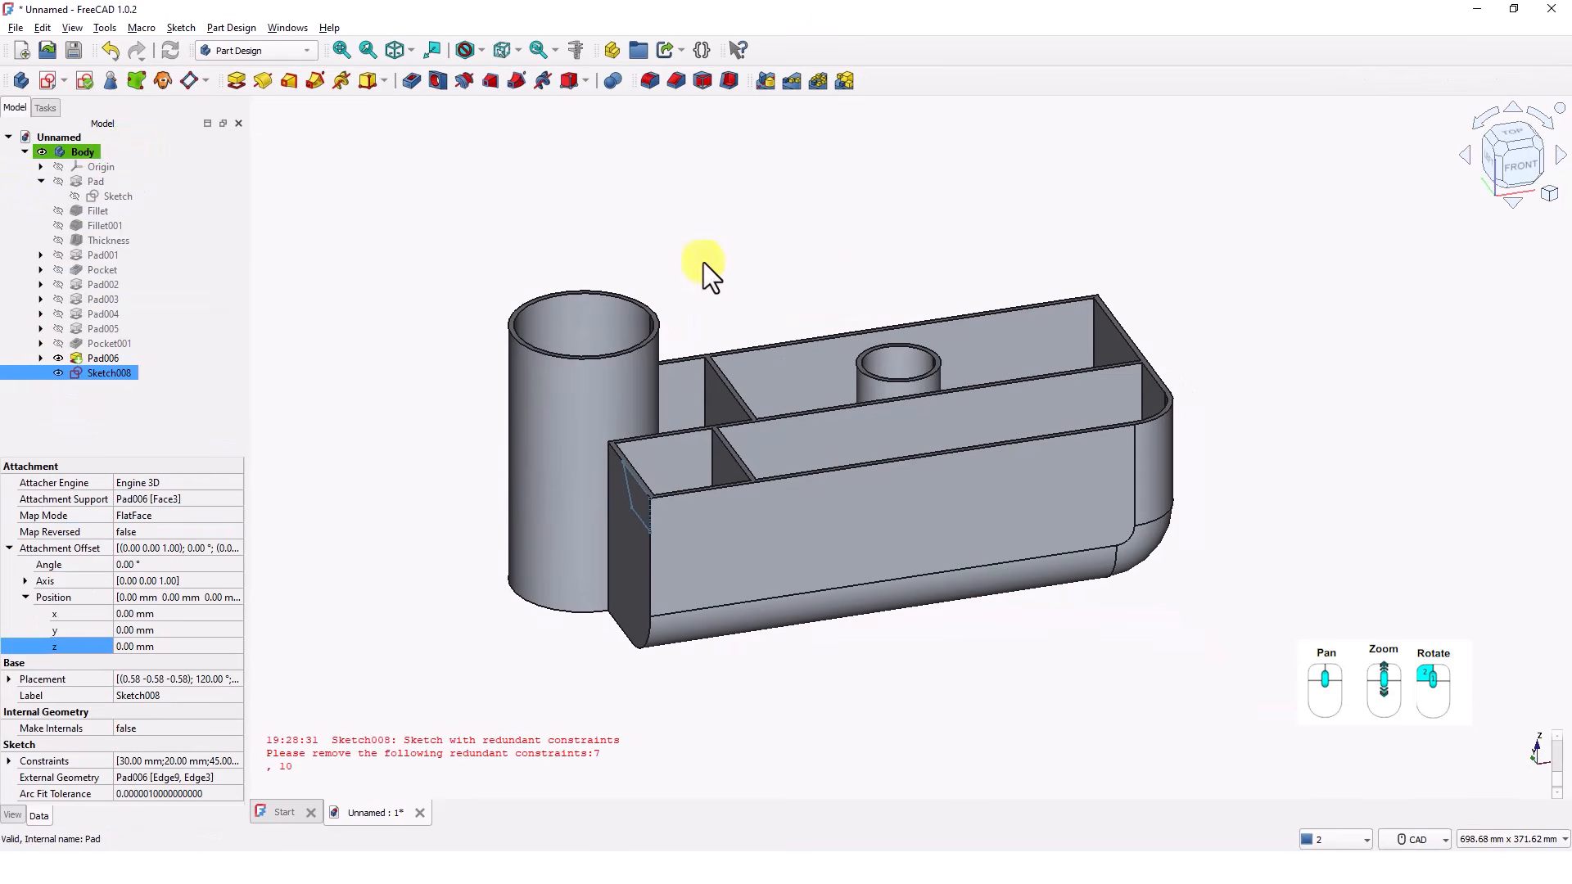
pyautogui.click(405, 85)
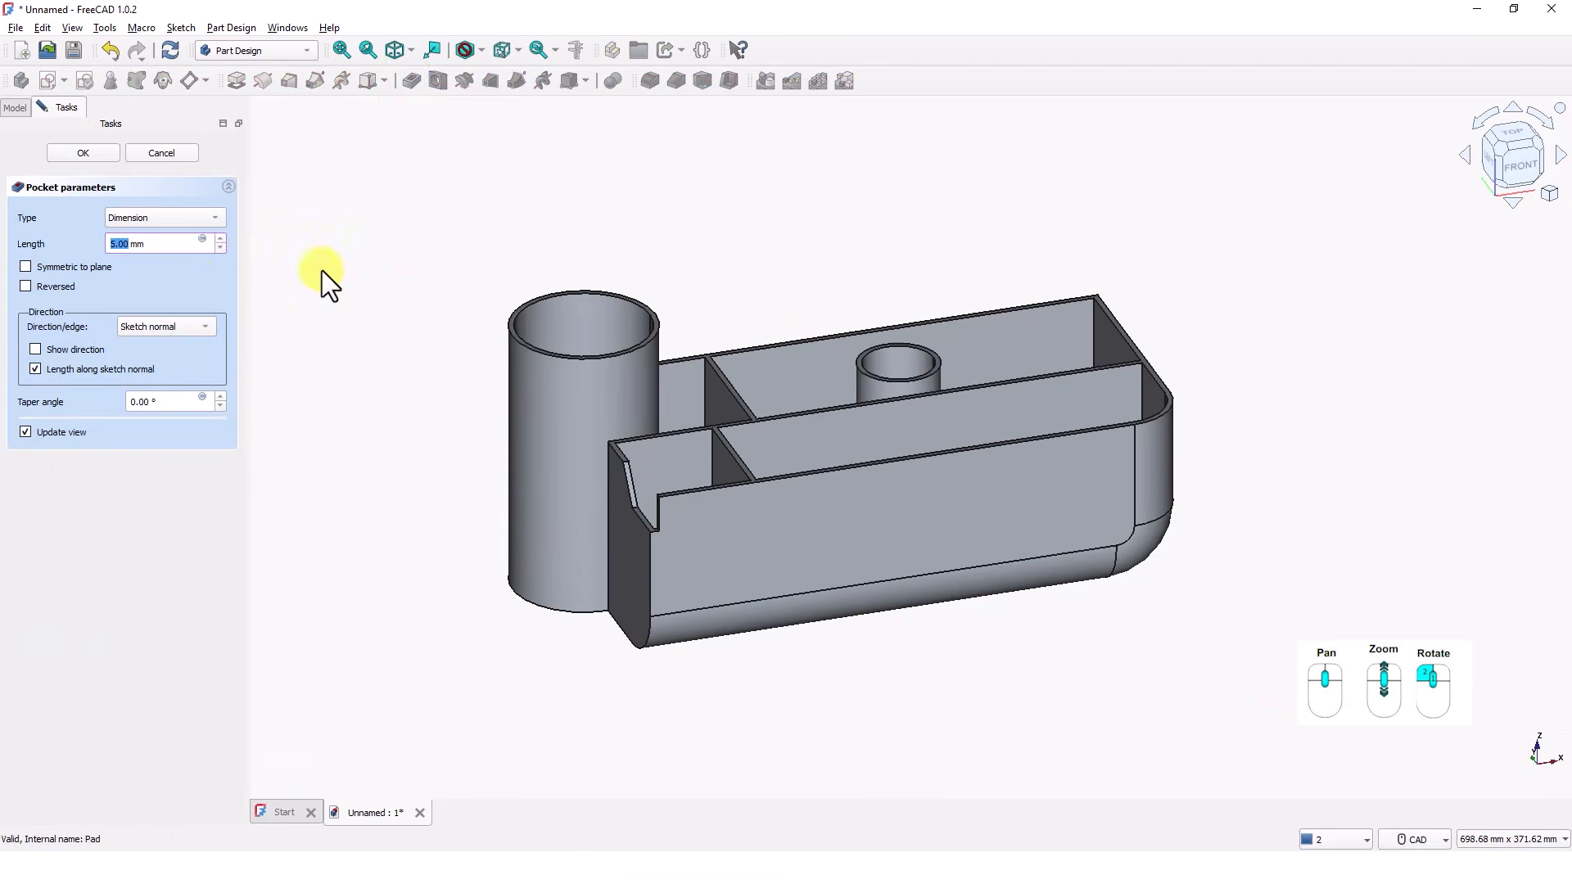
pyautogui.click(152, 220)
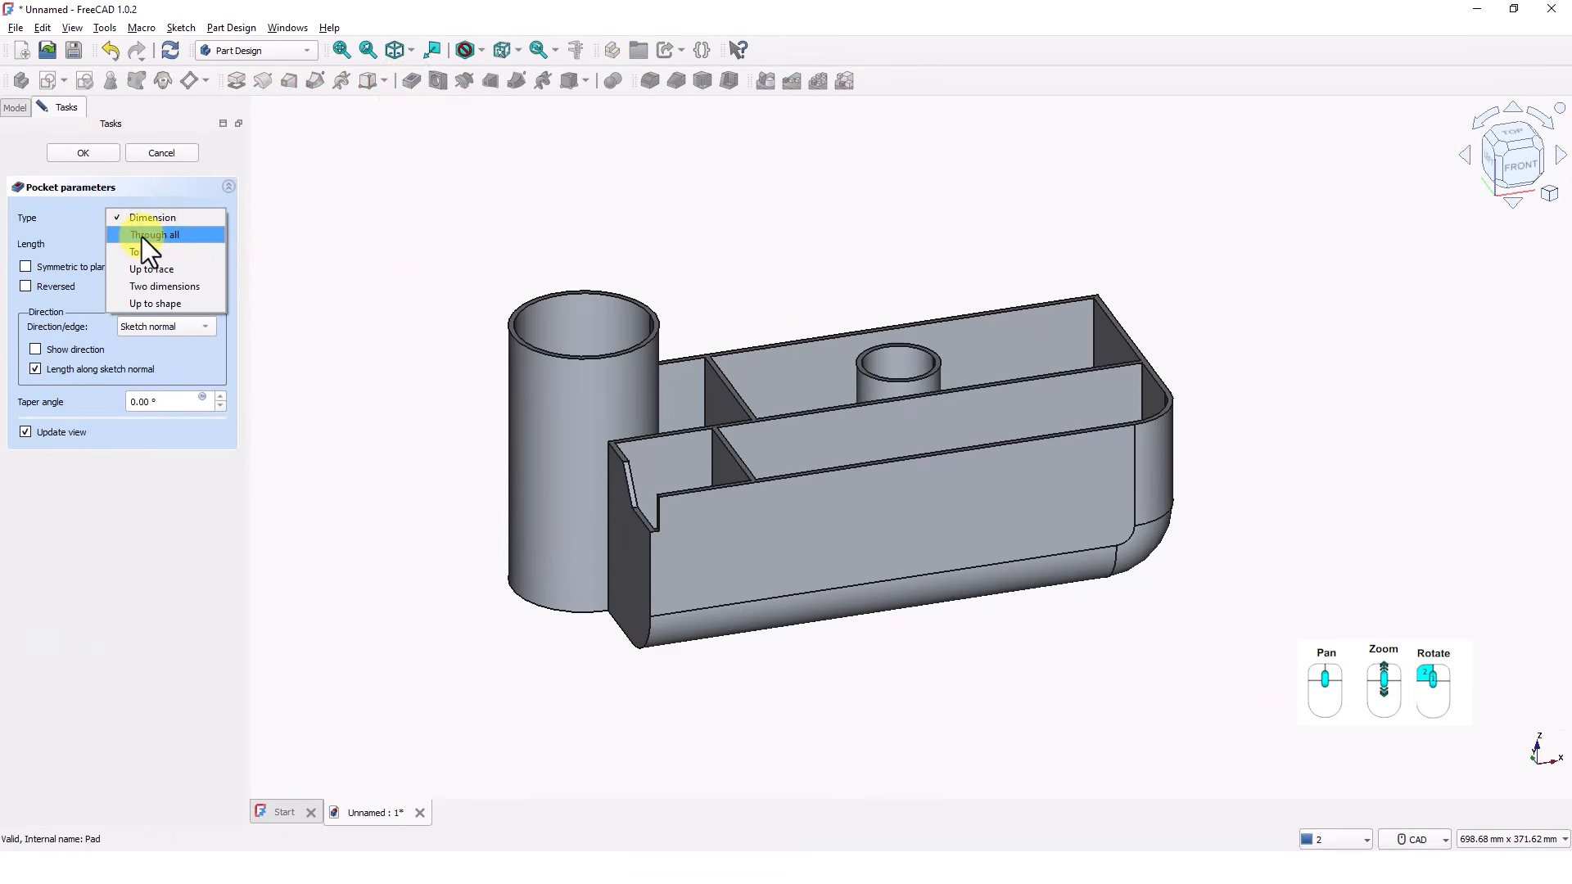
pyautogui.click(141, 236)
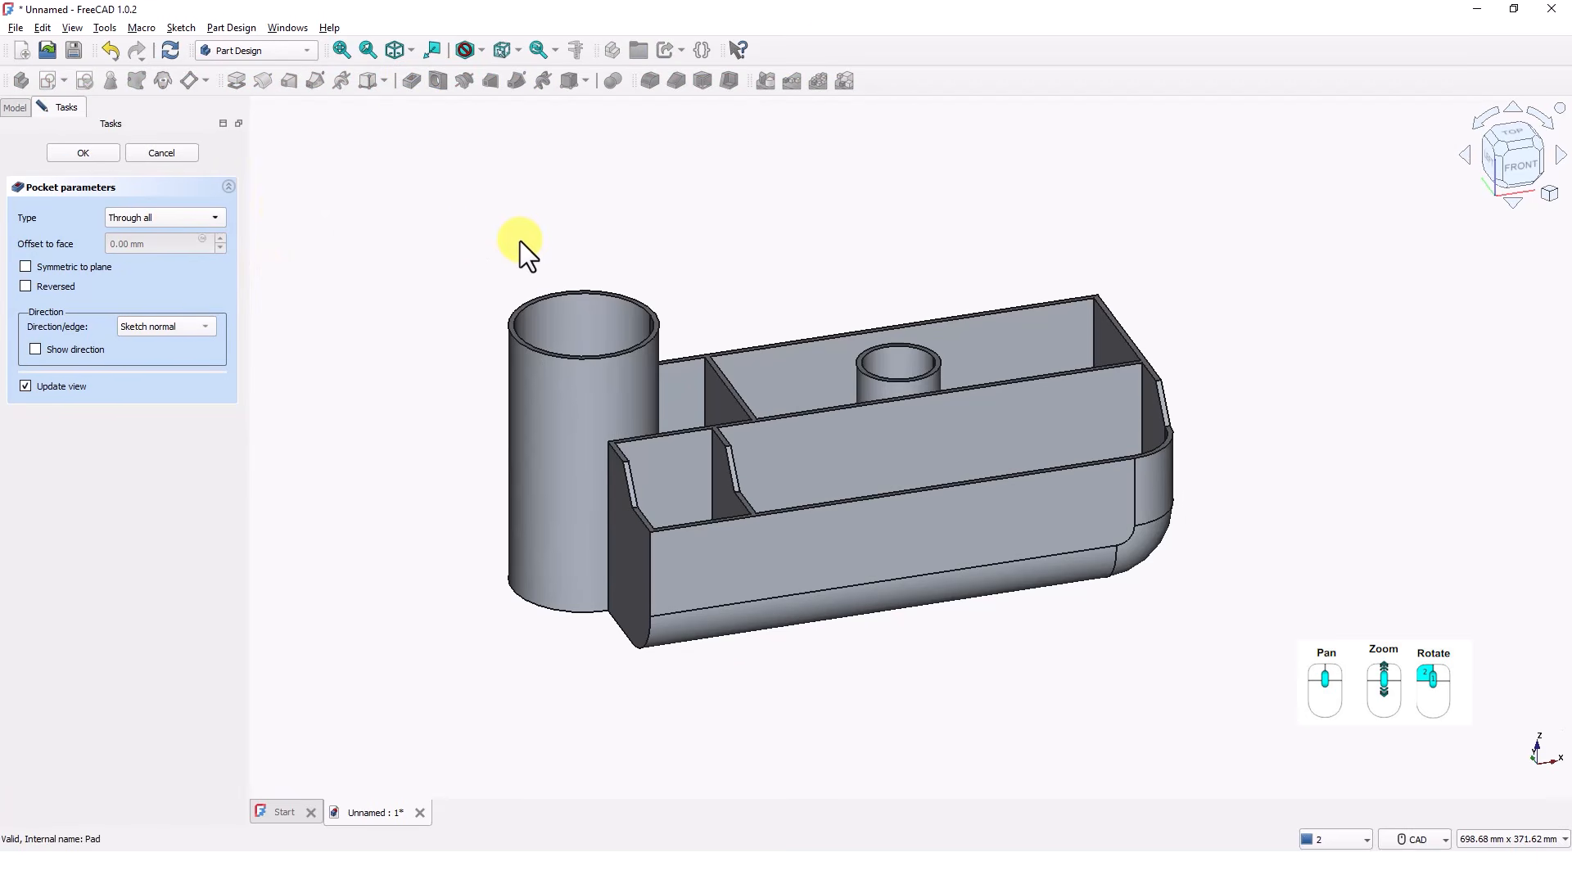
pyautogui.click(99, 152)
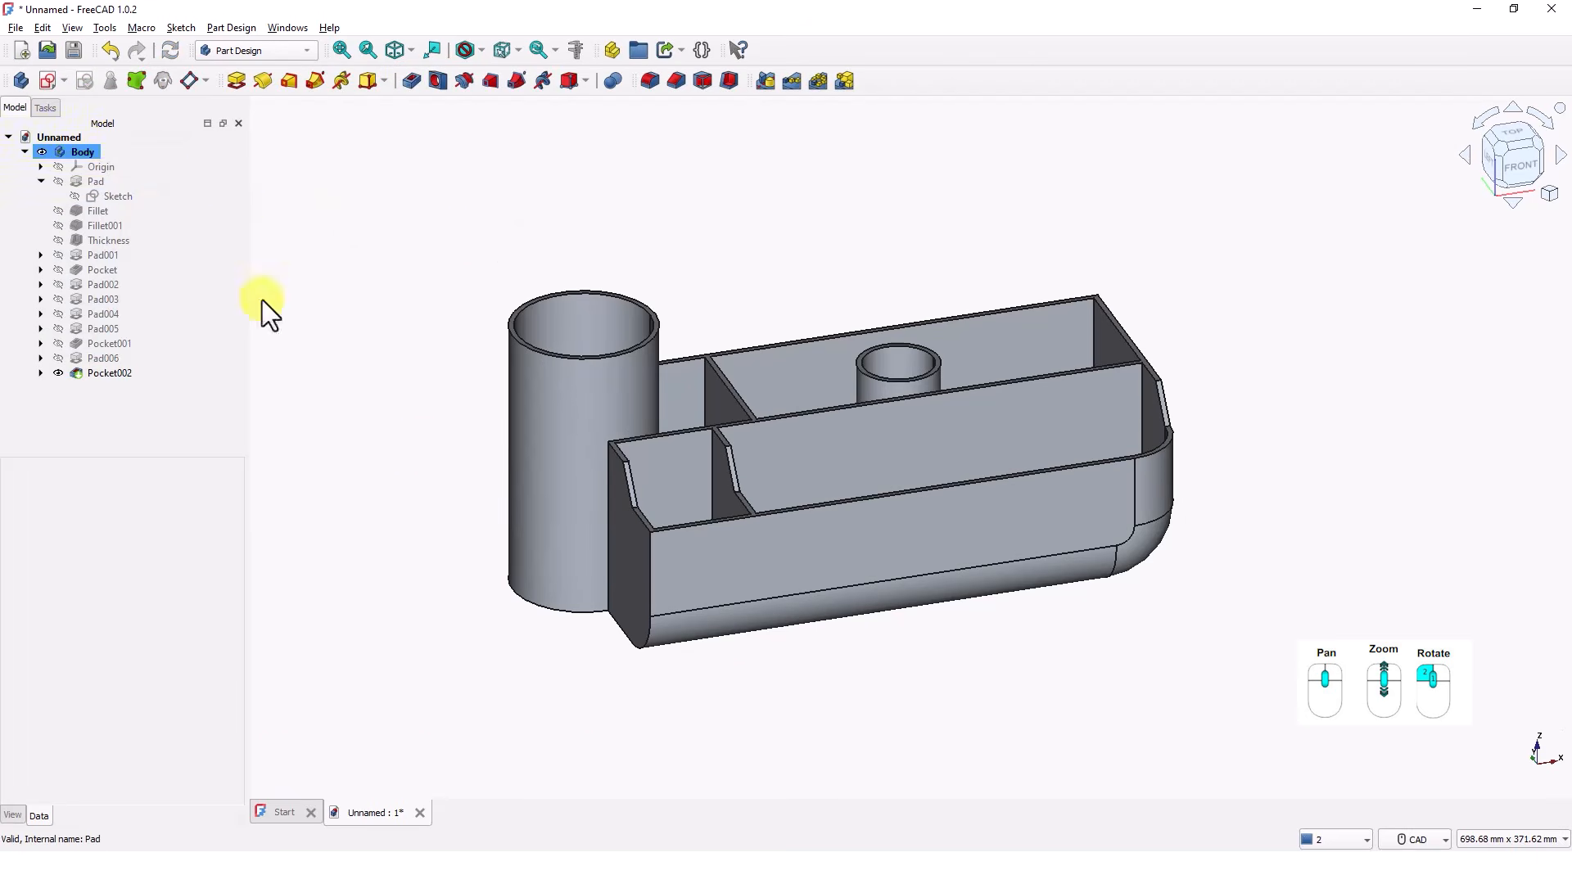
# Step: Fillet the six short edges at both ends of the slanted cuts on the two end walls and front divider with a 15 mm radius
pyautogui.moveTo(800, 659); pyautogui.dragTo(941, 671, button='middle')
pyautogui.scroll(1, 858, 685)
pyautogui.scroll(-2, 857, 685)
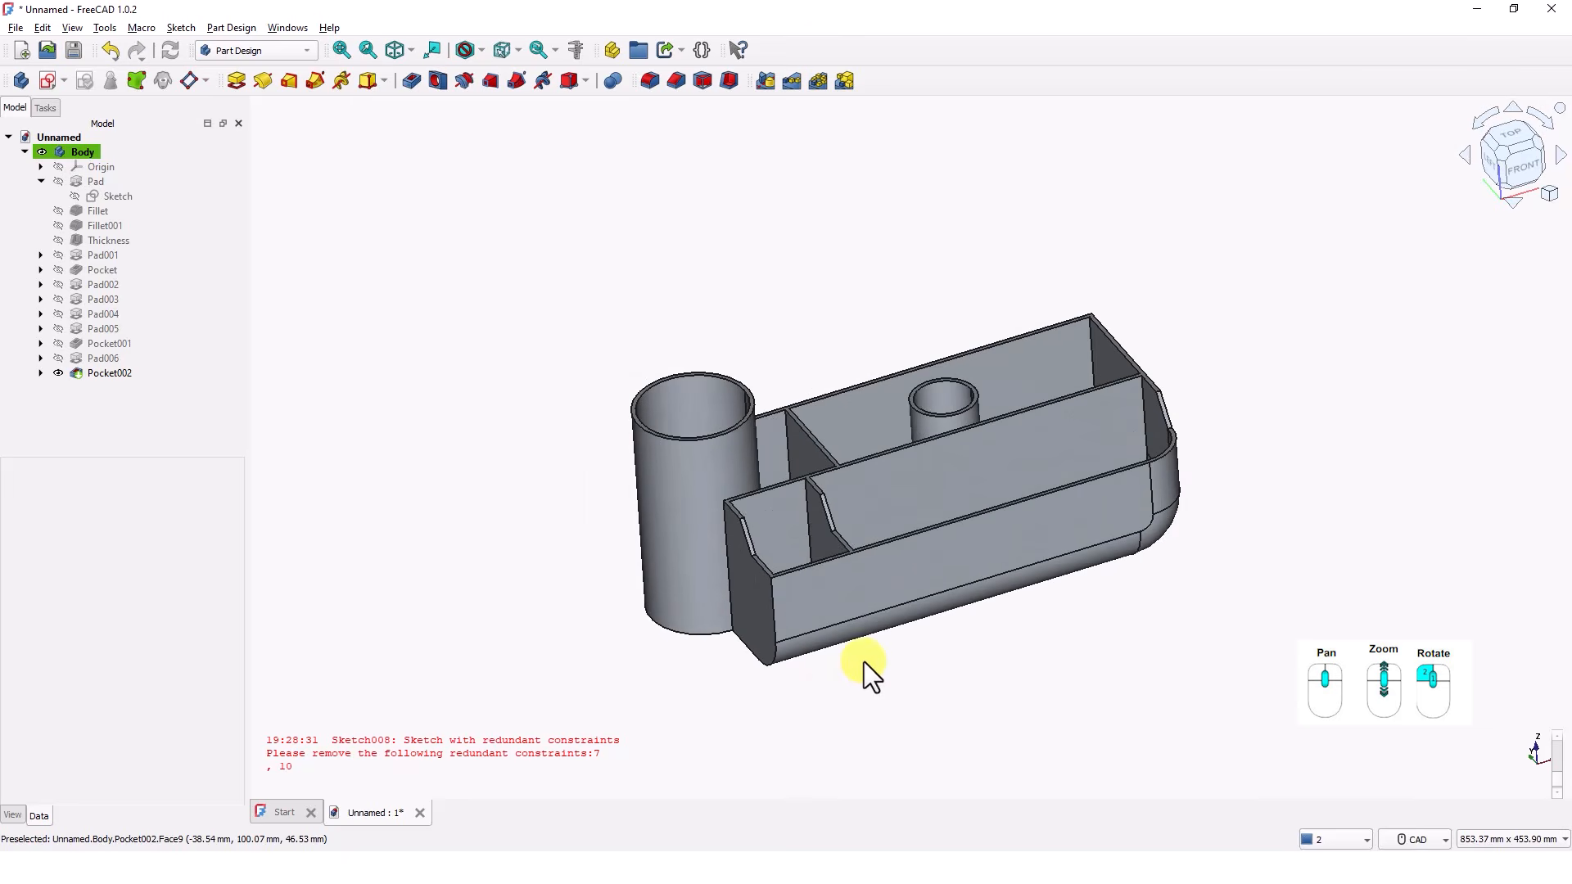
pyautogui.scroll(3, 863, 662)
pyautogui.moveTo(853, 680); pyautogui.dragTo(895, 719, button='middle')
pyautogui.scroll(3, 811, 678)
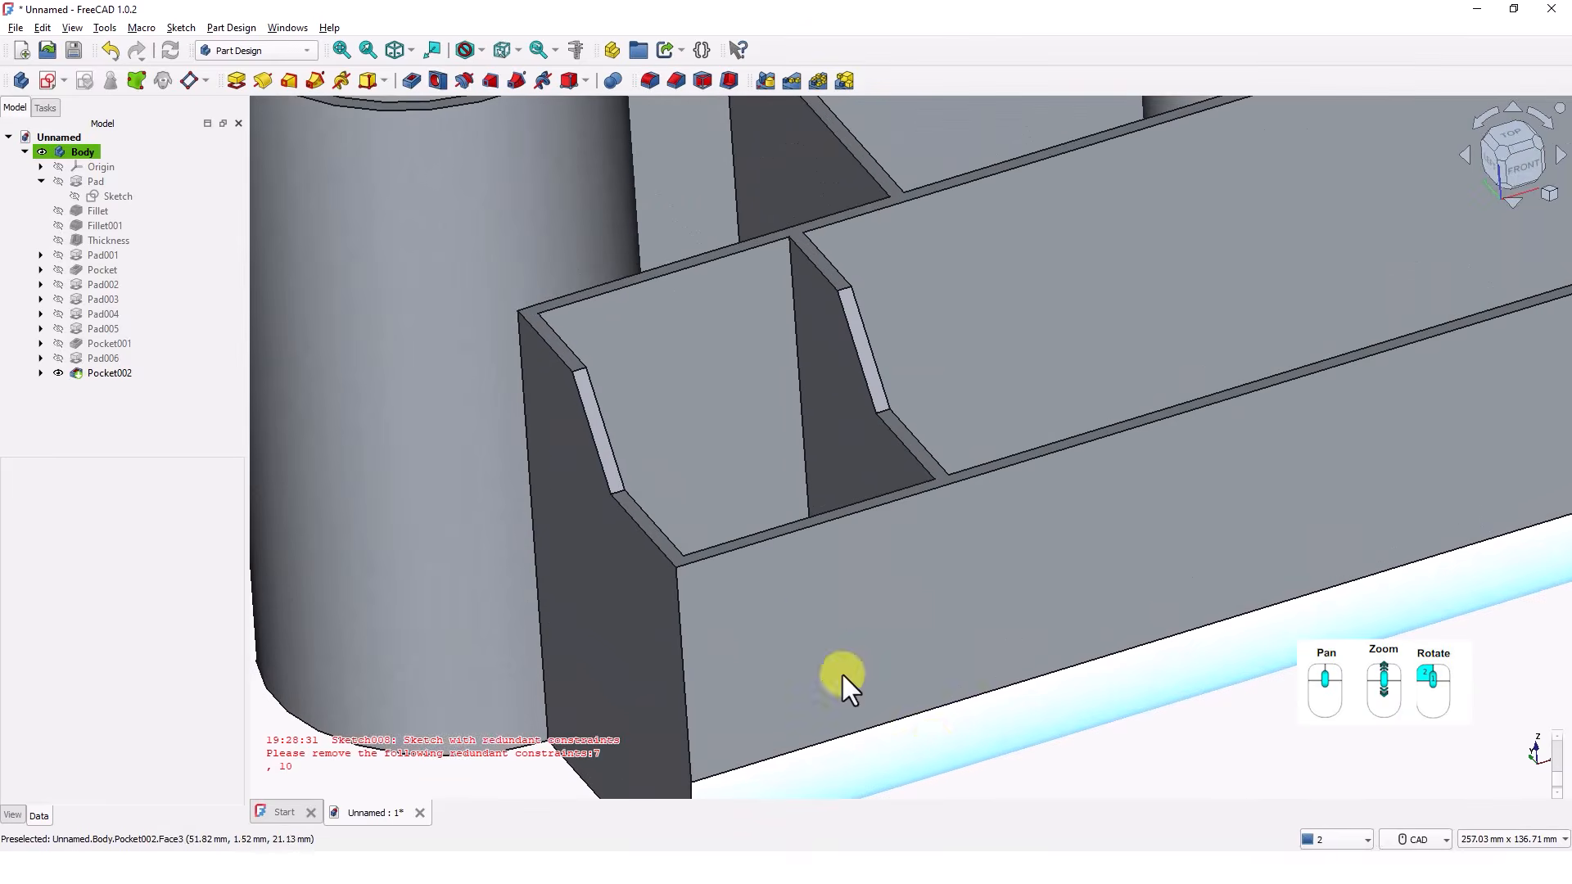
pyautogui.click(578, 368)
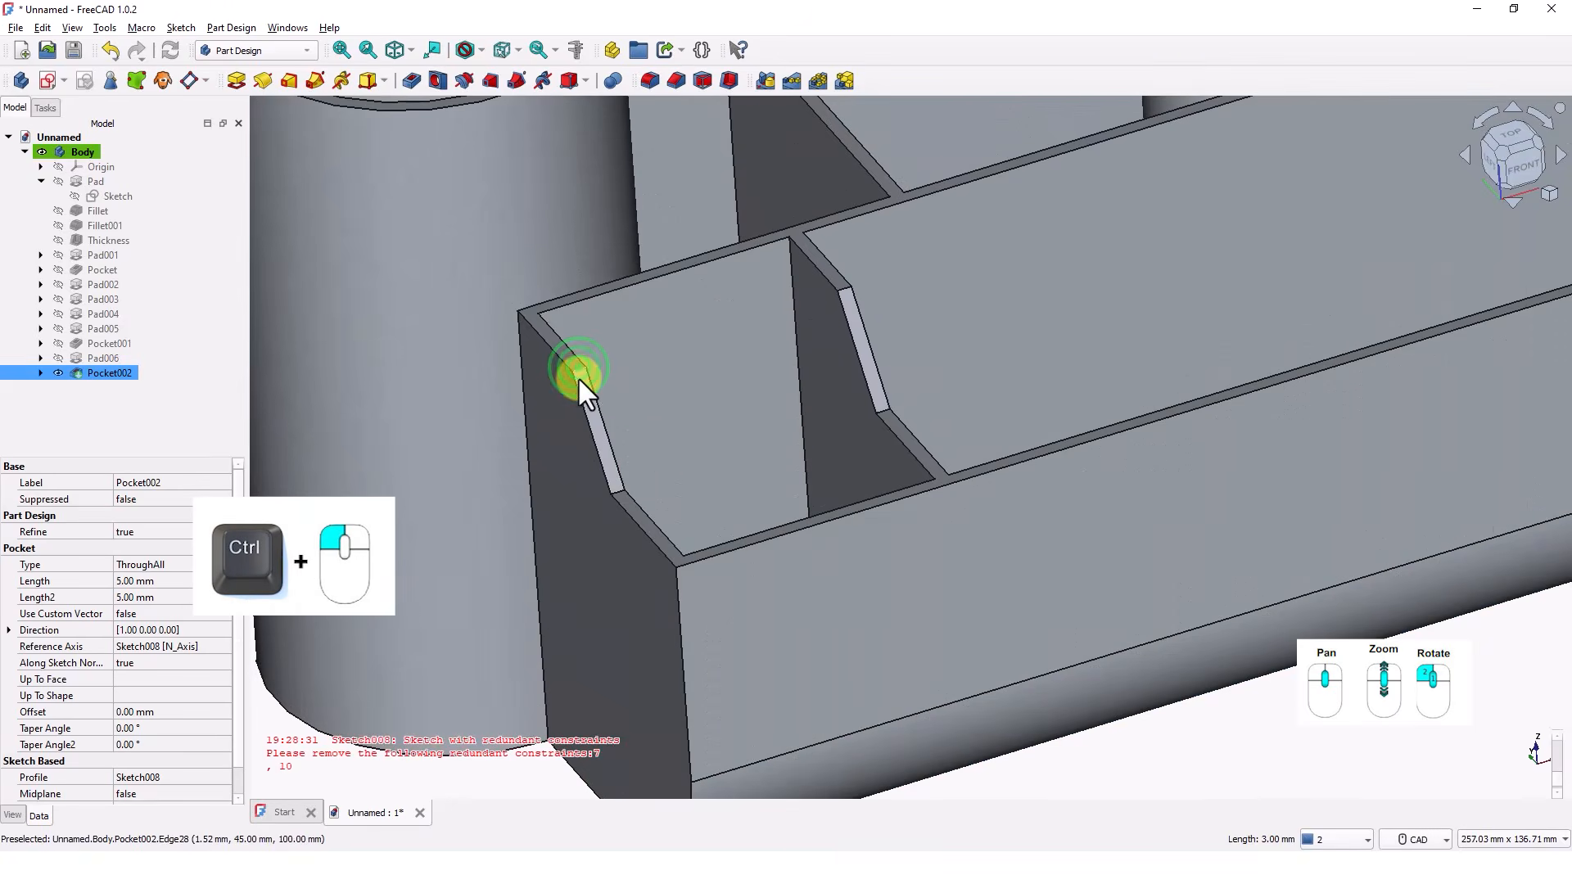
pyautogui.keyDown('ctrl'); pyautogui.click(615, 488); pyautogui.keyUp('ctrl')
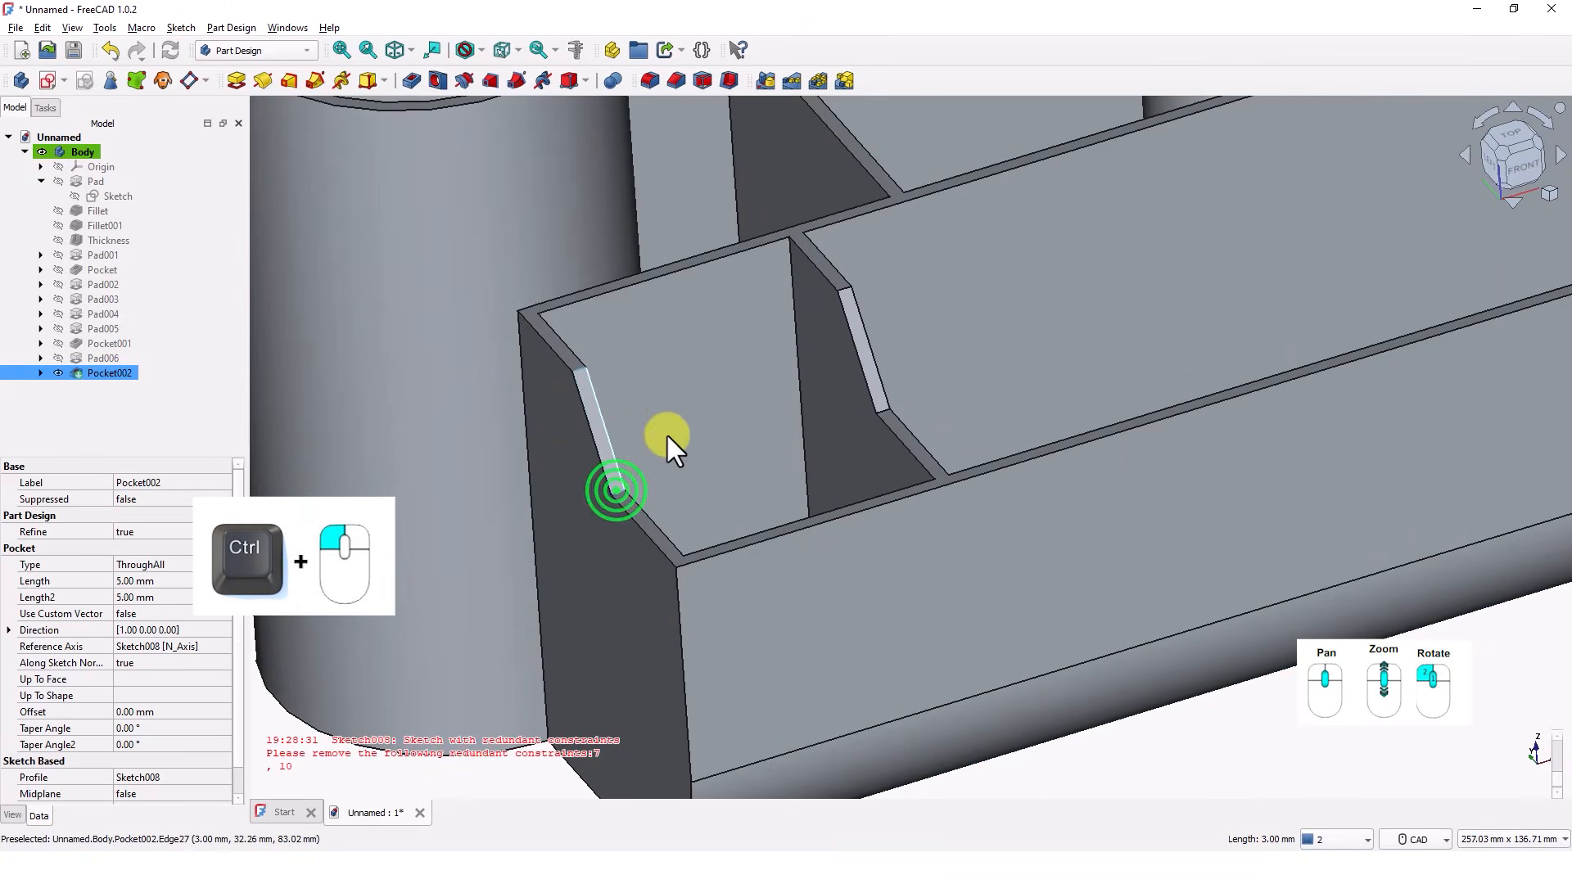
pyautogui.keyDown('ctrl'); pyautogui.click(844, 292); pyautogui.keyUp('ctrl')
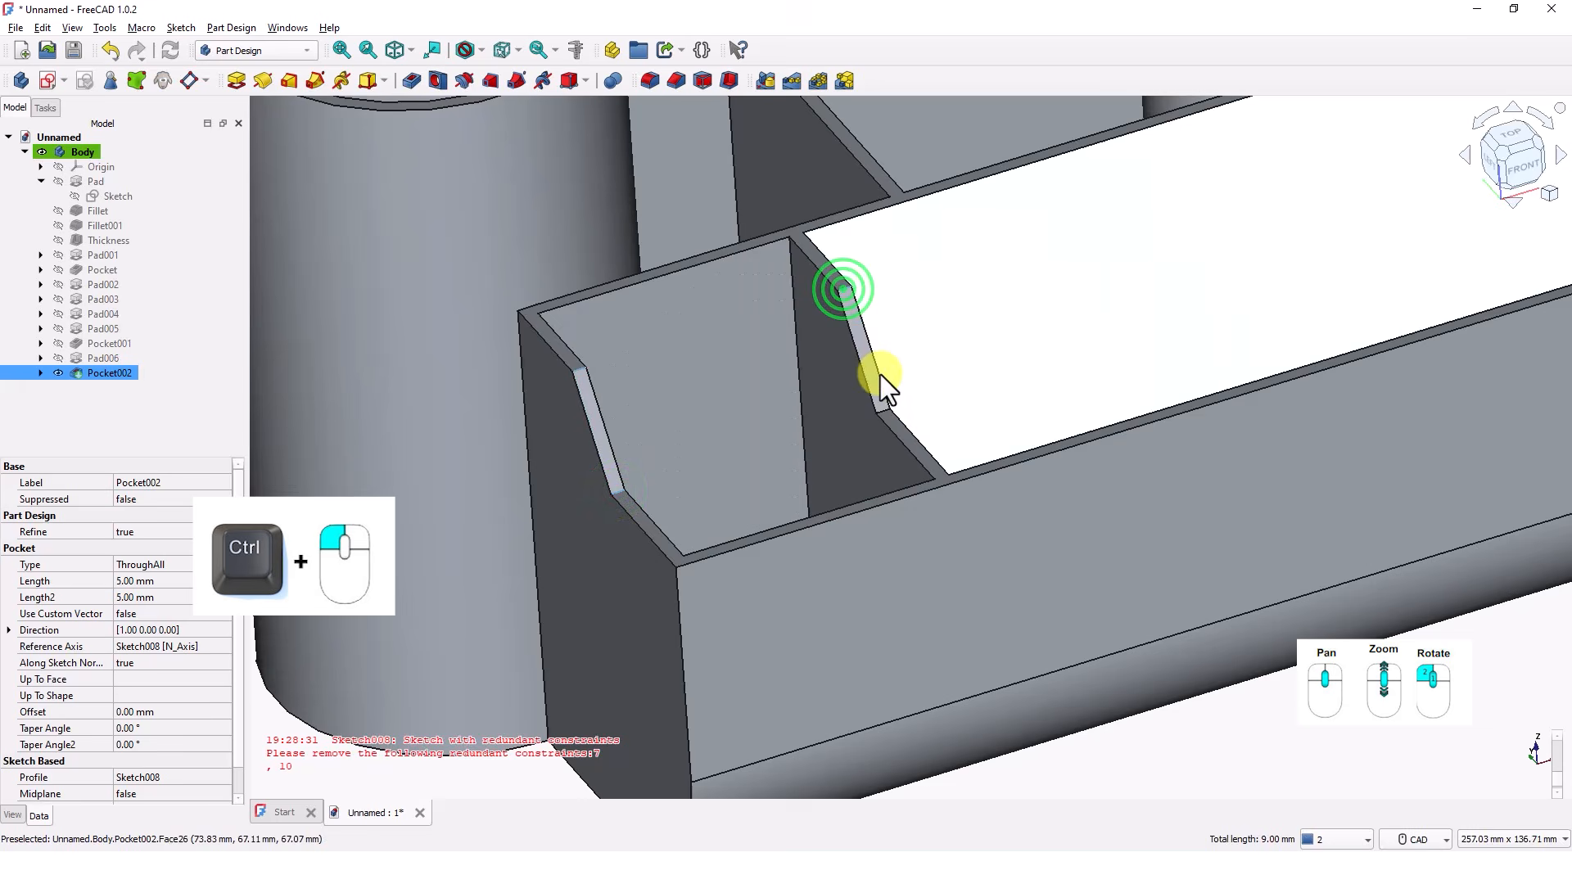
pyautogui.click(883, 405)
pyautogui.scroll(-5, 925, 452)
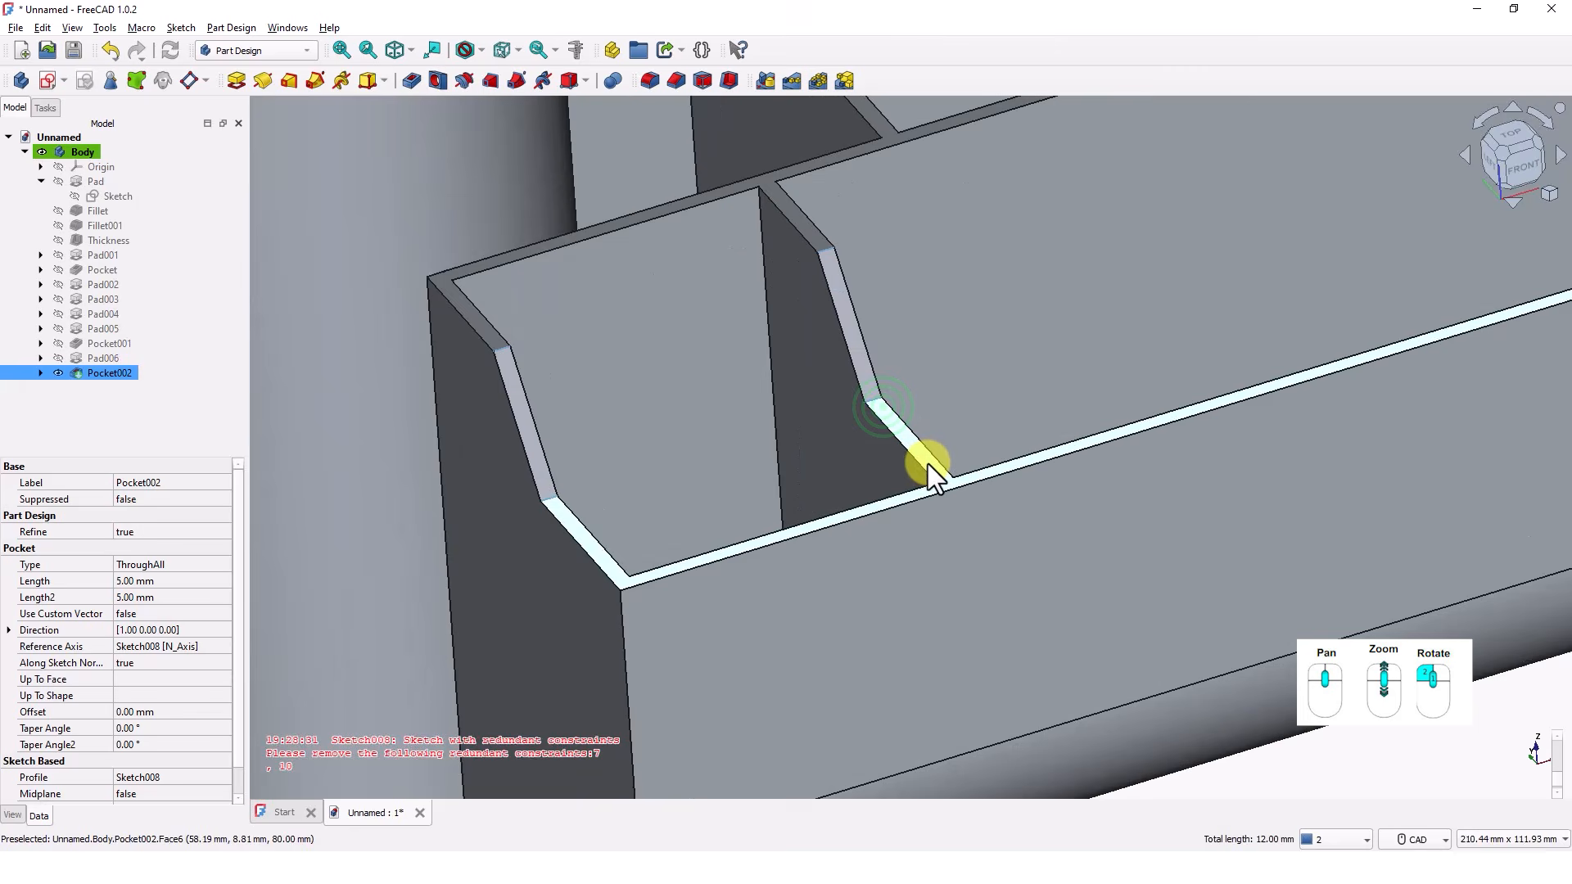
pyautogui.scroll(-2, 1112, 337)
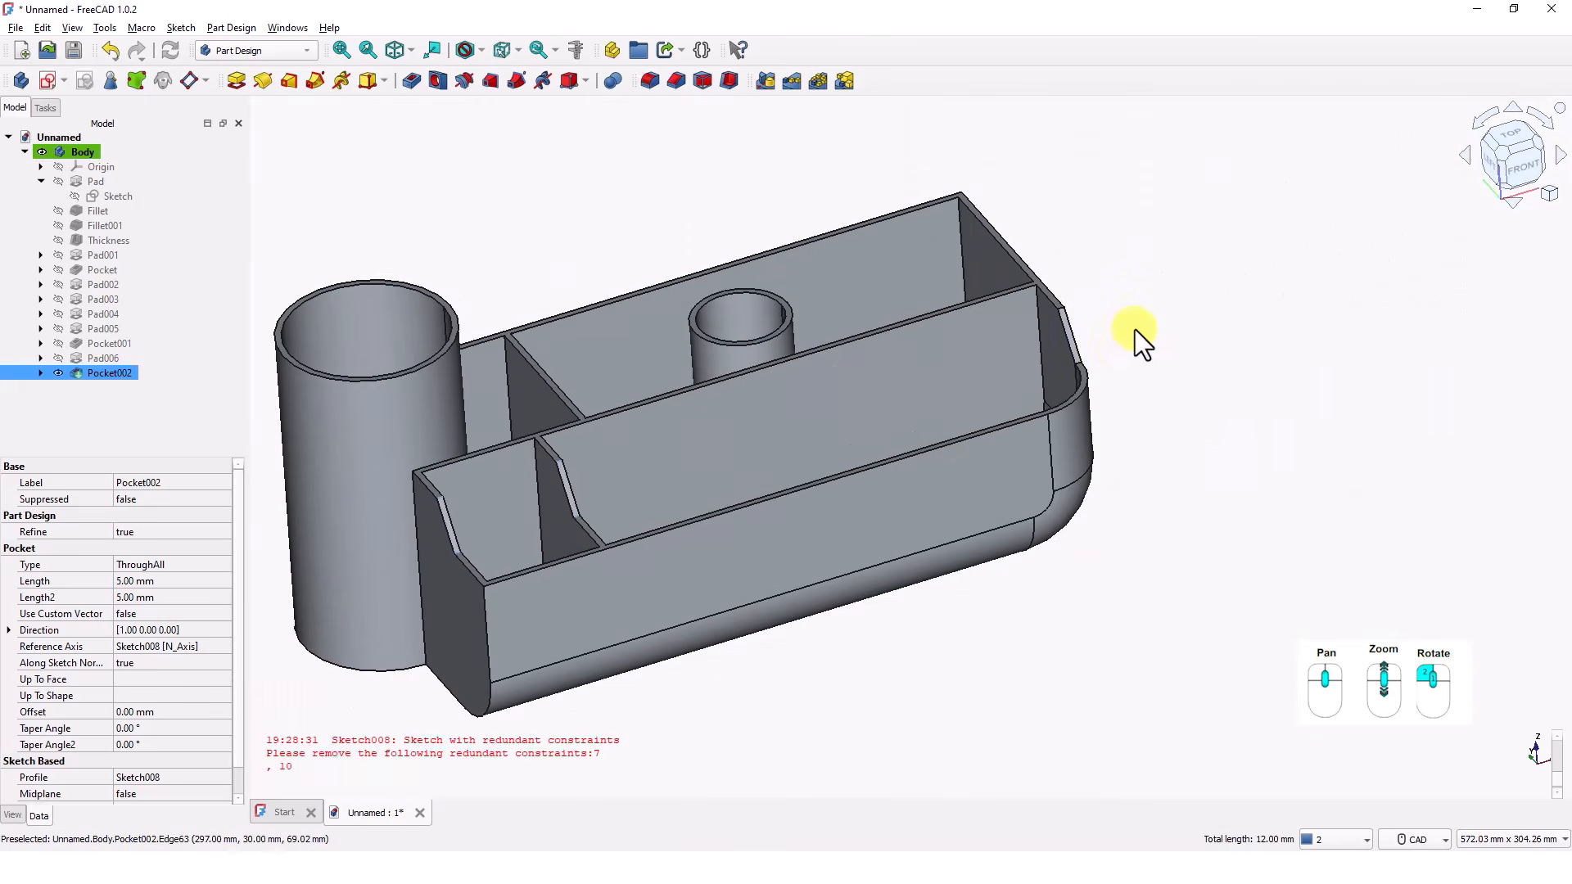
pyautogui.scroll(6, 1112, 336)
pyautogui.scroll(3, 1092, 368)
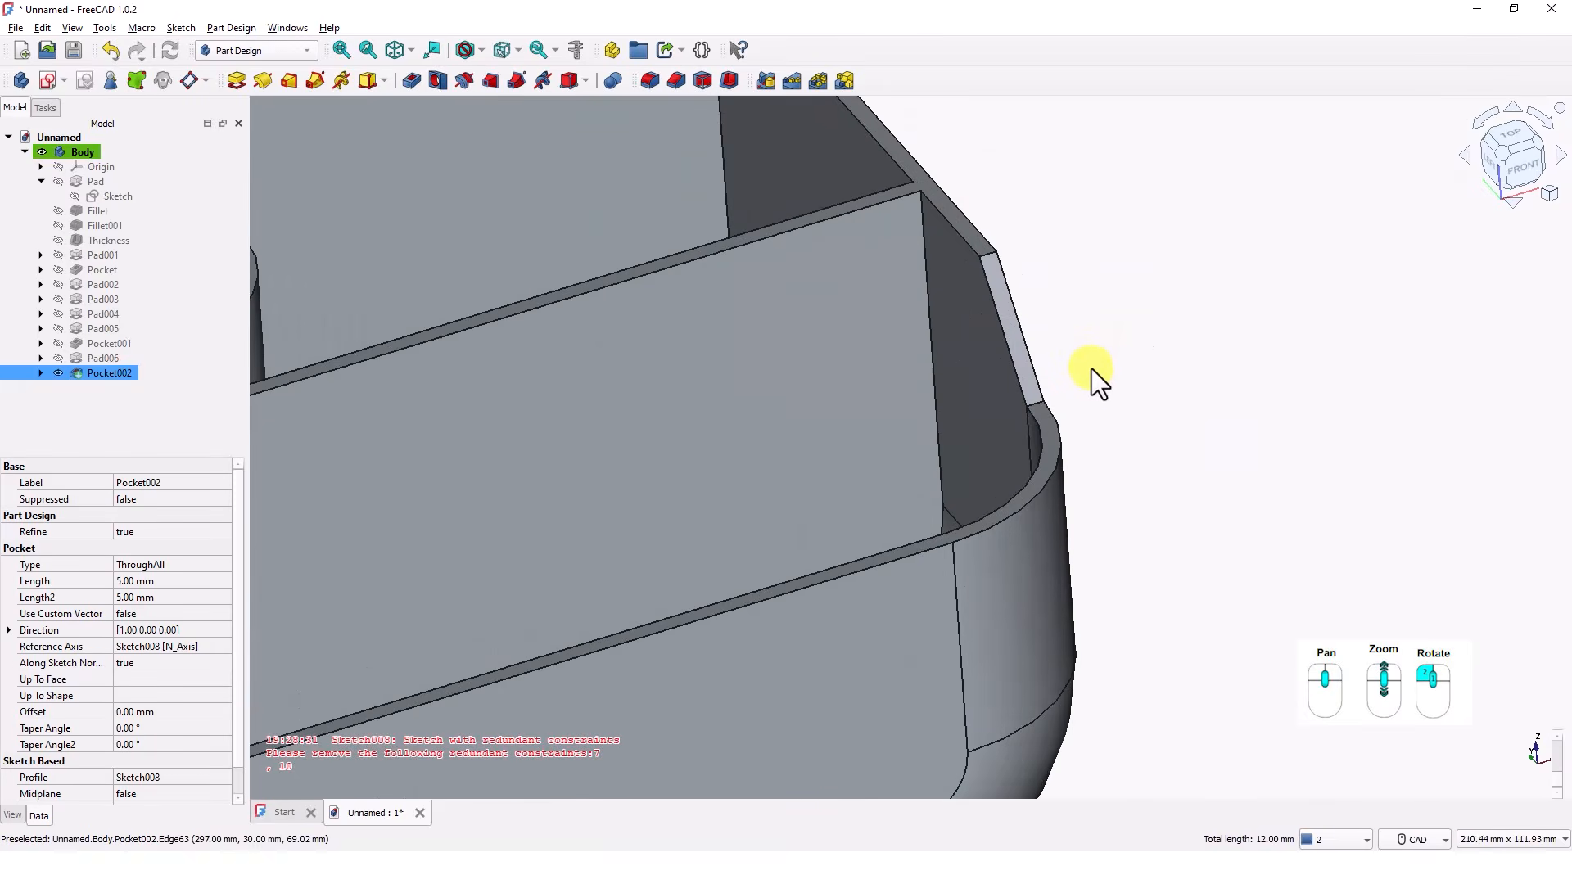
pyautogui.click(1026, 404)
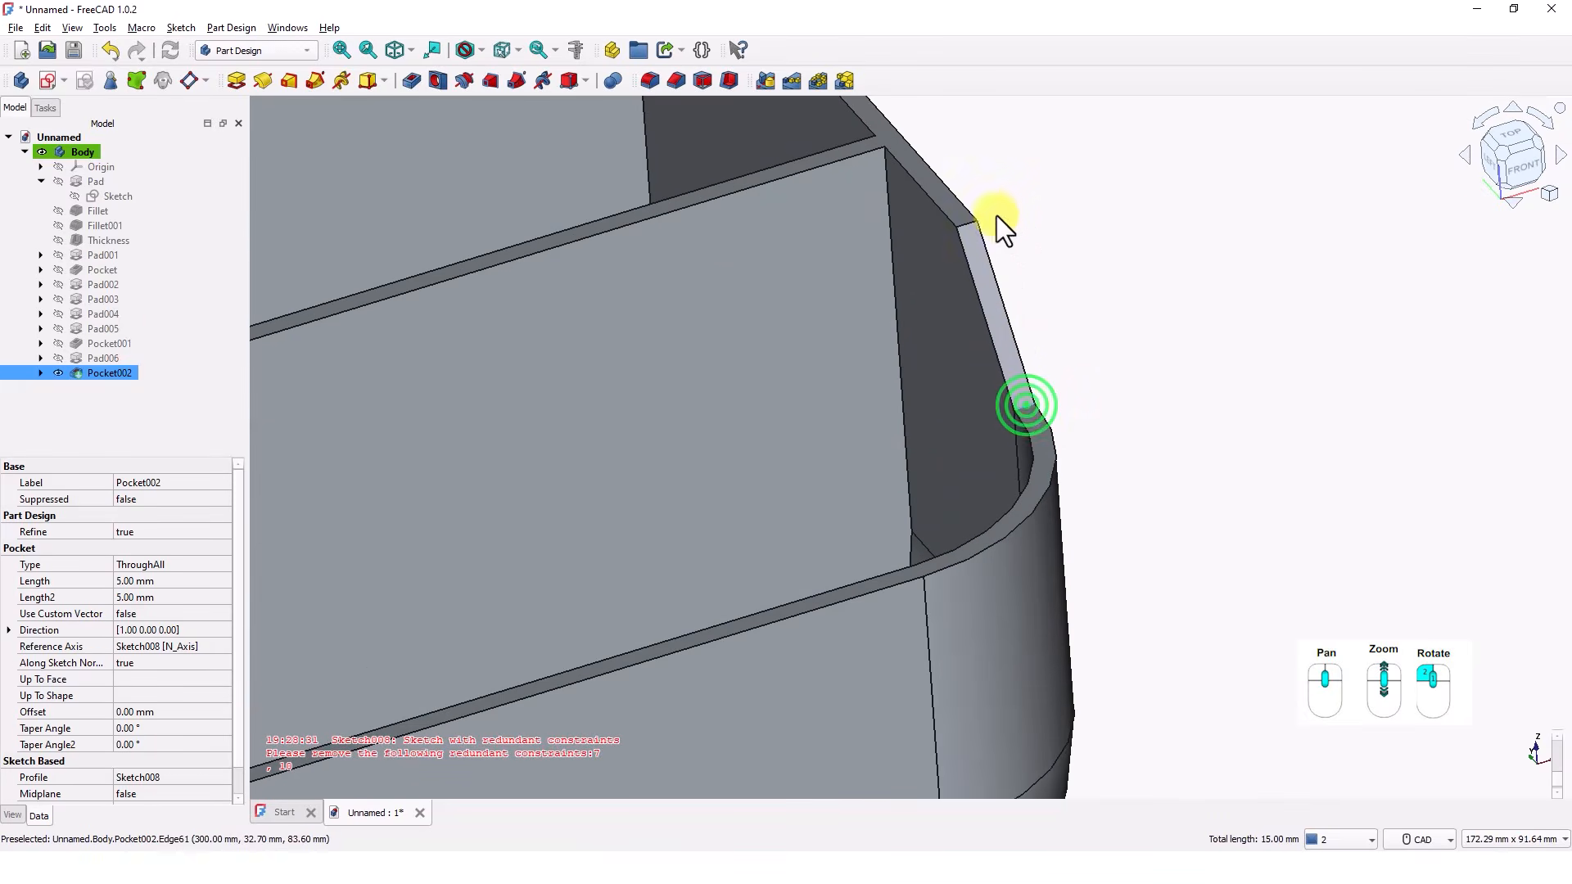
pyautogui.click(970, 224)
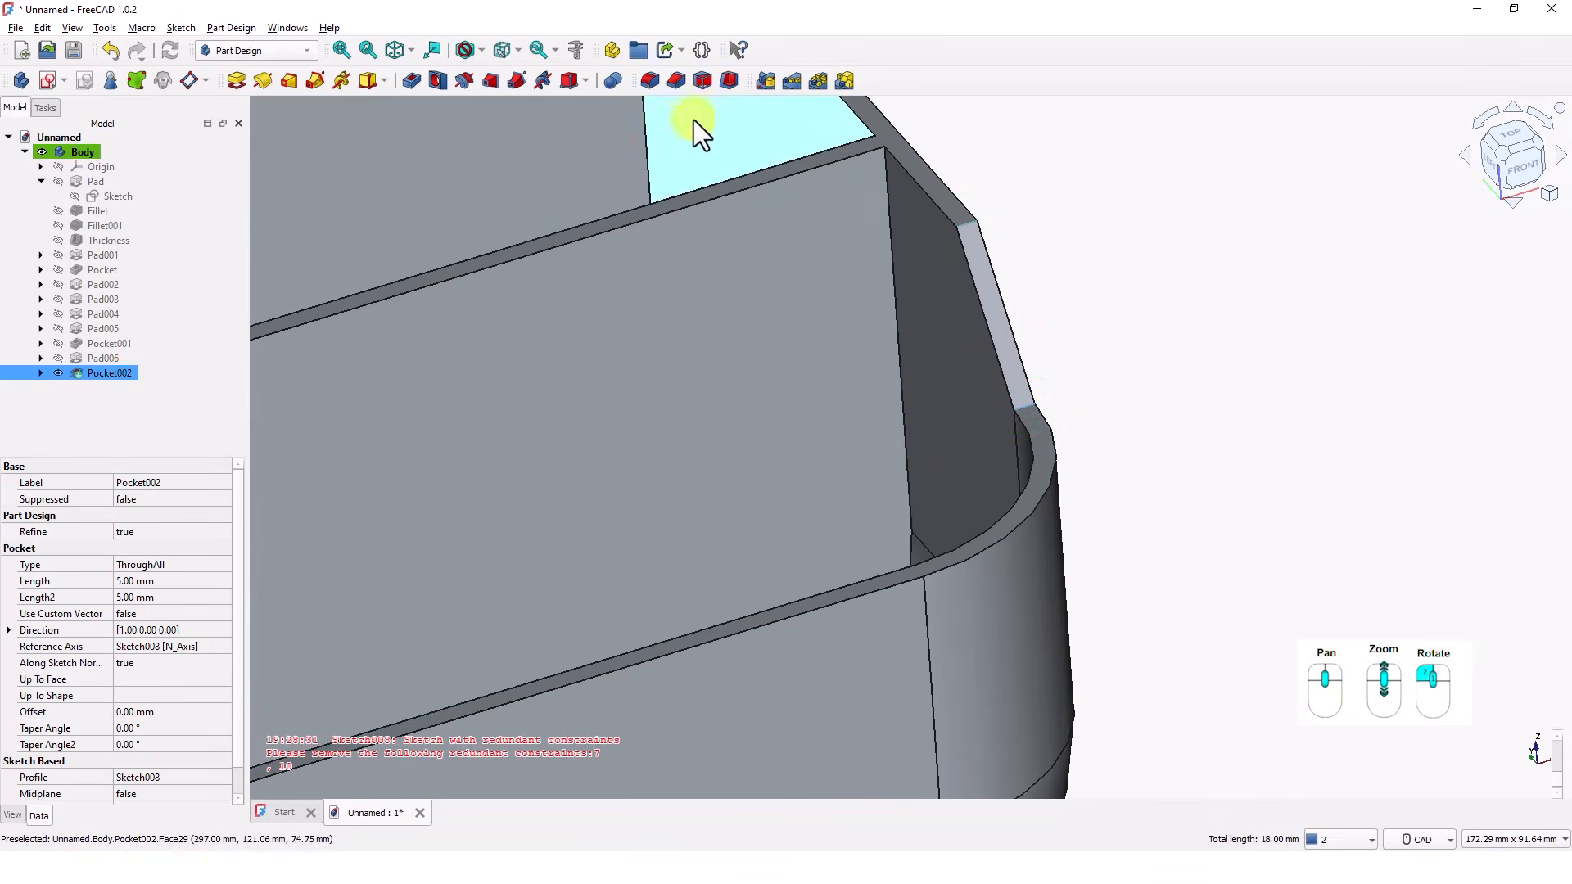
pyautogui.click(651, 81)
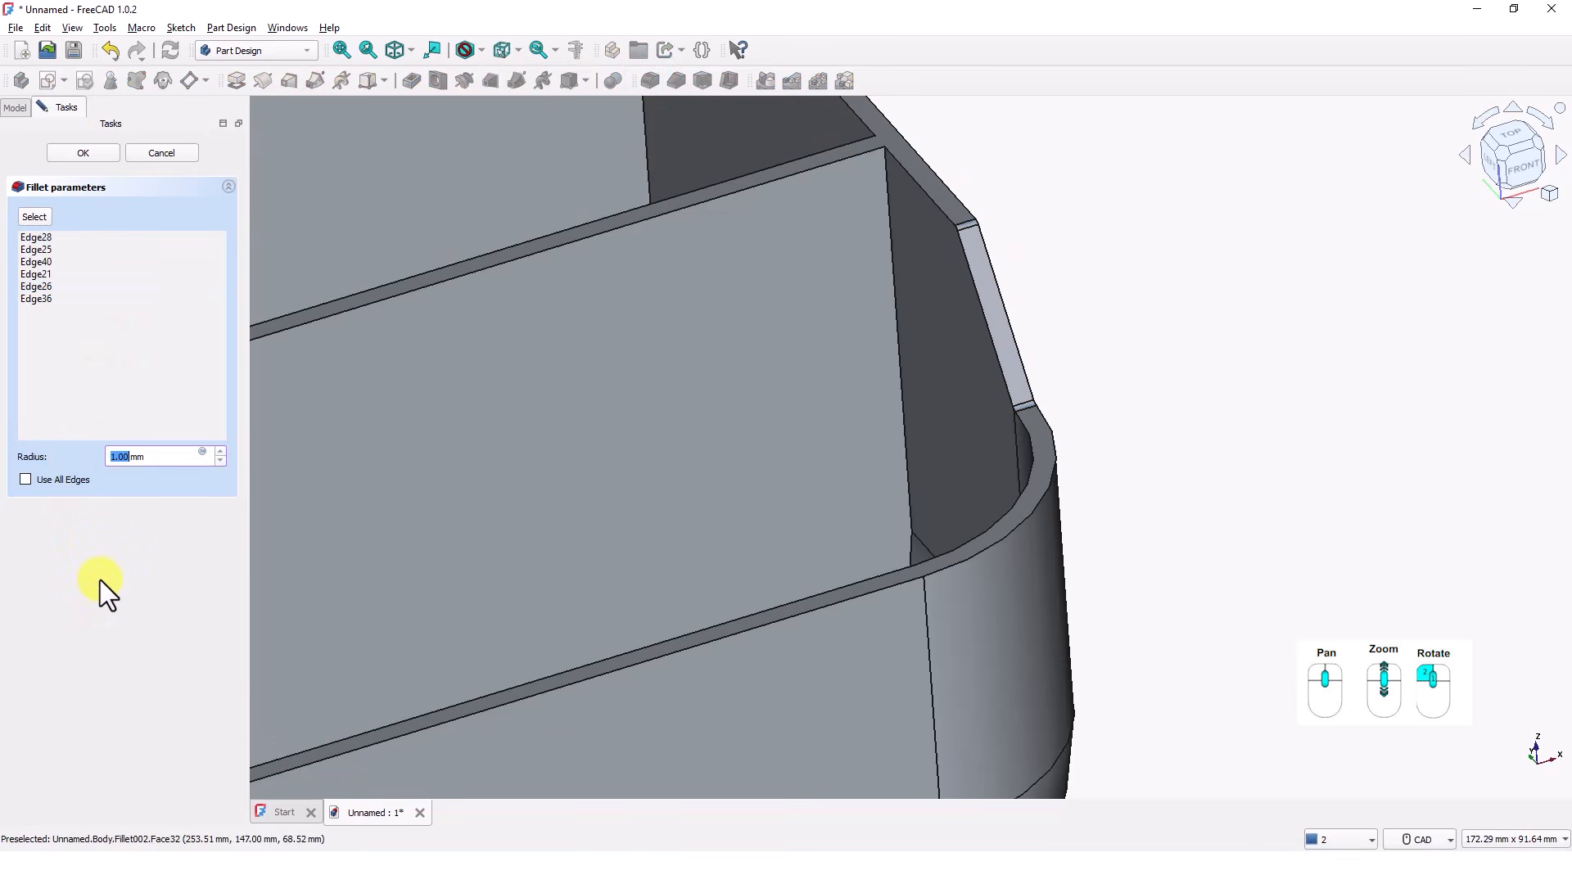
pyautogui.write('15')
pyautogui.press('Return')
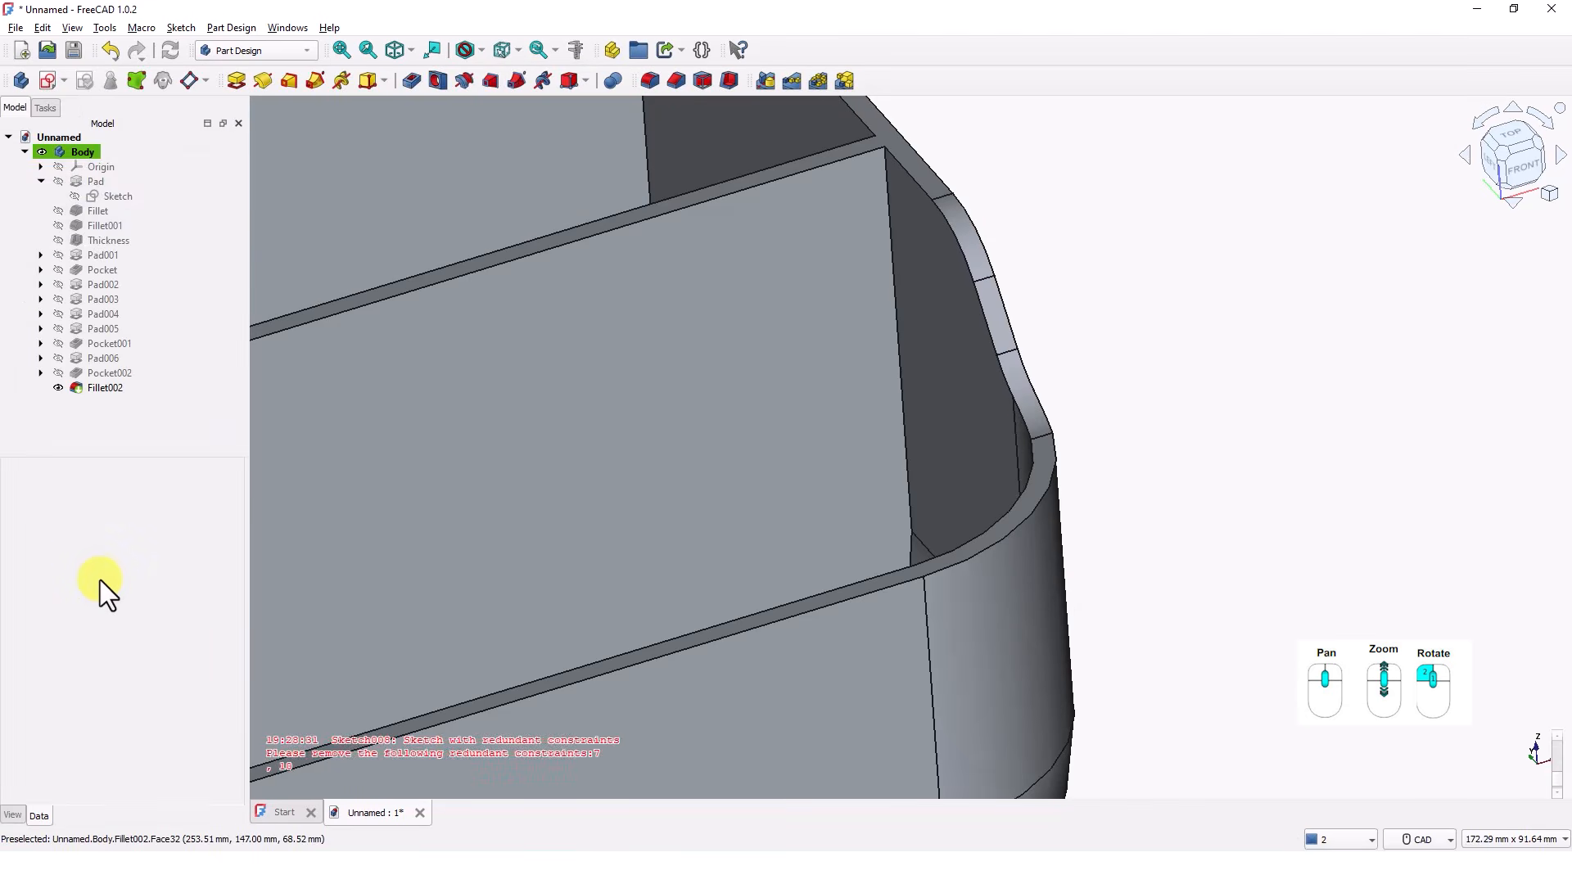
# Step: Set the whole body's shape appearance to the orange basic color and clear the selection
pyautogui.scroll(-2, 1186, 567)
pyautogui.scroll(-3, 1192, 563)
pyautogui.moveTo(1169, 603); pyautogui.dragTo(1358, 469, button='middle')
pyautogui.scroll(-1, 1358, 468)
pyautogui.moveTo(1064, 479); pyautogui.dragTo(1031, 678, button='middle')
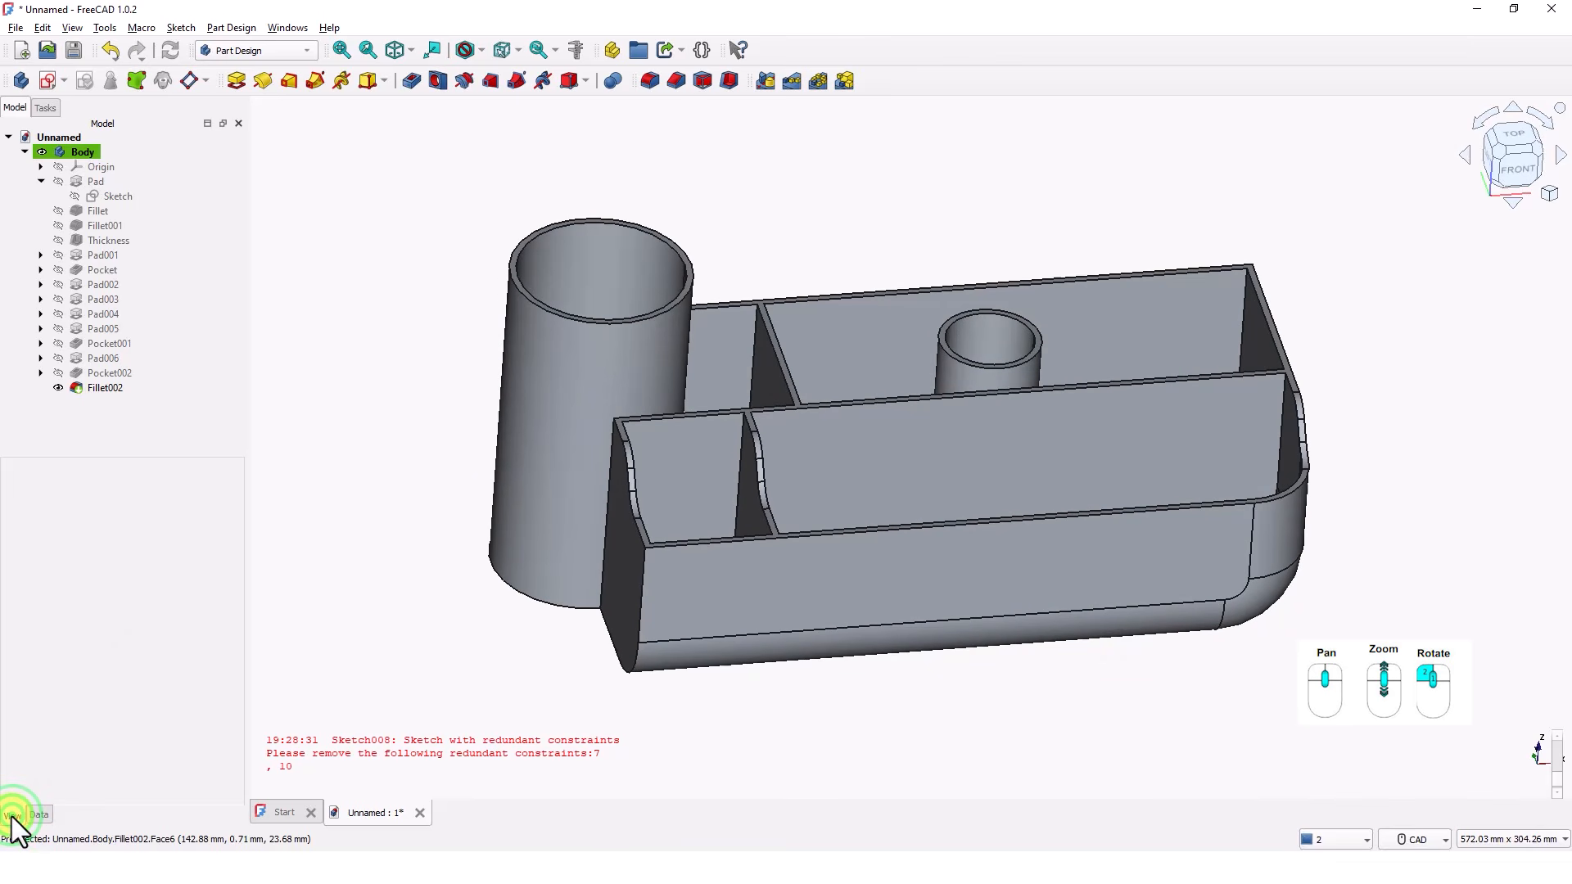
pyautogui.click(62, 151)
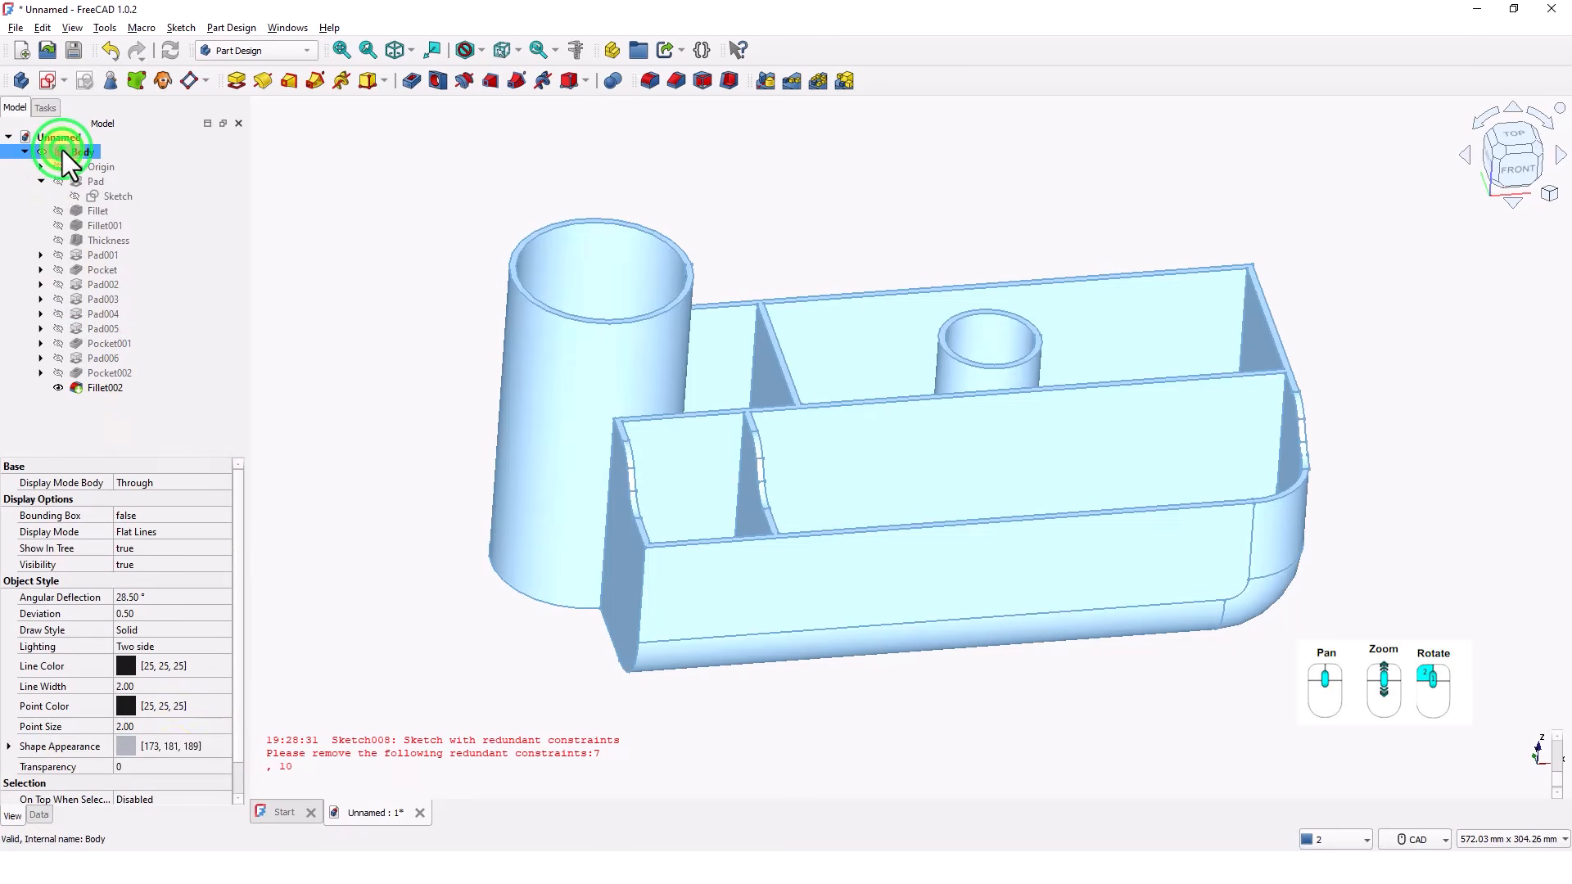
pyautogui.click(124, 748)
pyautogui.click(180, 747)
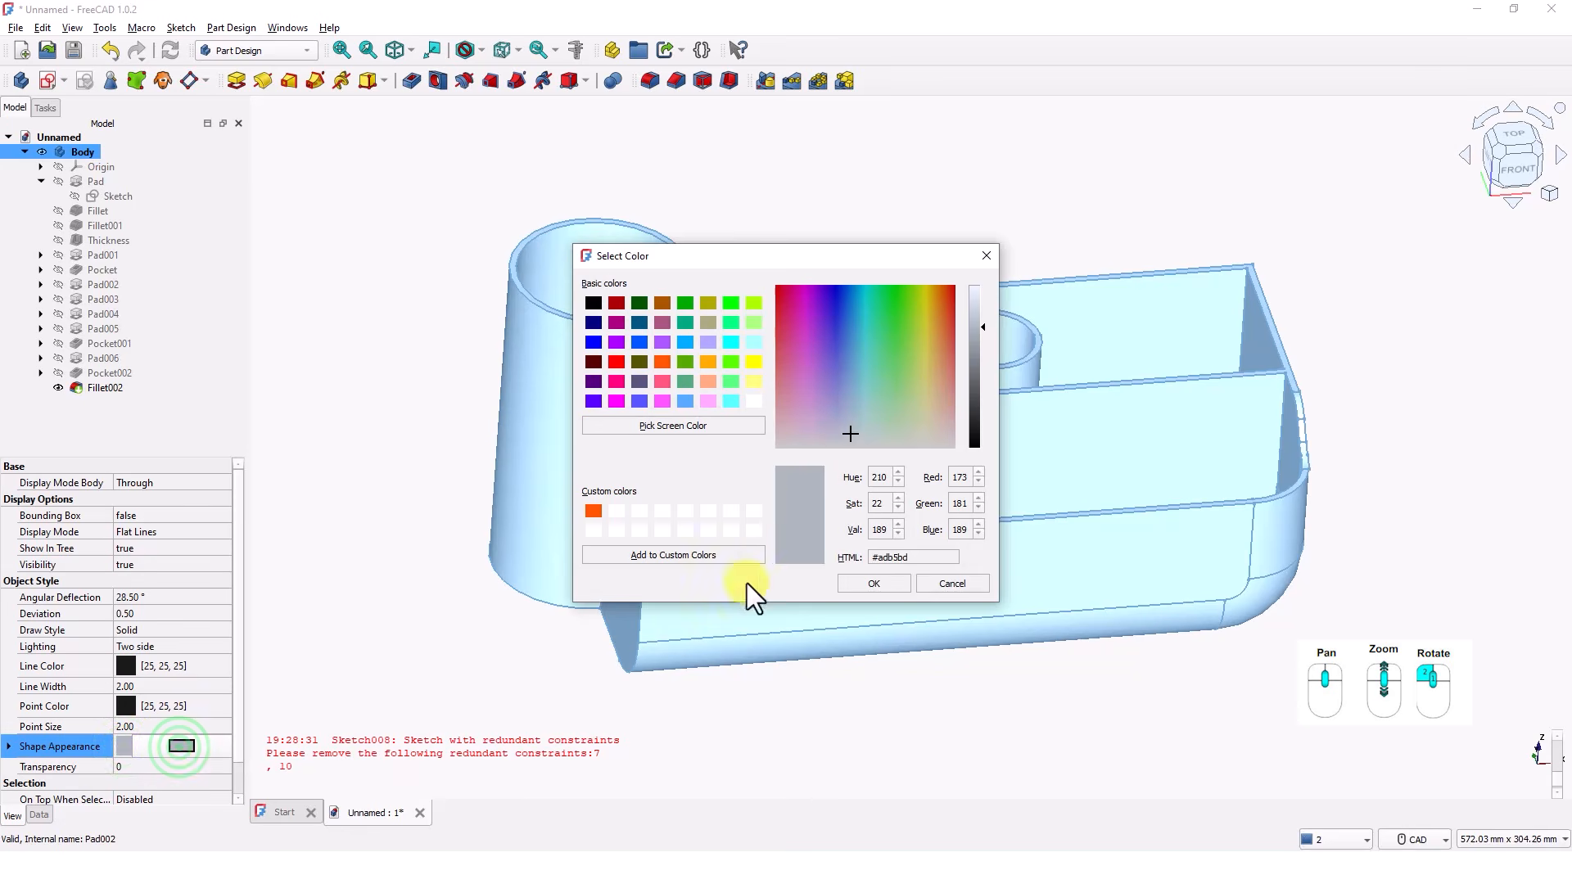
pyautogui.click(709, 363)
pyautogui.click(874, 583)
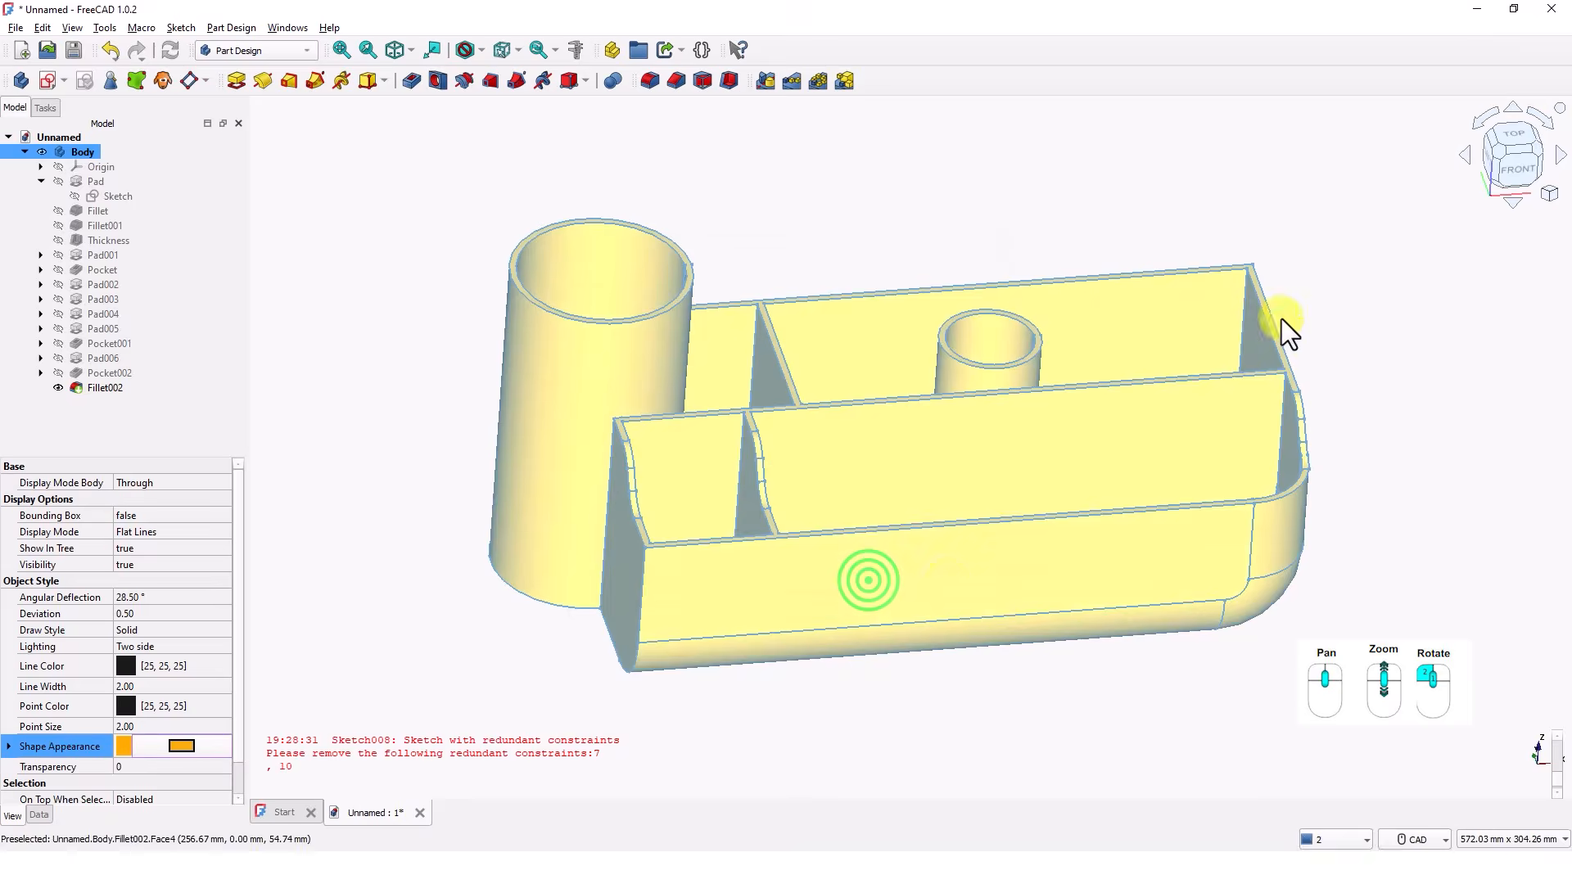
pyautogui.click(1012, 237)
pyautogui.moveTo(1012, 237)
pyautogui.mouseDown(button='middle')
pyautogui.moveTo(1015, 513)
pyautogui.moveTo(1035, 591)
pyautogui.moveTo(952, 485)
pyautogui.moveTo(760, 406)
pyautogui.moveTo(691, 491)
pyautogui.moveTo(806, 516)
pyautogui.moveTo(941, 229)
pyautogui.moveTo(1022, 350)
pyautogui.mouseUp(button='middle')
pyautogui.moveTo(1026, 693)
pyautogui.mouseDown(button='middle')
pyautogui.moveTo(1147, 671)
pyautogui.moveTo(1044, 695)
pyautogui.moveTo(1032, 719)
pyautogui.moveTo(1004, 528)
pyautogui.moveTo(976, 493)
pyautogui.moveTo(985, 569)
pyautogui.moveTo(1088, 565)
pyautogui.moveTo(1102, 455)
pyautogui.moveTo(1211, 478)
pyautogui.moveTo(1171, 498)
pyautogui.moveTo(1212, 476)
pyautogui.moveTo(1044, 477)
pyautogui.moveTo(1117, 579)
pyautogui.moveTo(1017, 574)
pyautogui.moveTo(974, 543)
pyautogui.moveTo(990, 631)
pyautogui.moveTo(1035, 727)
pyautogui.moveTo(1021, 719)
pyautogui.moveTo(1128, 660)
pyautogui.moveTo(1184, 714)
pyautogui.mouseUp(button='middle')
pyautogui.click(961, 200)
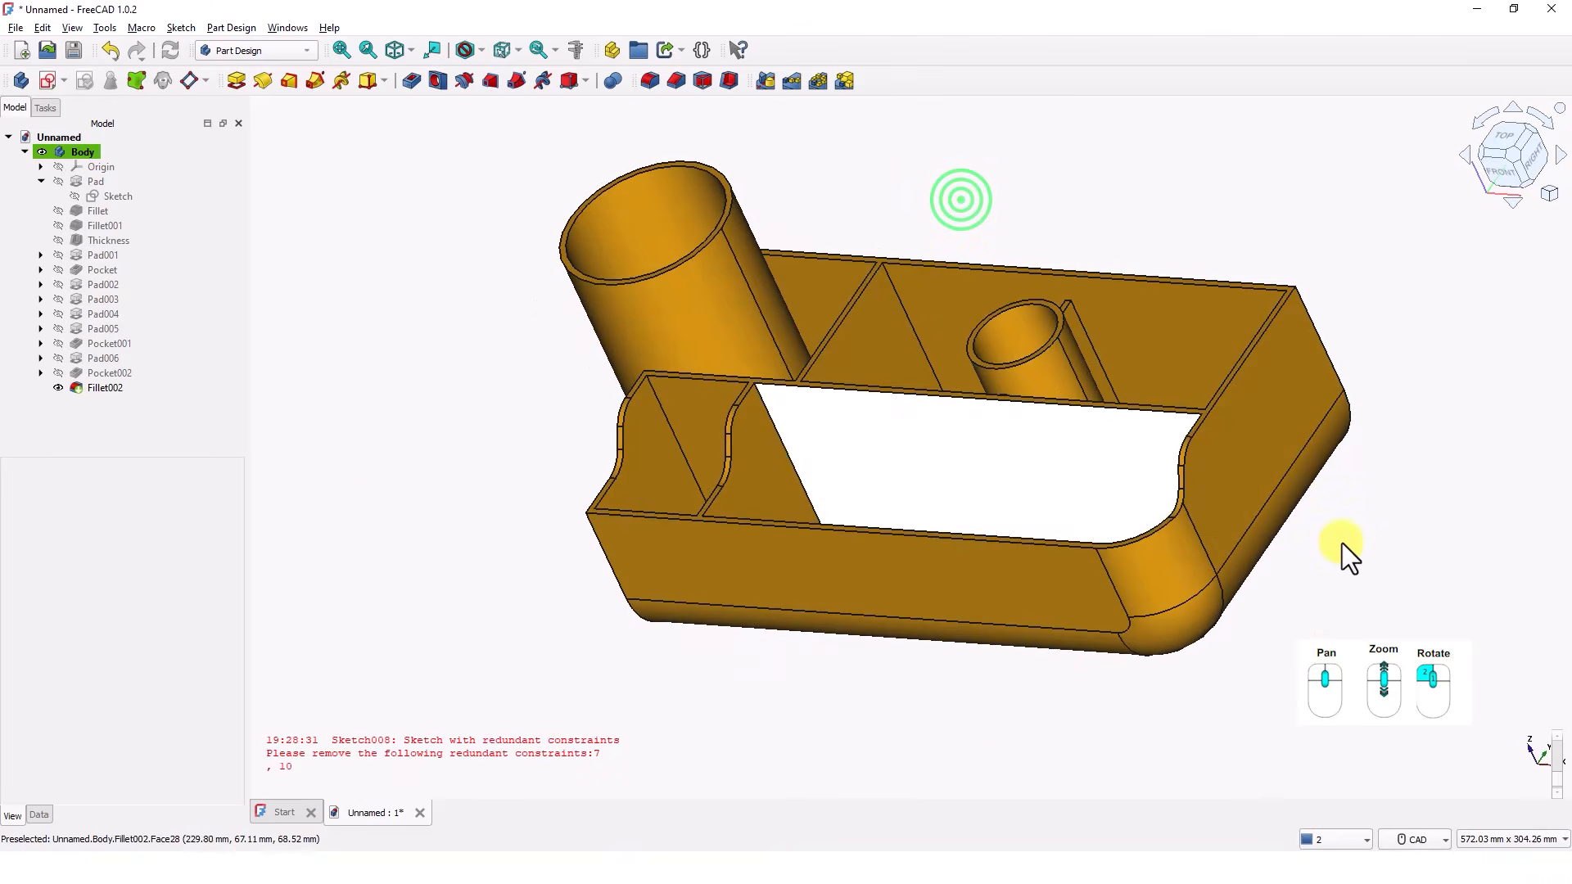